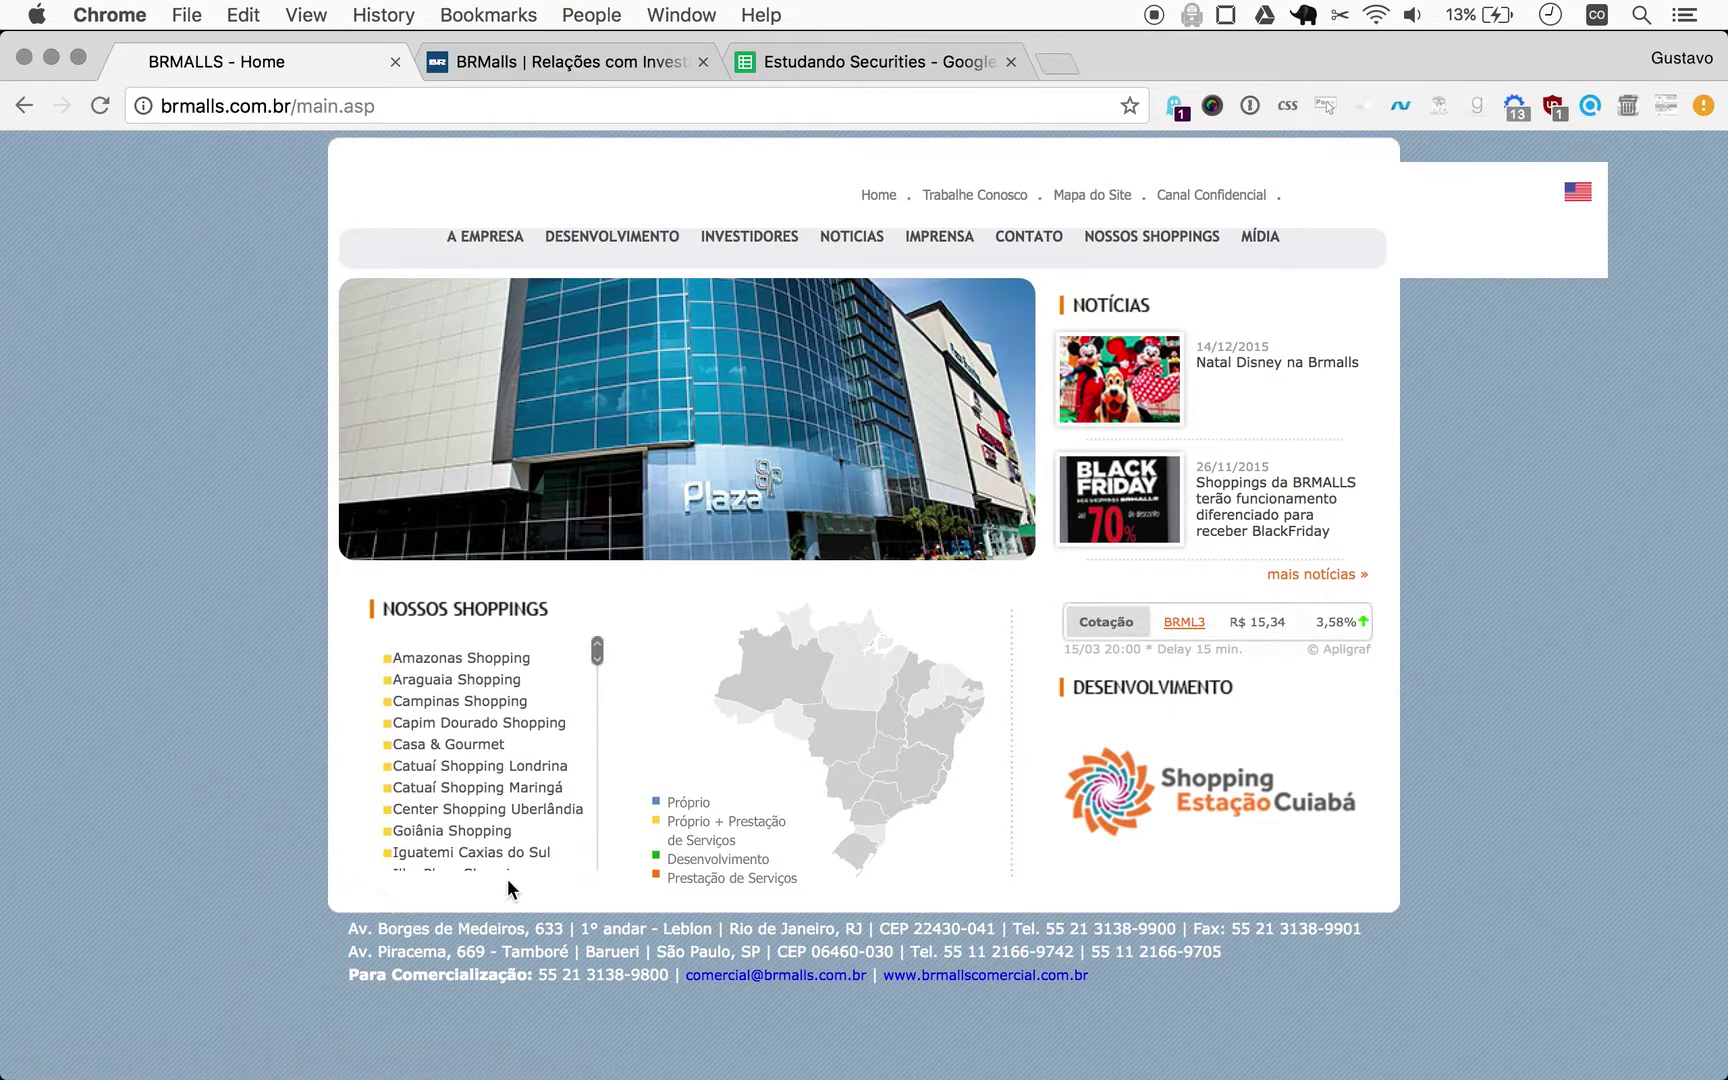
Browse the Nossos Shoppings list, then switch to the 'BRMalls | Relações com Investidores' CVM documents page.
scroll(545, 676, "down", 10)
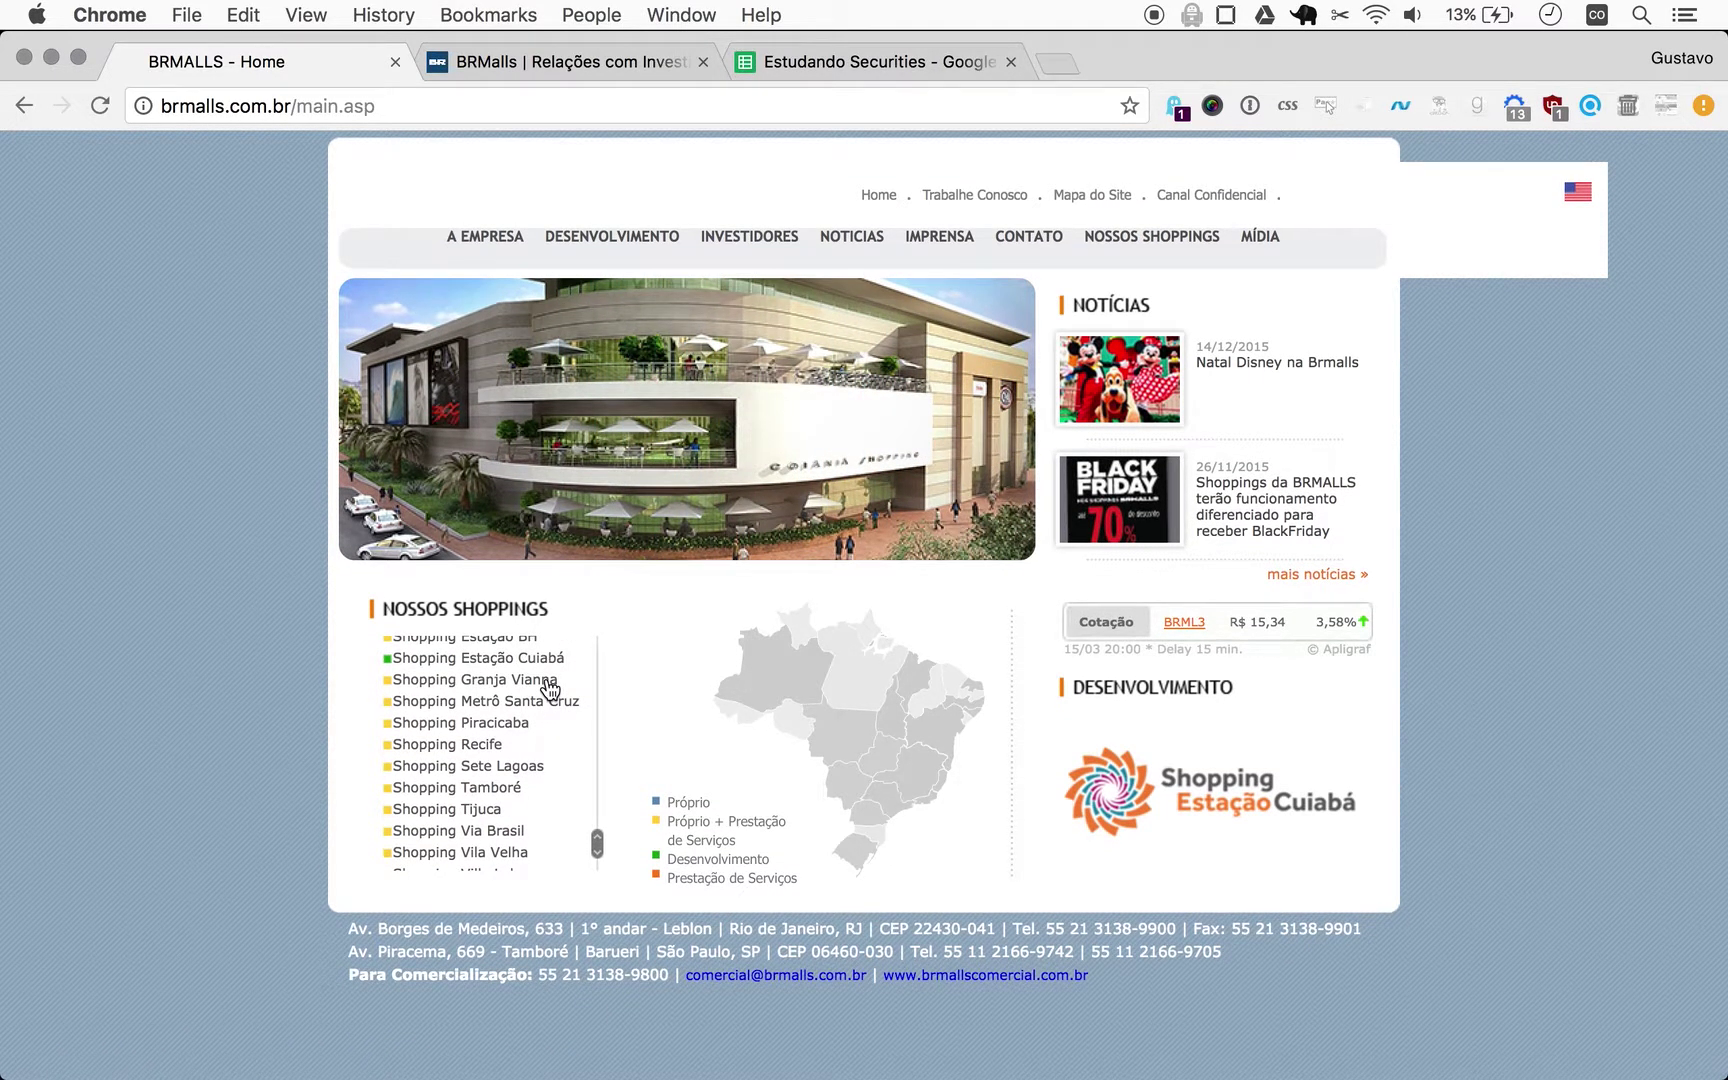
scroll(549, 688, "down", 3)
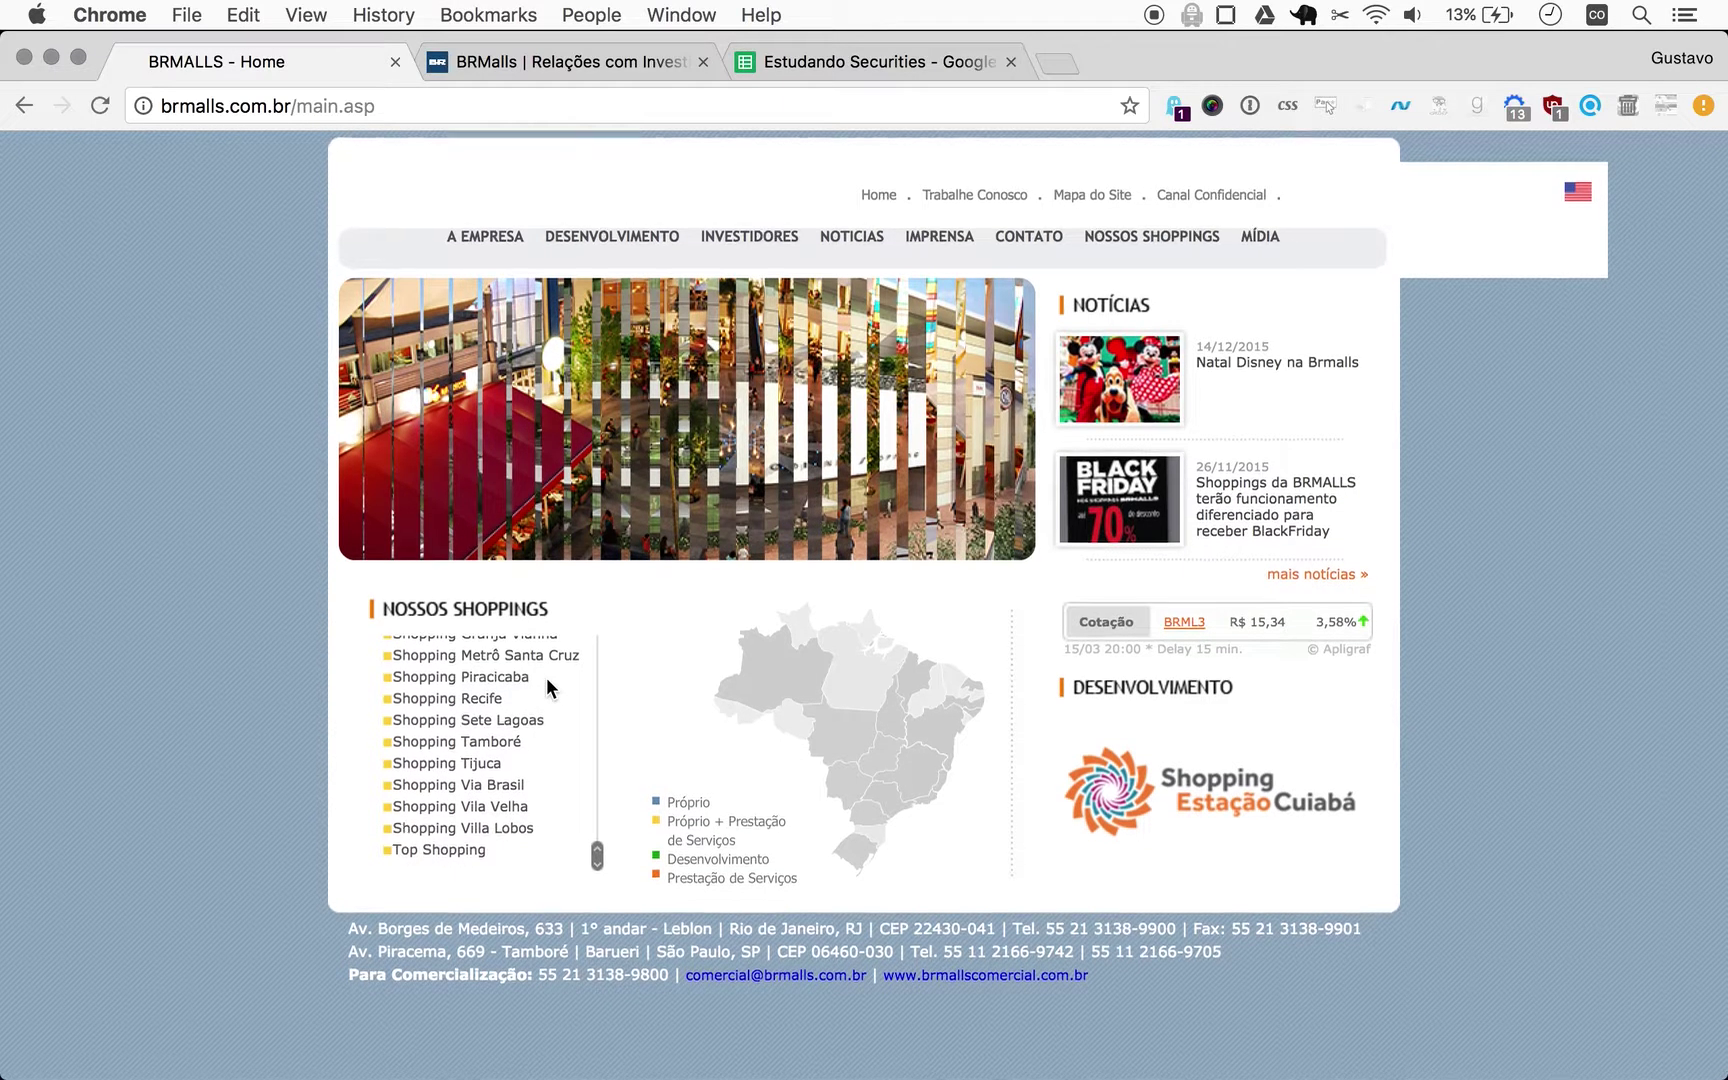
scroll(545, 676, "up", 5)
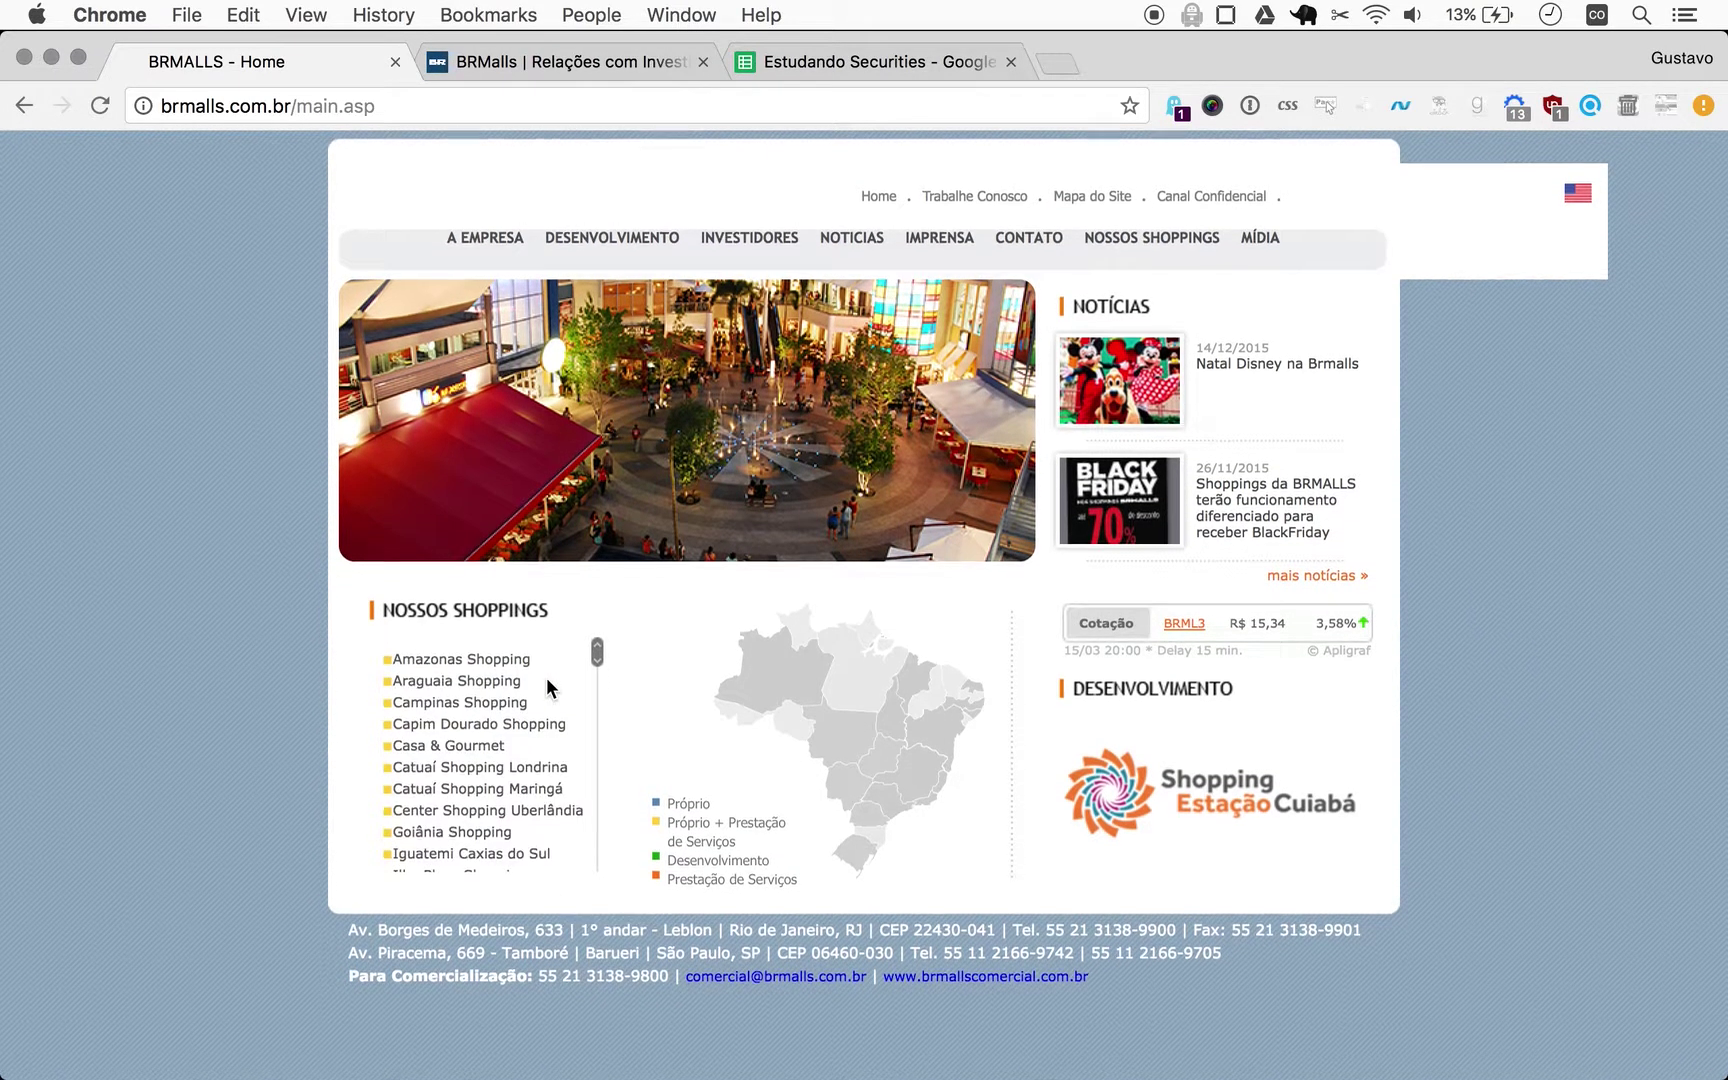
scroll(549, 688, "down", 2)
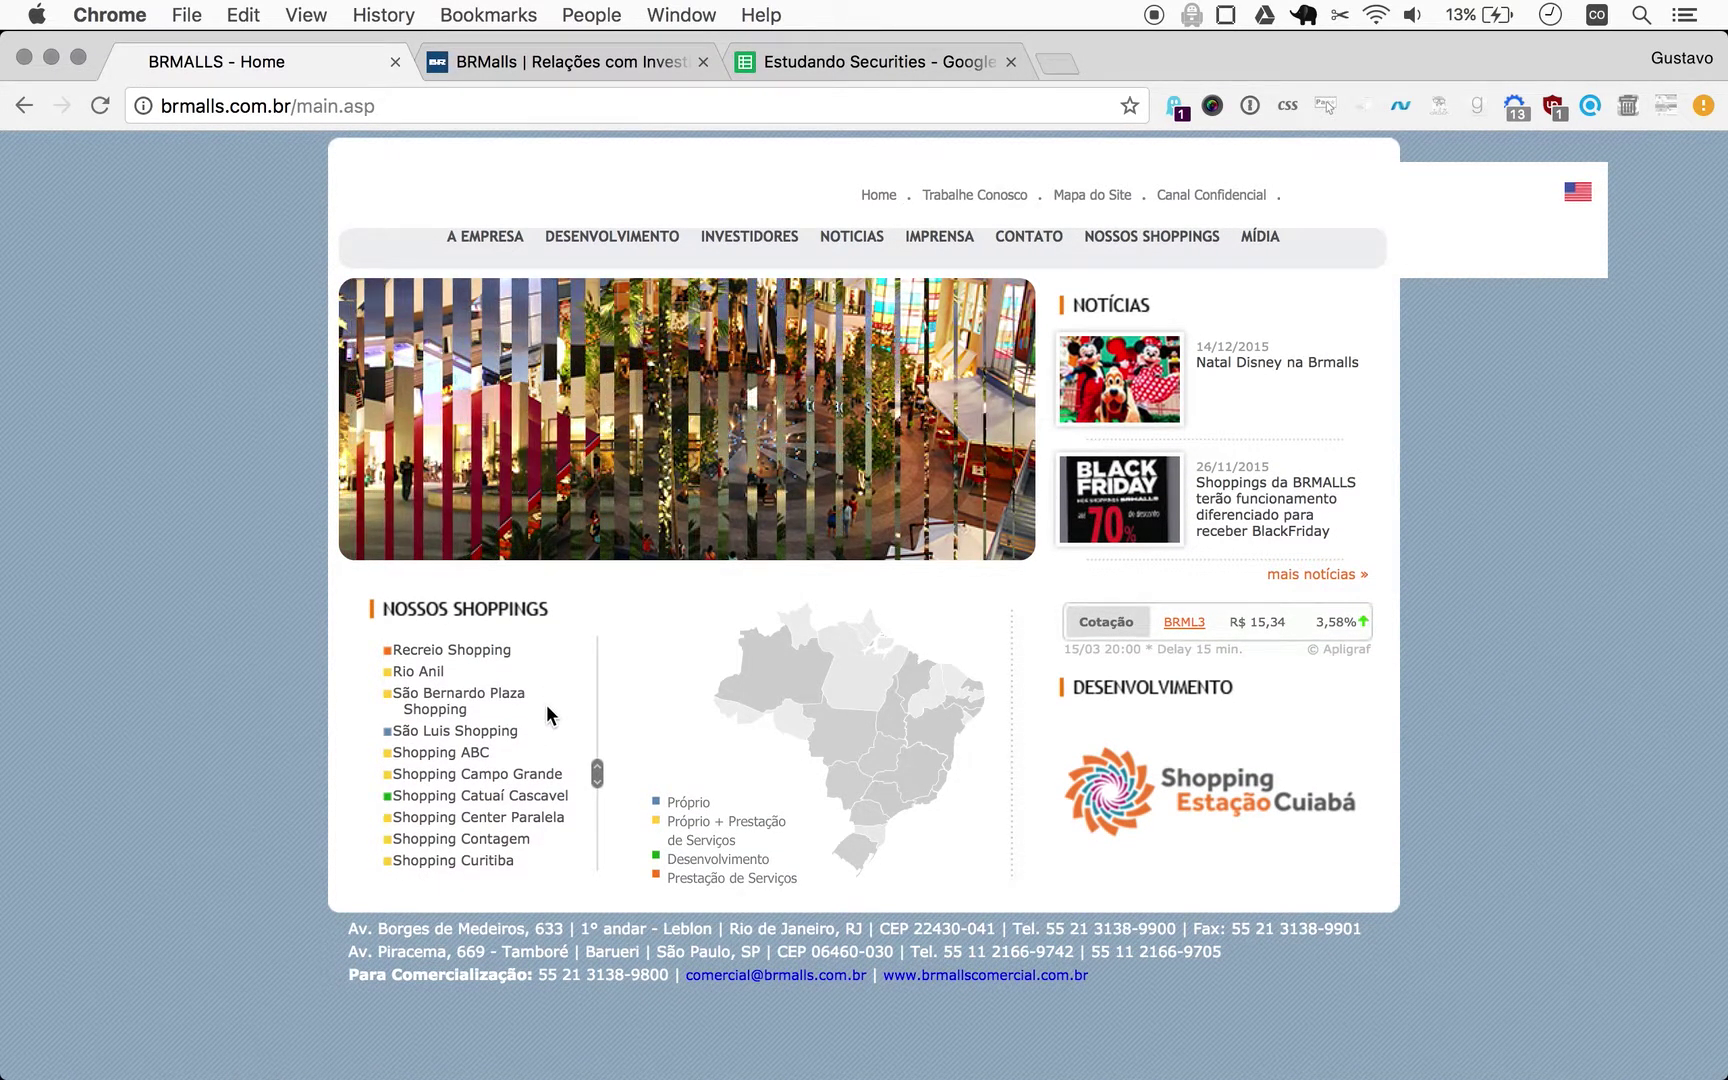
scroll(545, 703, "down", 5)
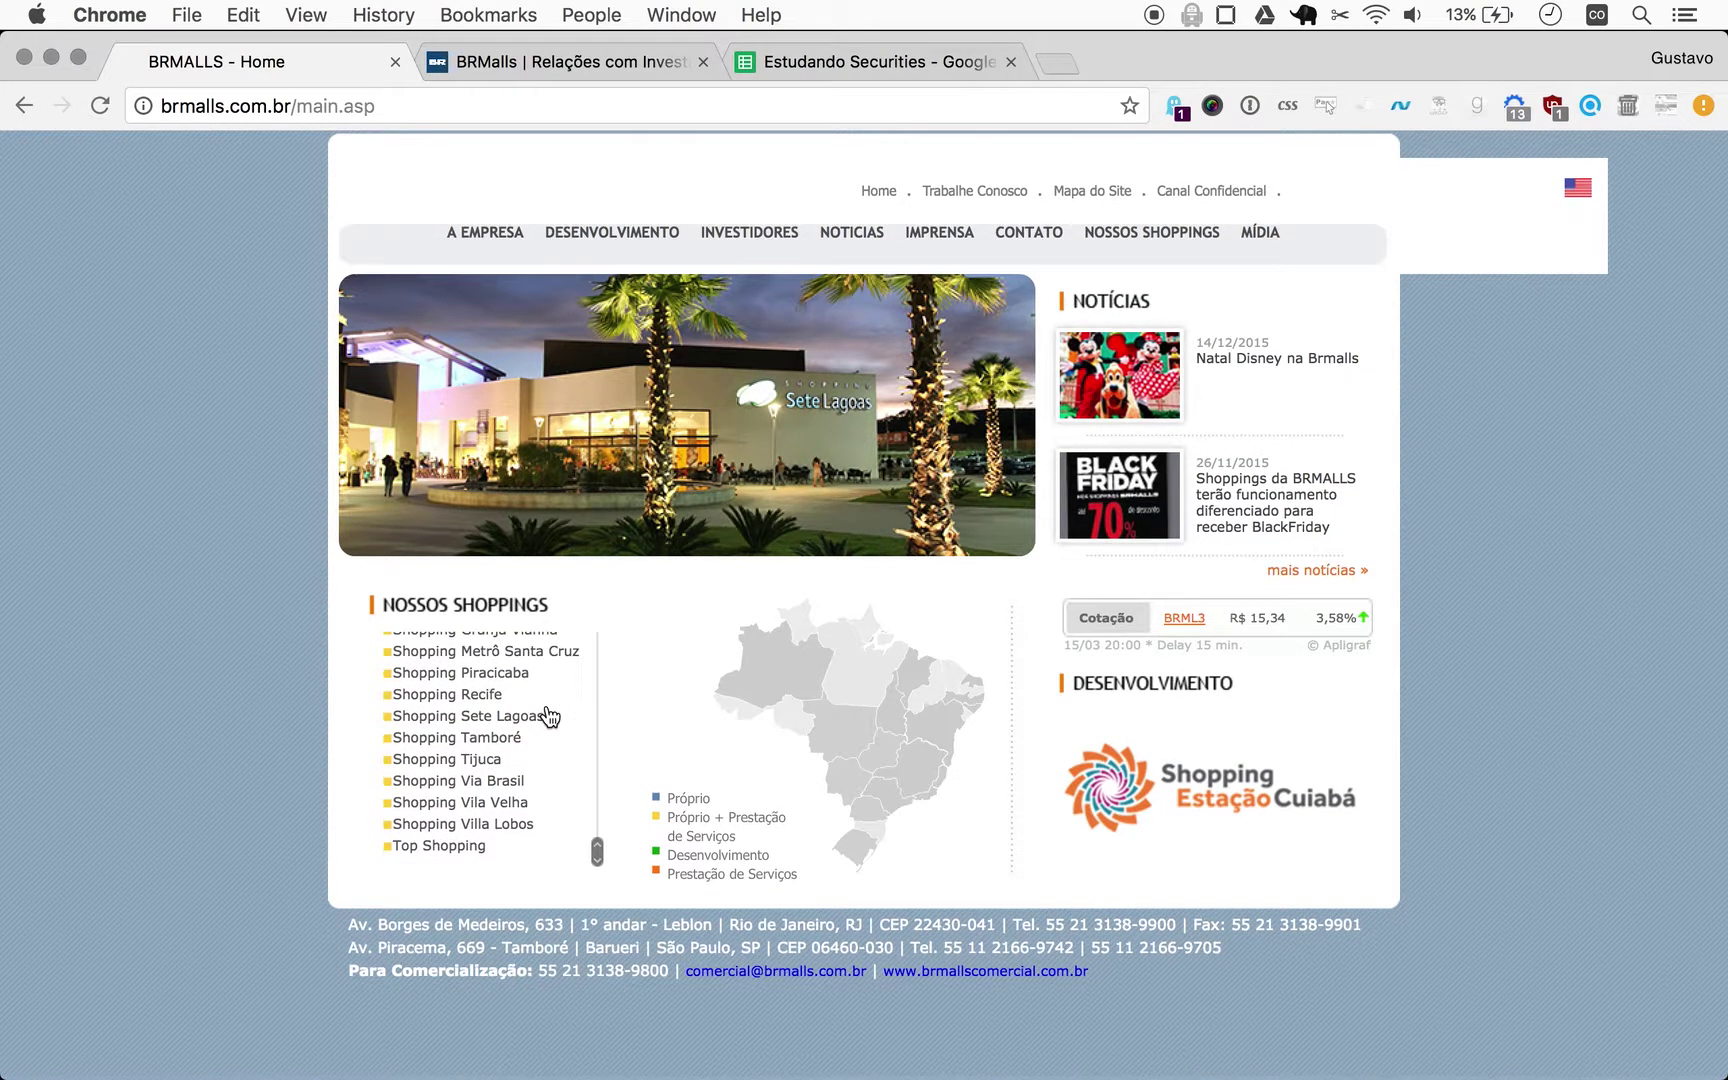
scroll(400, 755, "up", 10)
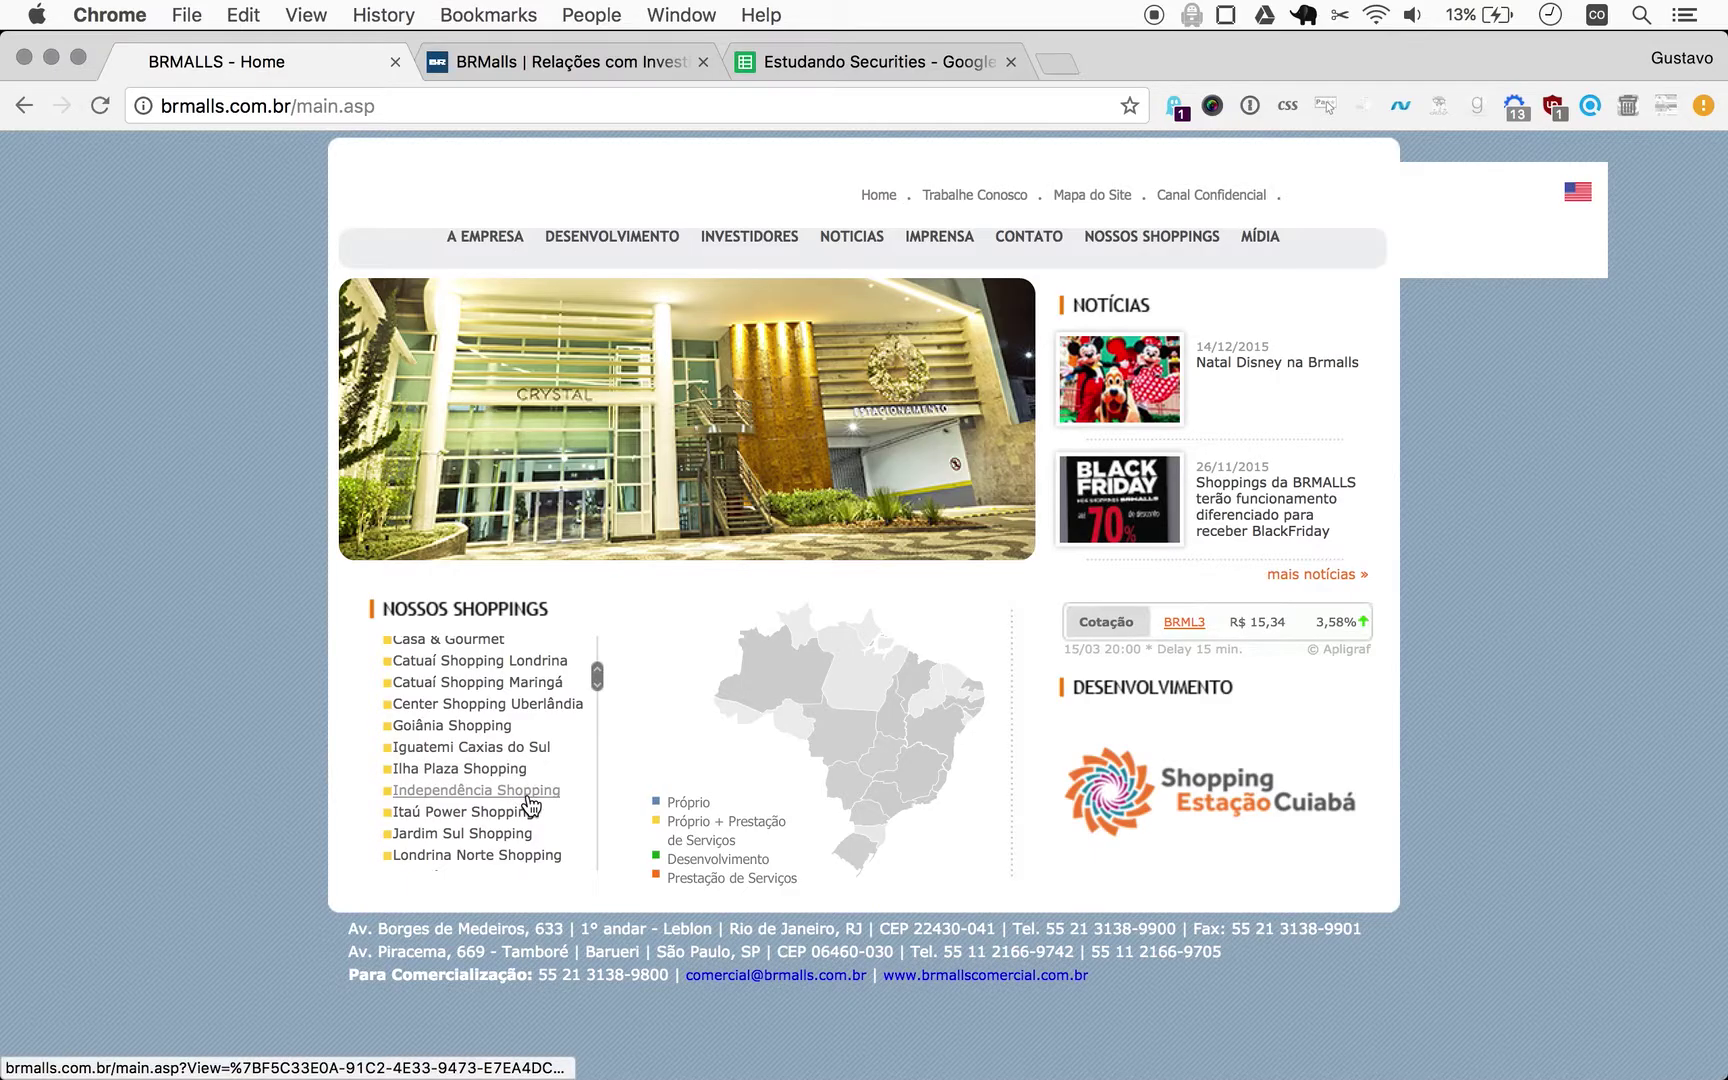
scroll(566, 740, "up", 5)
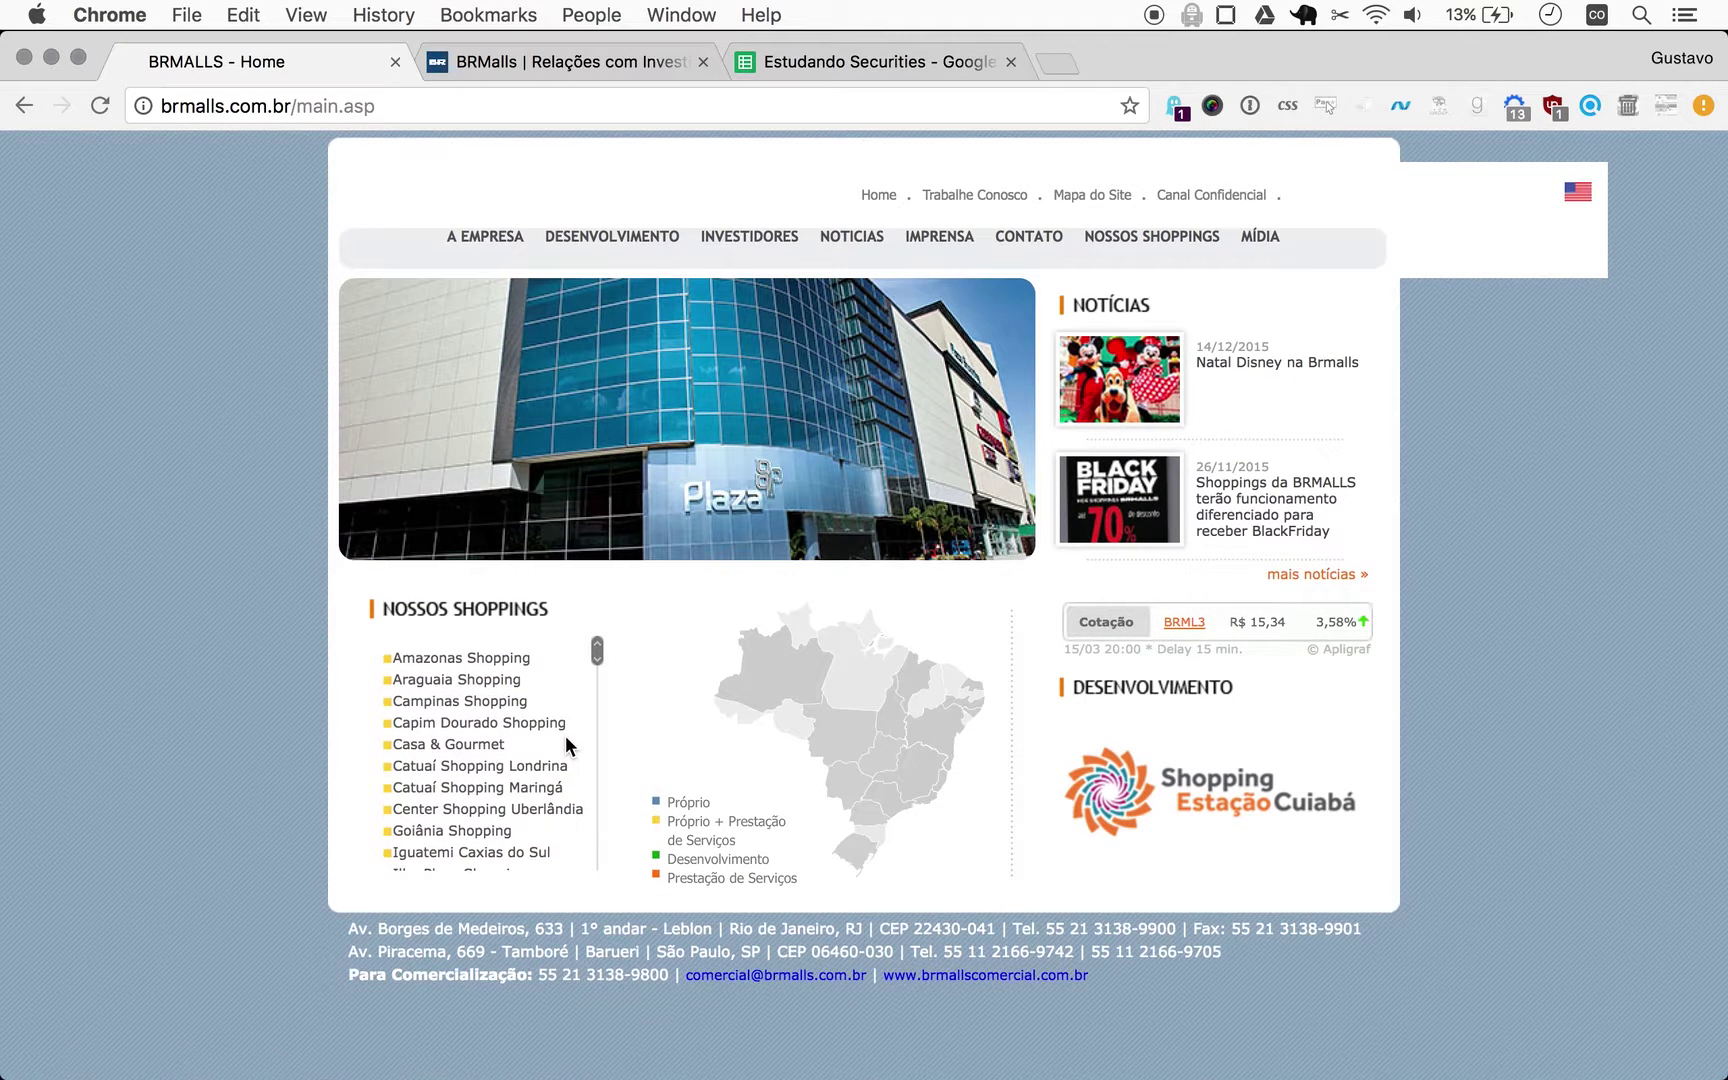
scroll(566, 740, "down", 10)
scroll(566, 745, "up", 10)
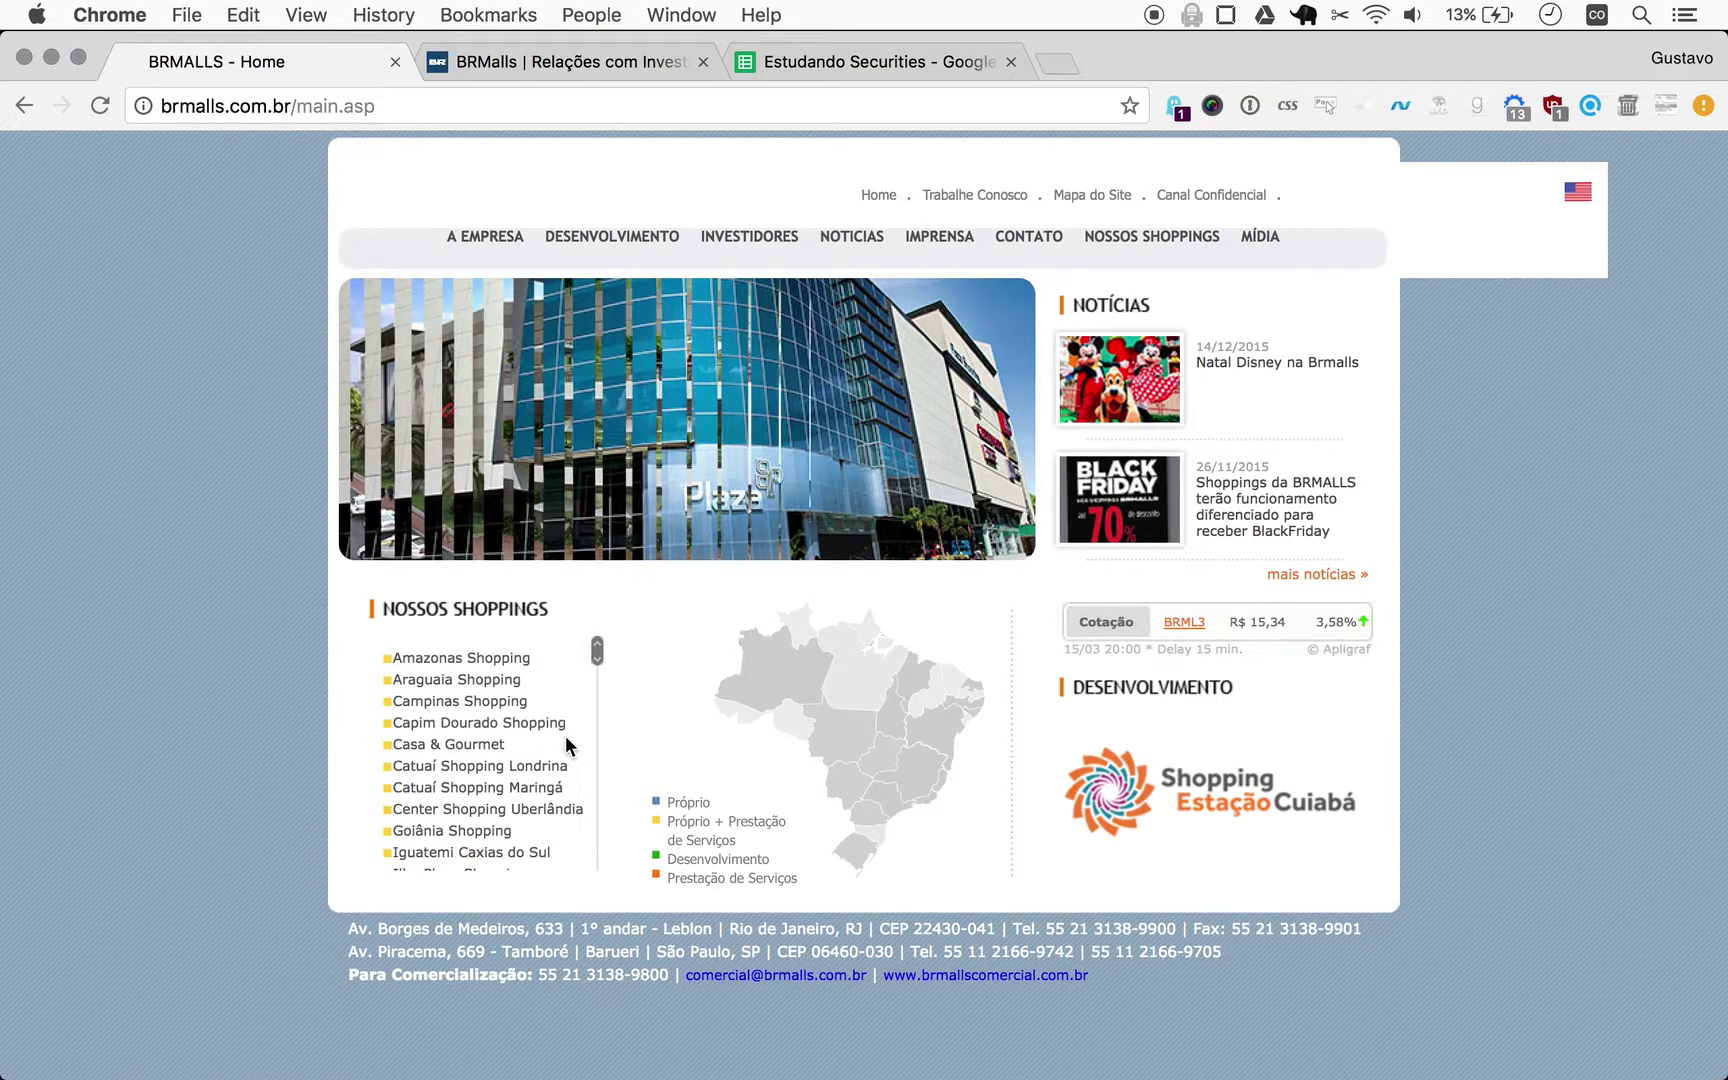
scroll(566, 740, "down", 1)
scroll(566, 745, "down", 8)
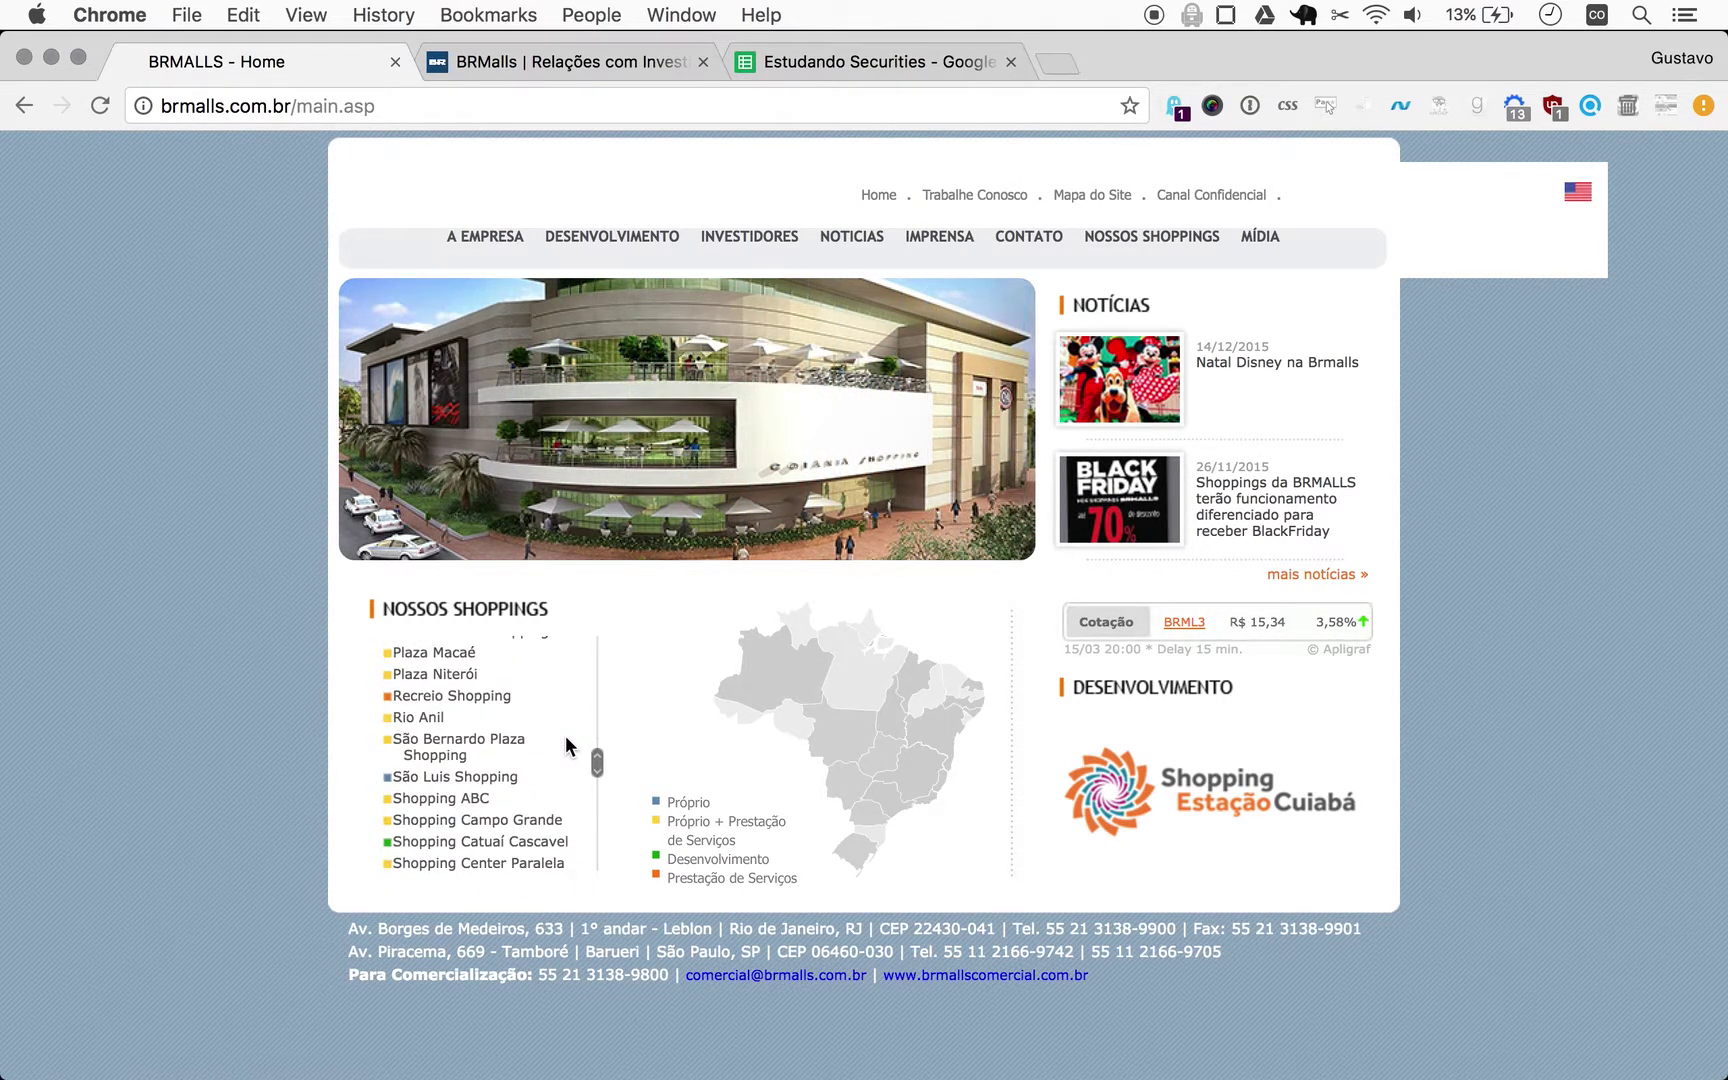
scroll(566, 740, "down", 10)
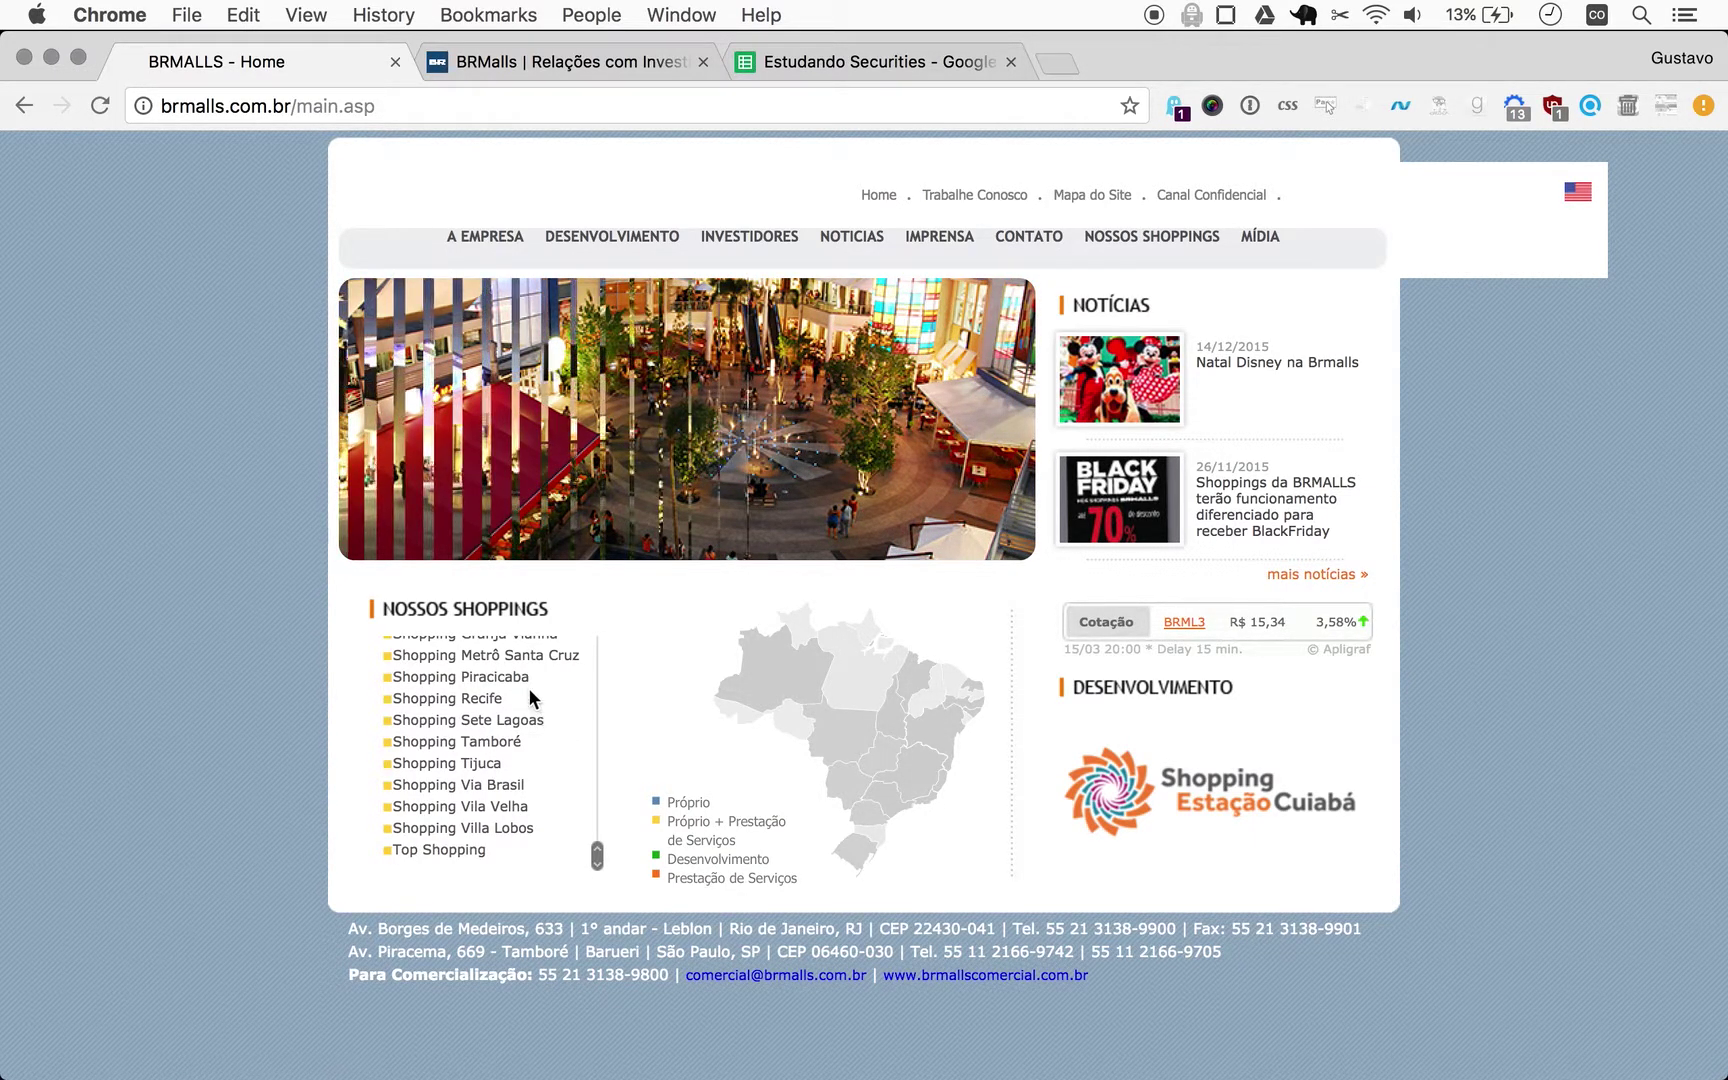
scroll(530, 688, "up", 10)
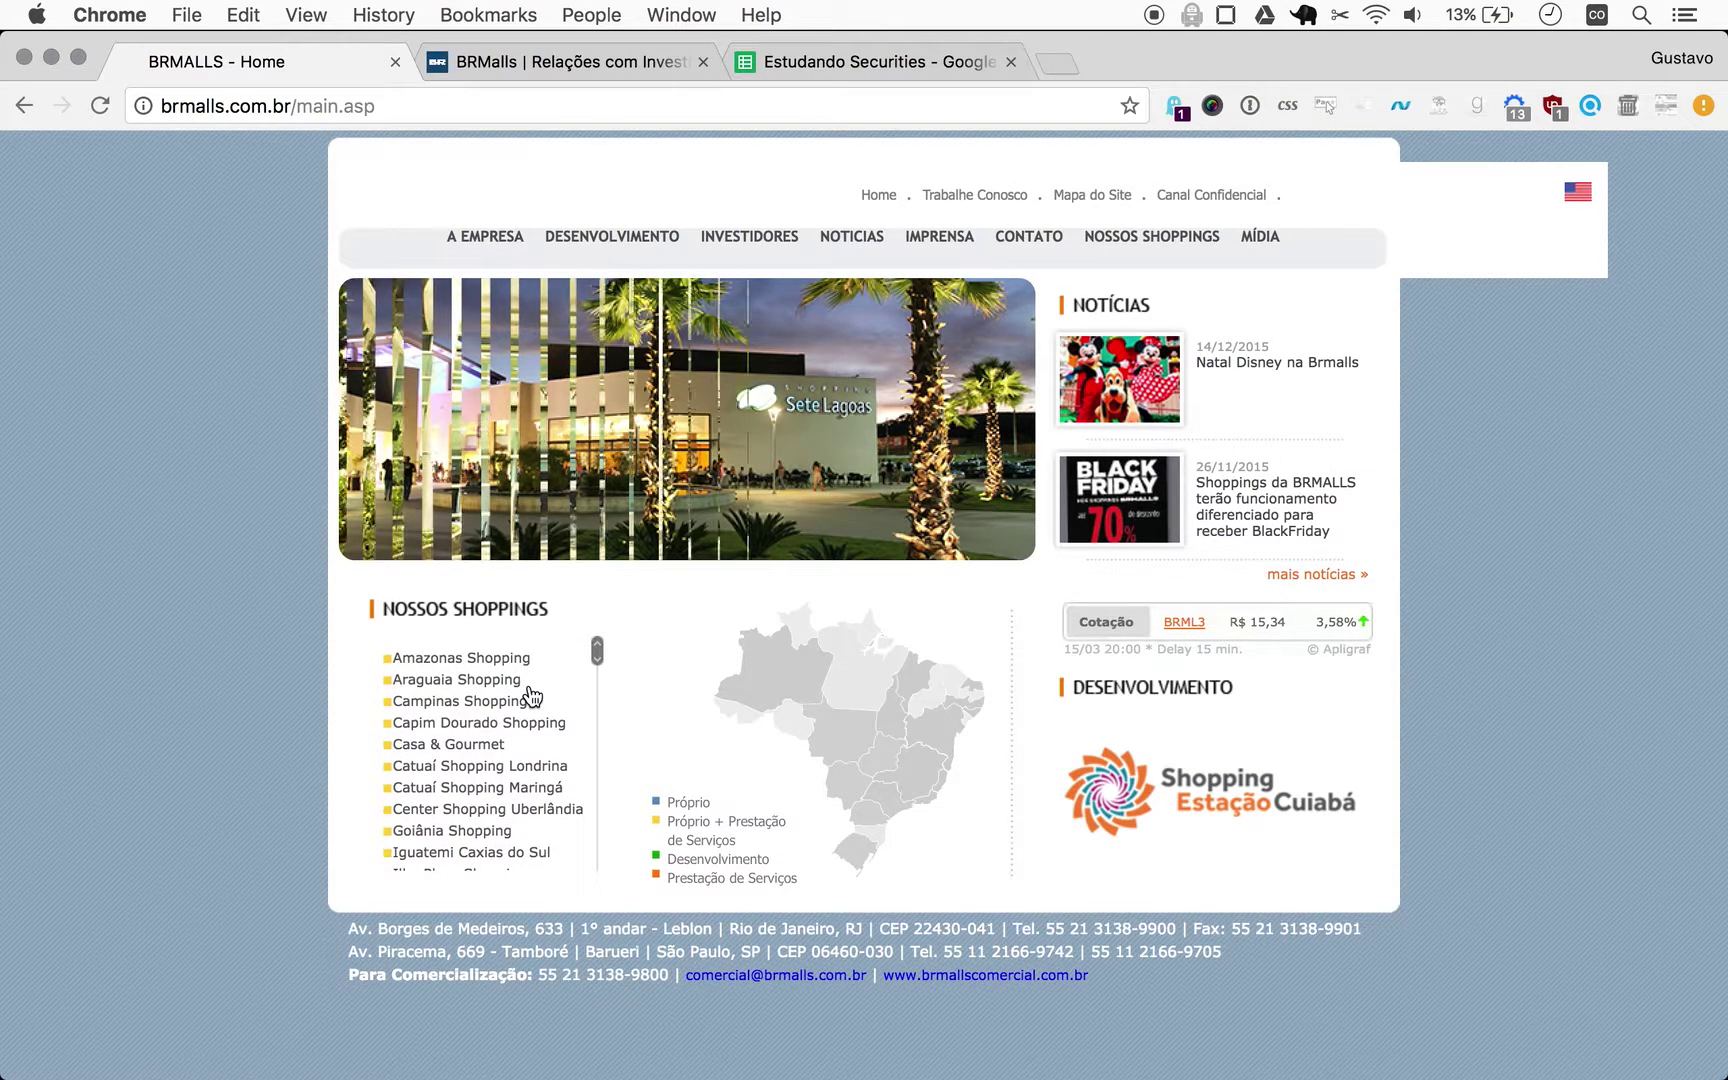
scroll(530, 690, "down", 8)
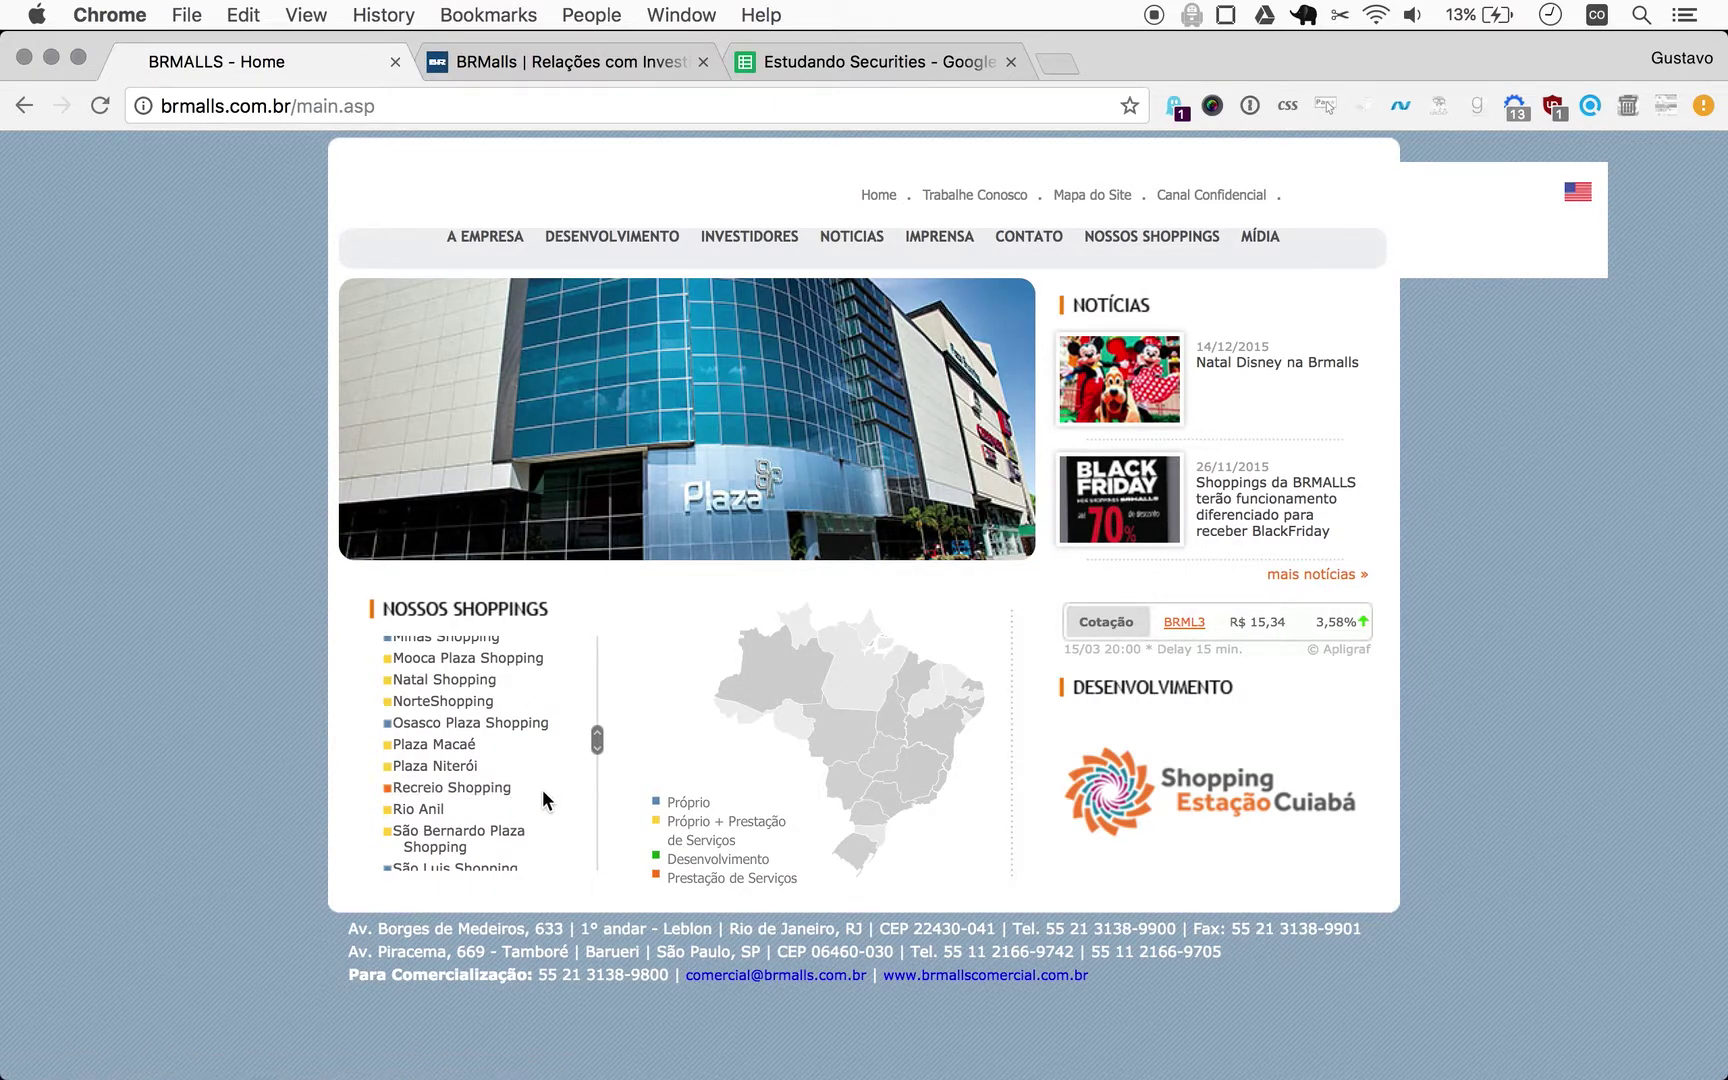
scroll(541, 788, "down", 5)
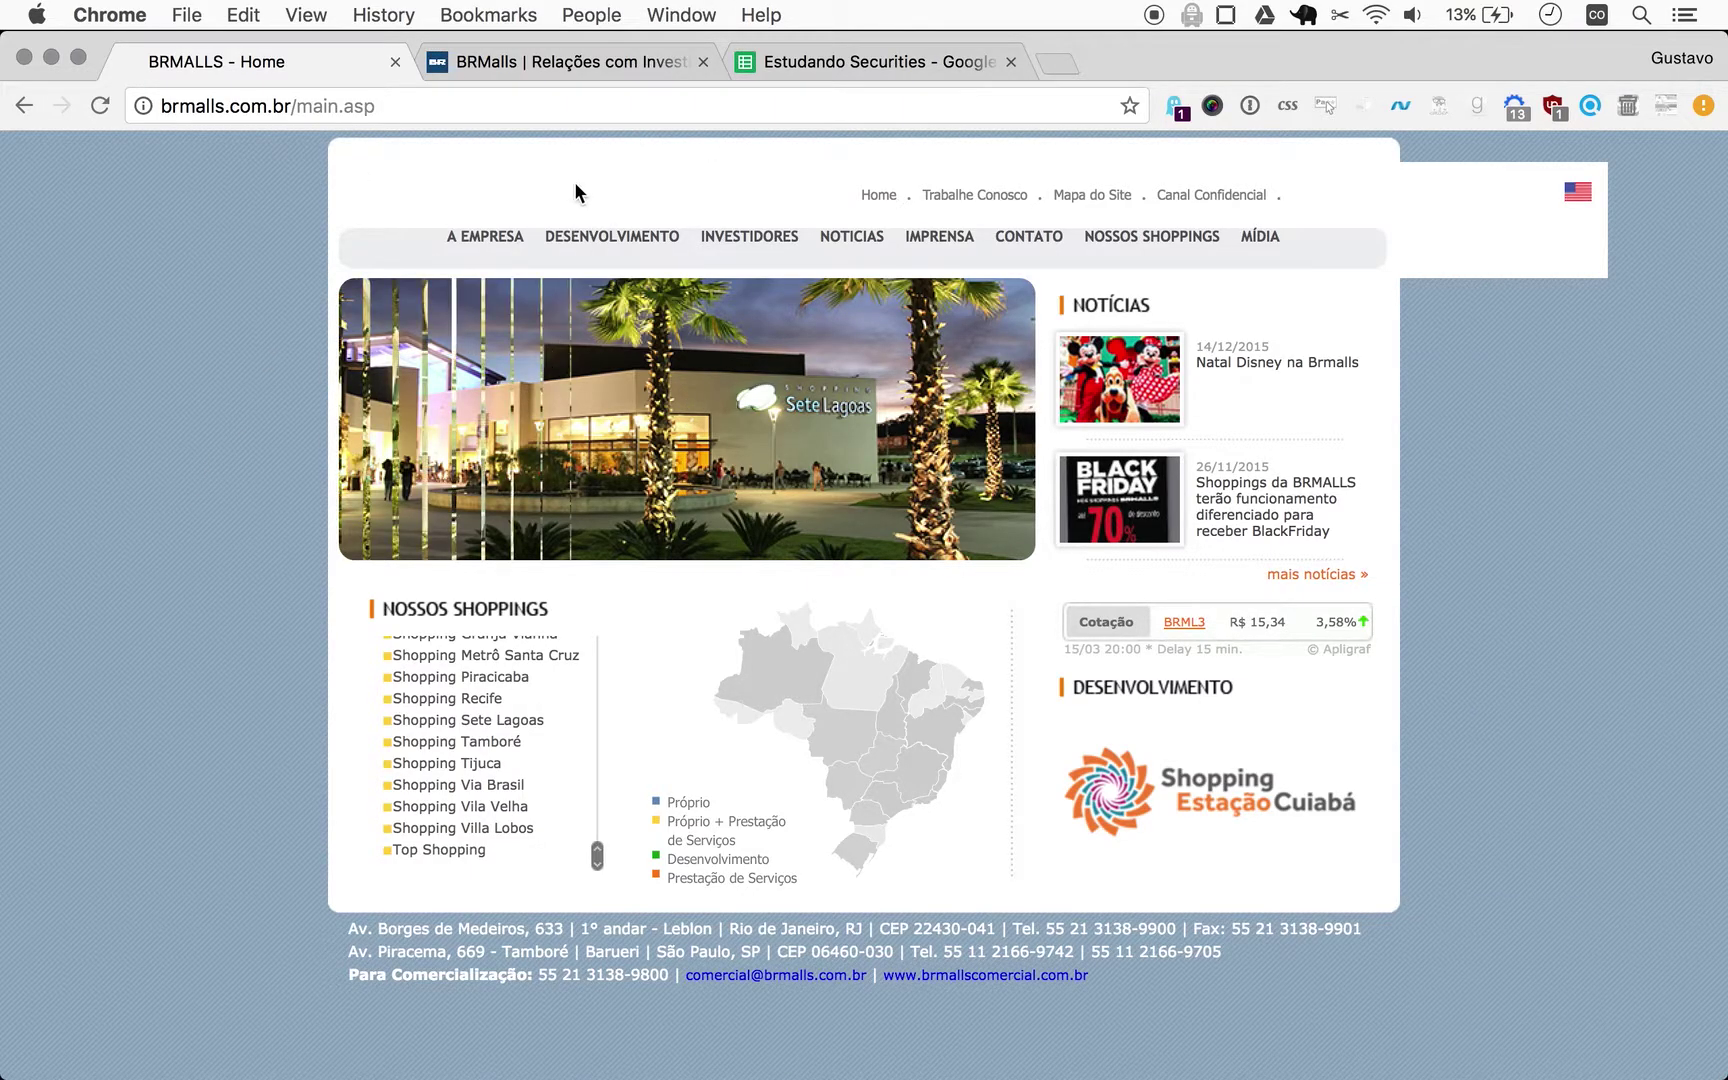
left_click(571, 63)
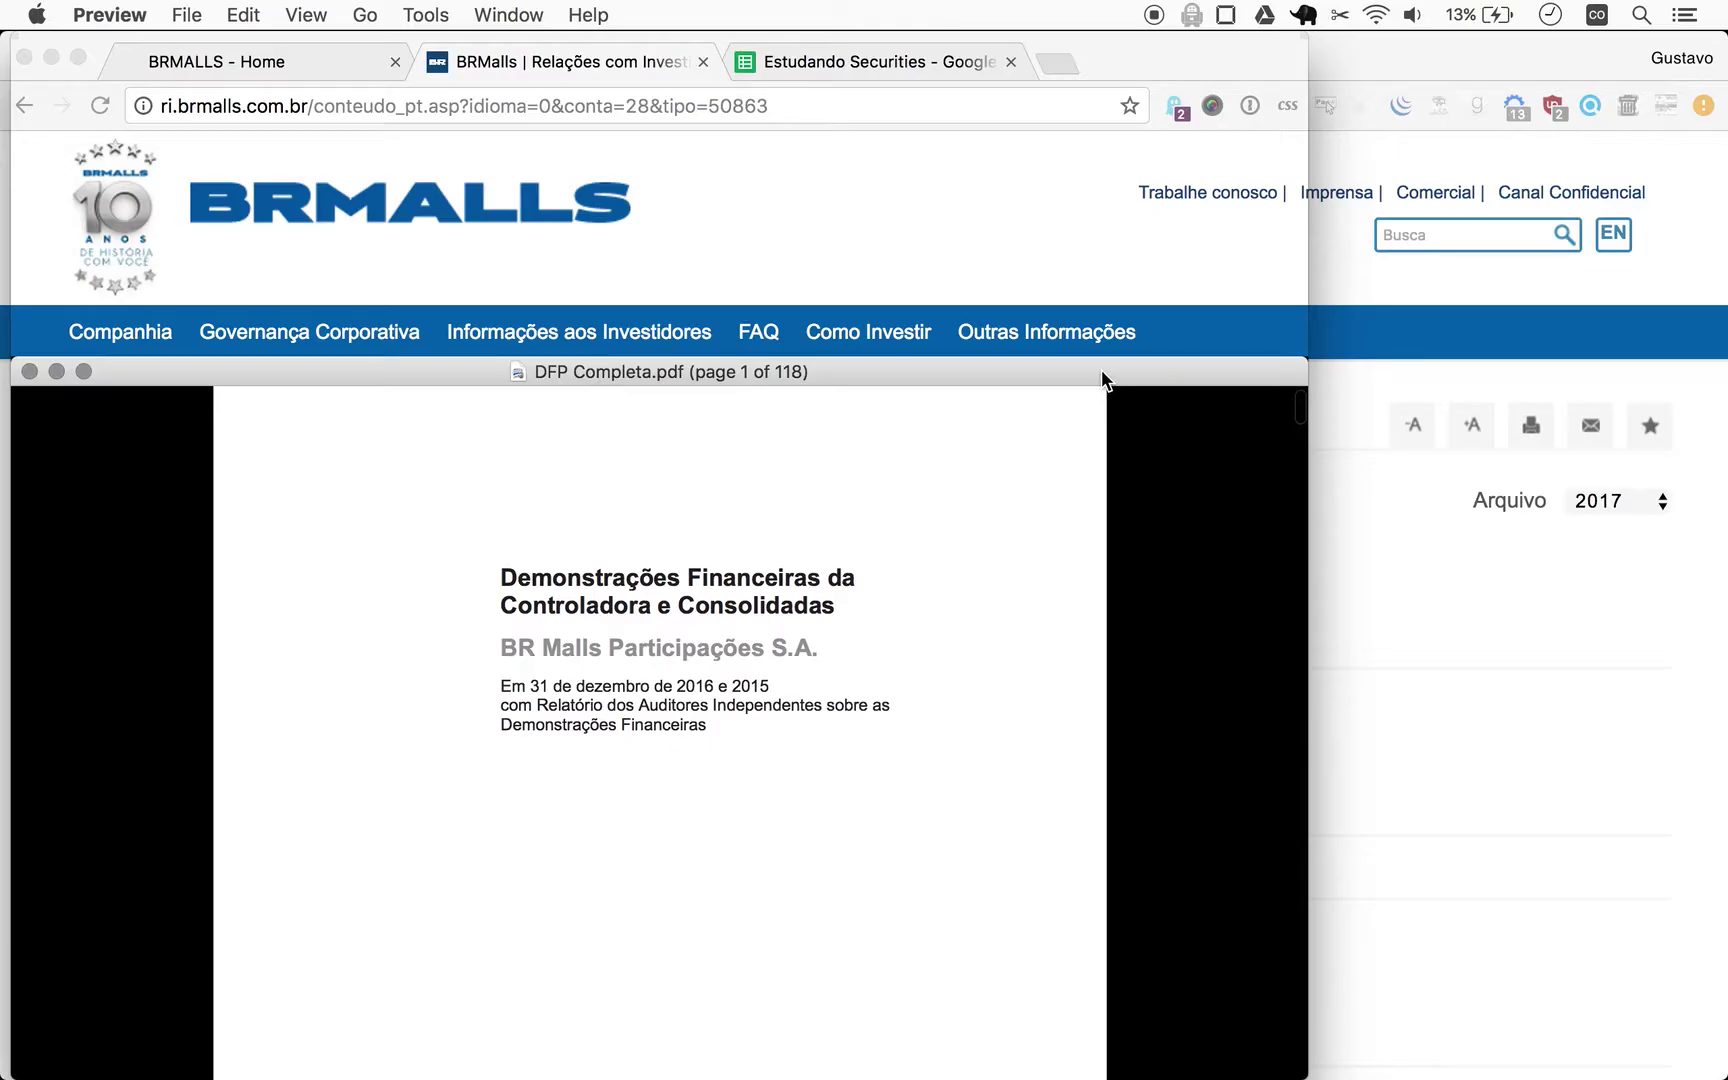
Widen the DFP Completa.pdf Preview window to full width and scroll past the cover page.
left_click_drag(1107, 374, 1067, 58)
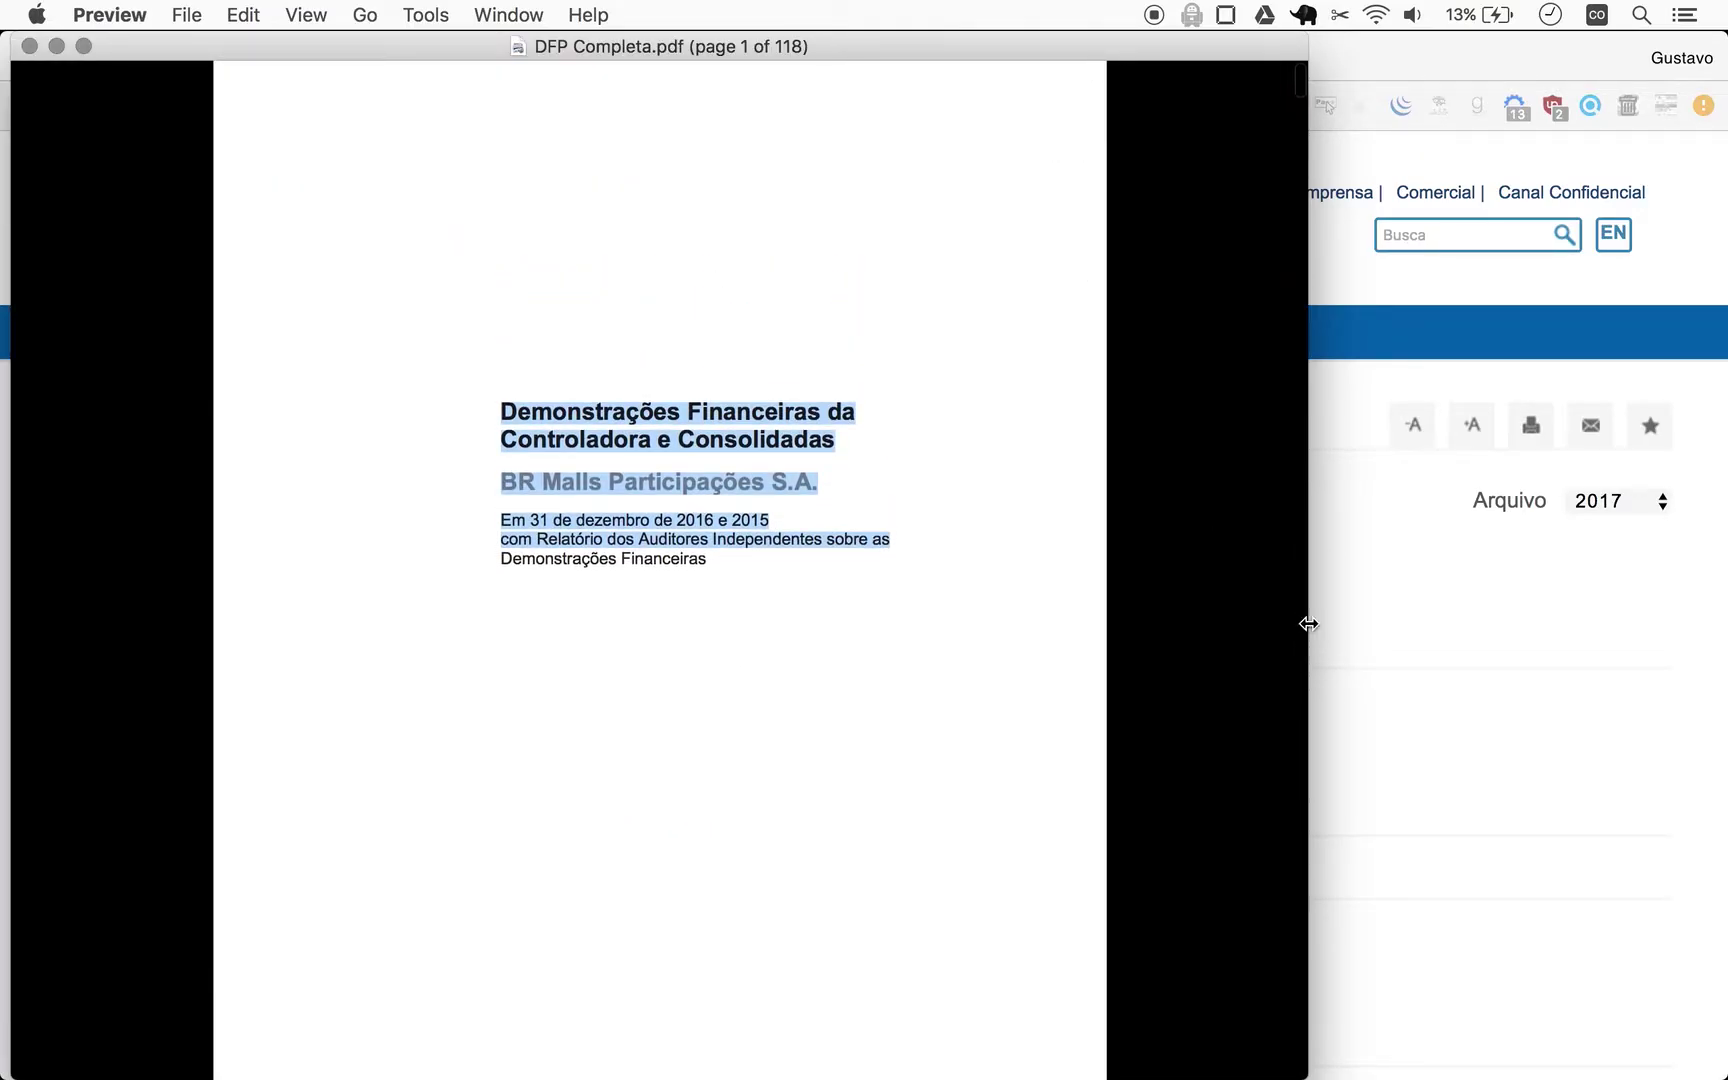
left_click_drag(1304, 625, 1714, 636)
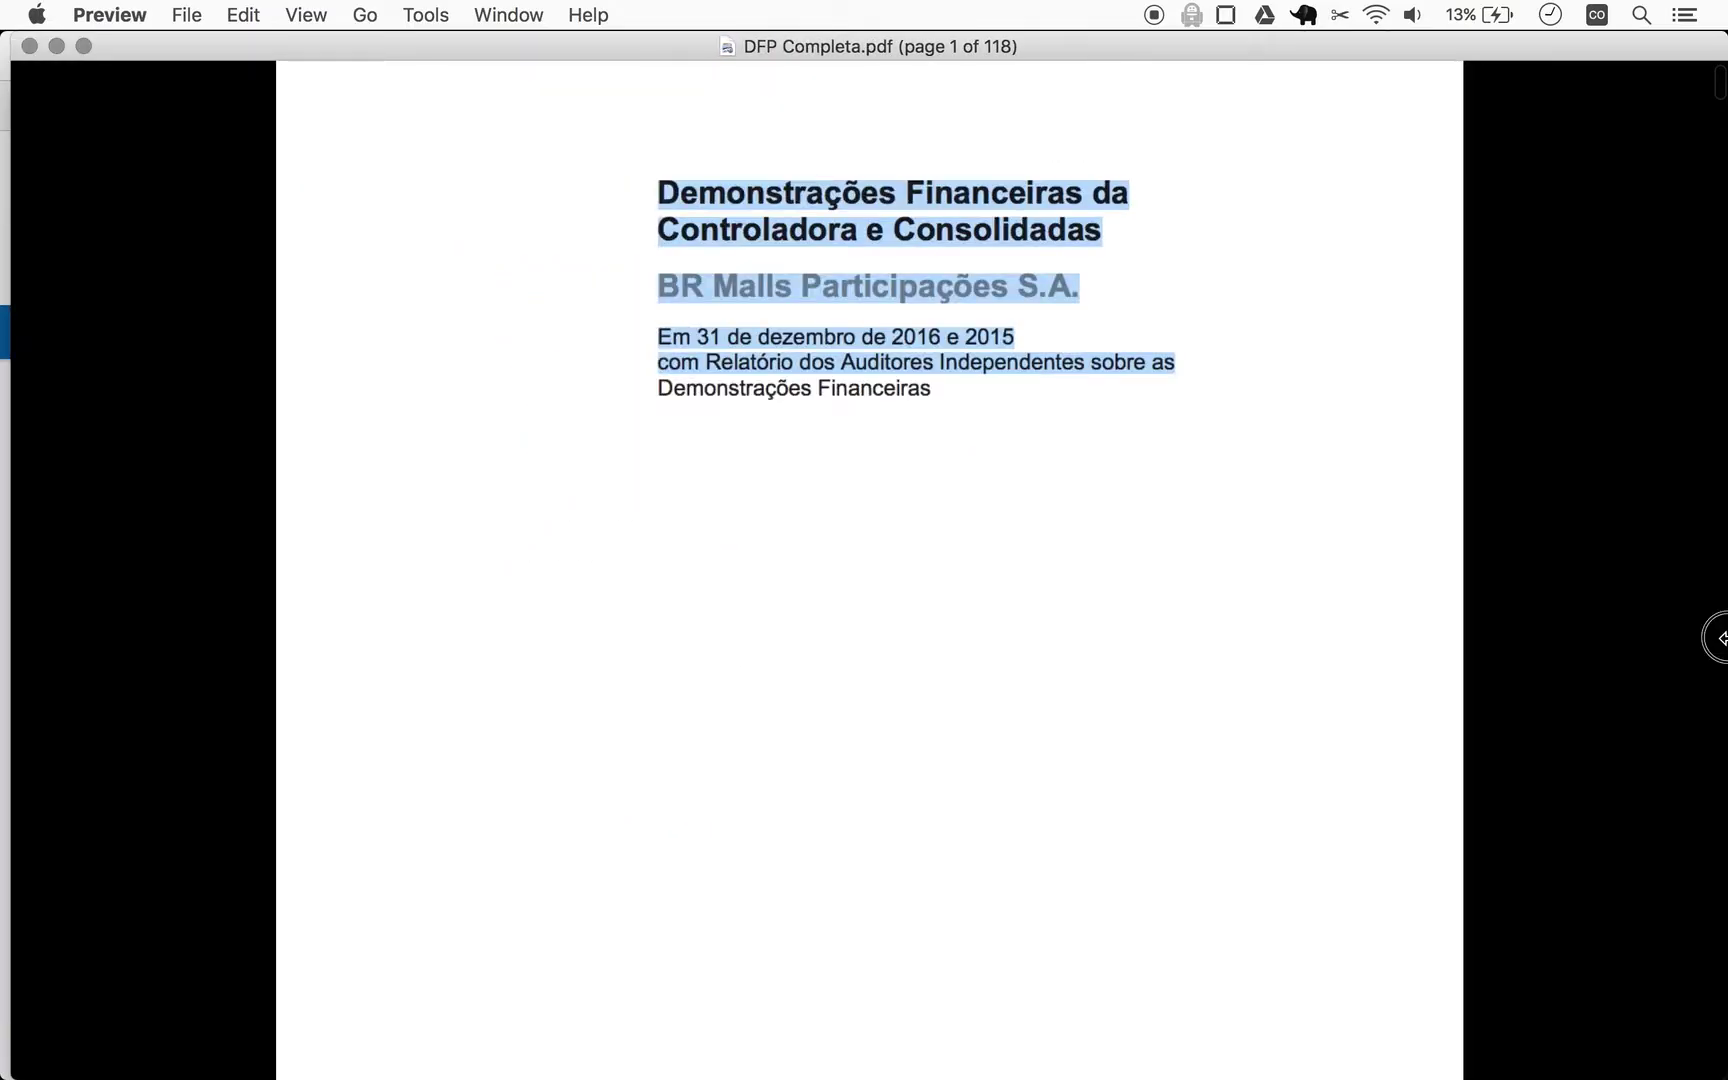
left_click(644, 600)
scroll(1108, 794, "down", 3)
scroll(1108, 794, "down", 5)
key("super+Tab")
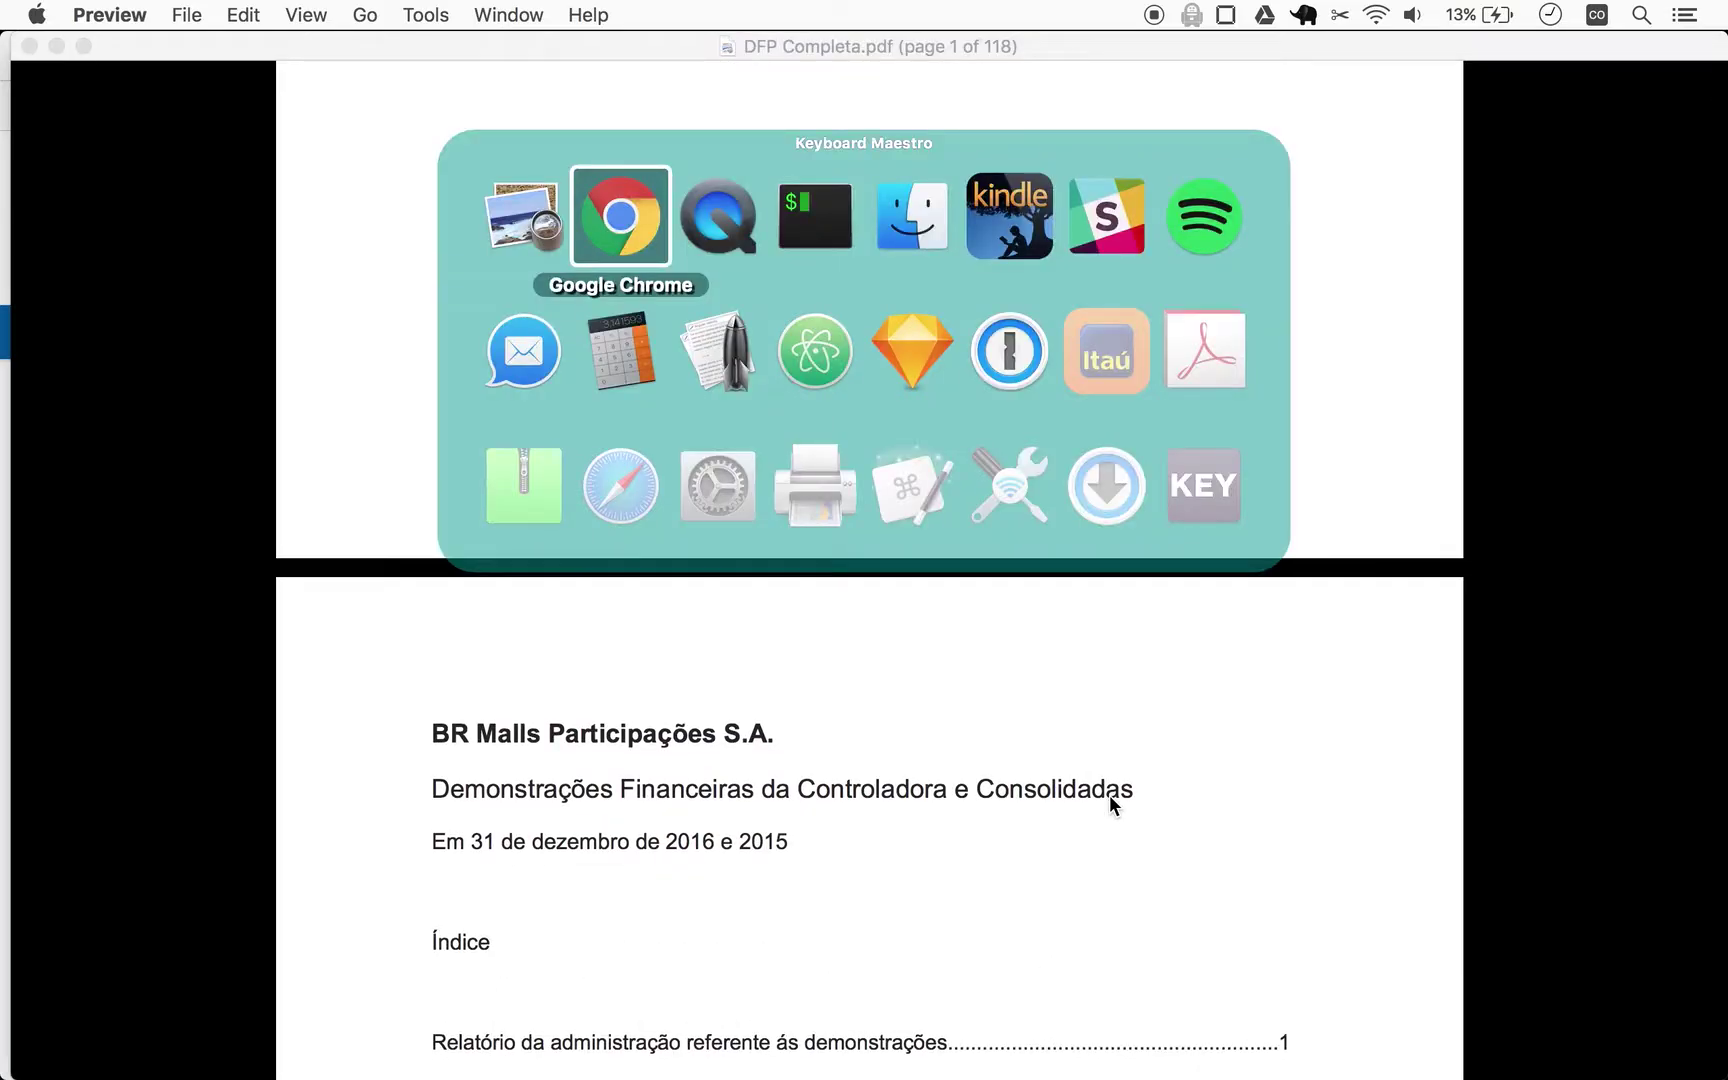
Find 'br malls' in Estudando Securities and scroll down to rows 988–1000.
key("ctrl+Tab")
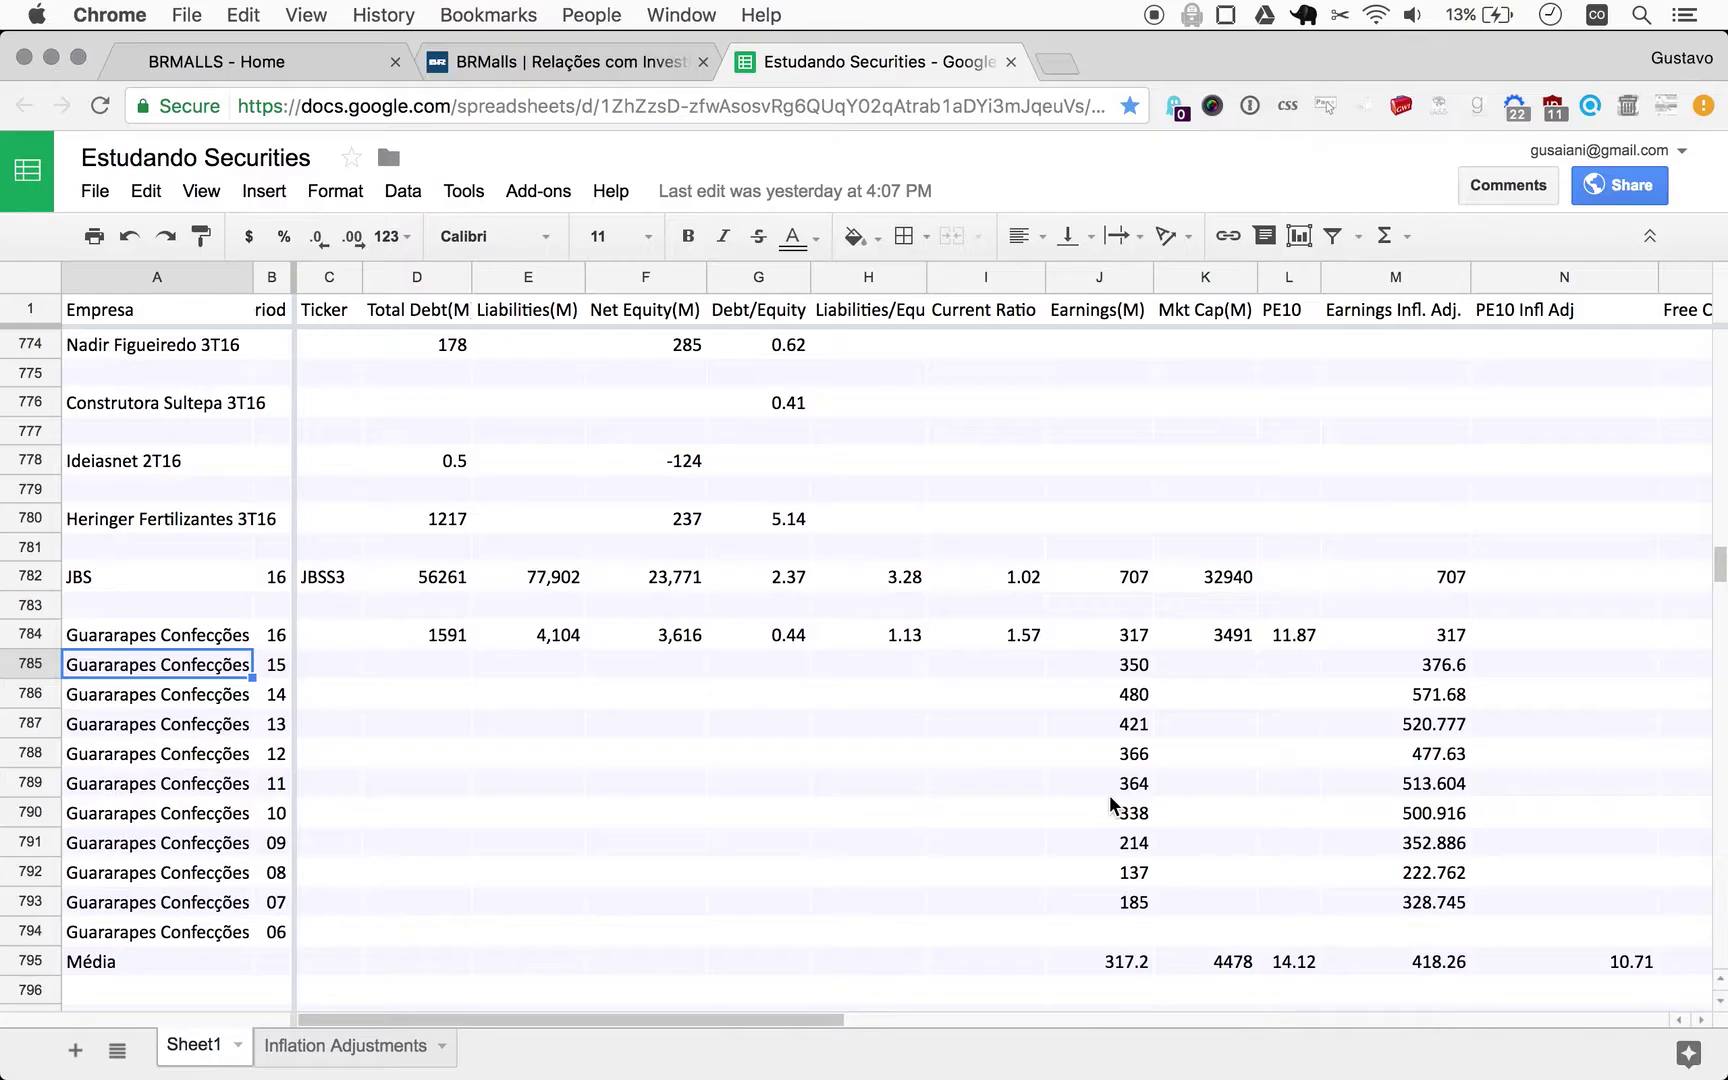
key("super+f")
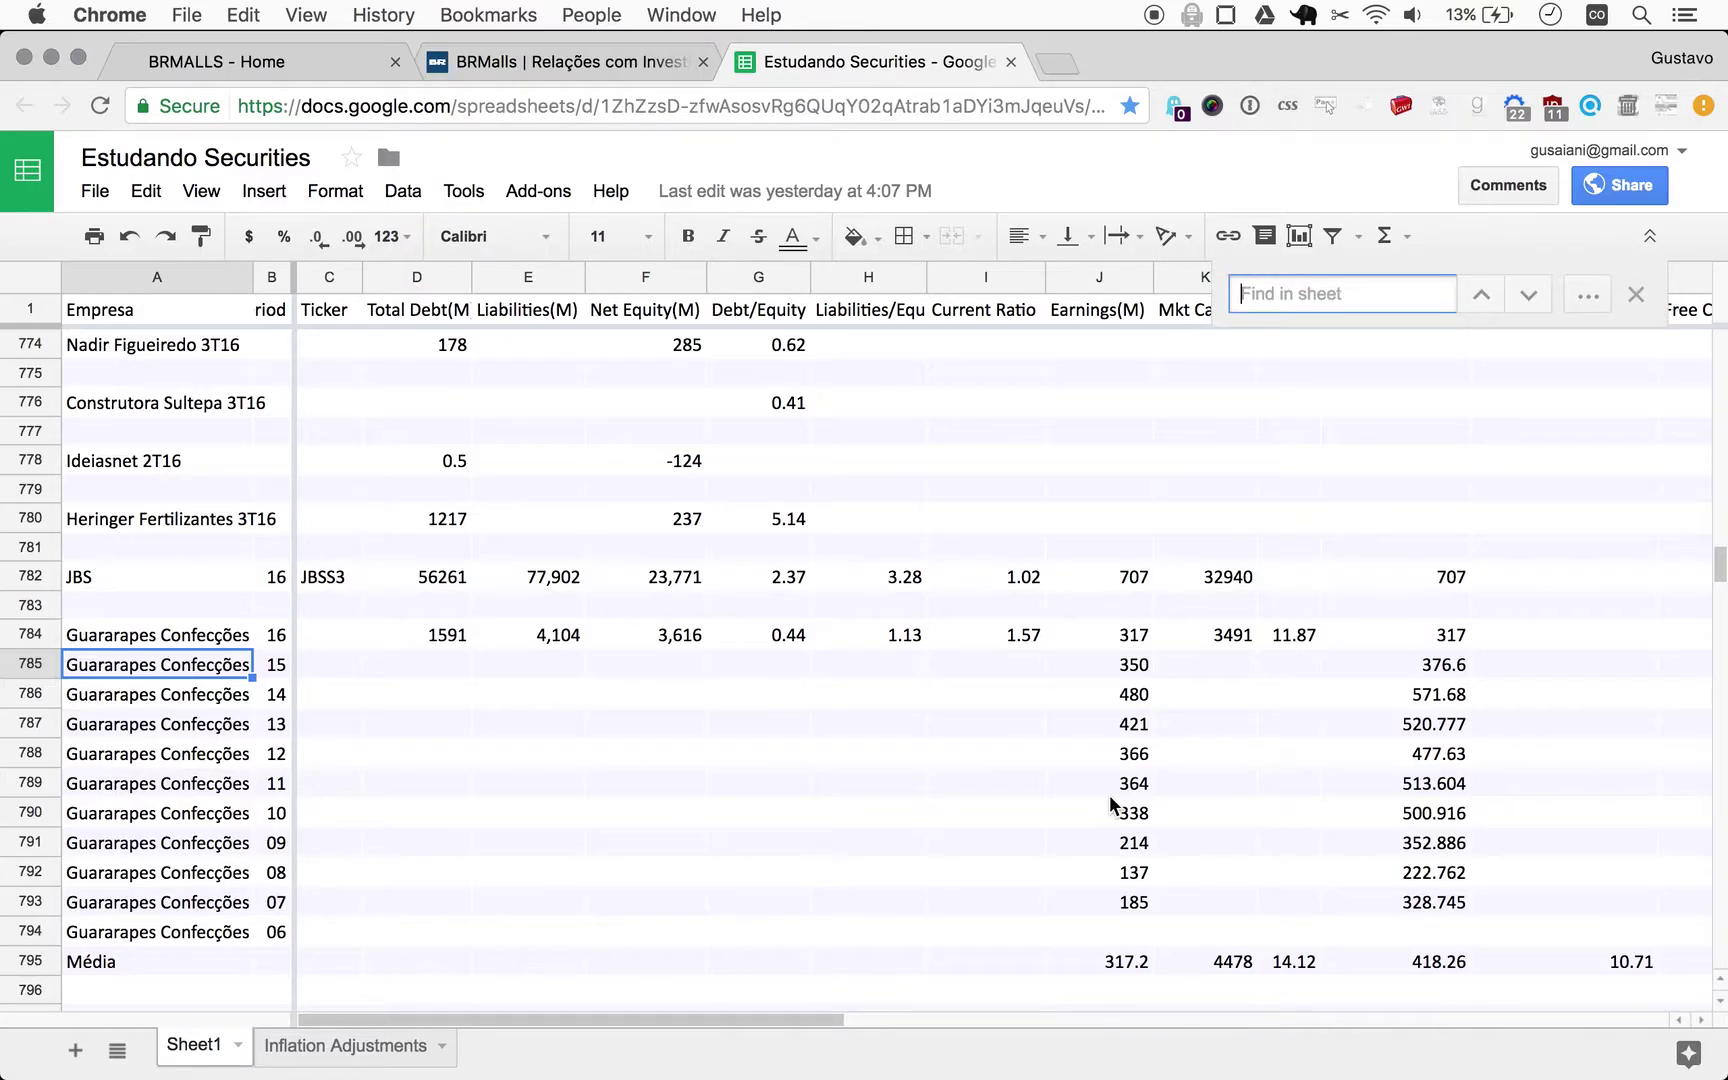
type("br malls")
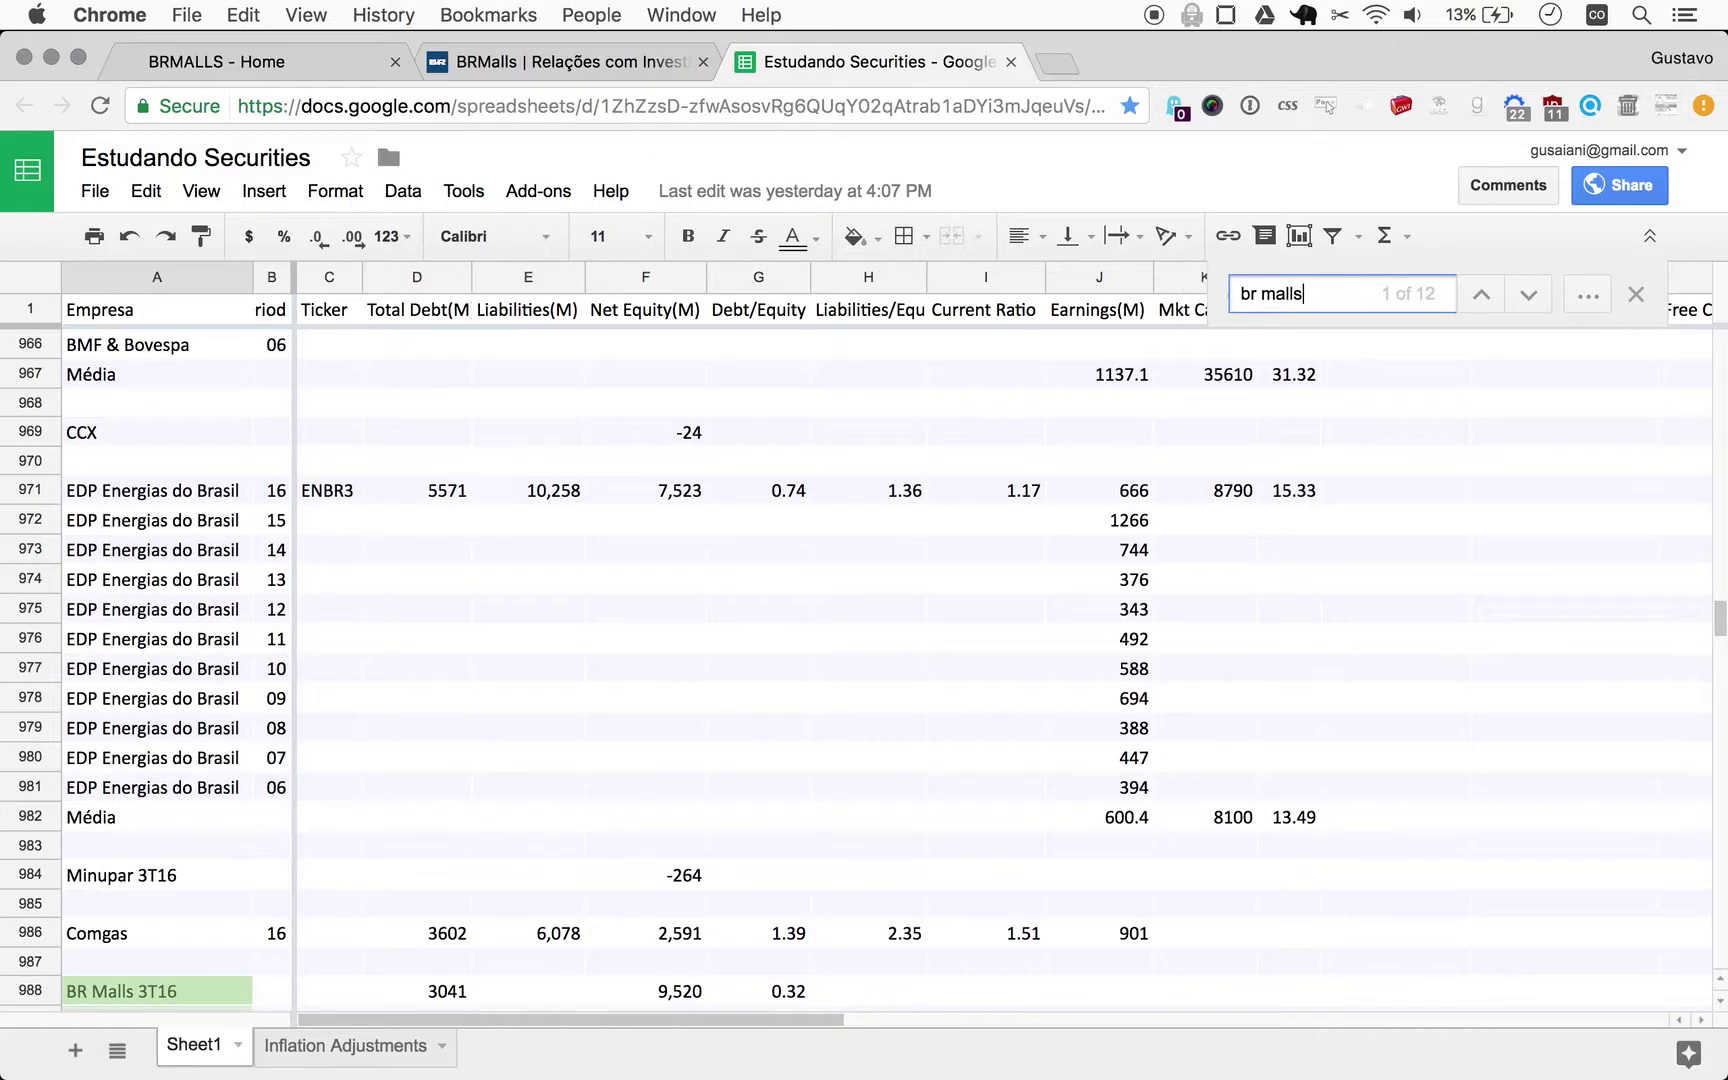
key("Return")
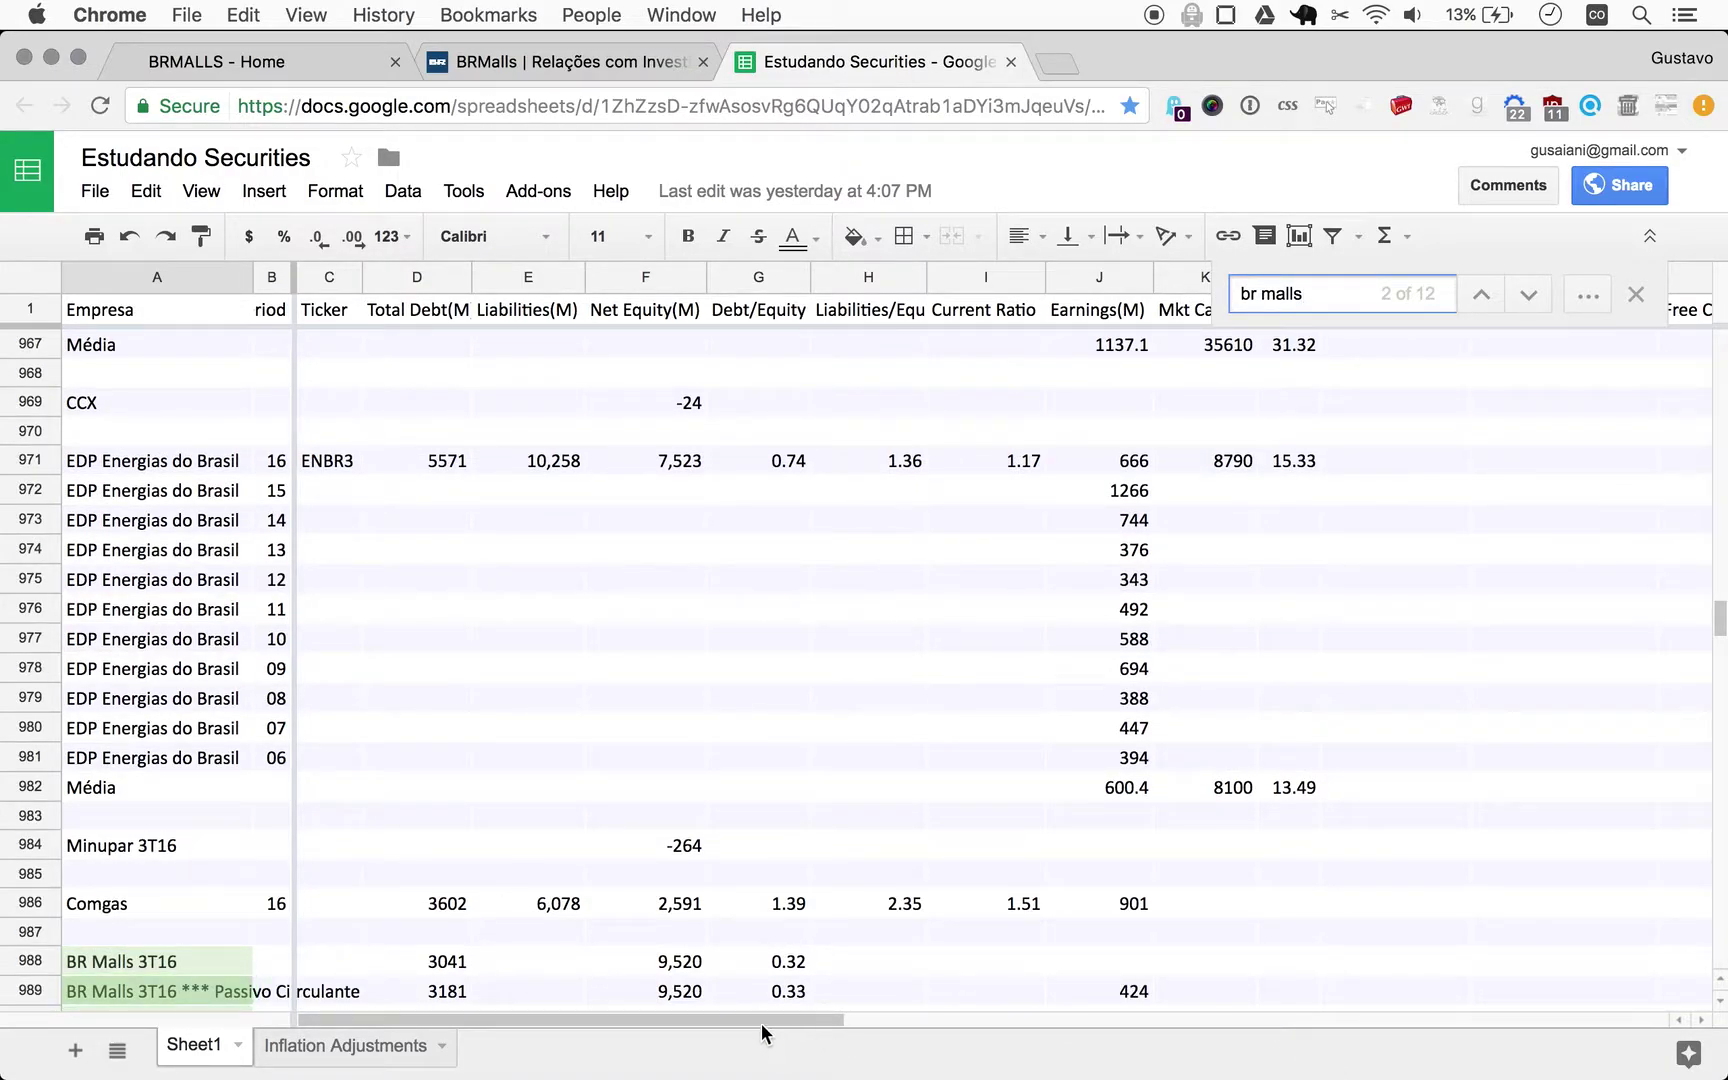
scroll(1145, 880, "down", 3)
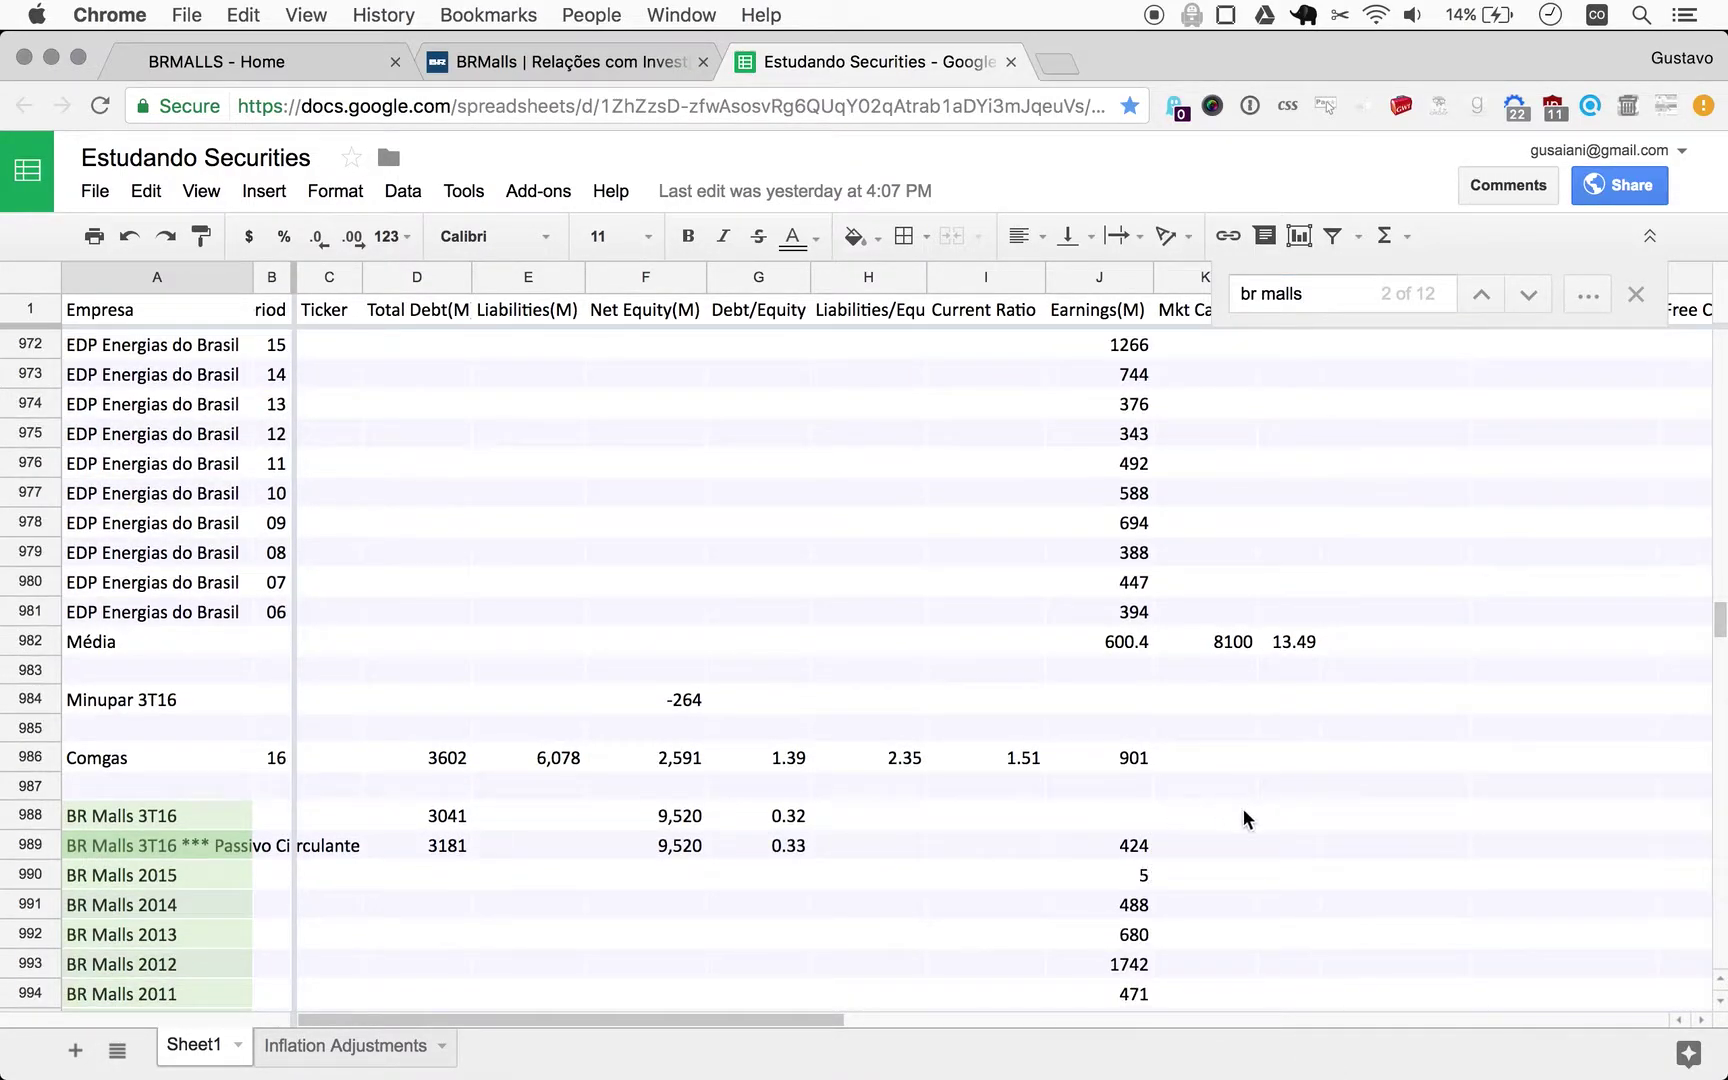
scroll(1267, 885, "down", 4)
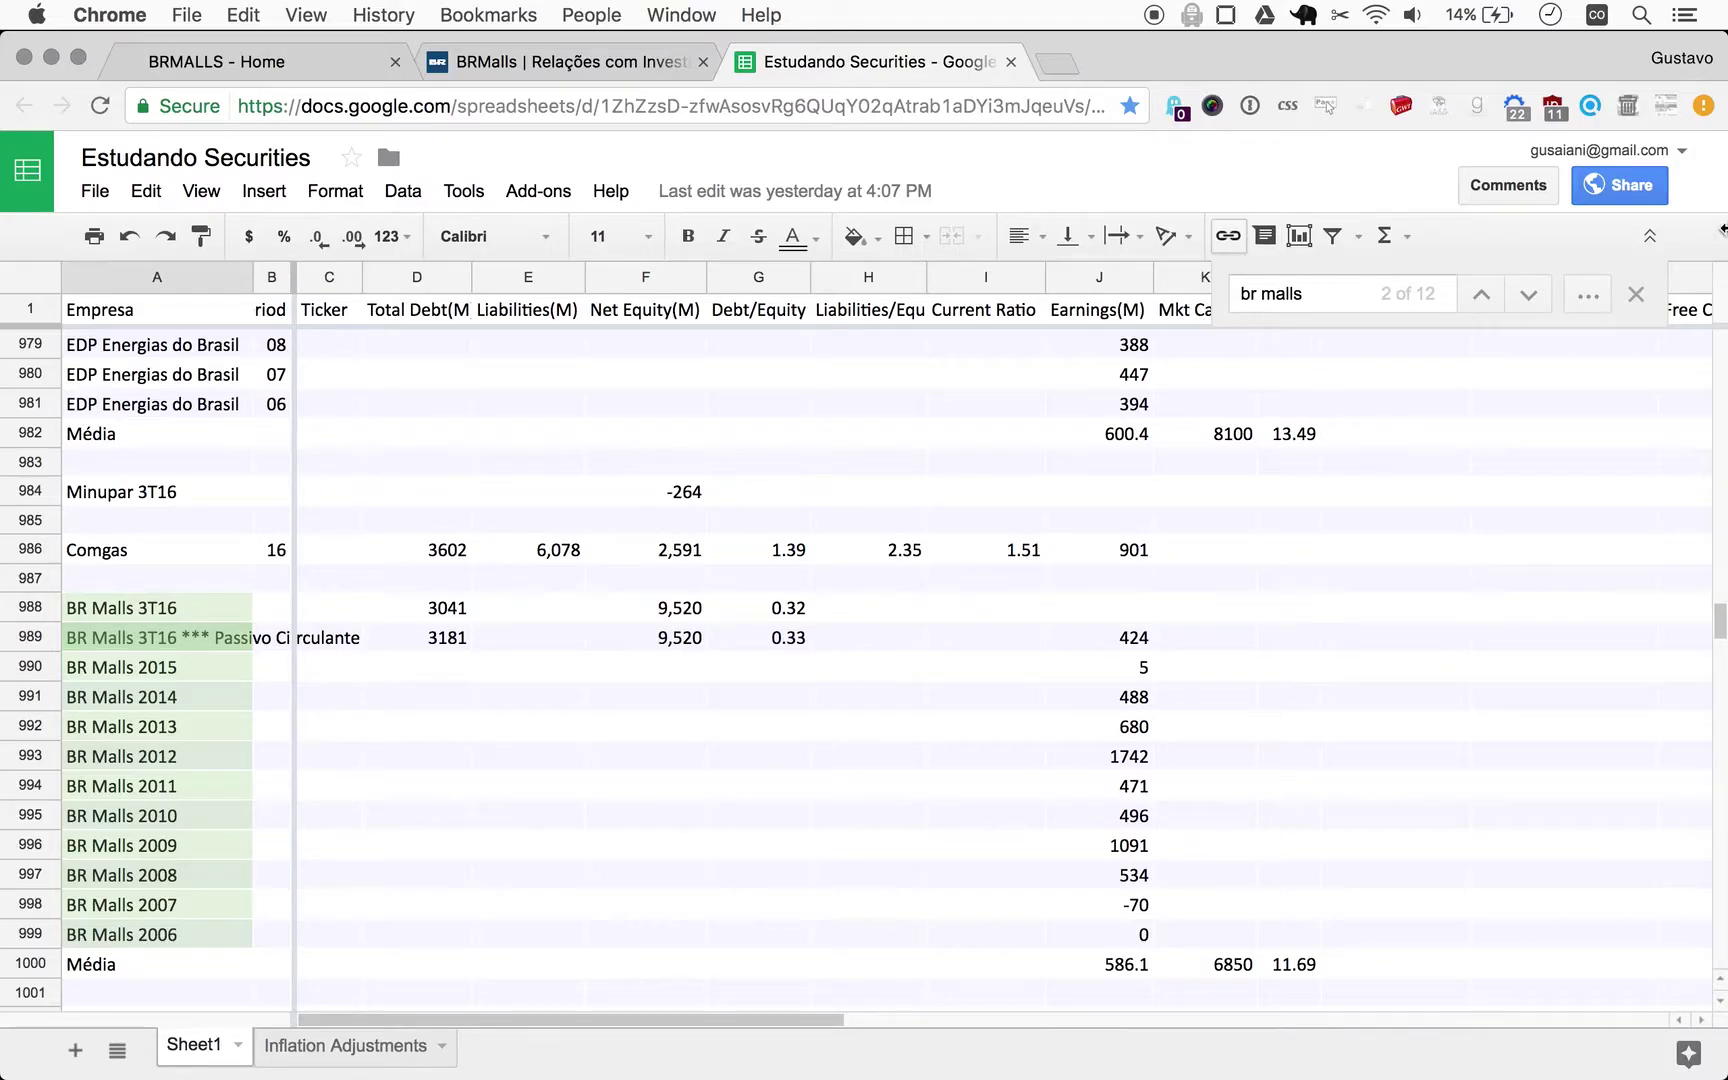
left_click(1636, 298)
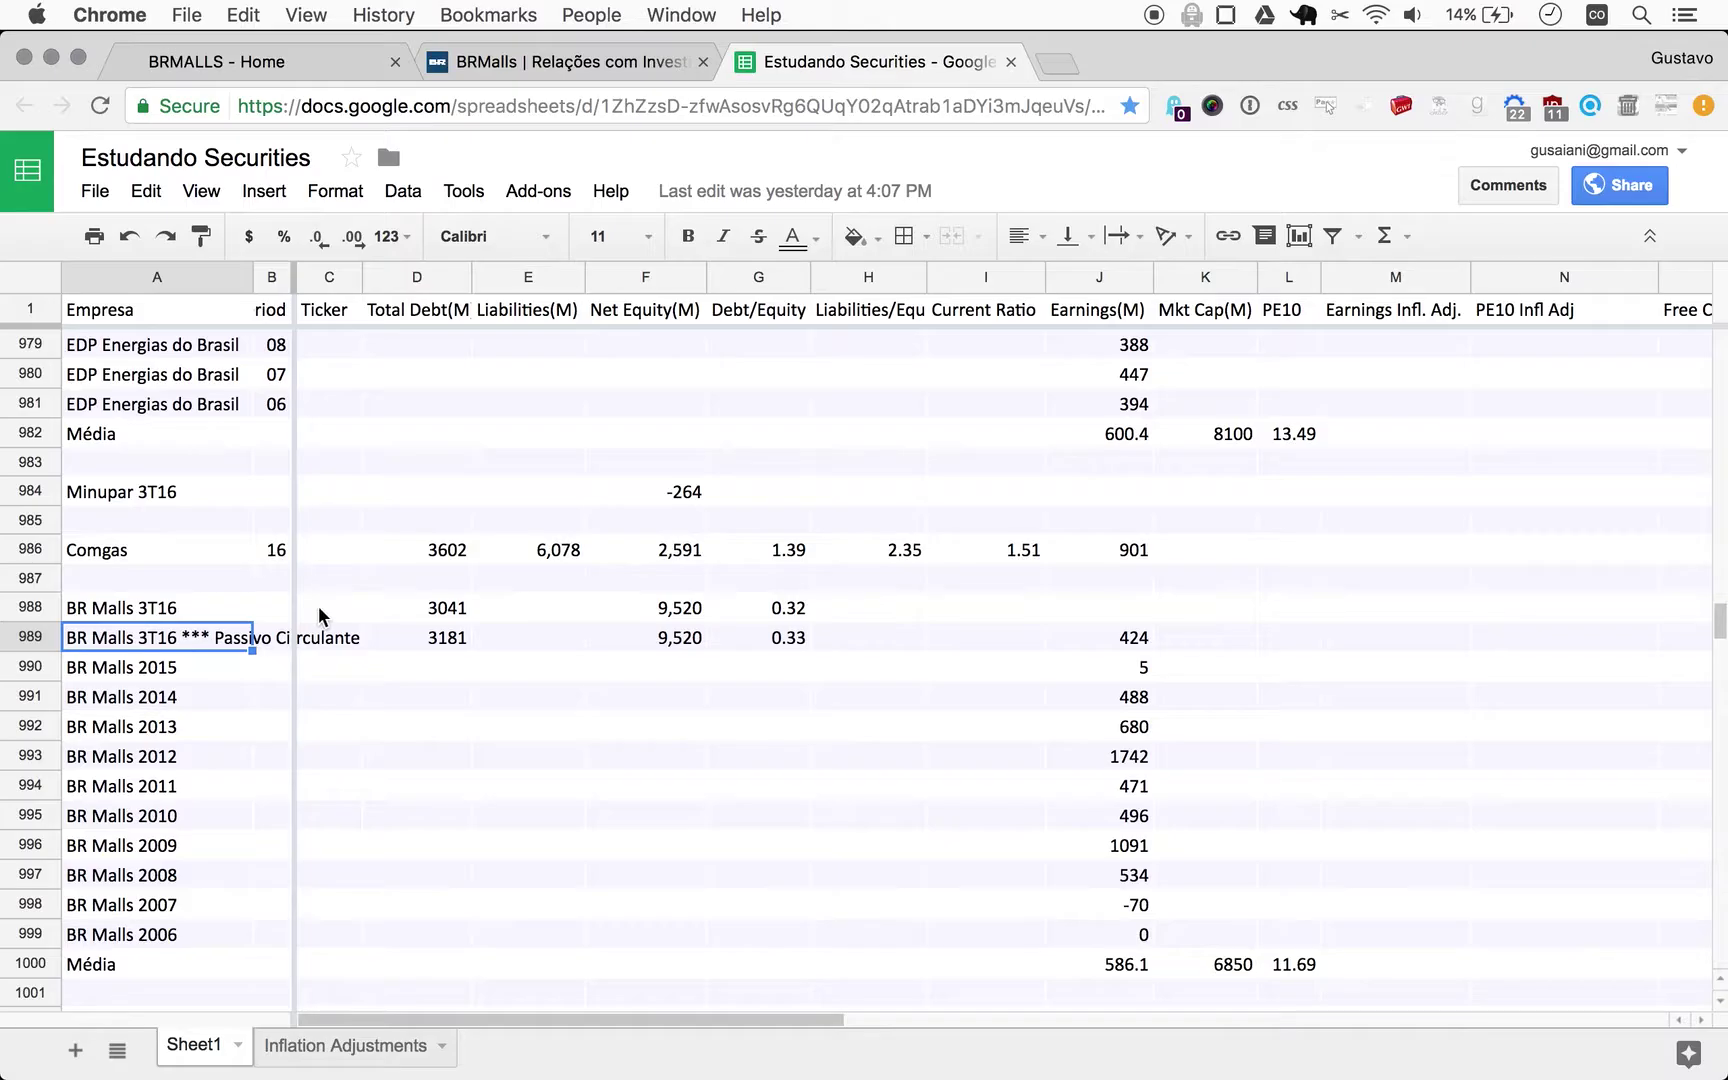
Enter the period numbers 16 down to 06 in cells B988:B998.
left_click(267, 617)
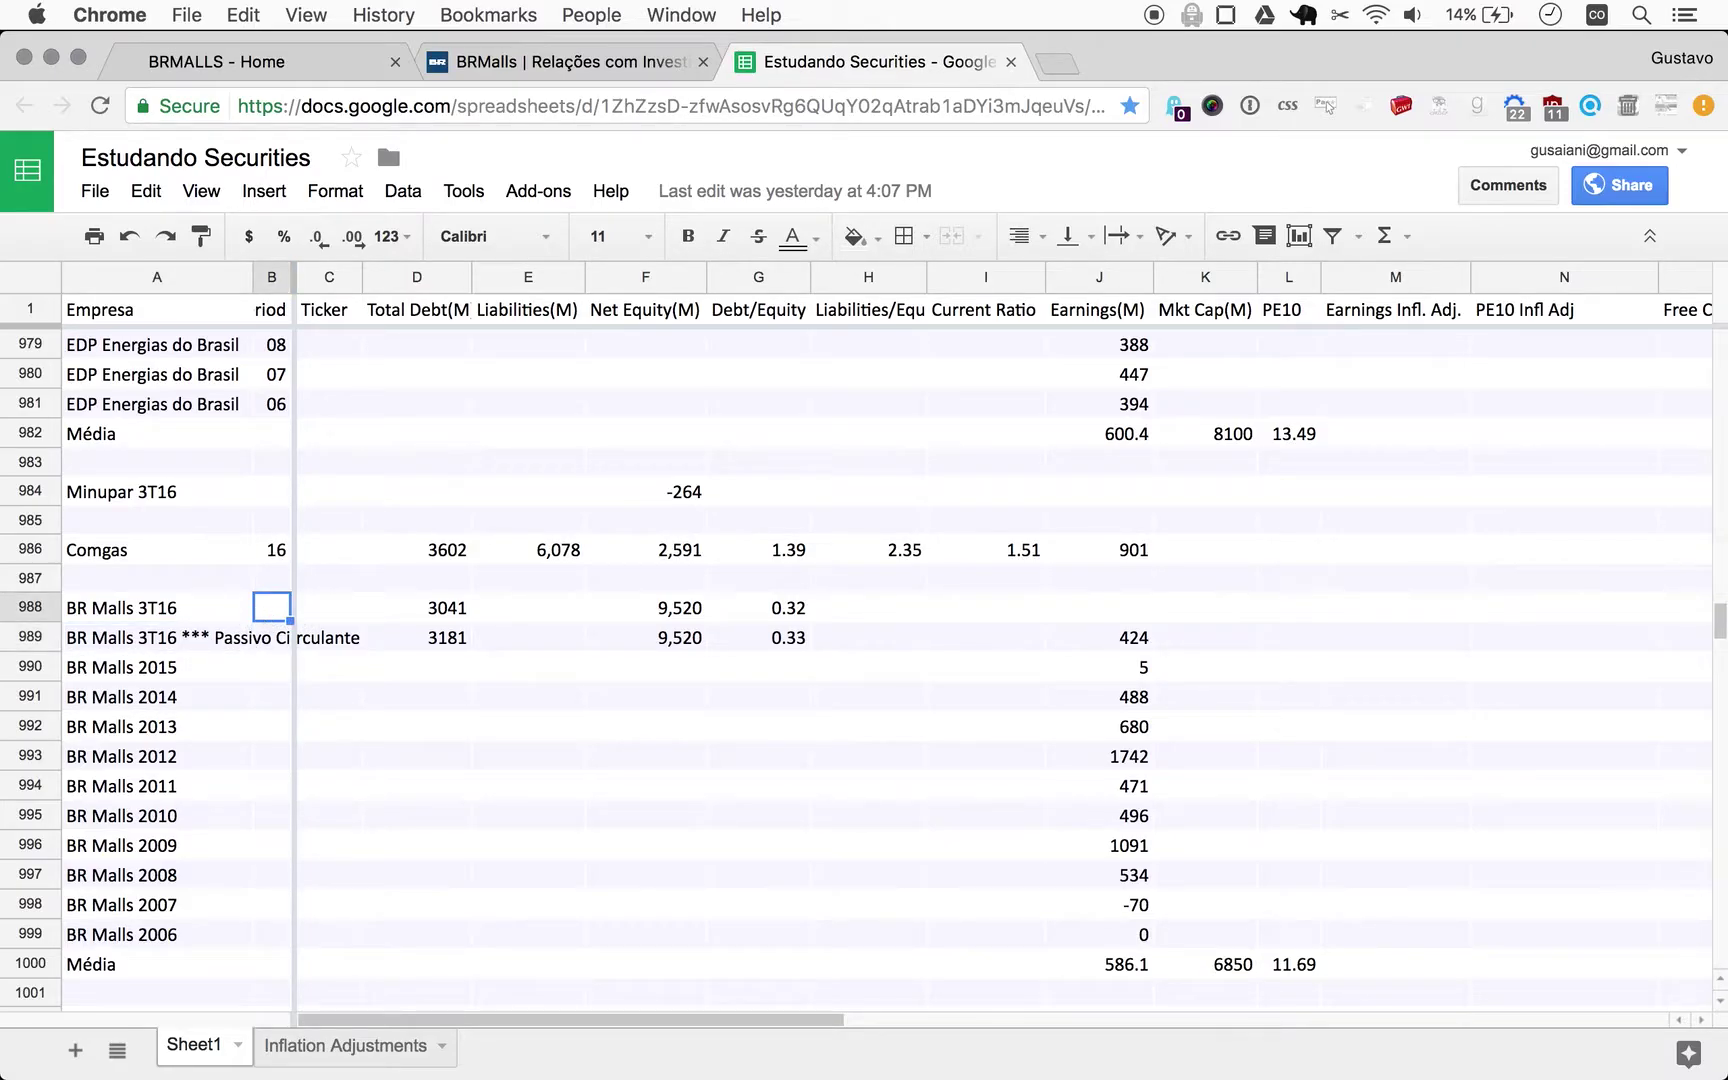
type("16")
key("Return")
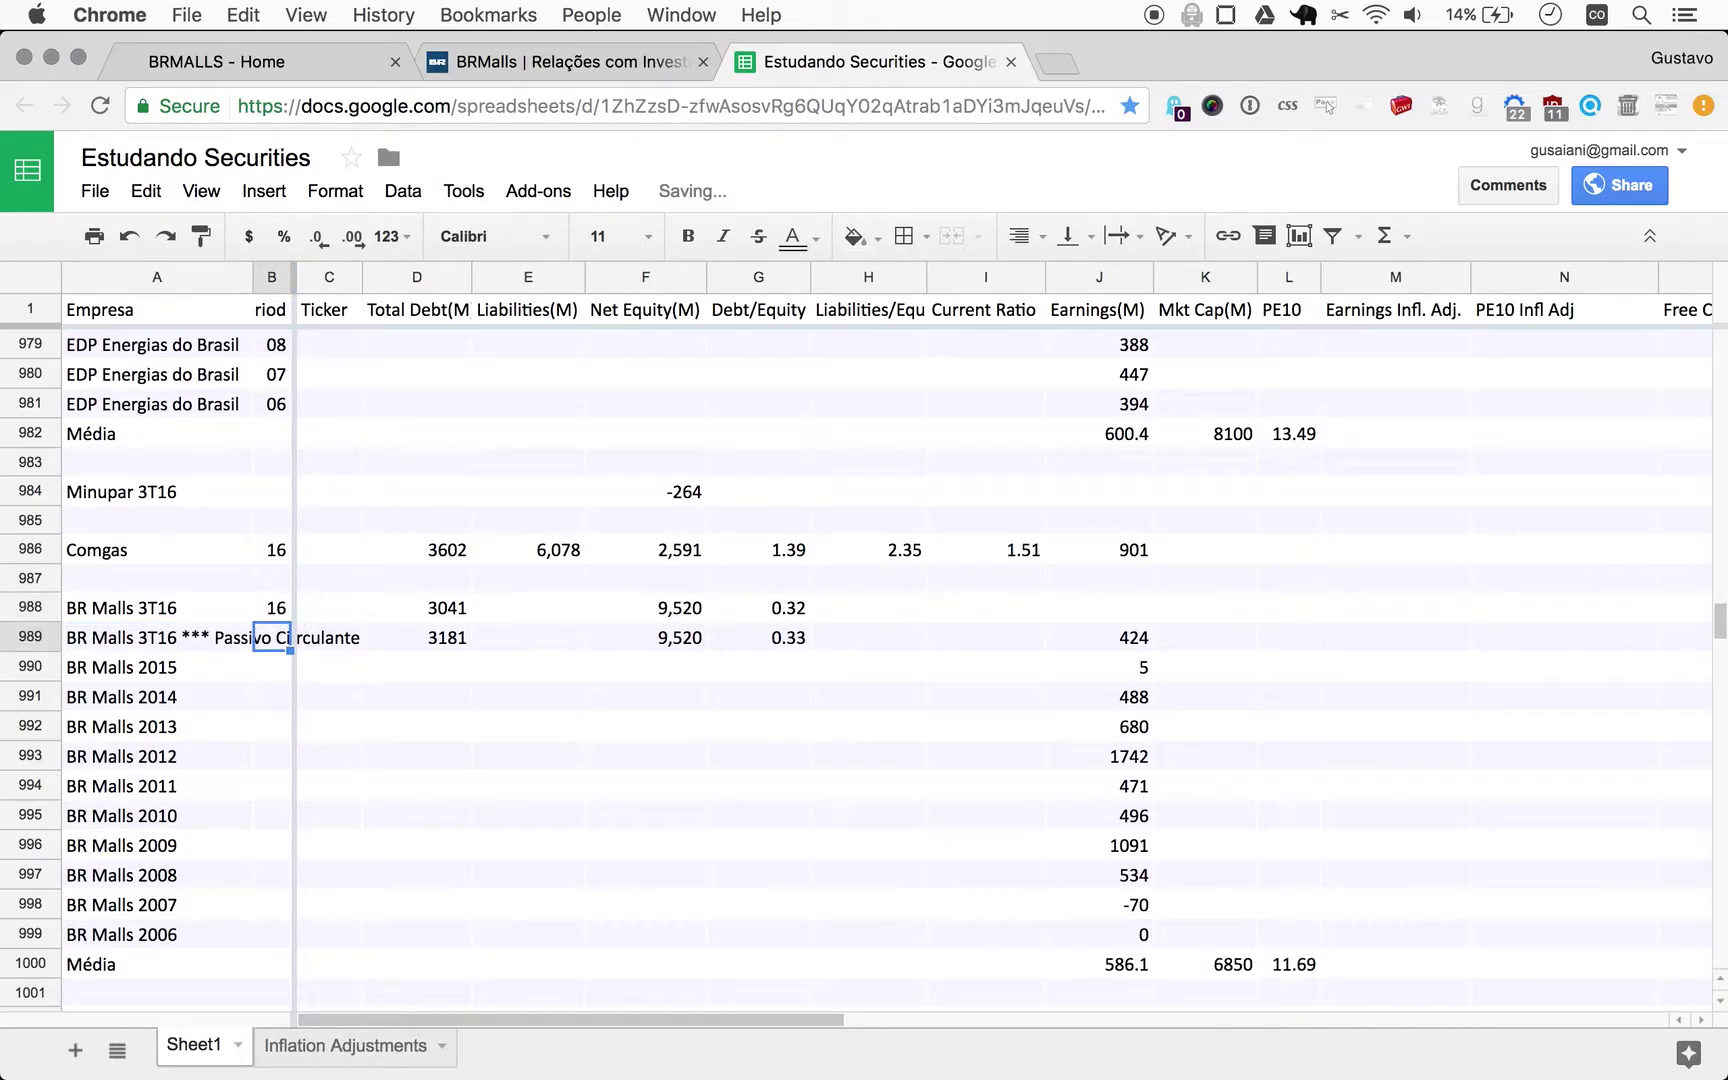
type("15")
key("Return")
type("14")
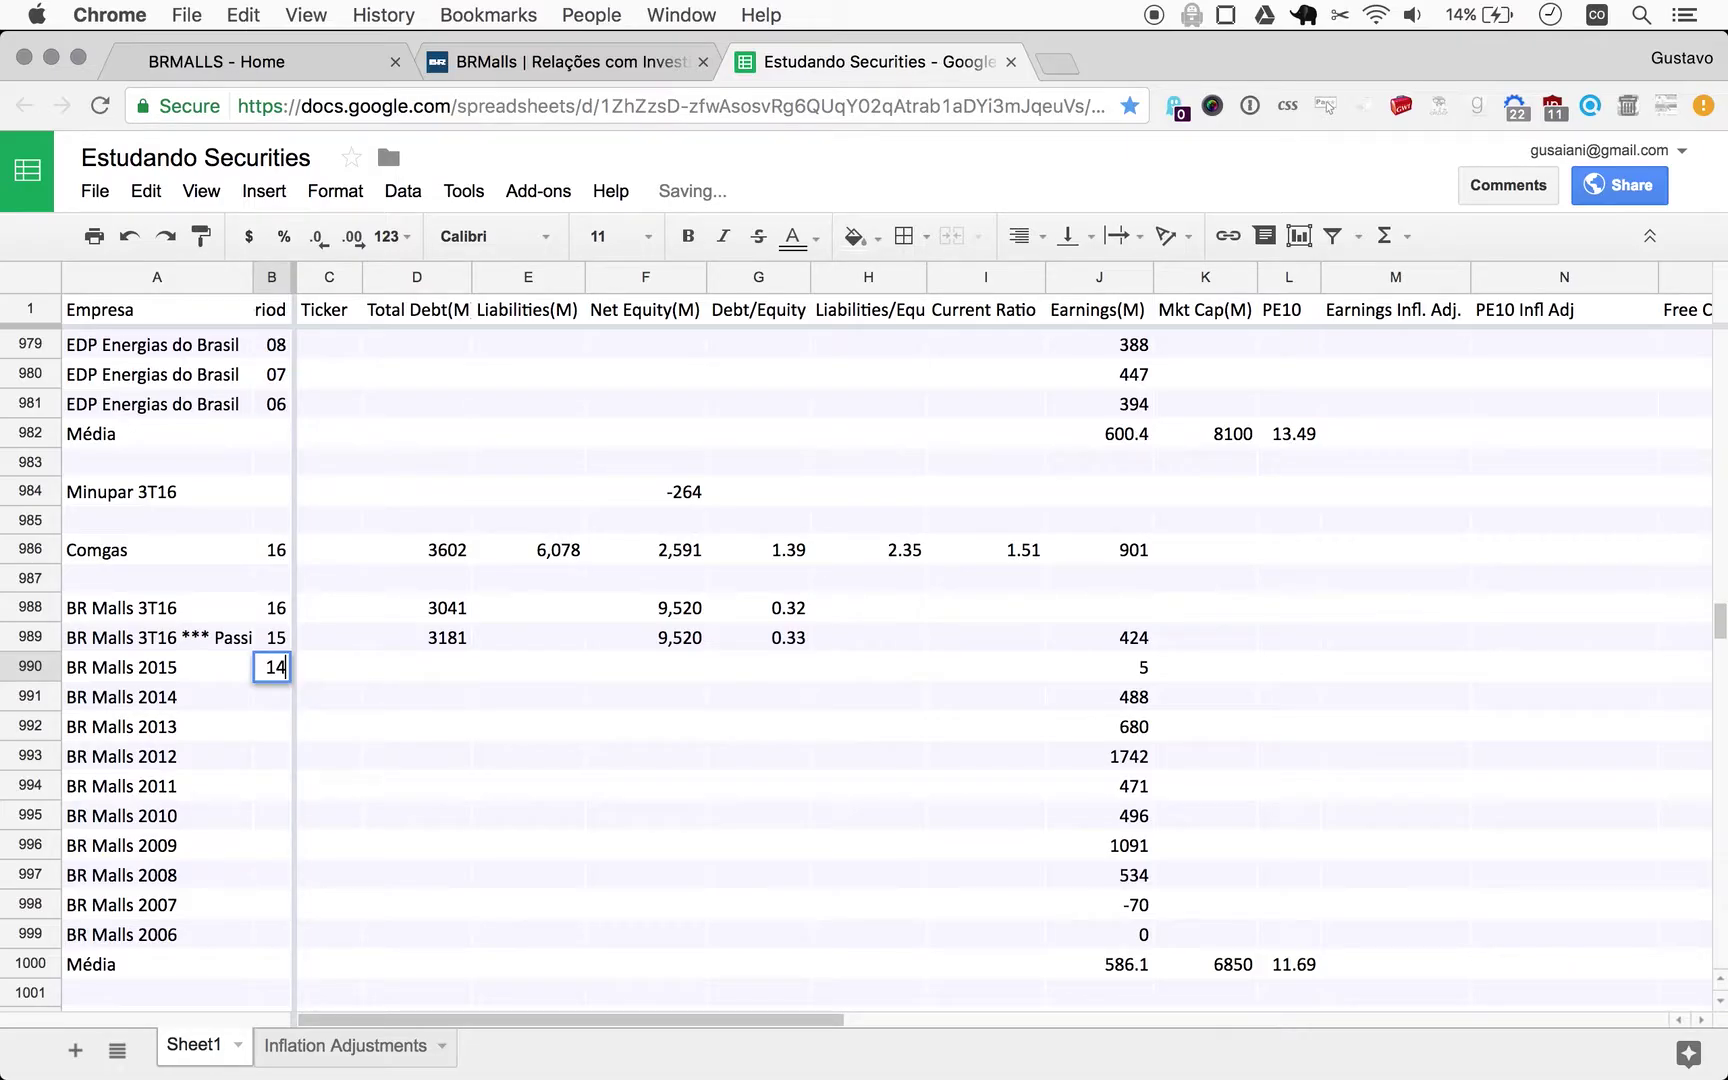
key("Return")
type("13")
key("Return")
type("12")
key("Return")
type("11")
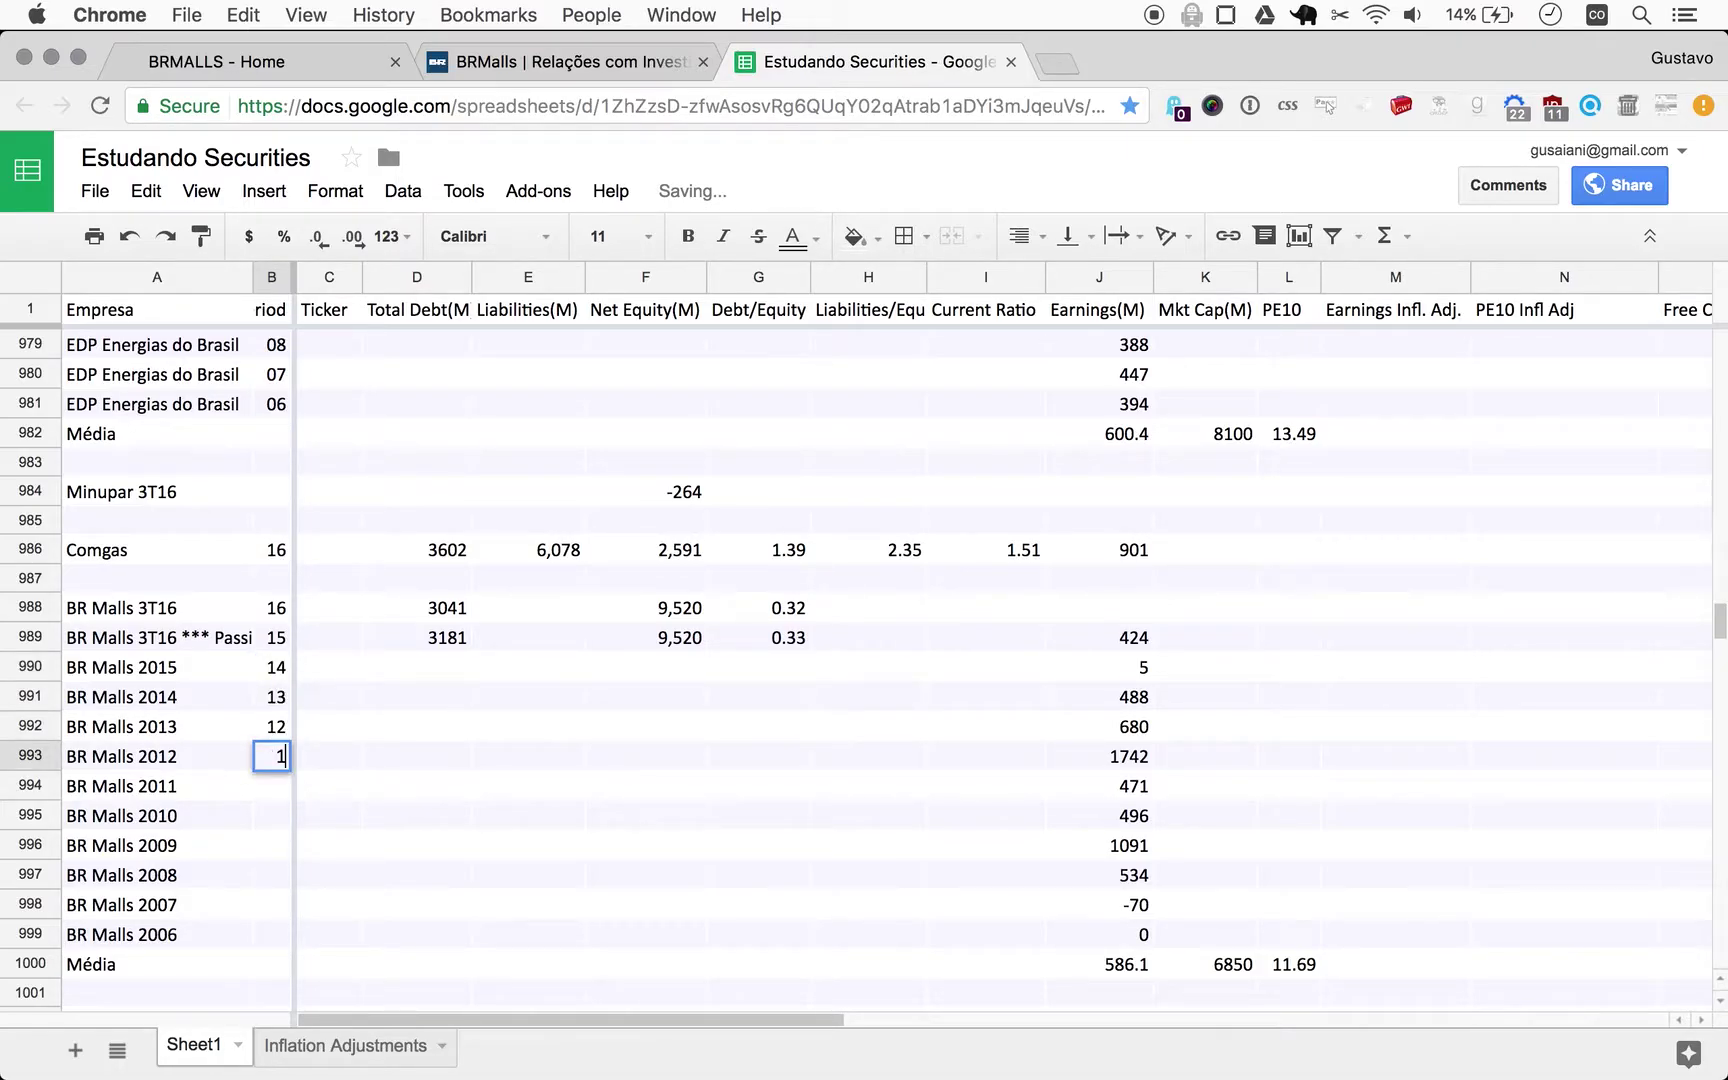
key("Return")
type("10")
key("Return")
type("09")
key("Return")
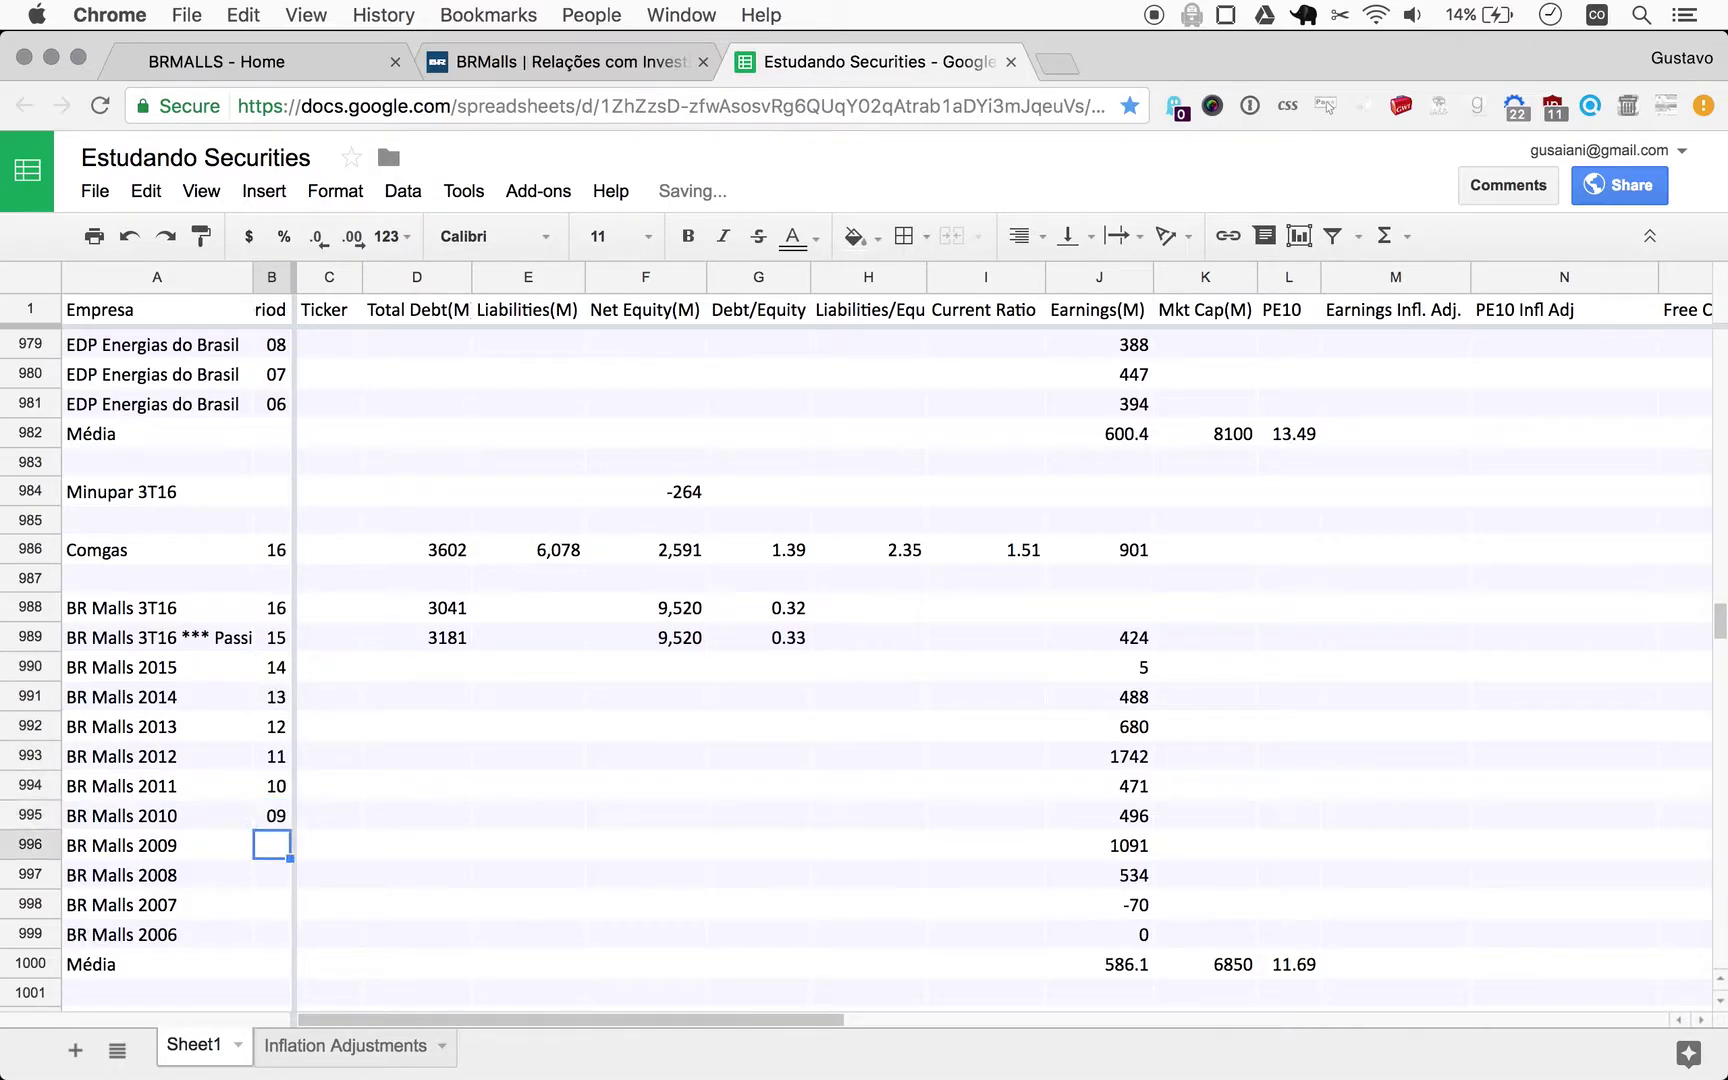
type("08")
key("Return")
type("07")
key("Return")
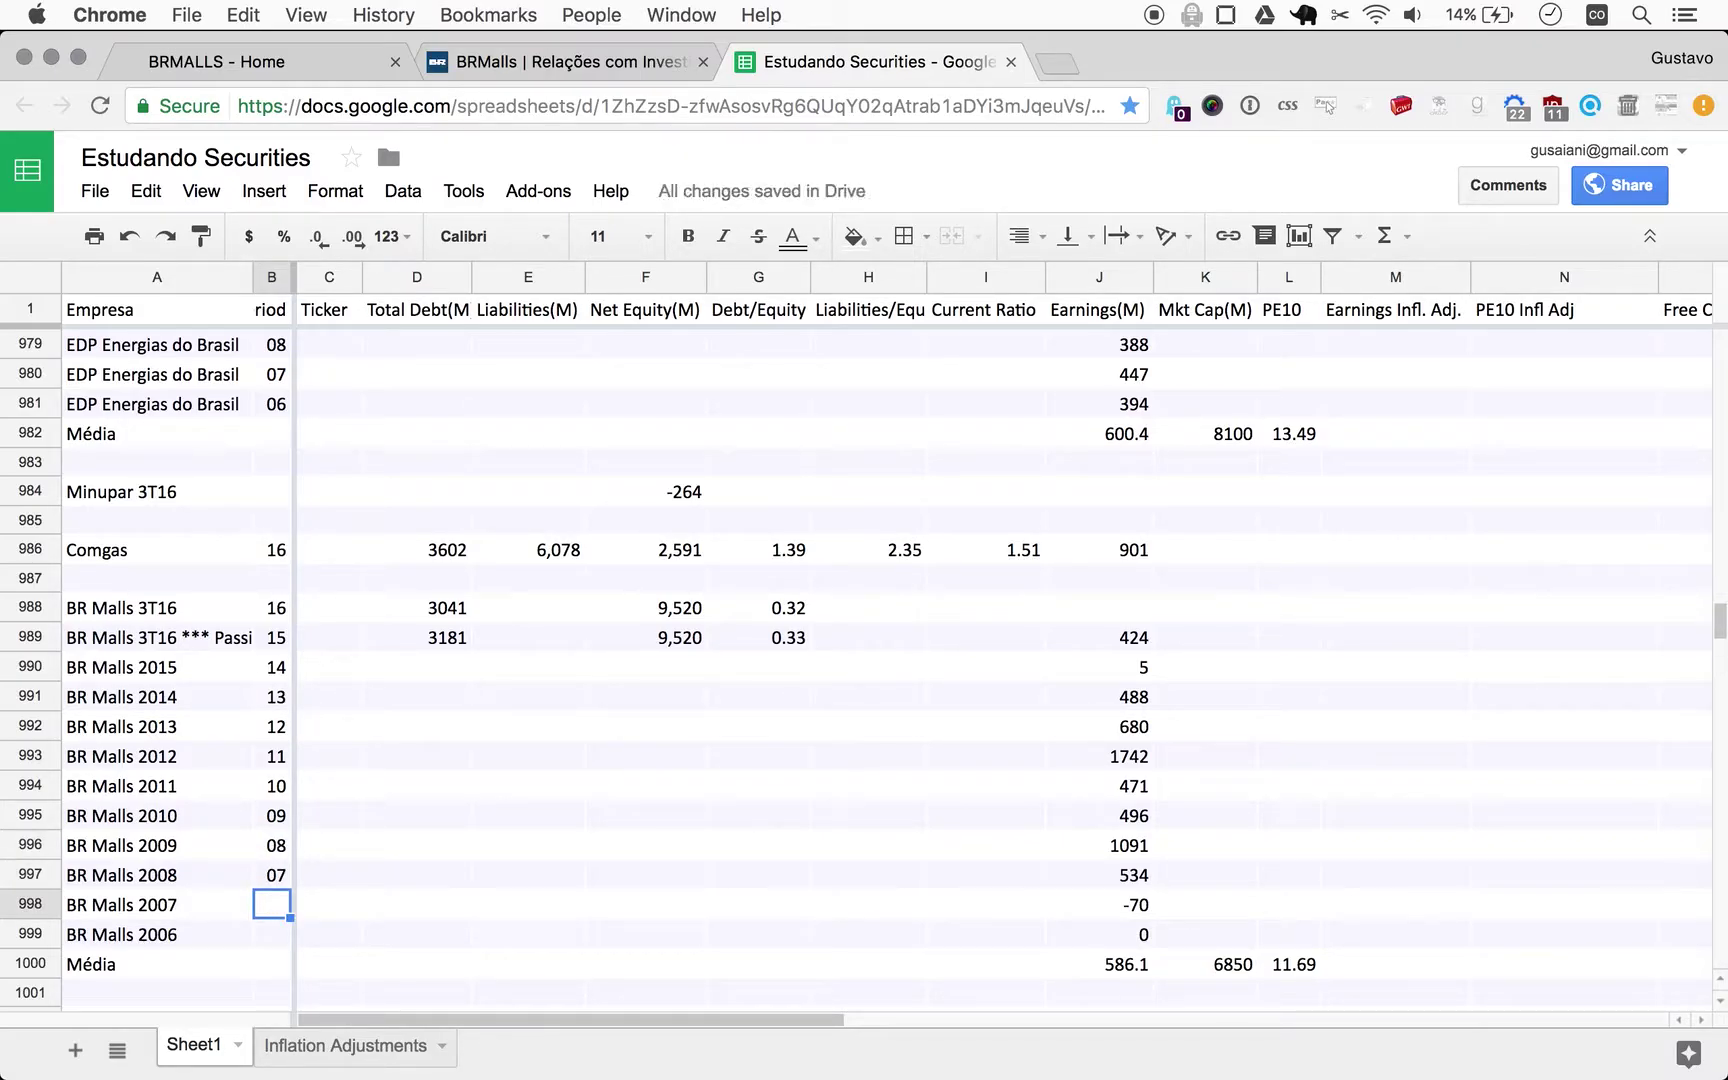
type("06")
key("Return")
Paste the periods B988:B998 one row lower into B989:B999.
key("Up")
key("super+shift+Up")
key("super+c")
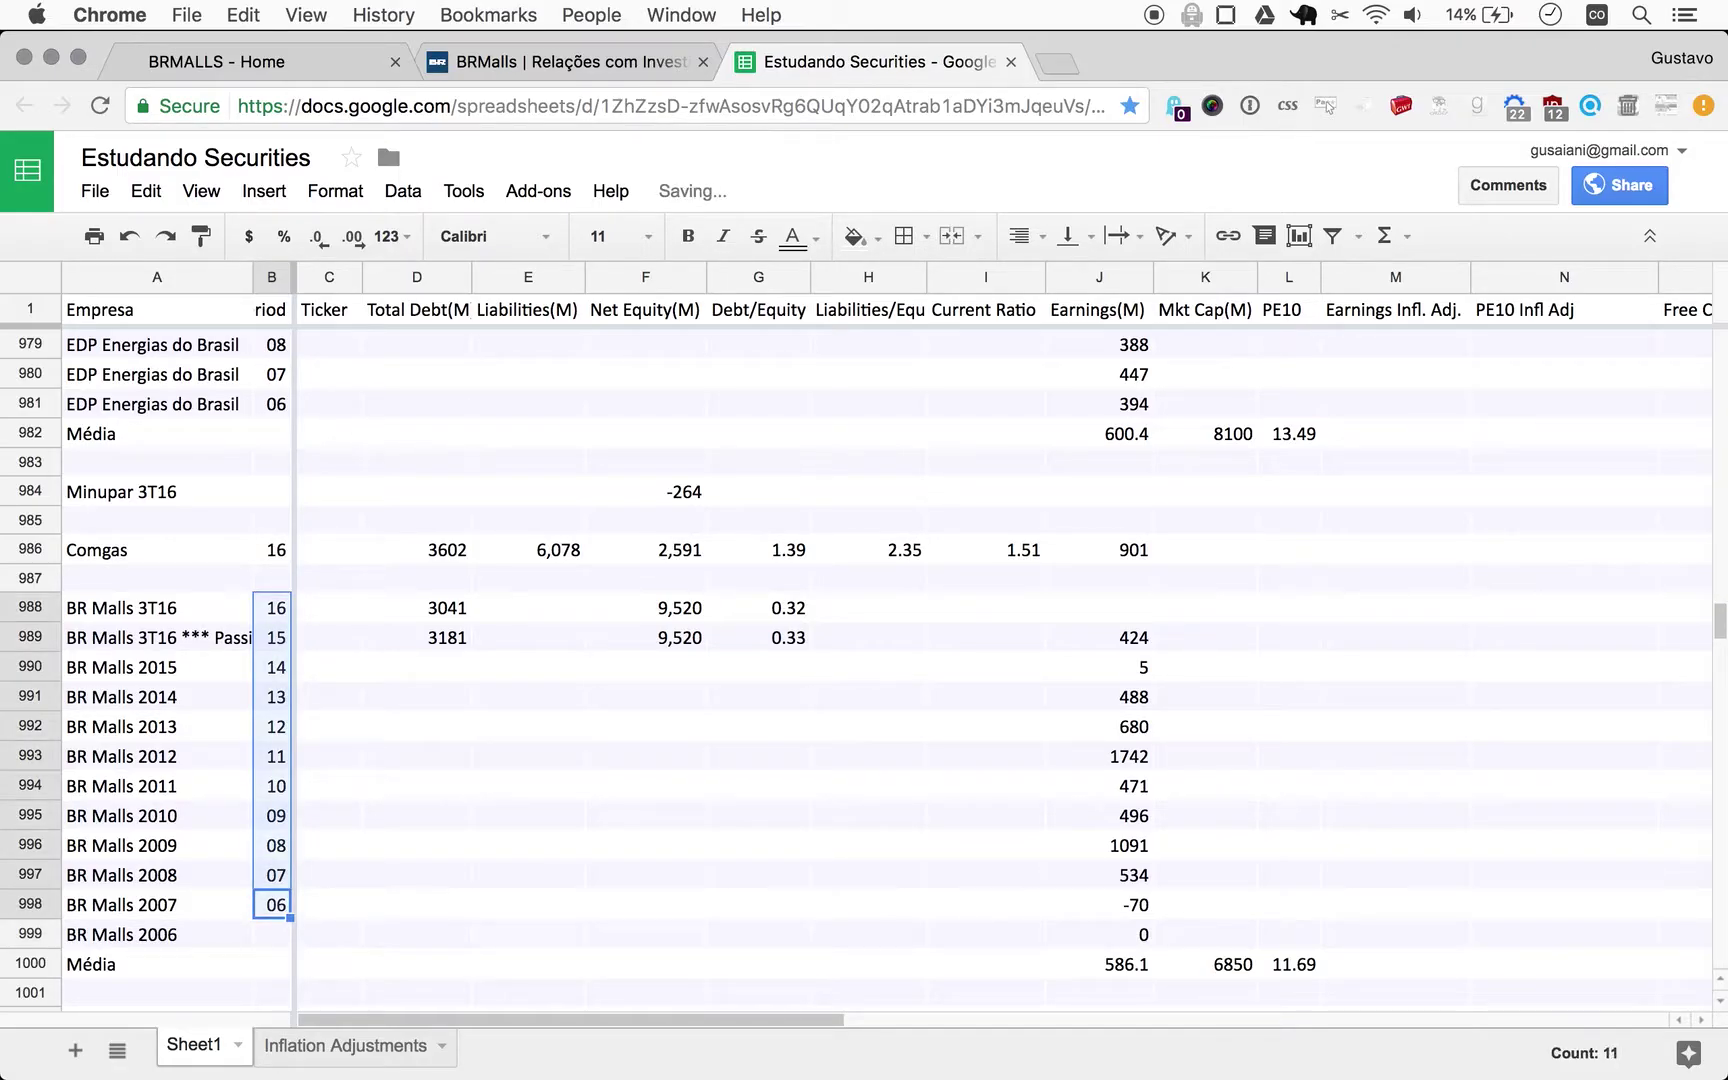
key("Down")
key("Up")
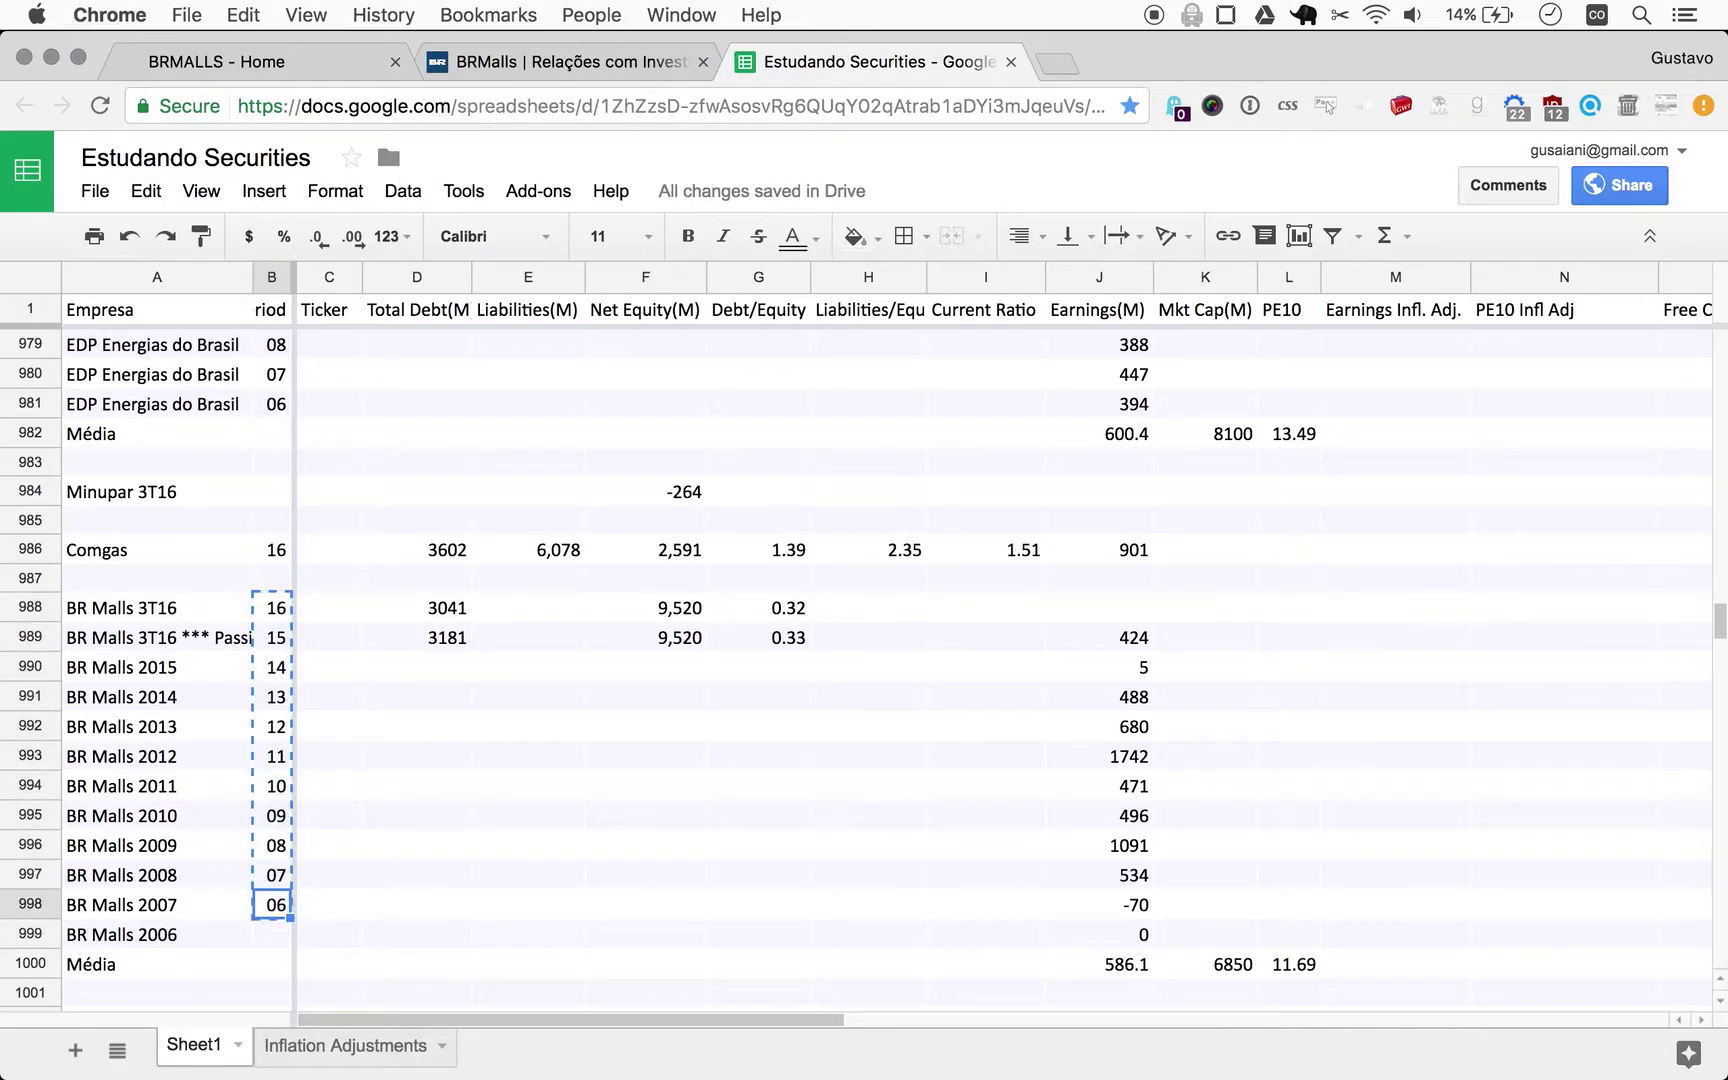
key("super+Up")
key("Down")
key("super+v")
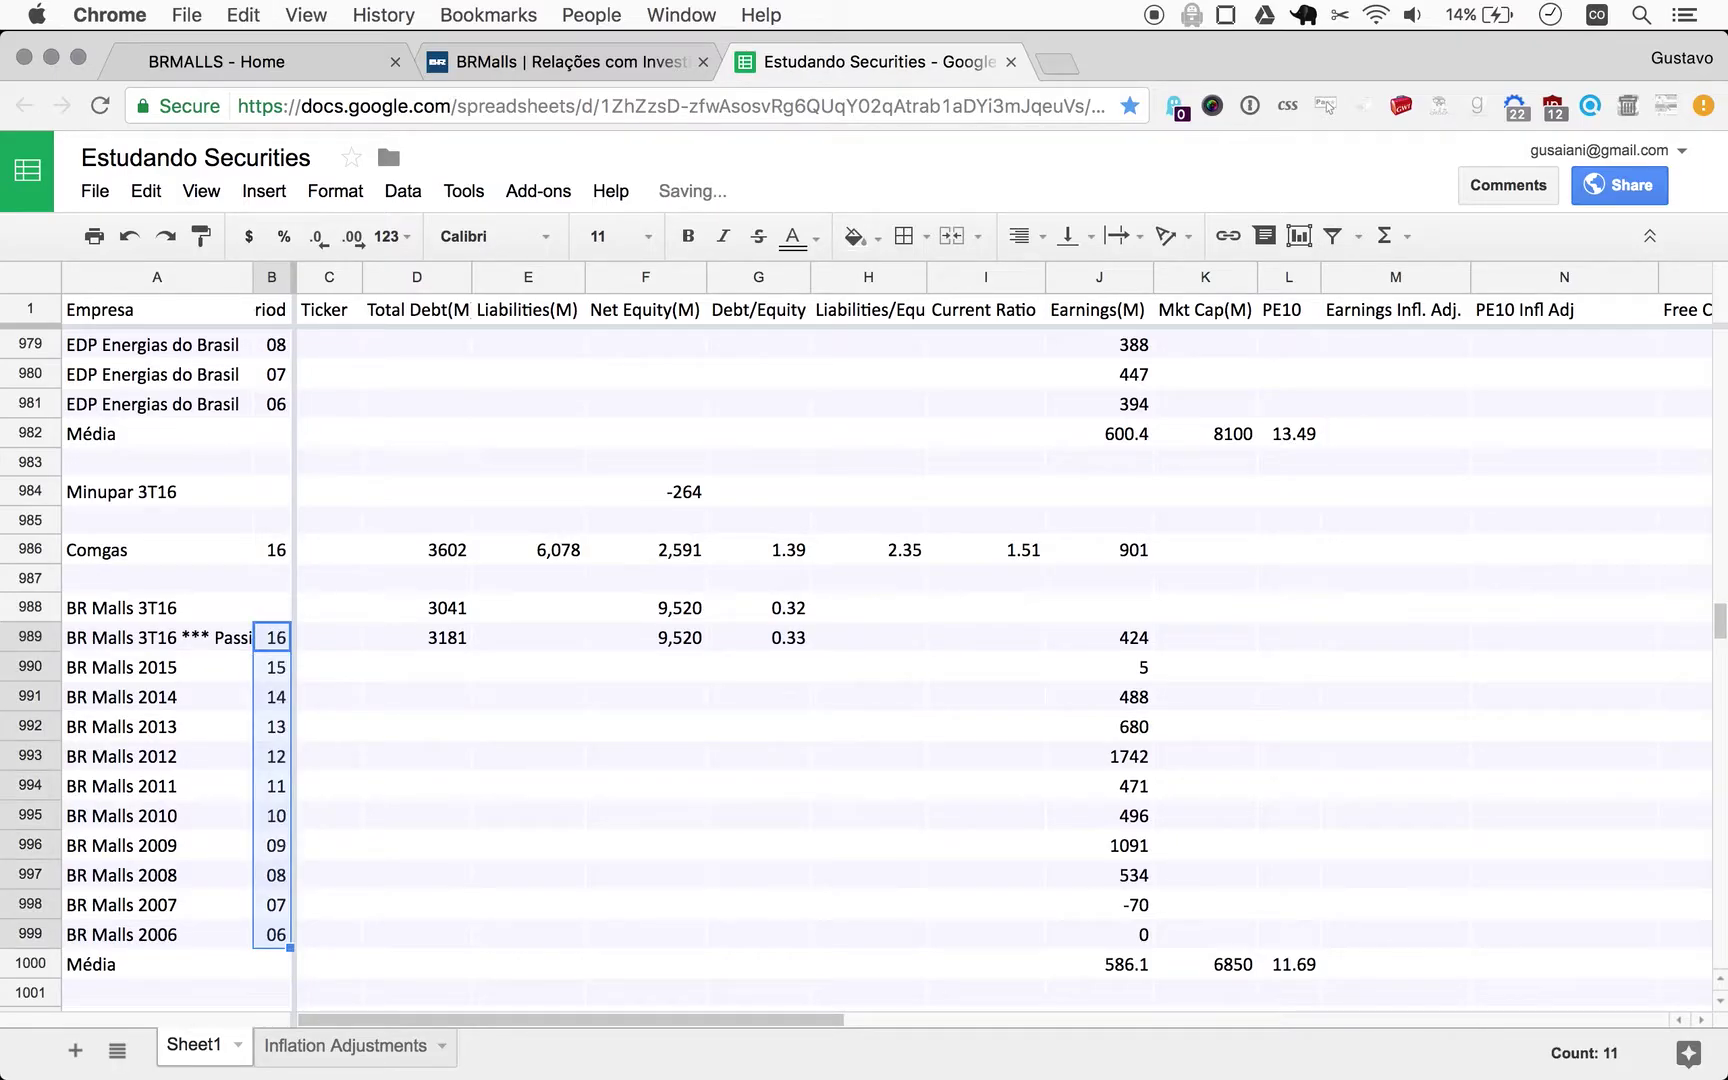
Remove '3T16' from the 'BR Malls 3T16' label in A988.
key("Left")
key("Up")
key("Return")
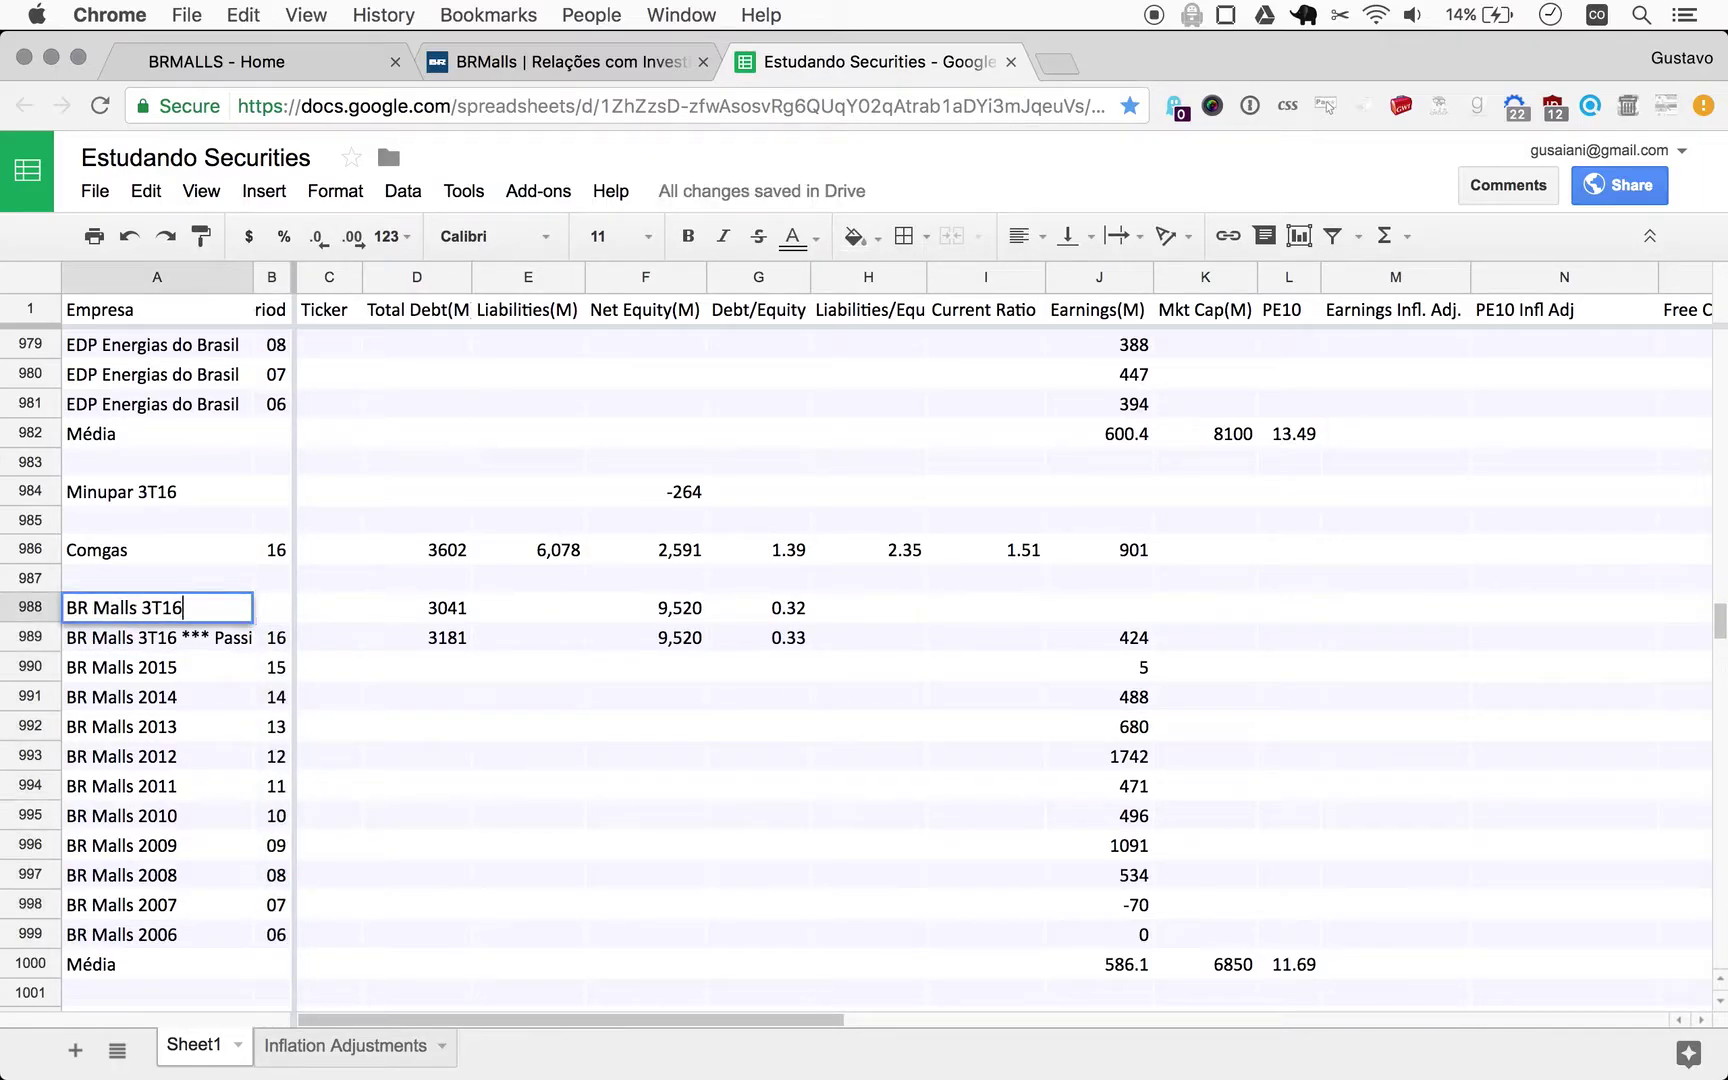
key("shift+alt+Left")
key("BackSpace")
key("Return")
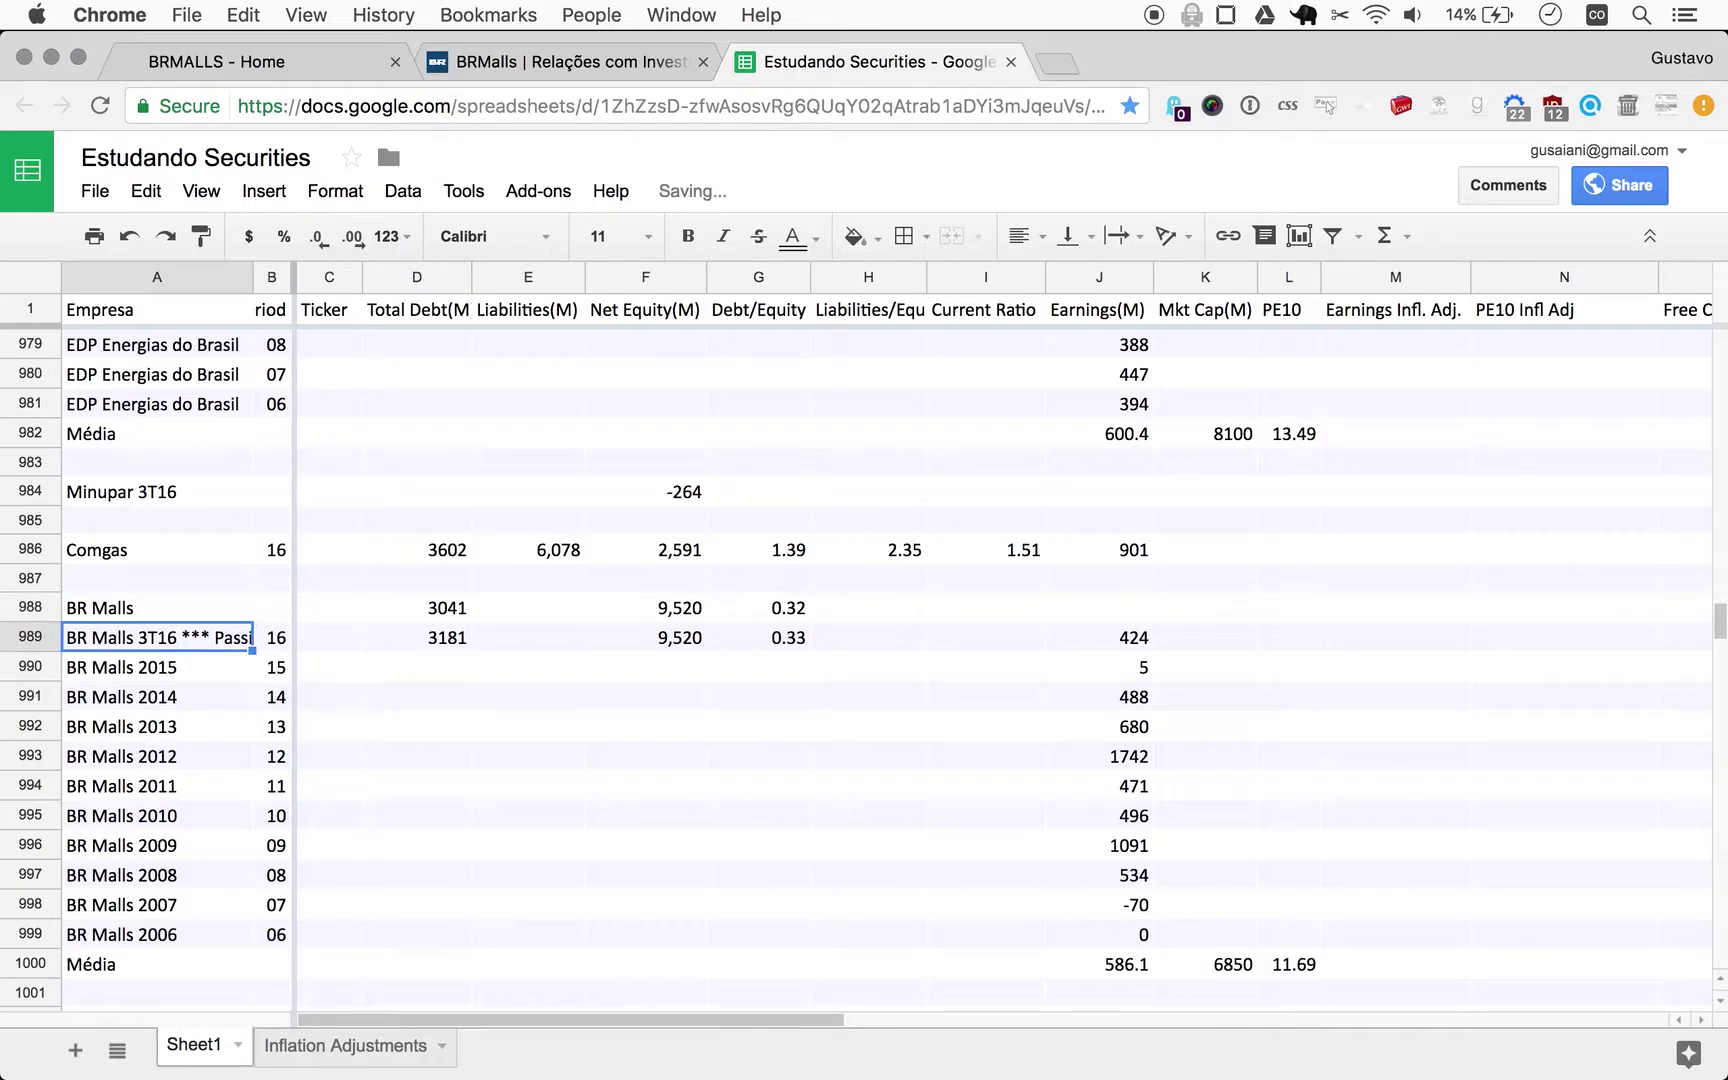
Copy the 'BR Malls' label from A988 into A989:A999.
key("Up")
key("super+c")
key("Down")
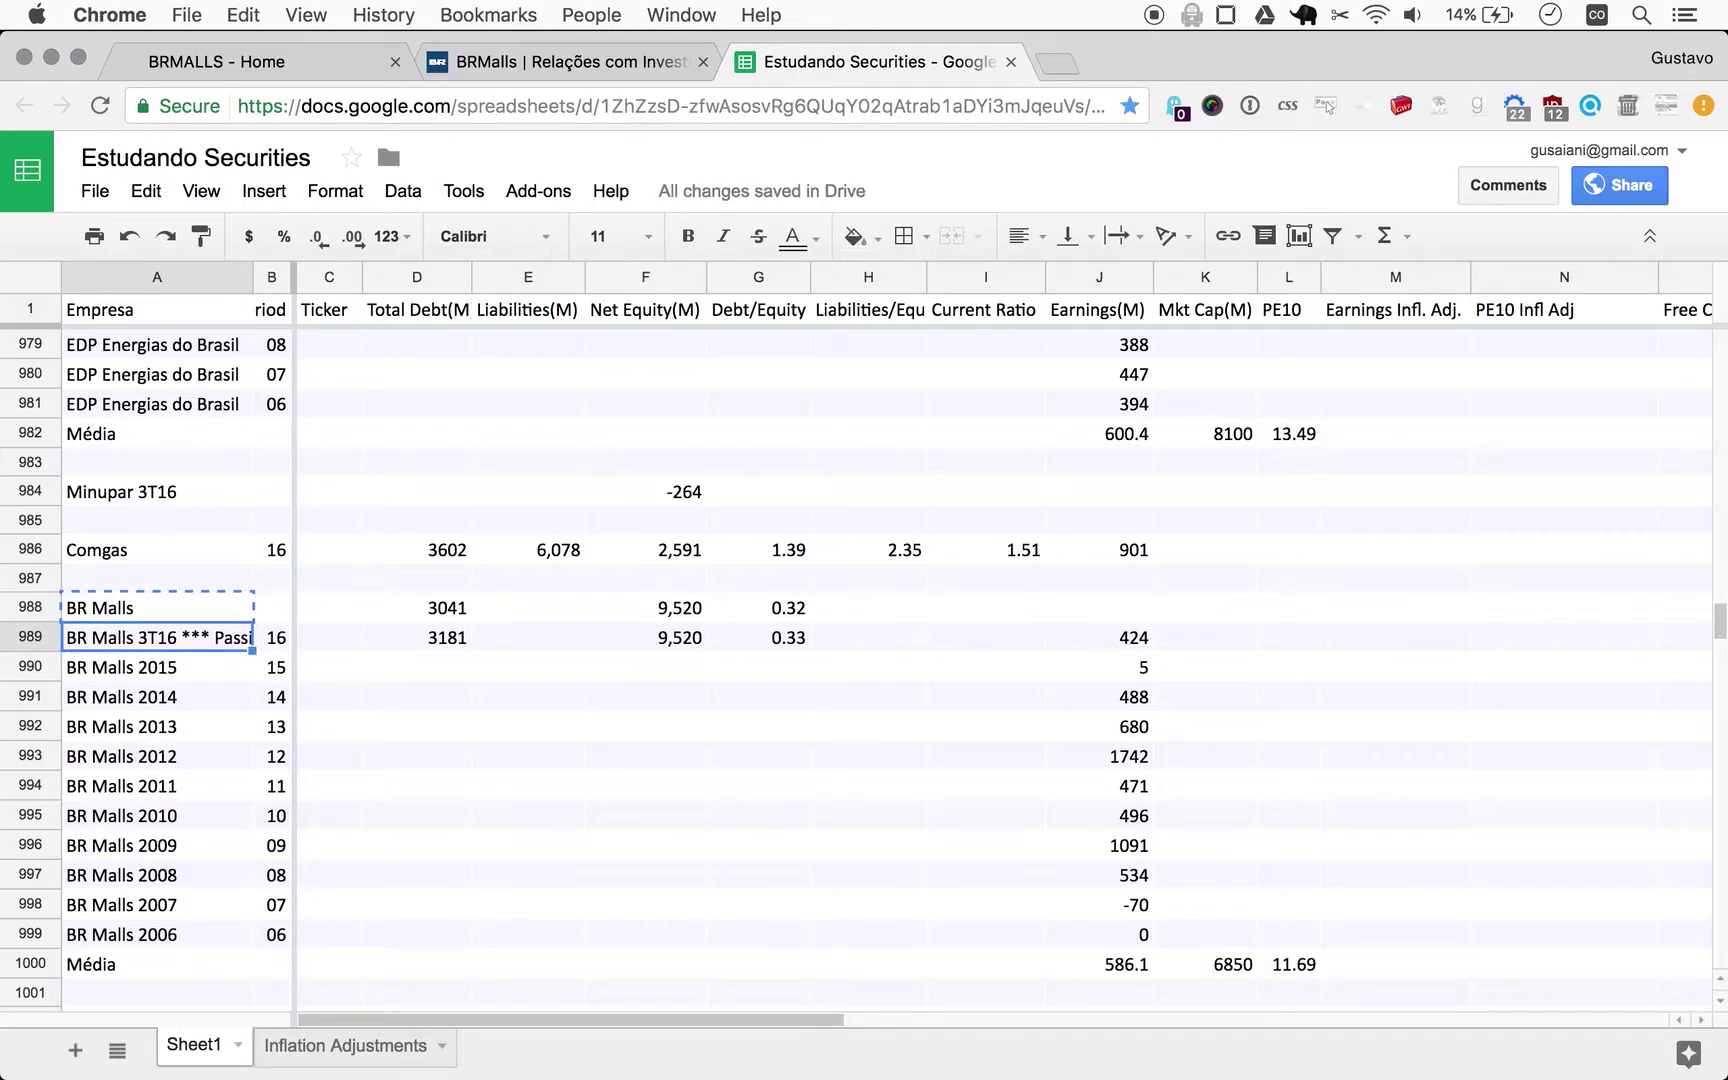
key("shift+super+Down")
key("shift+Up")
key("super+v")
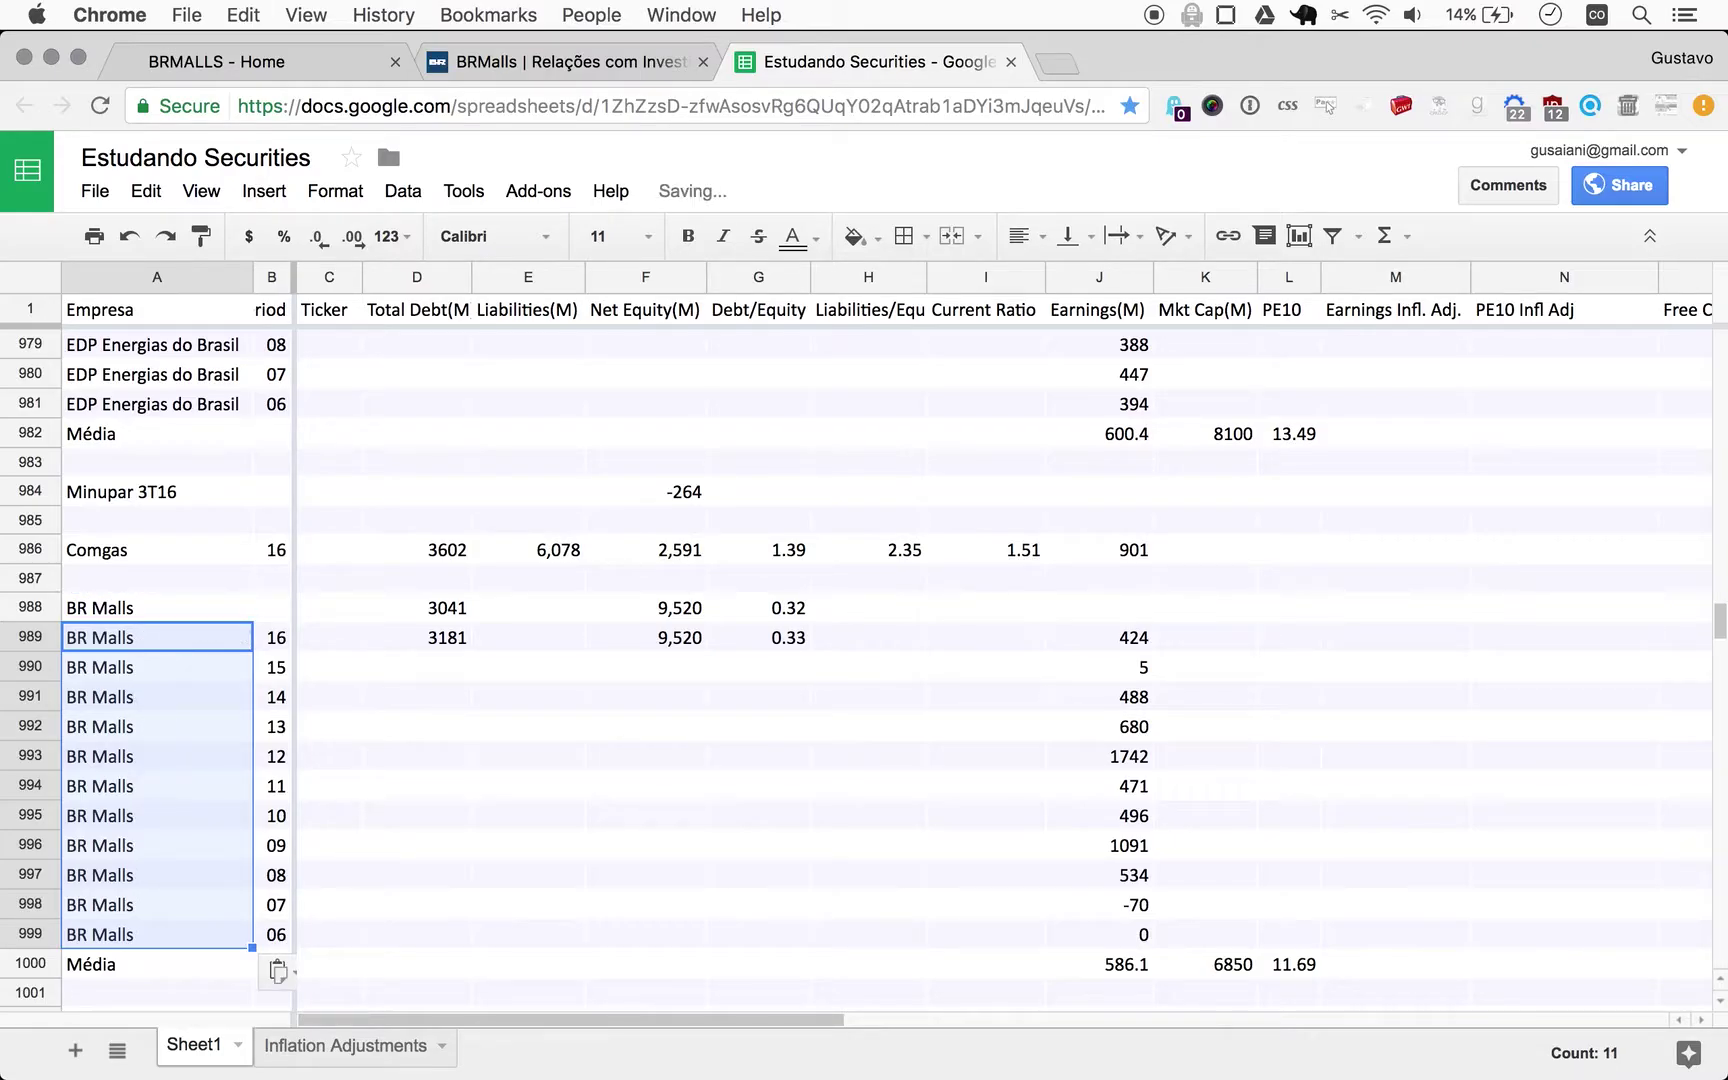
Copy liabilities 3181 from D989 into E988.
left_click(478, 703)
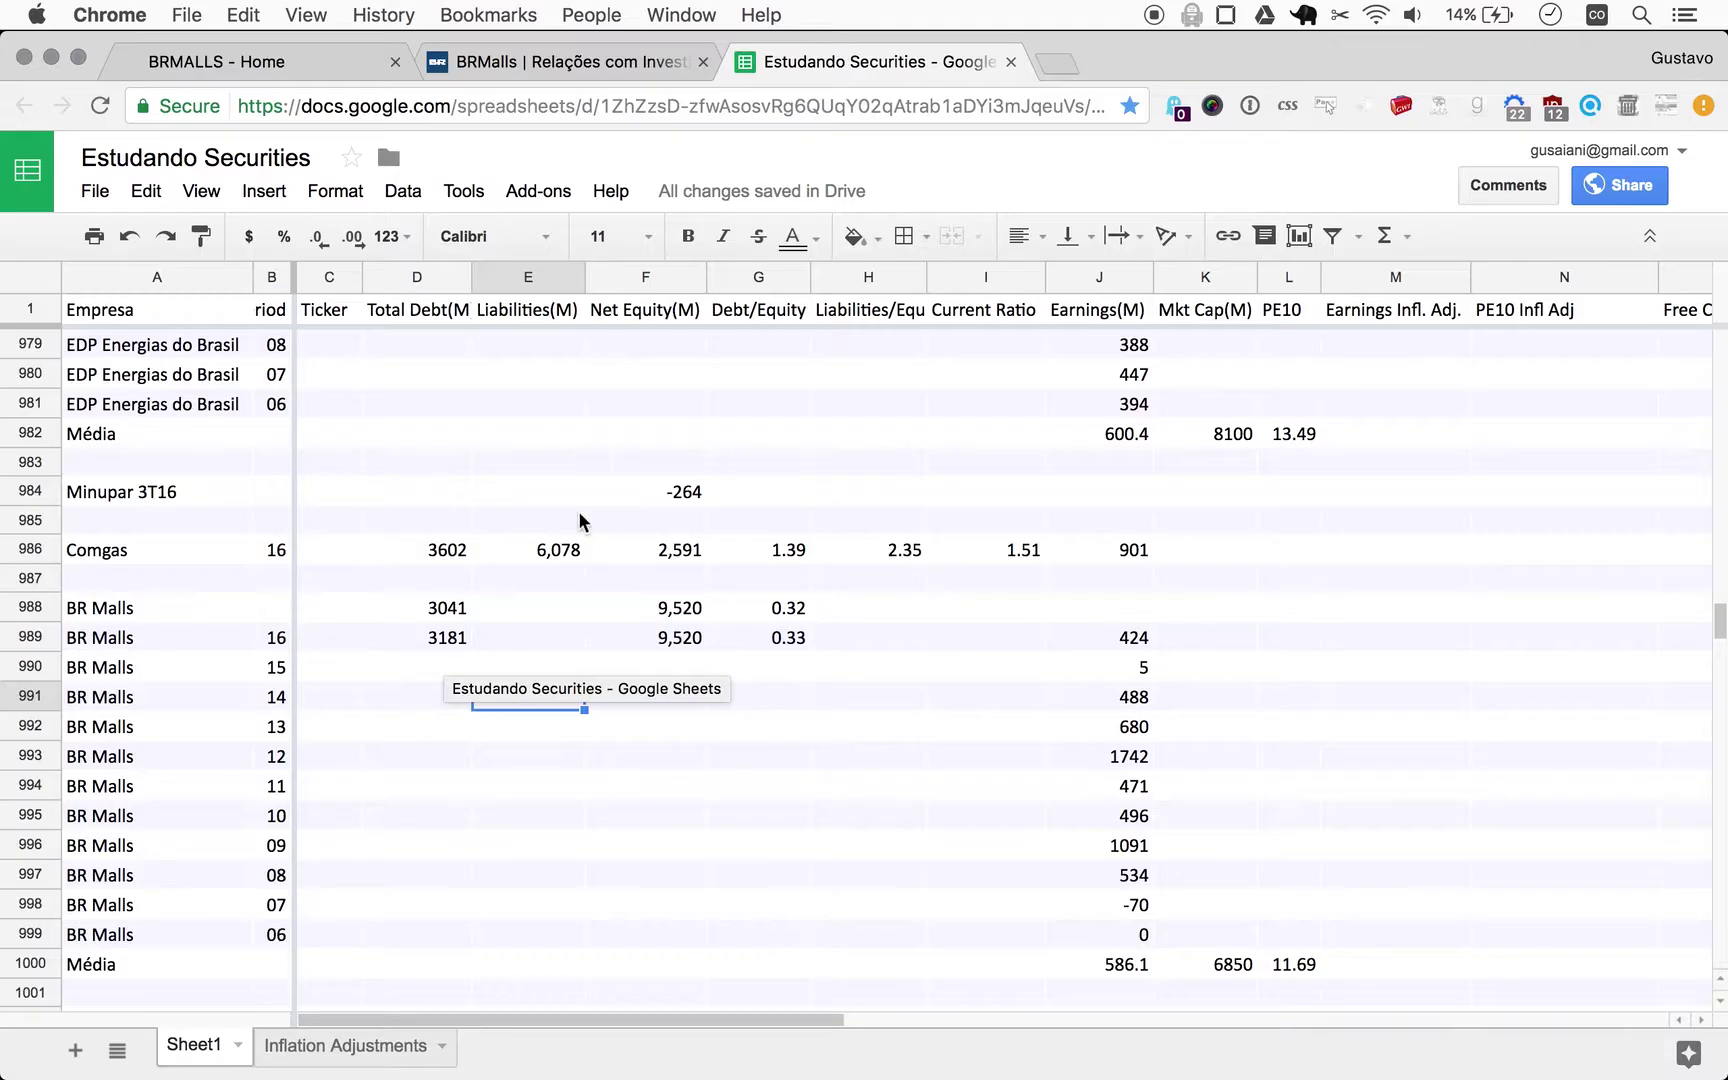
left_click(446, 643)
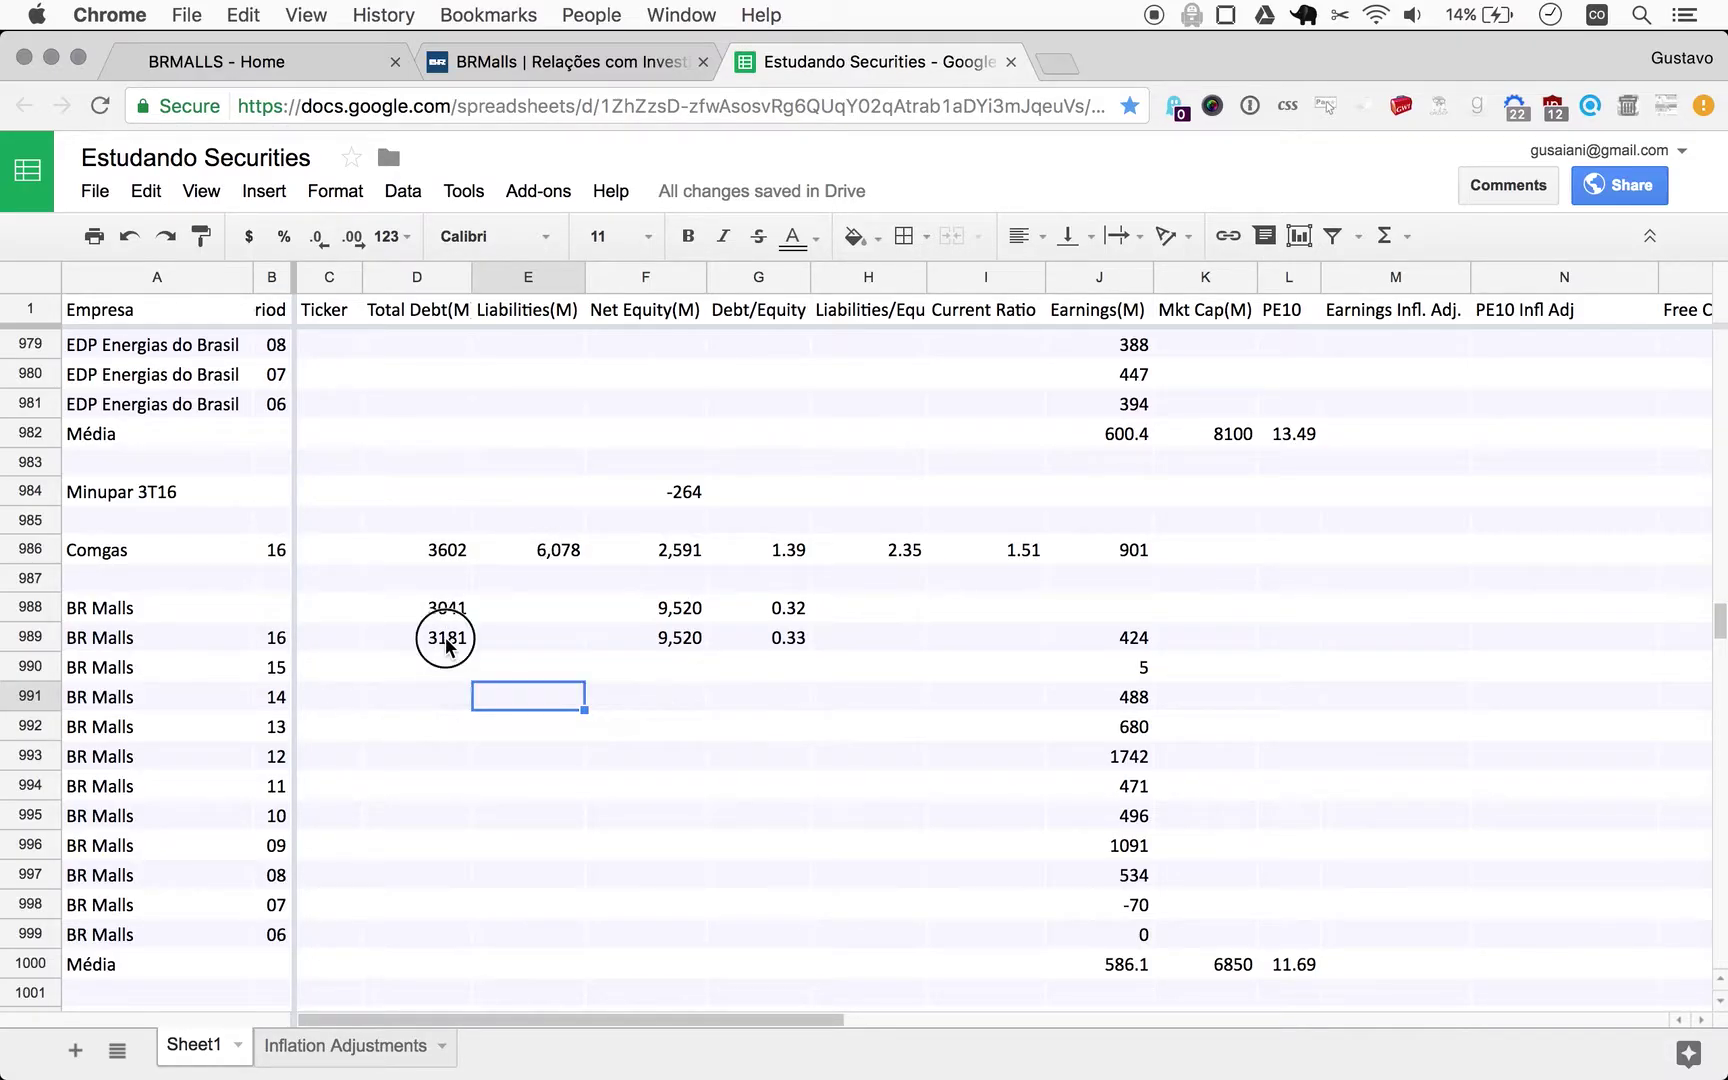
key("super+c")
key("Up")
key("Right")
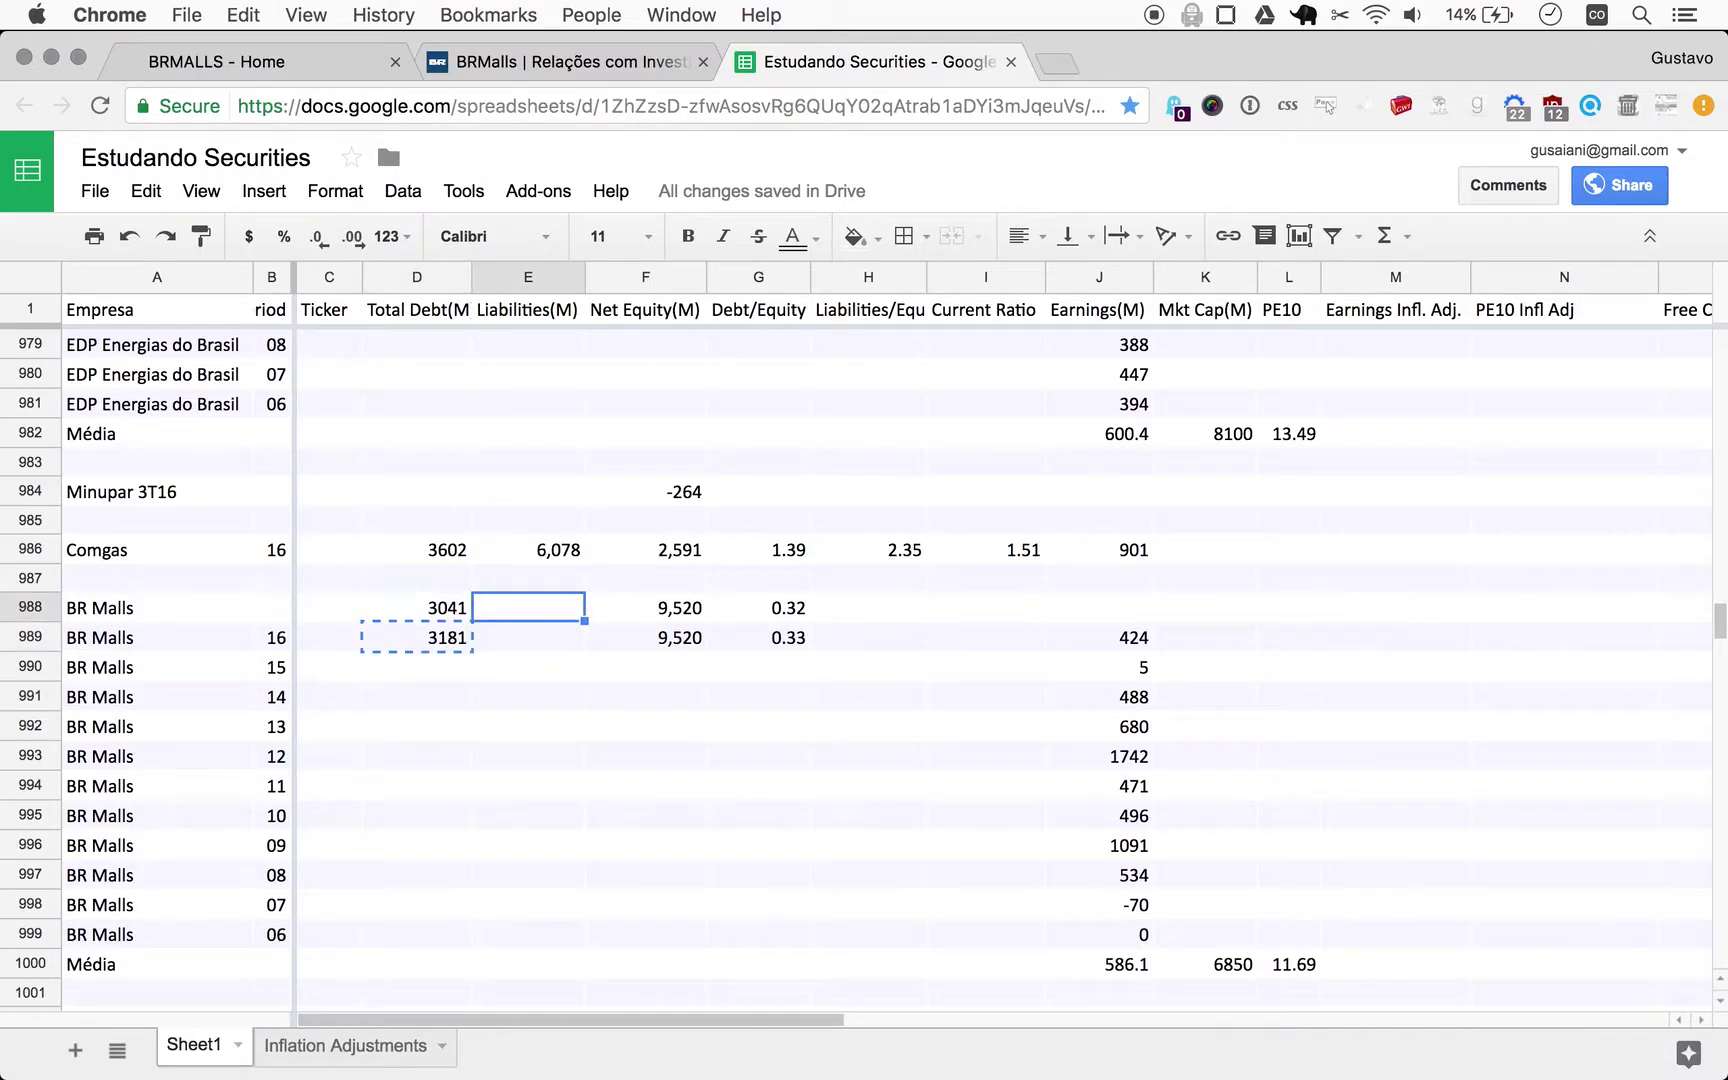
key("super+v")
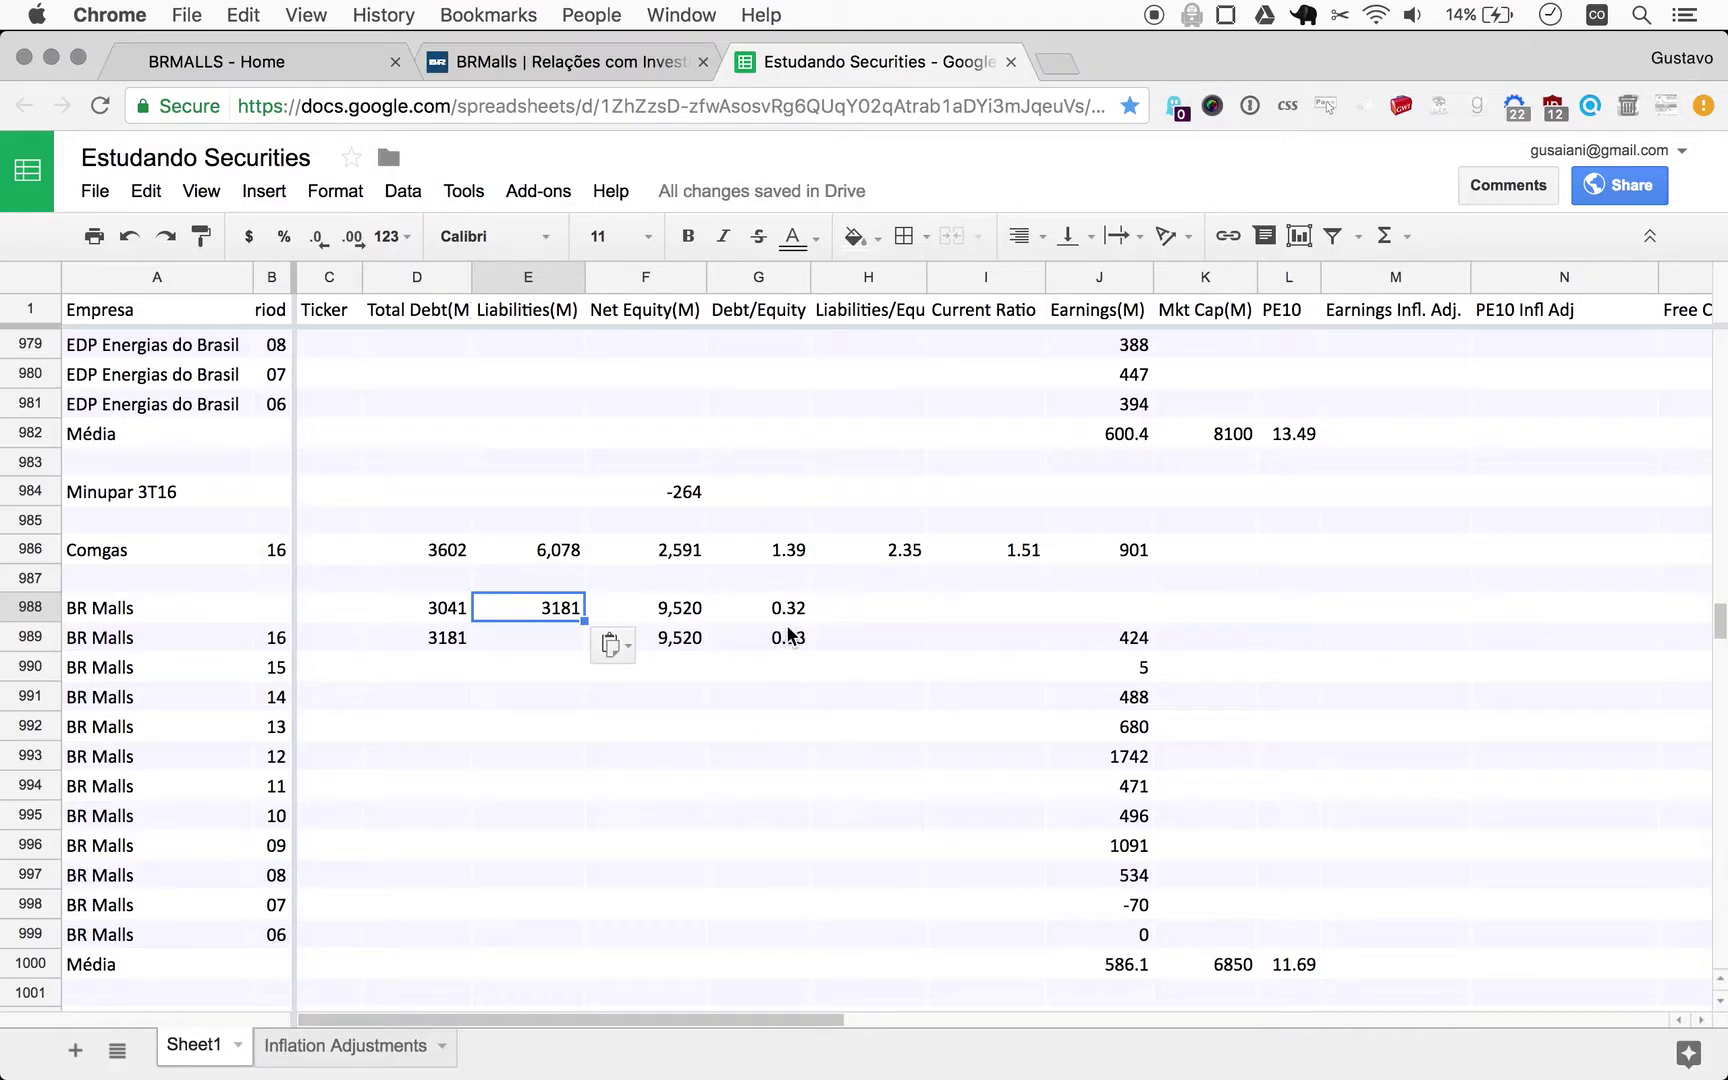
Enter =sum(E988/F988) in H988 to get the liabilities/equity ratio 0.33.
left_click(789, 633)
left_click(856, 606)
type("->")
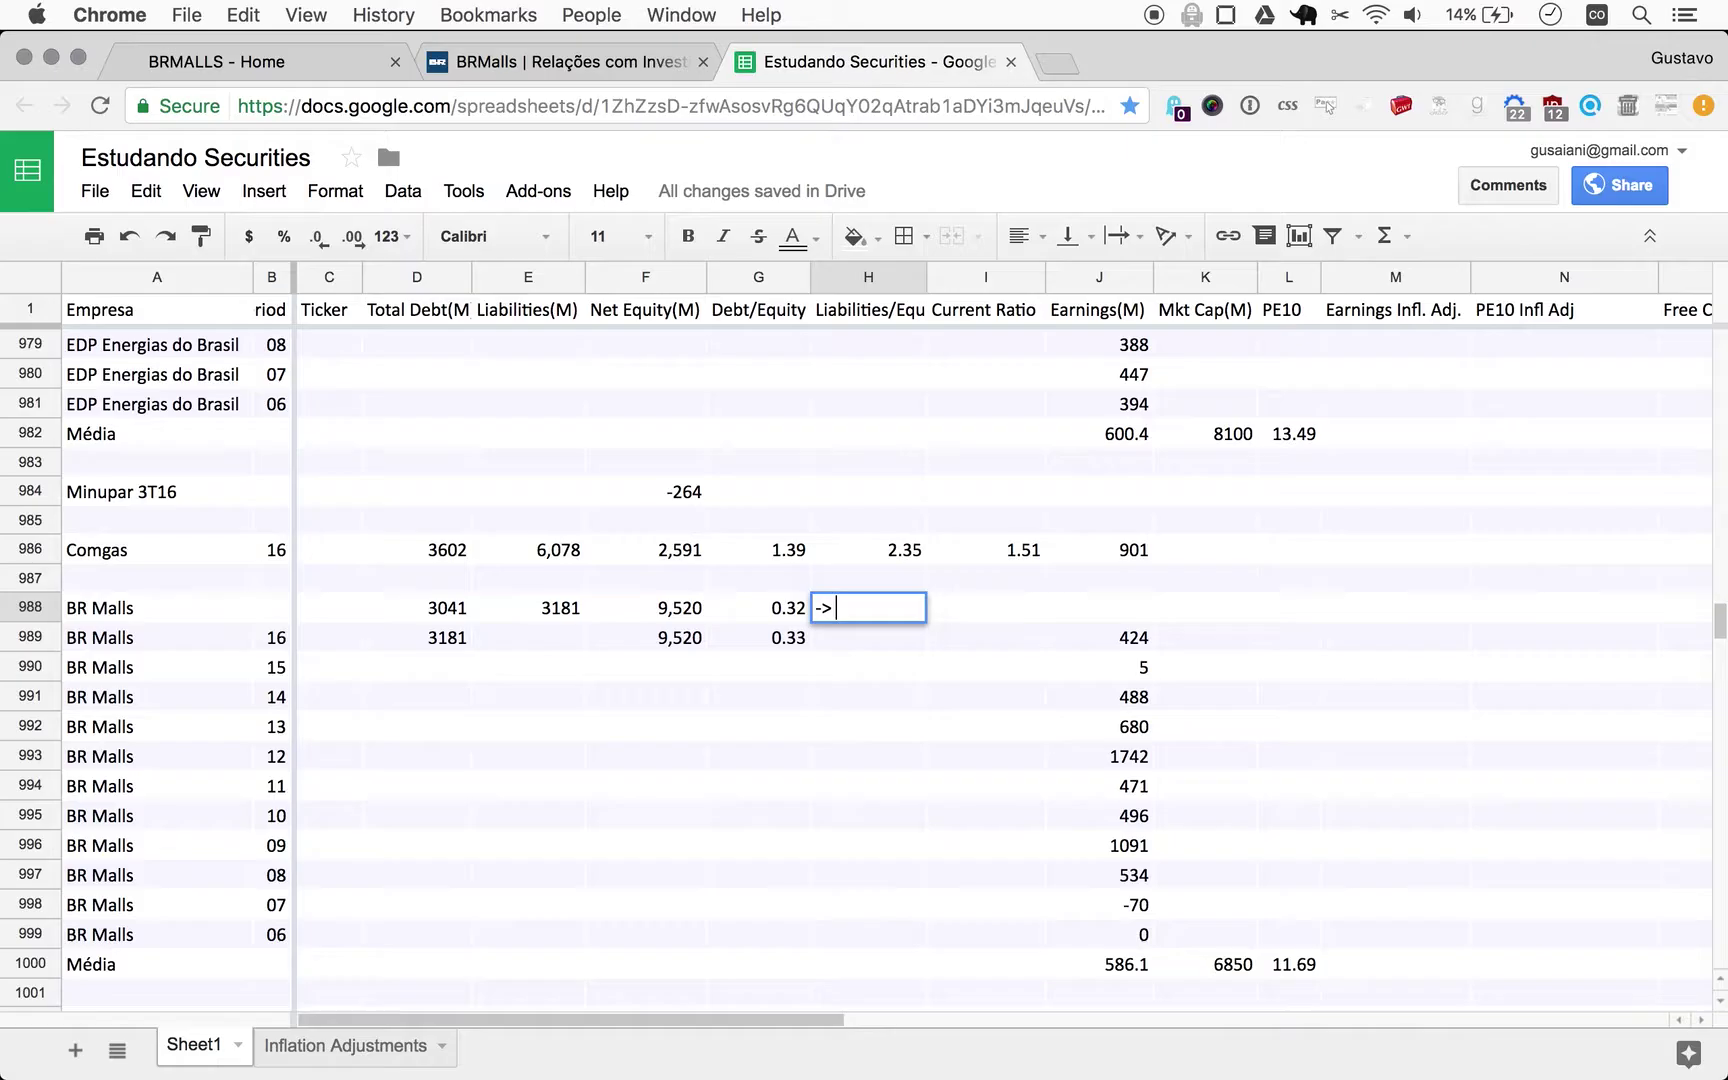
key("BackSpace")
key("BackSpace")
type("=sum")
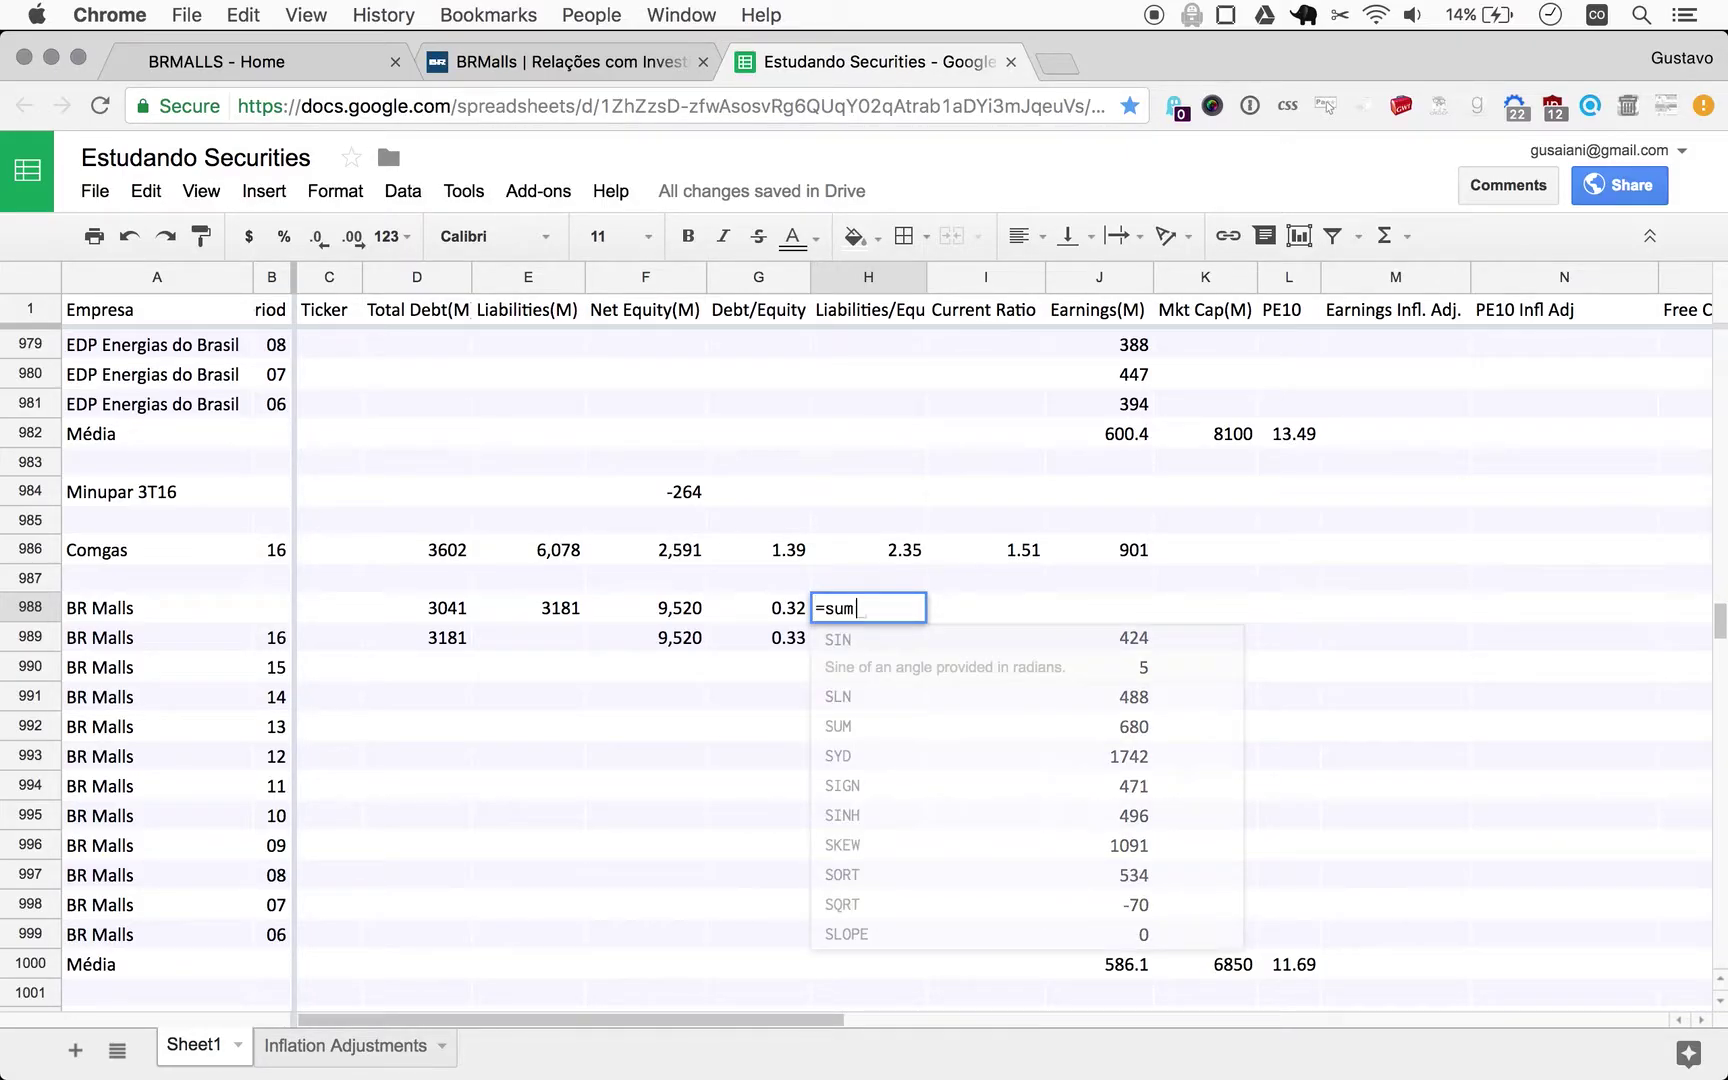
type("(")
key("Left")
key("Left")
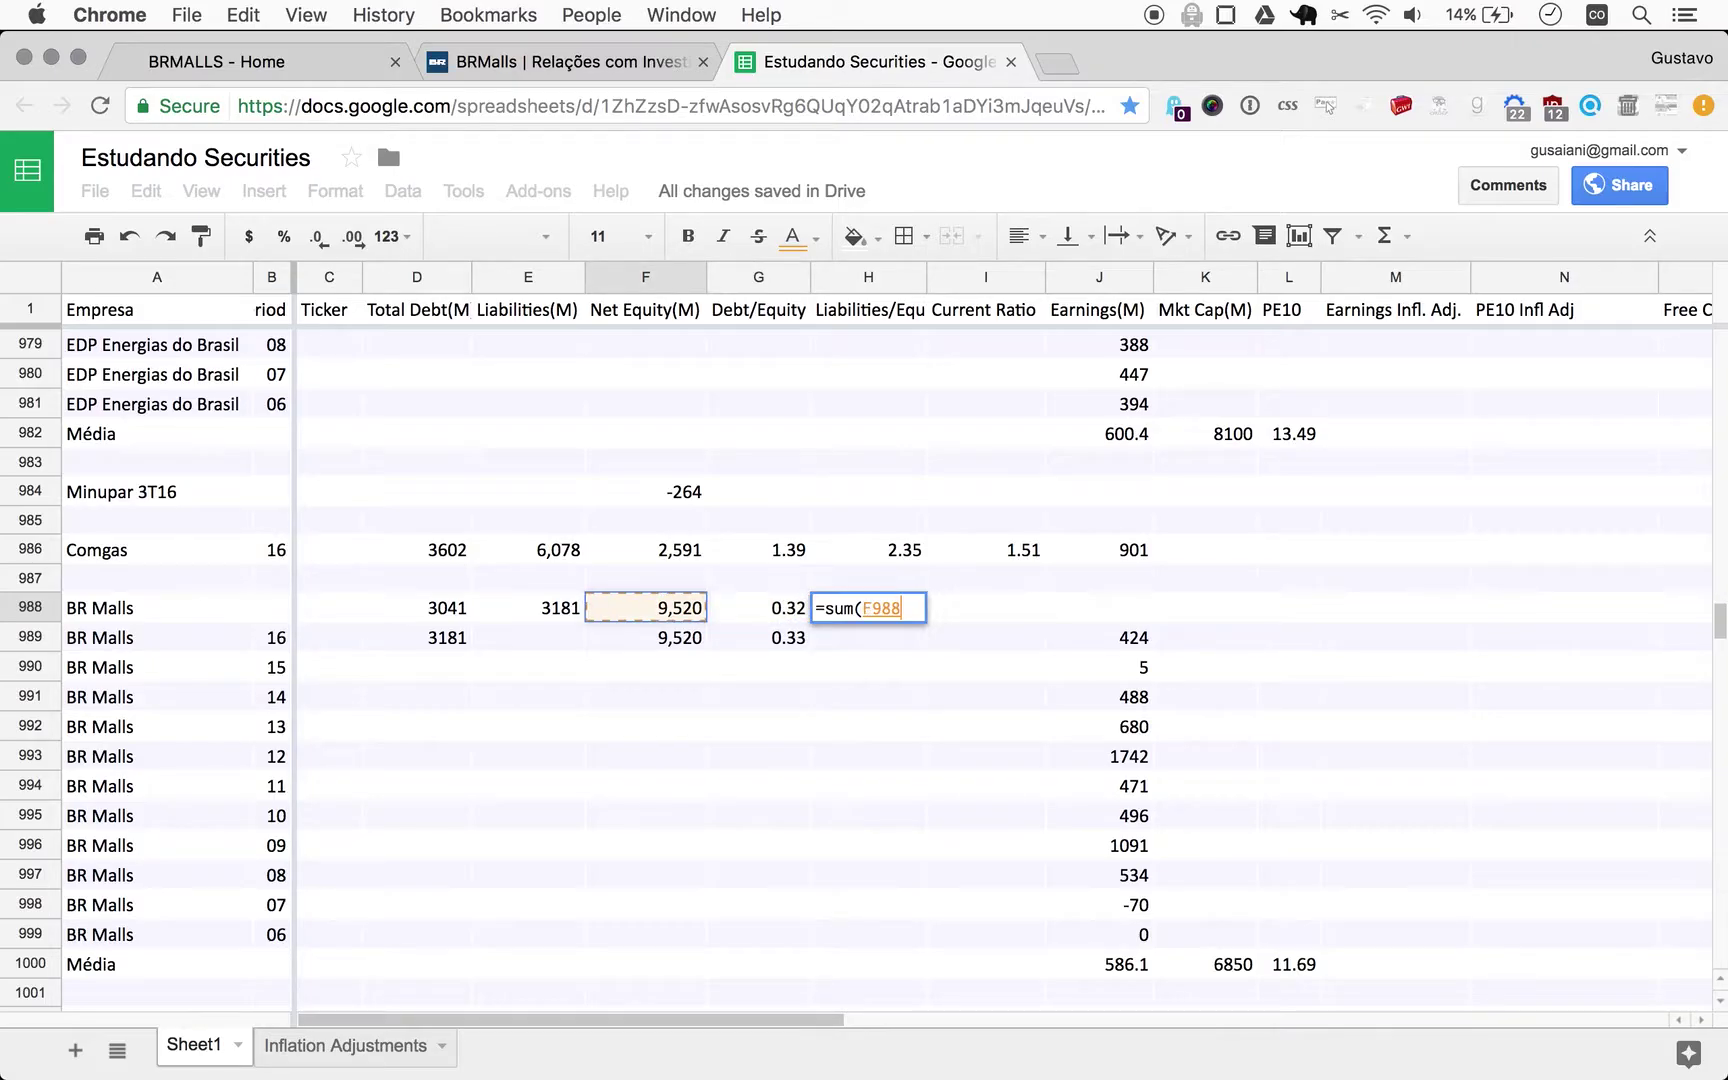
key("Left")
type("/")
key("Left")
key("Left")
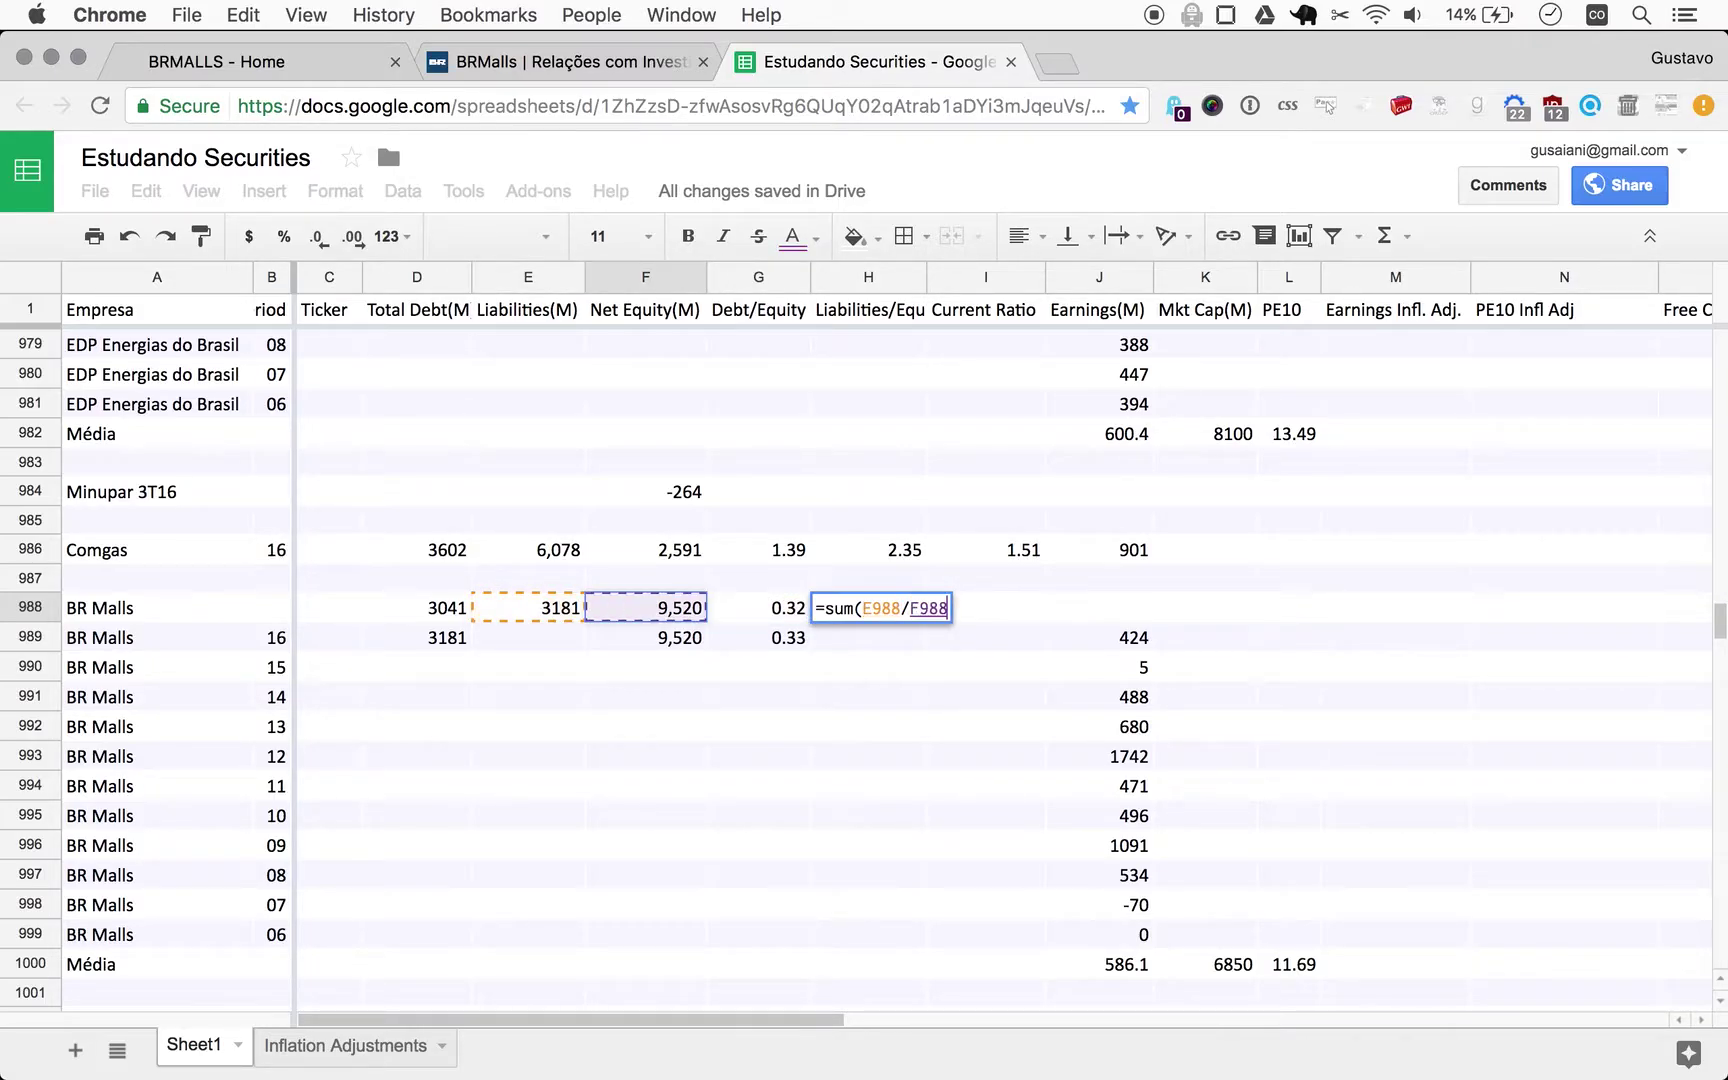
key("Return")
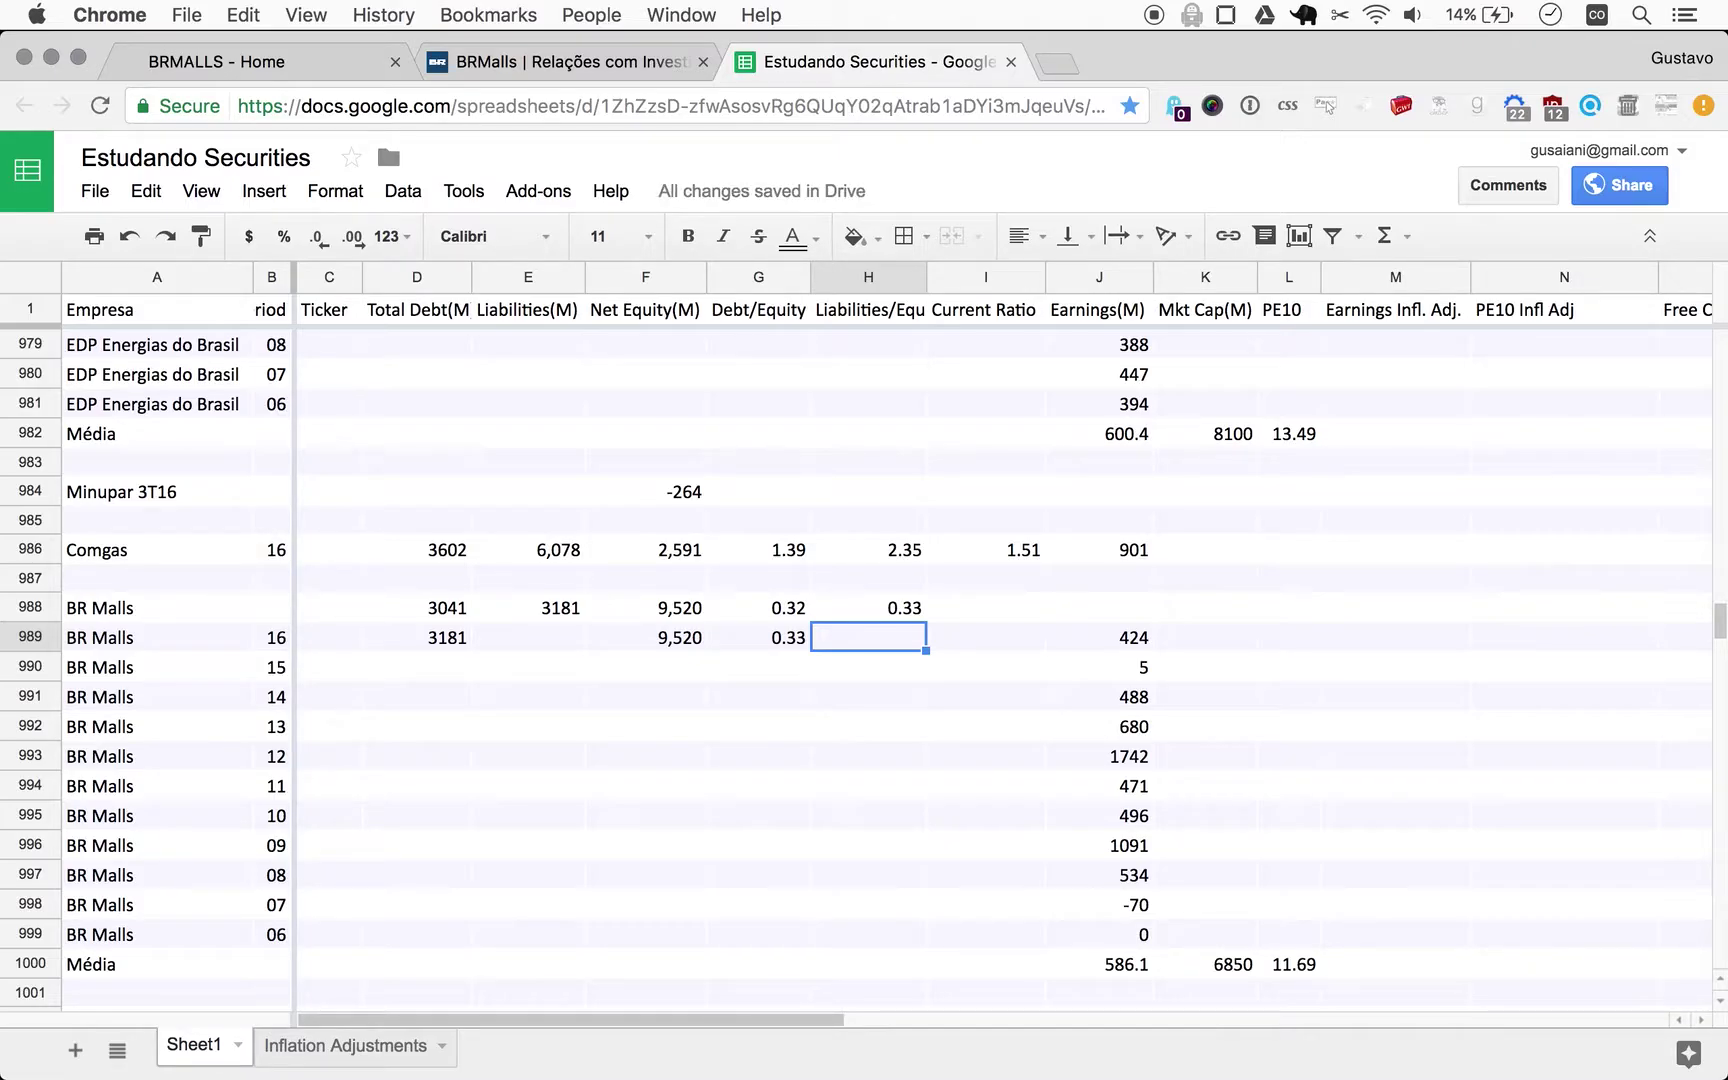
Copy earnings 424 from J989 into J988.
key("Right")
key("Right")
key("super+c")
key("Up")
key("super+v")
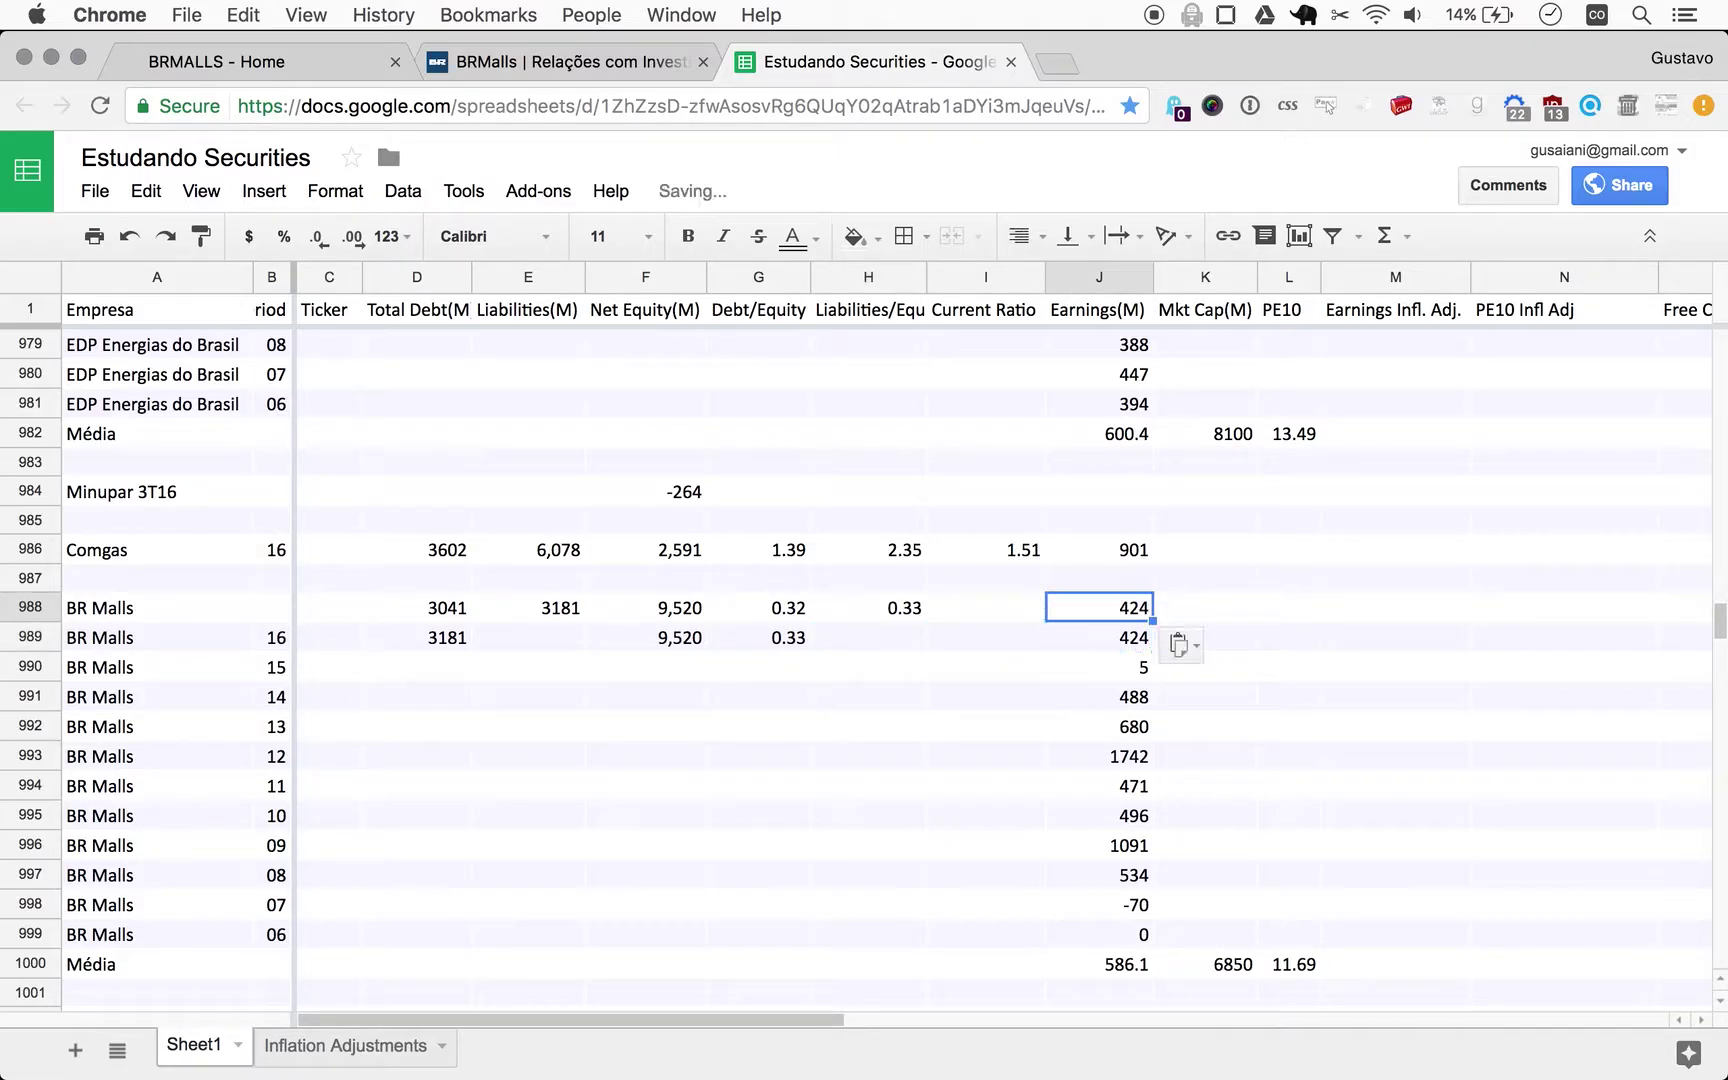
key("Down")
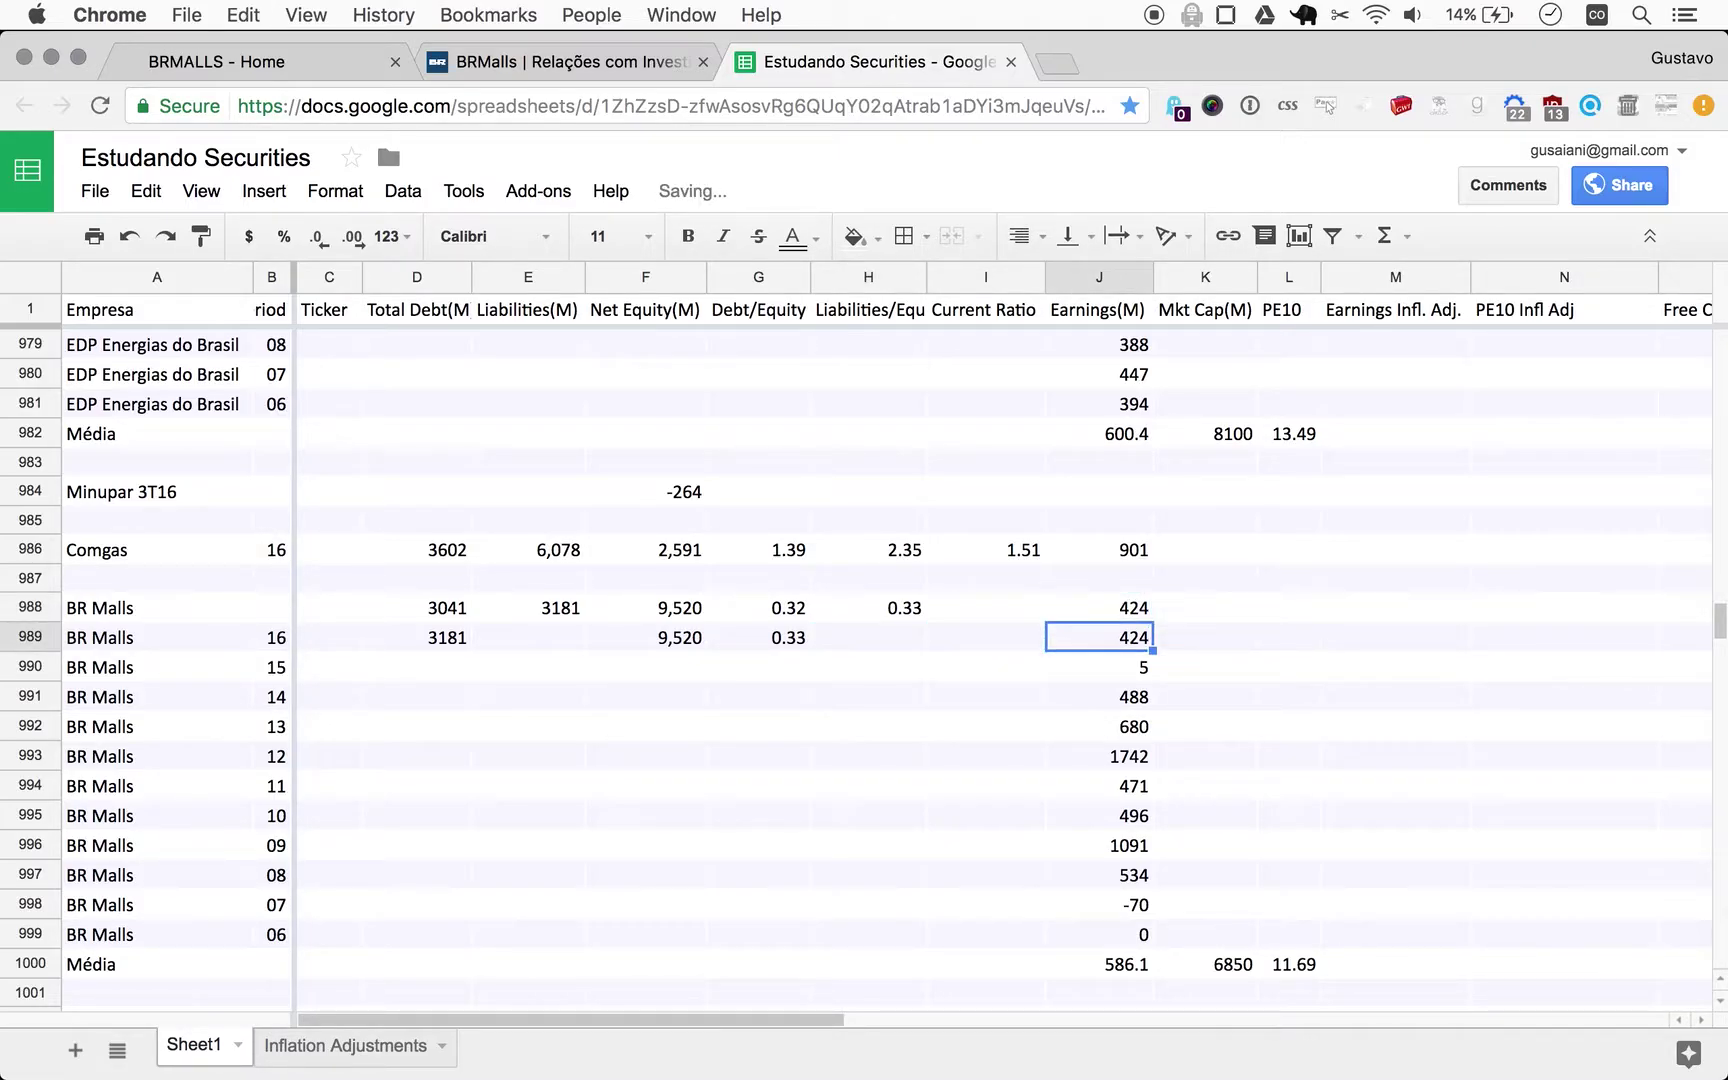
Delete the duplicate BR Malls row 989 and enter period 16 in B988.
right_click(138, 632)
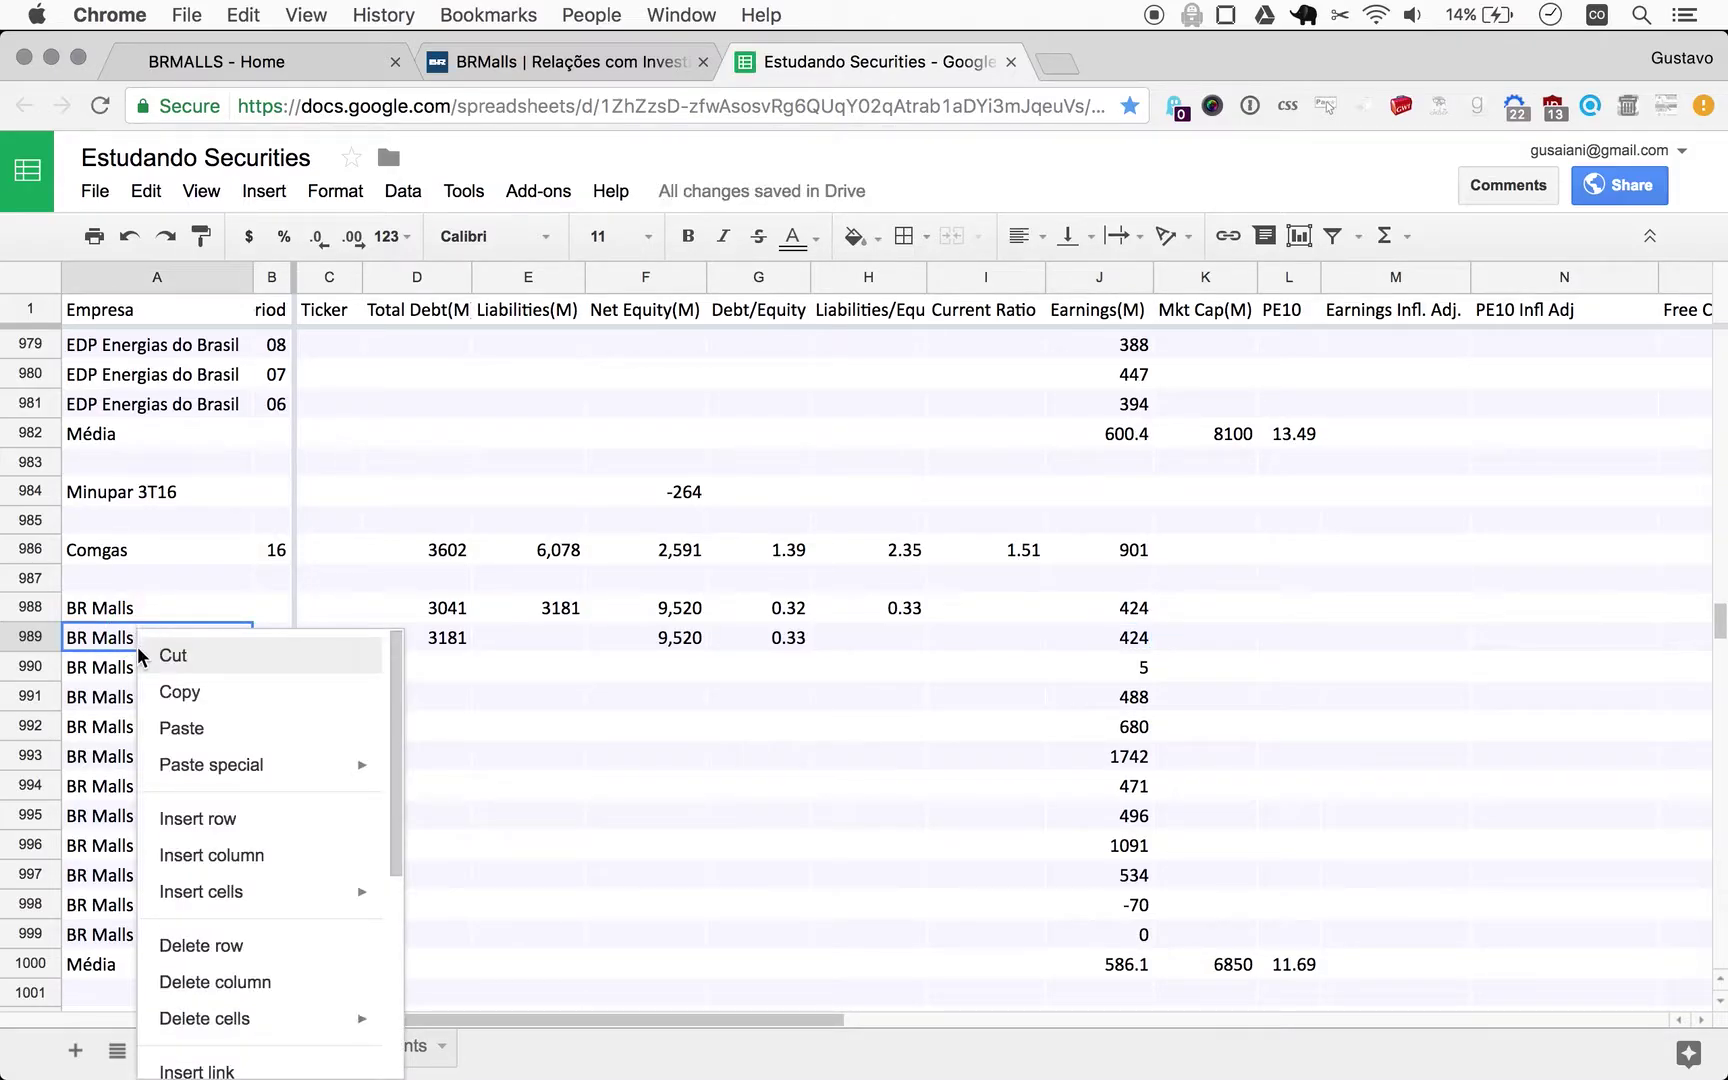
left_click(205, 952)
left_click(278, 608)
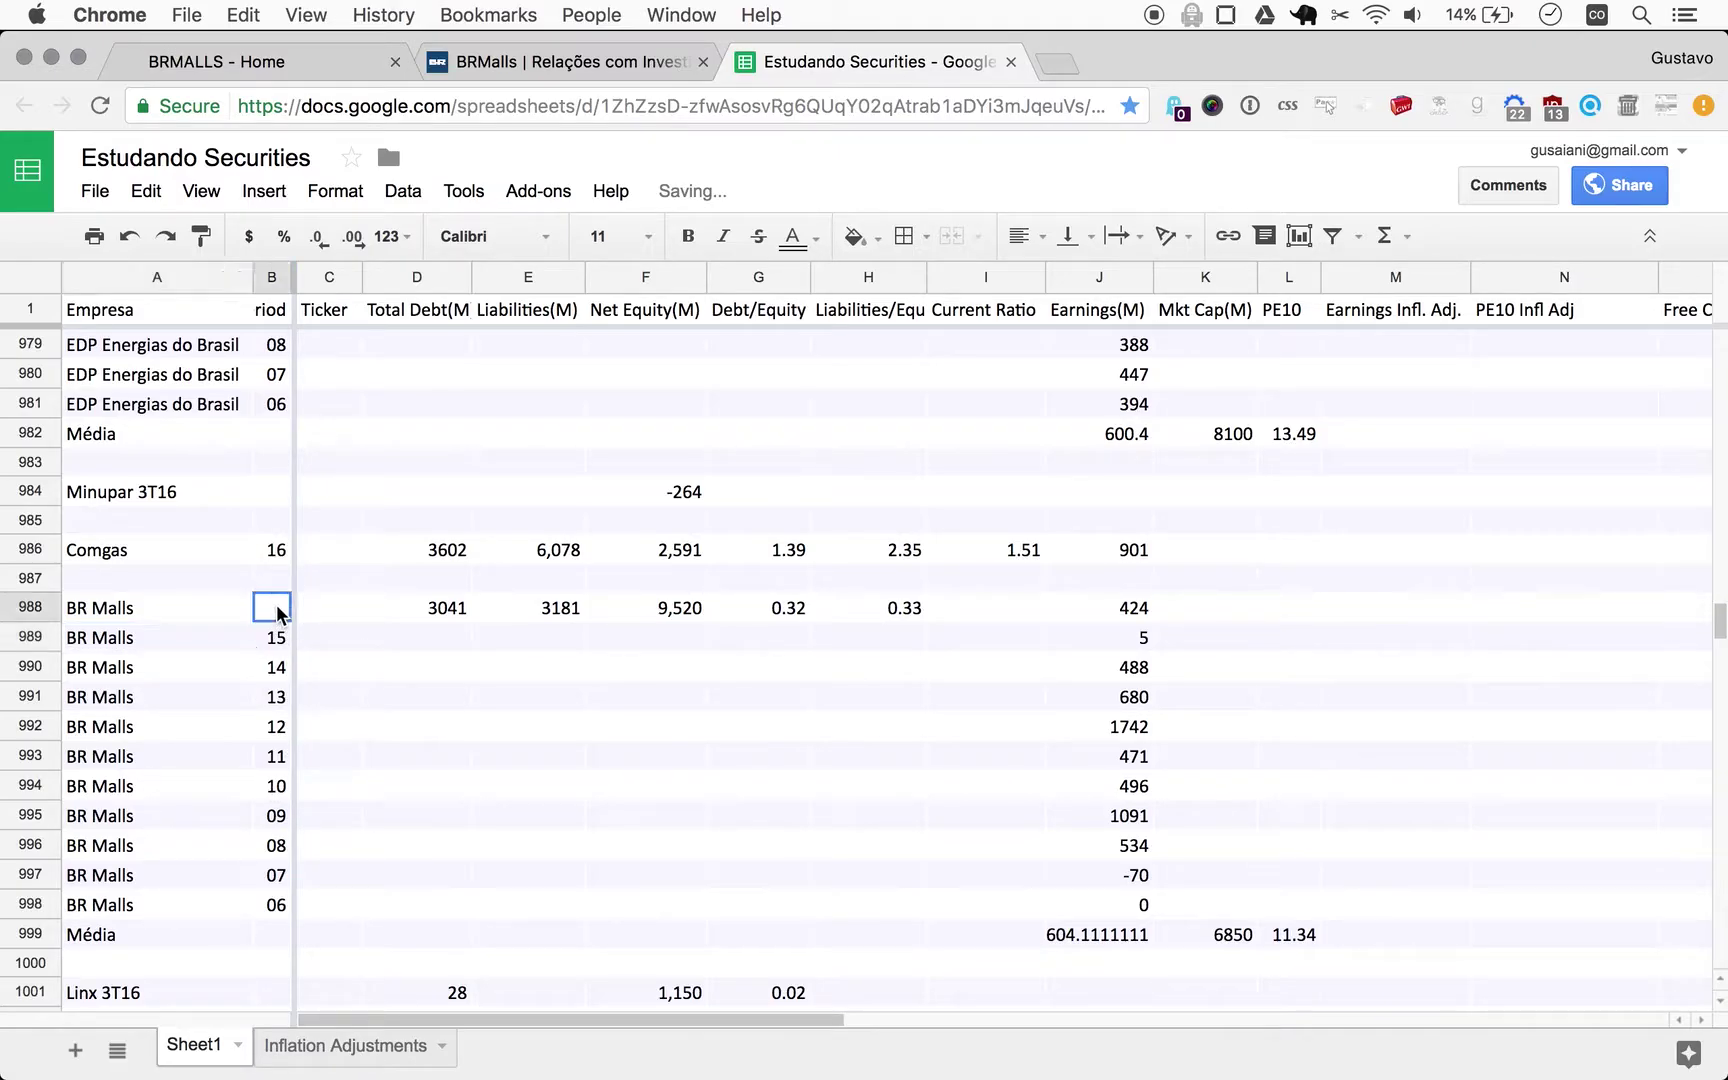
type("16")
key("Return")
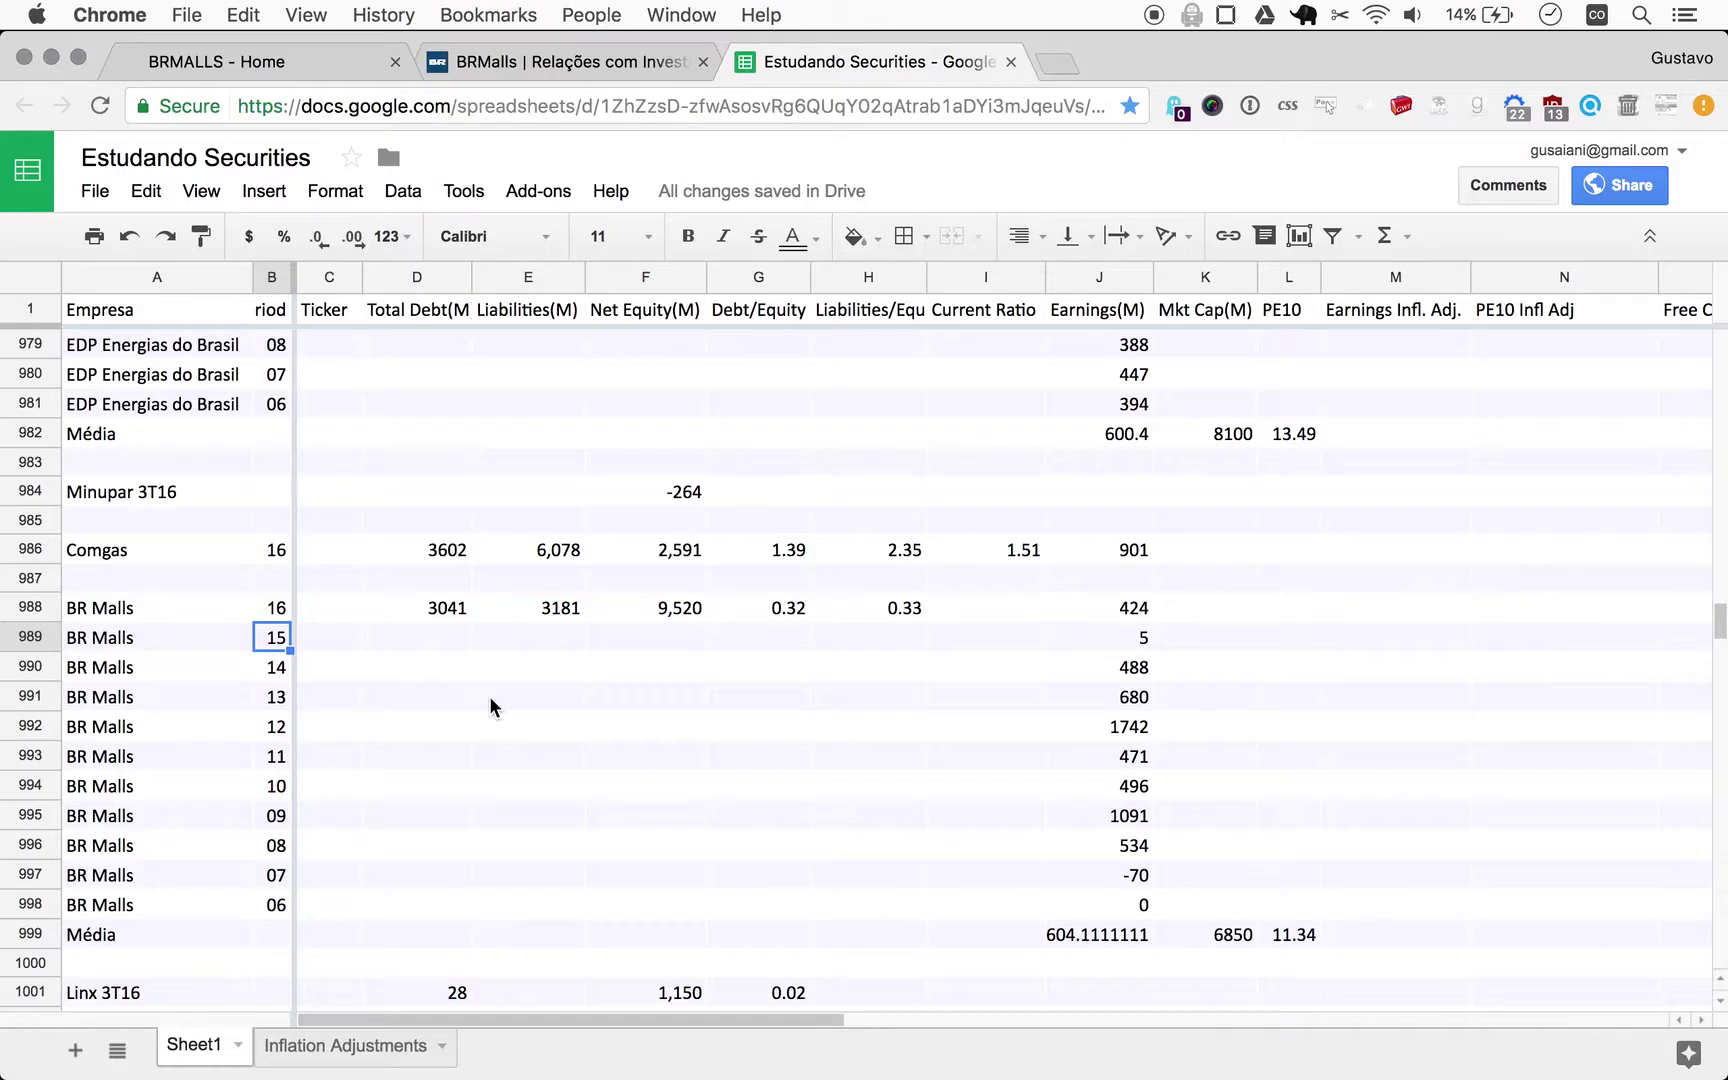
key("super+Tab")
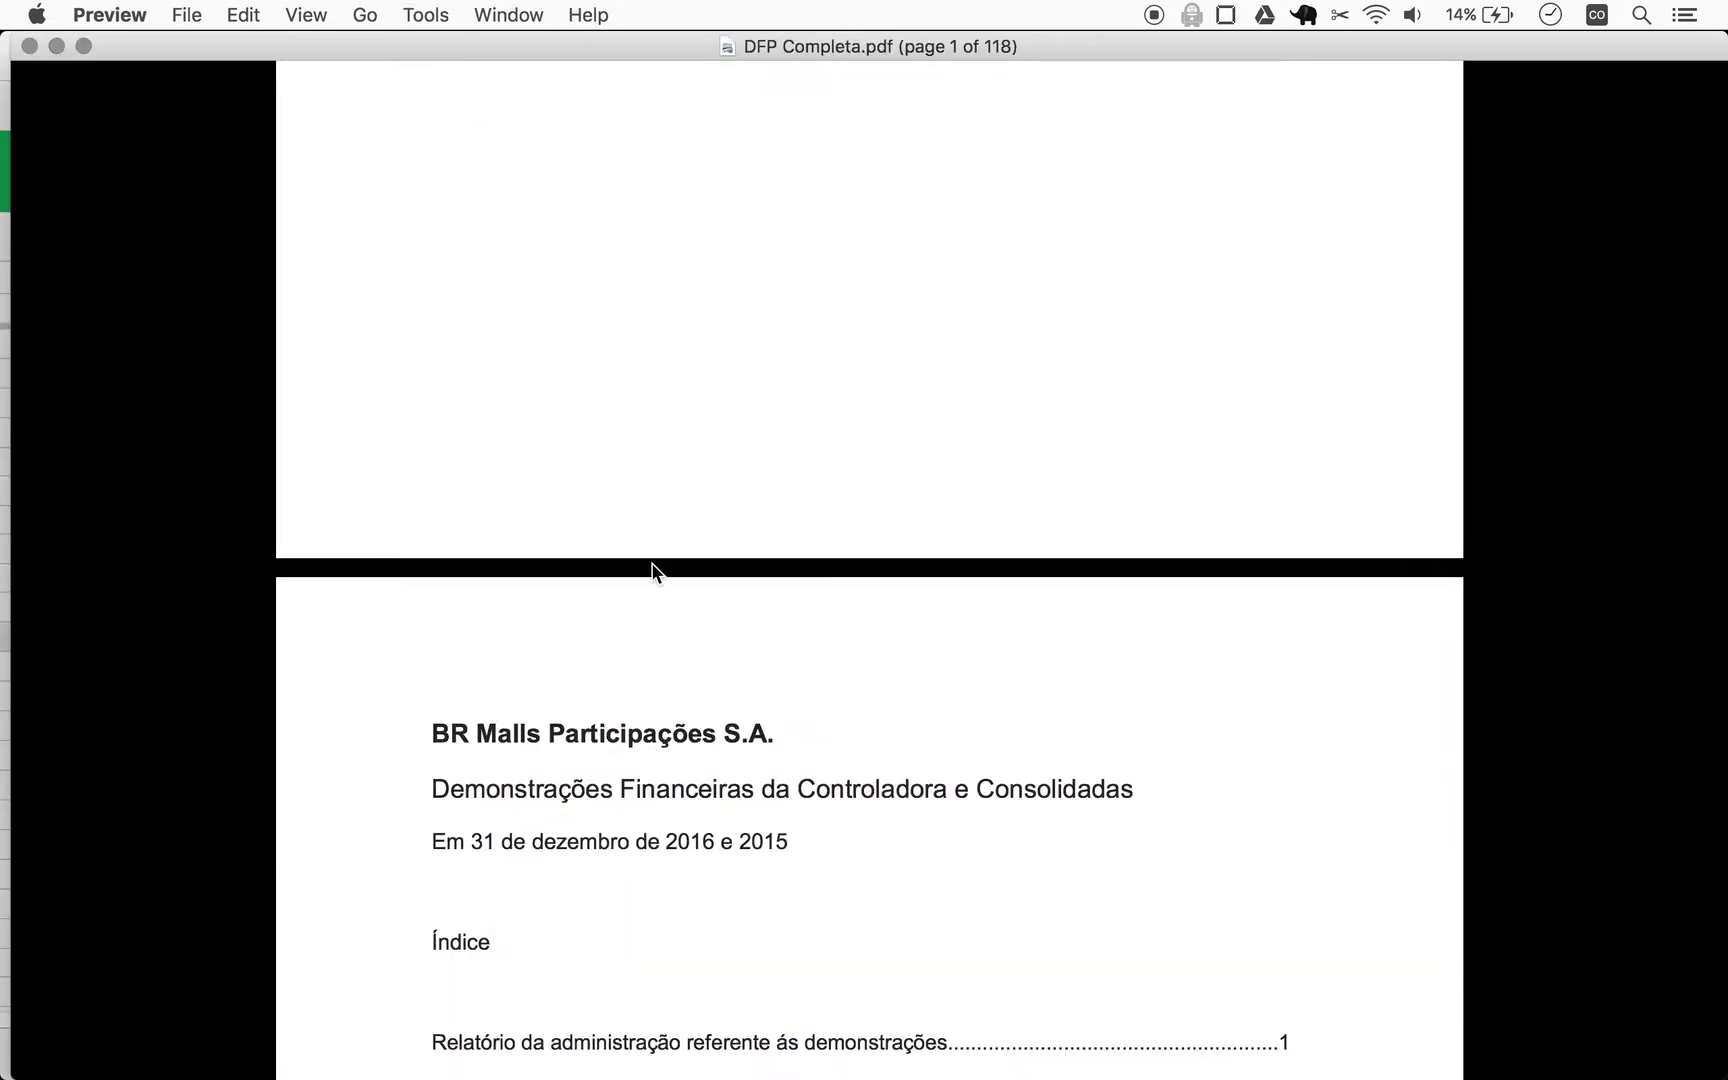
scroll(678, 814, "down", 20)
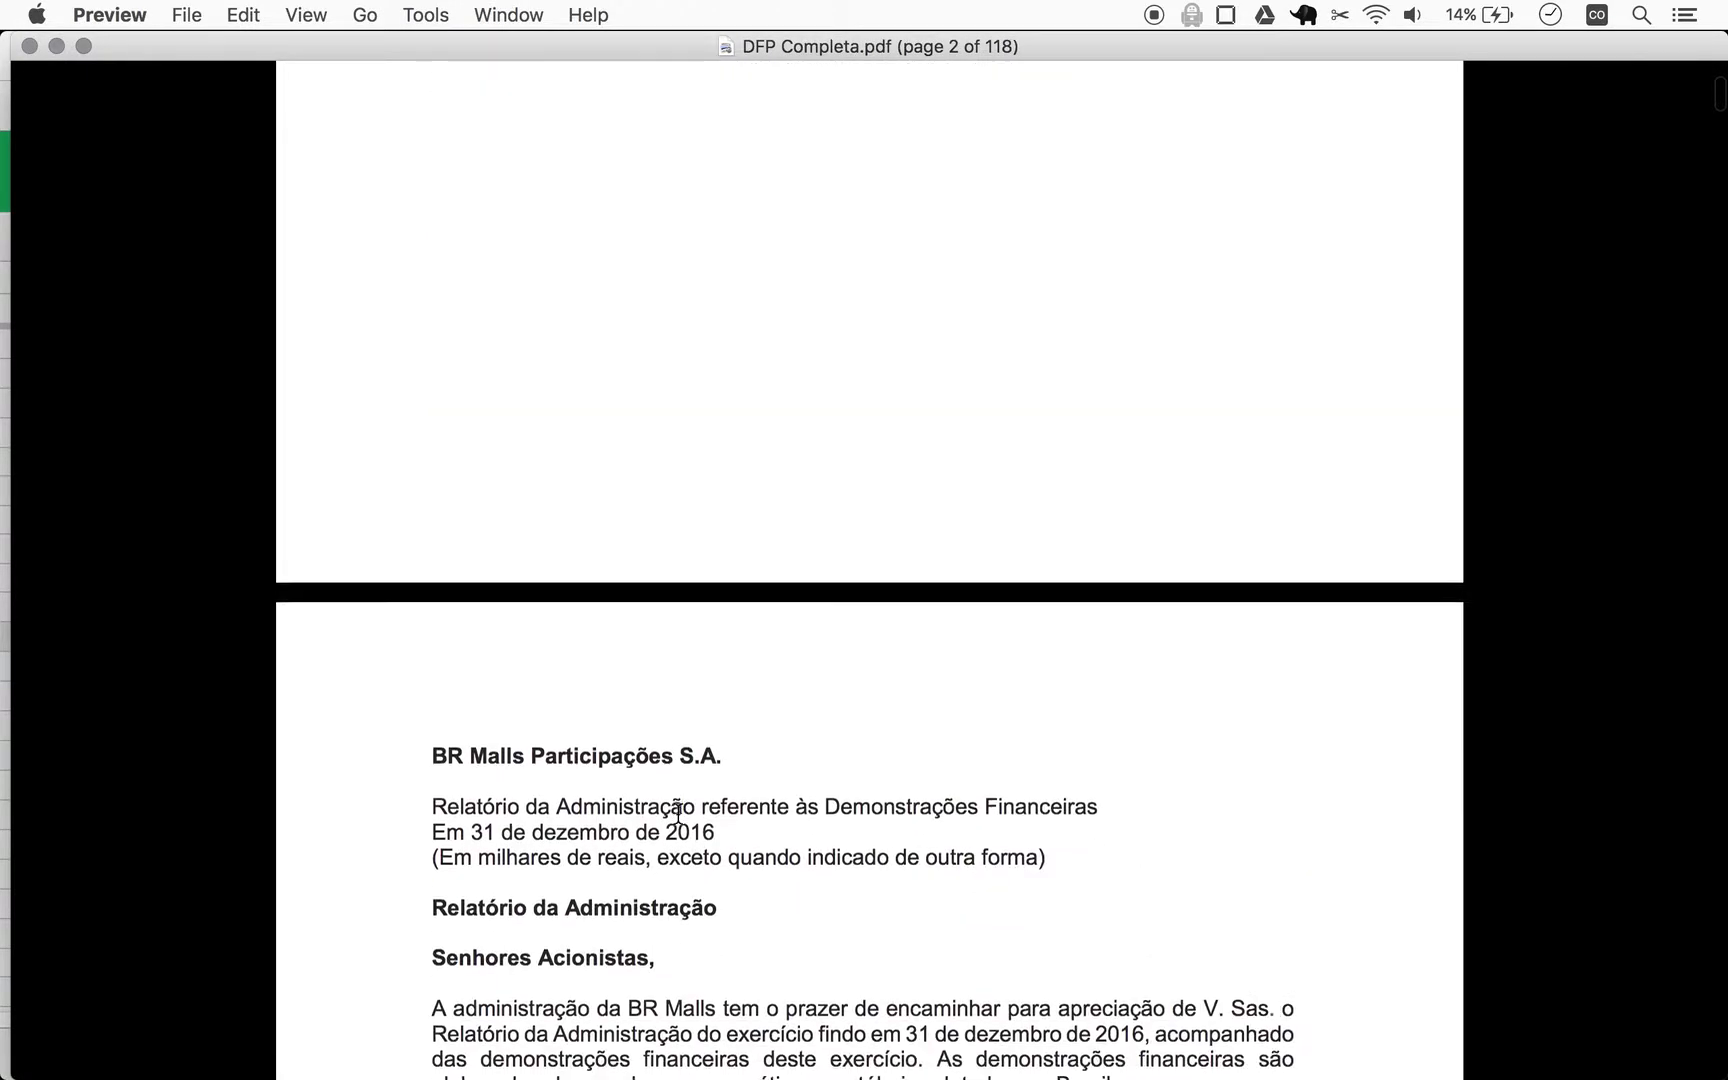
scroll(678, 814, "down", 20)
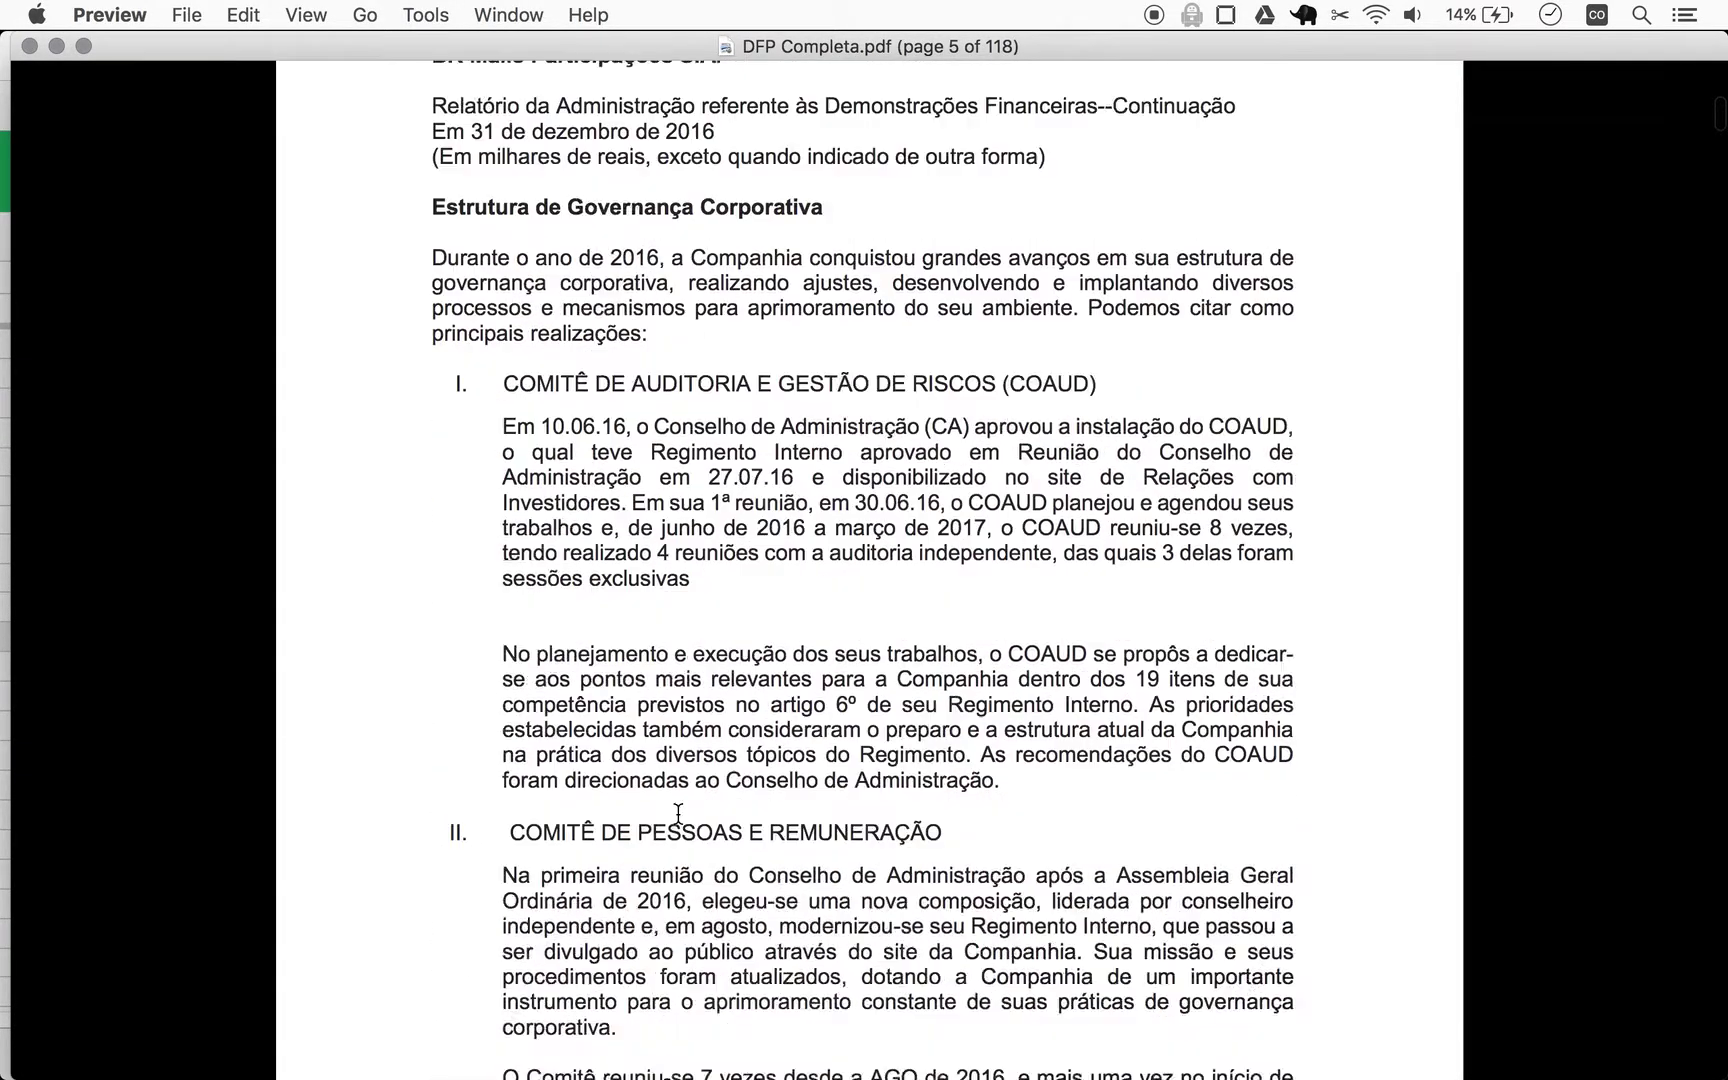
scroll(678, 814, "down", 20)
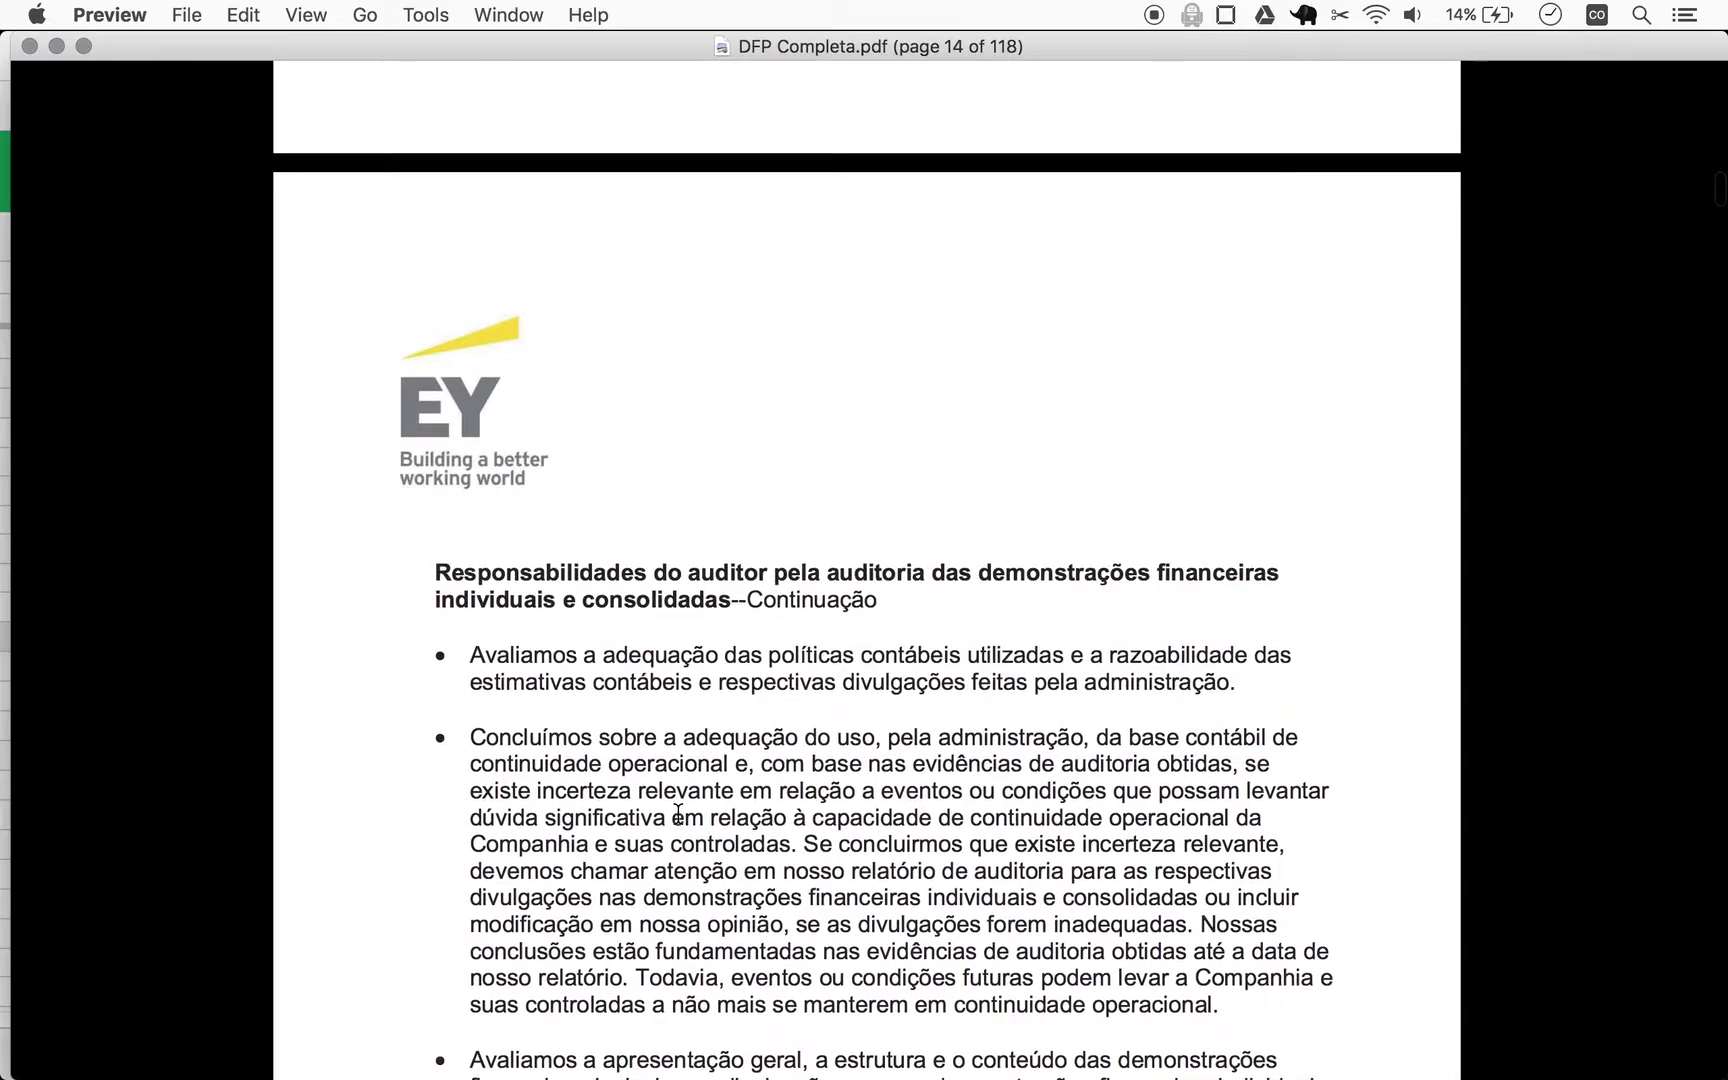
scroll(678, 814, "down", 20)
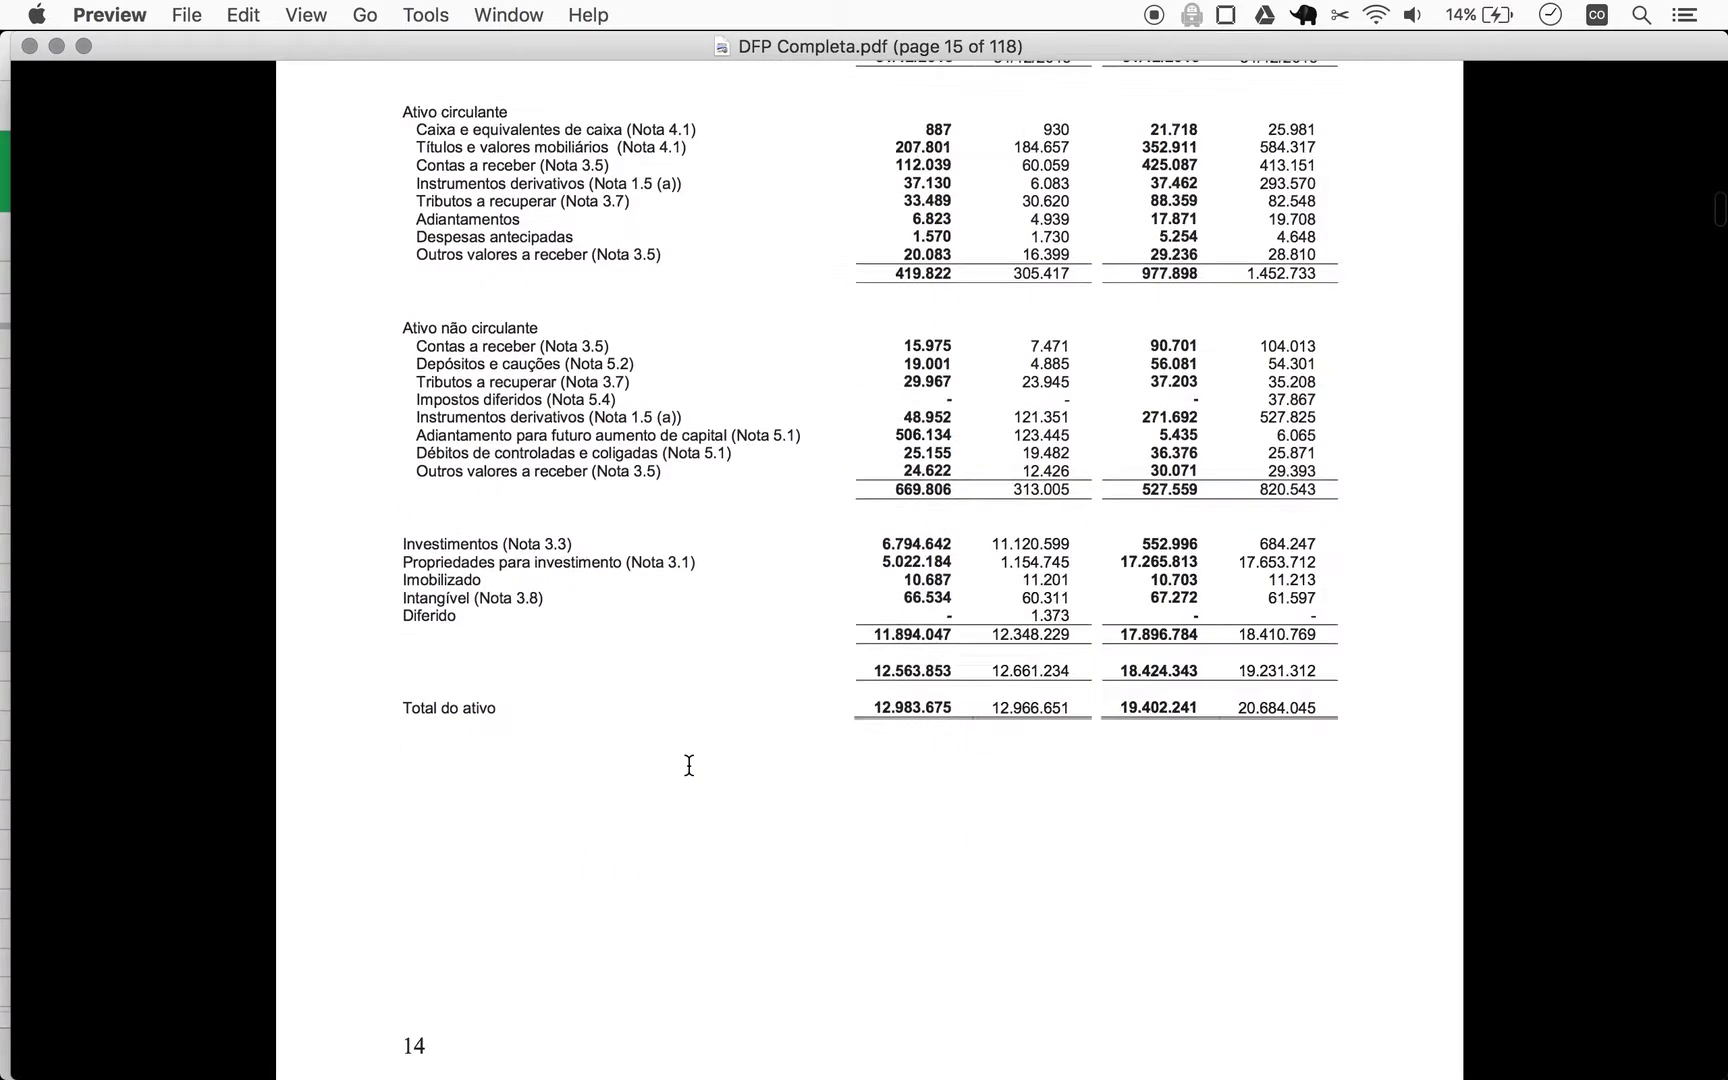
scroll(689, 765, "down", 8)
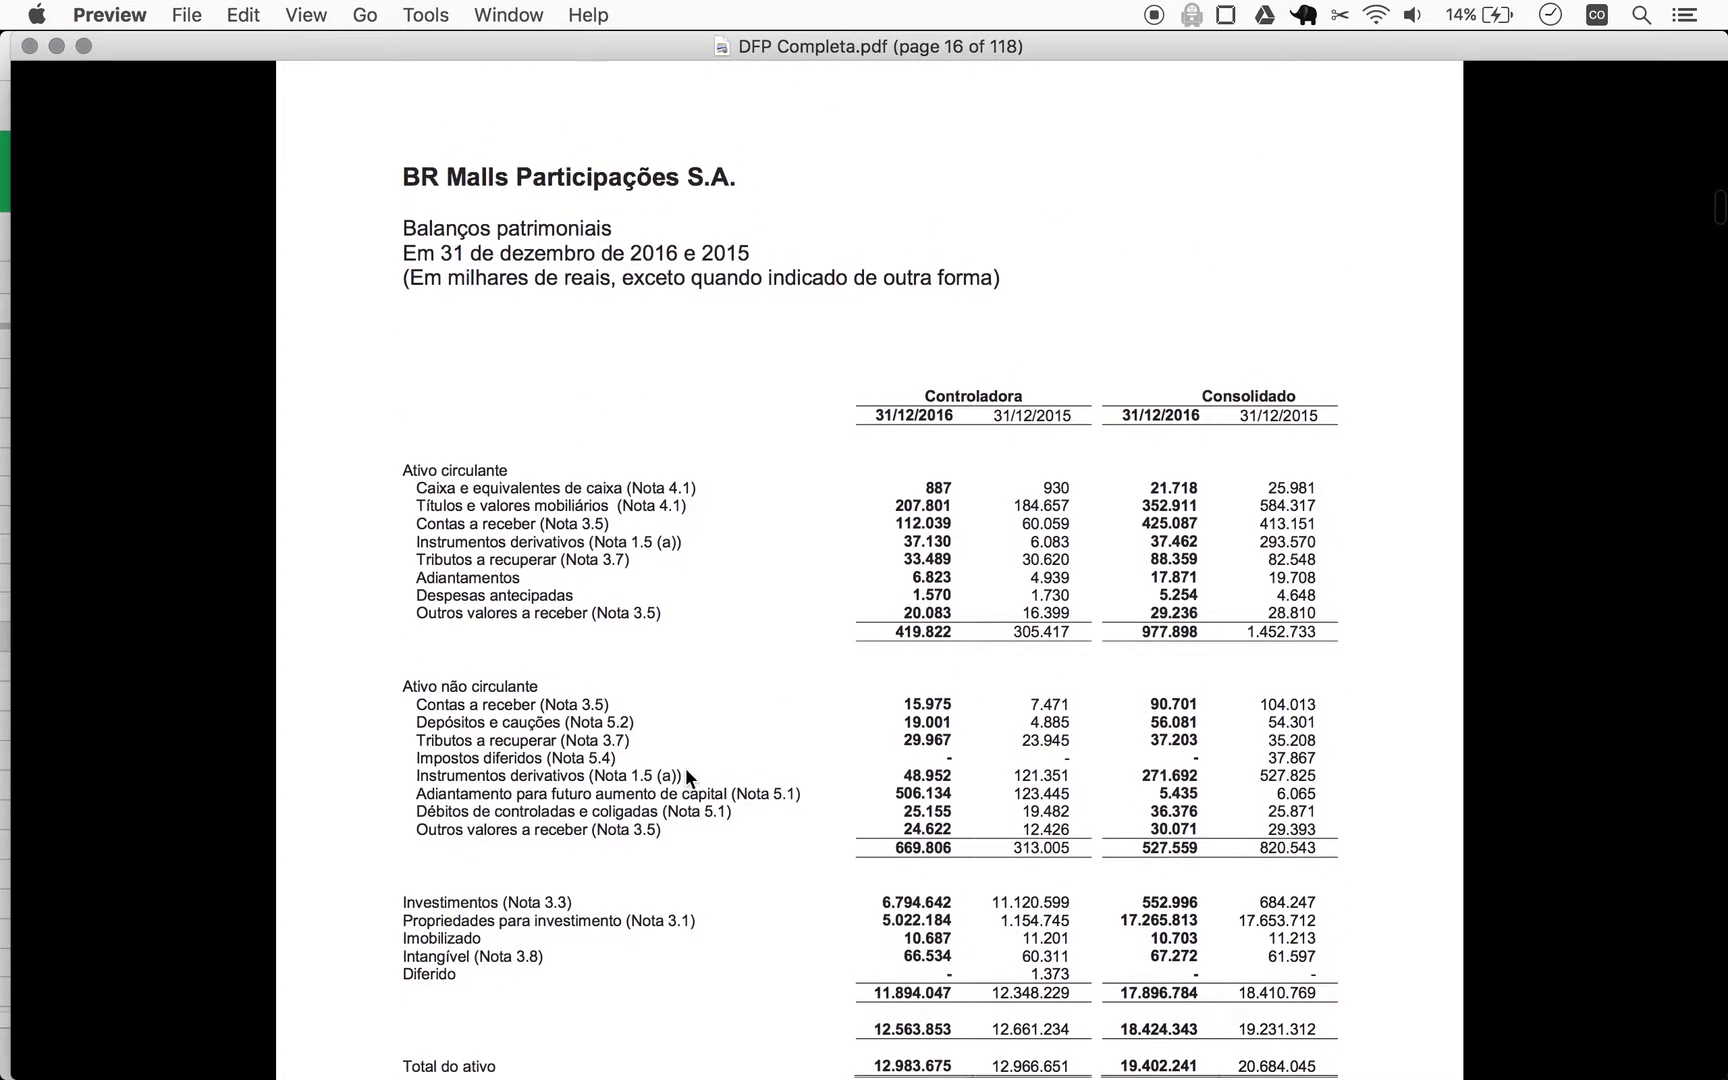
scroll(686, 776, "down", 20)
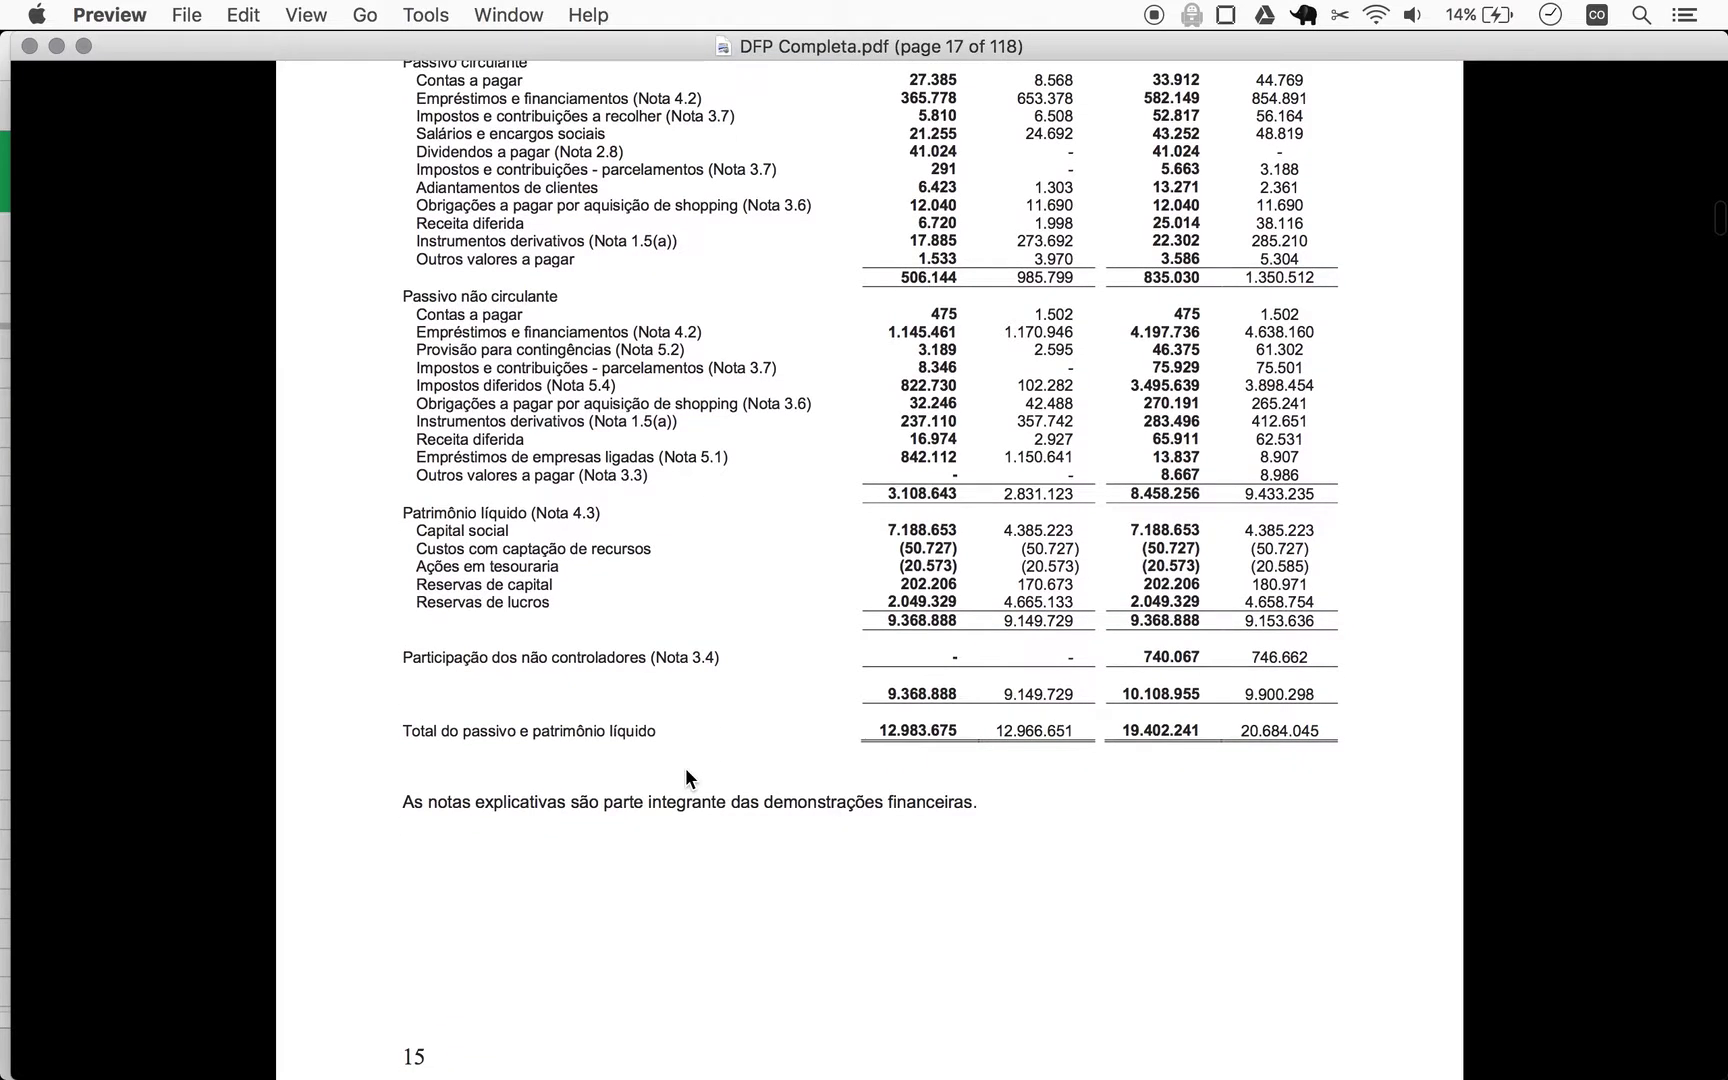
scroll(686, 778, "up", 5)
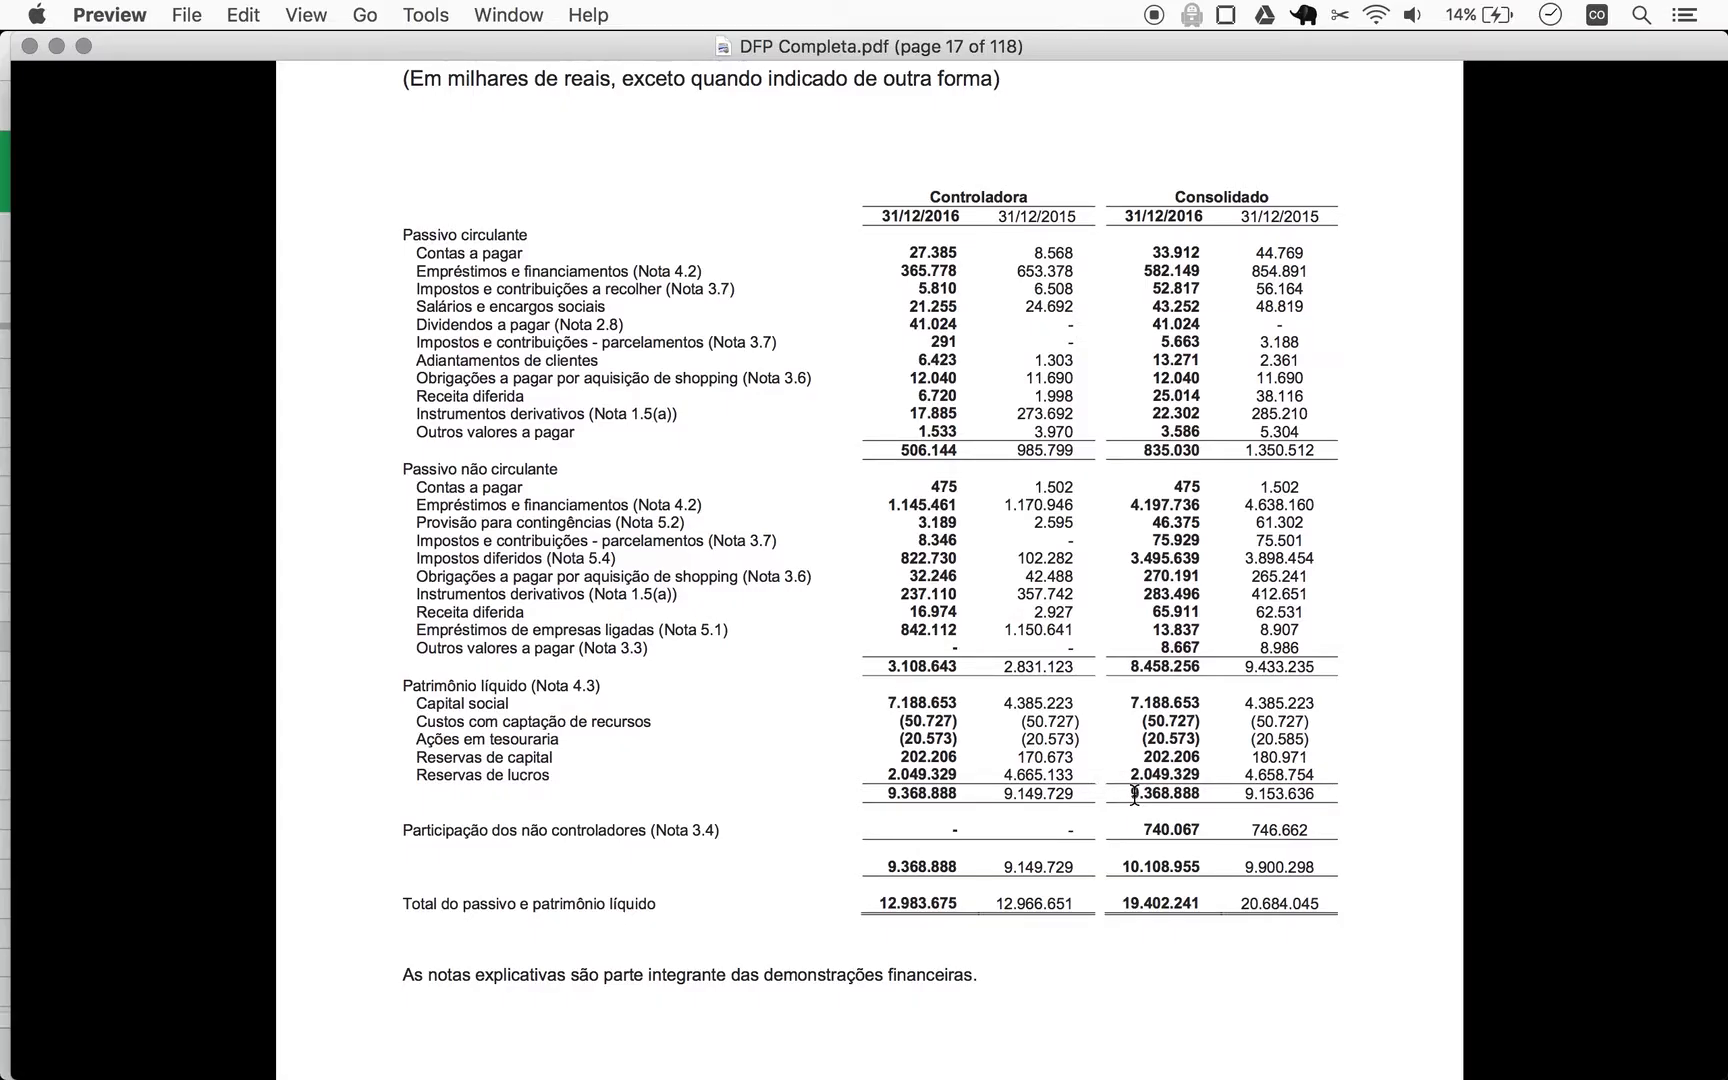
key("super+Tab")
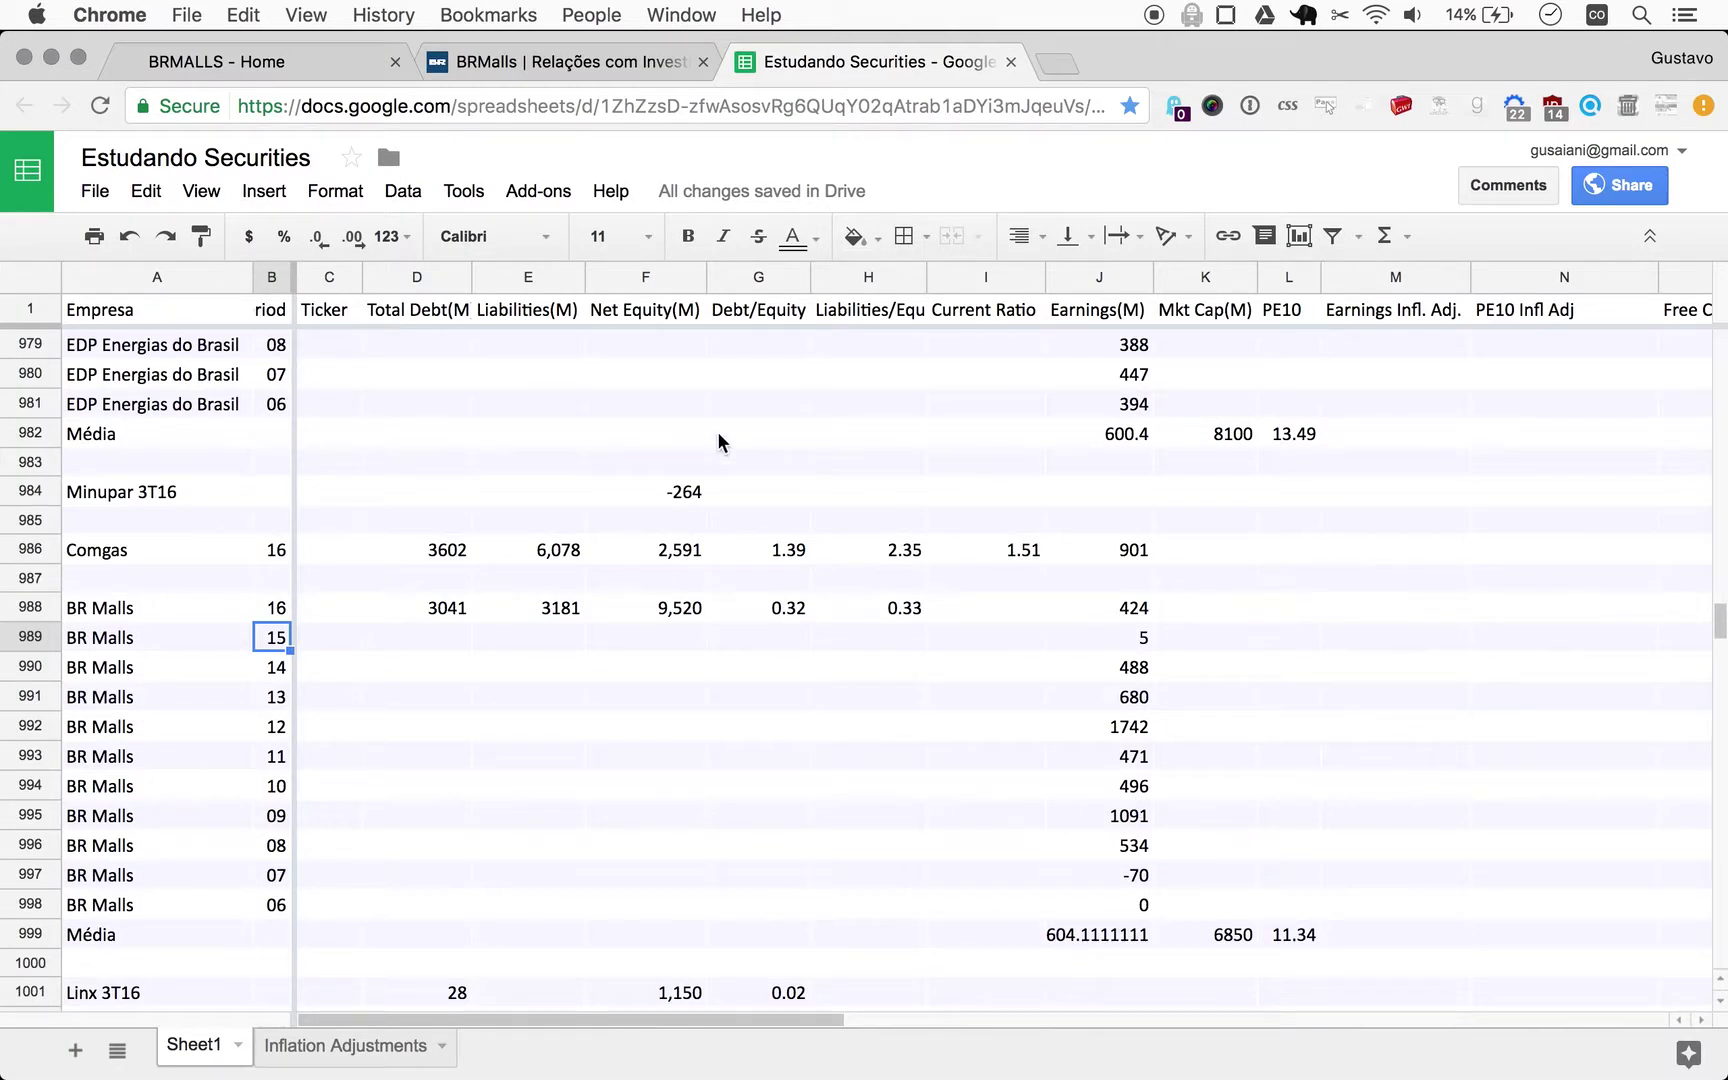
Enter net equity 9369 in row 988's net equity cell.
left_click(674, 620)
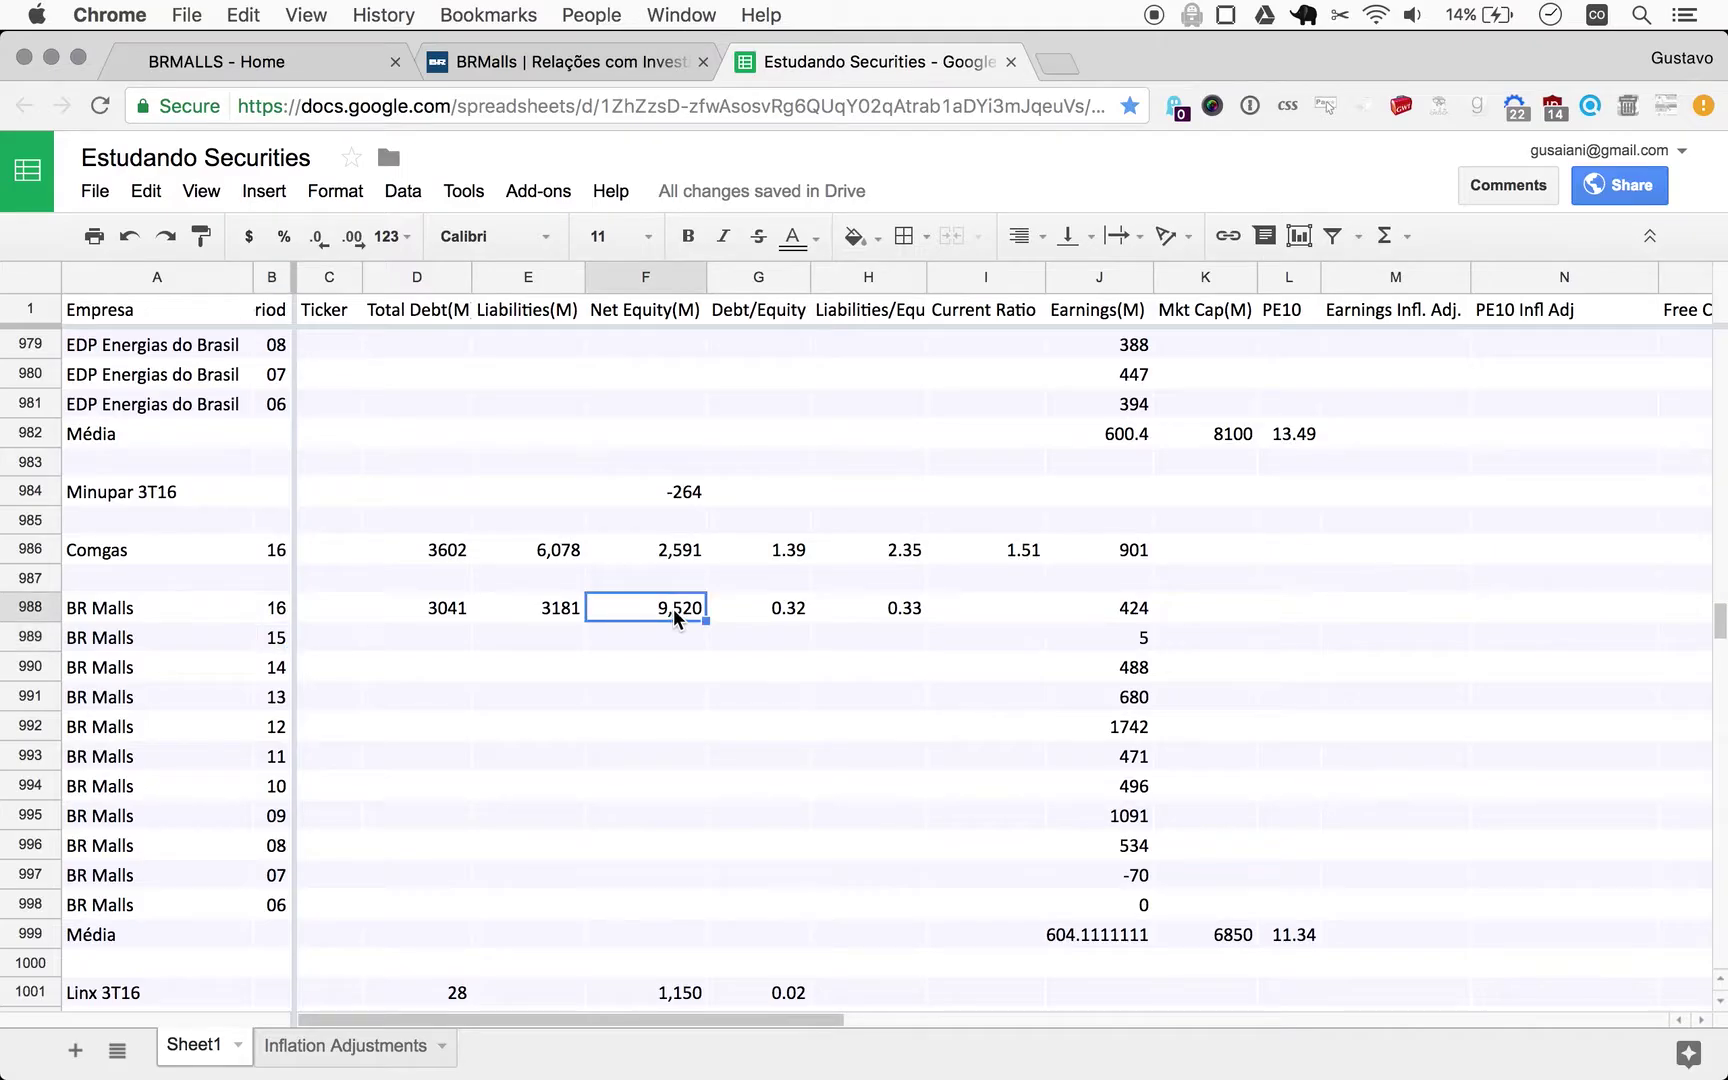
type("9369")
key("Left")
Add 835 and 8458 in Calculator to get total liabilities of 9293.
key("super+Tab")
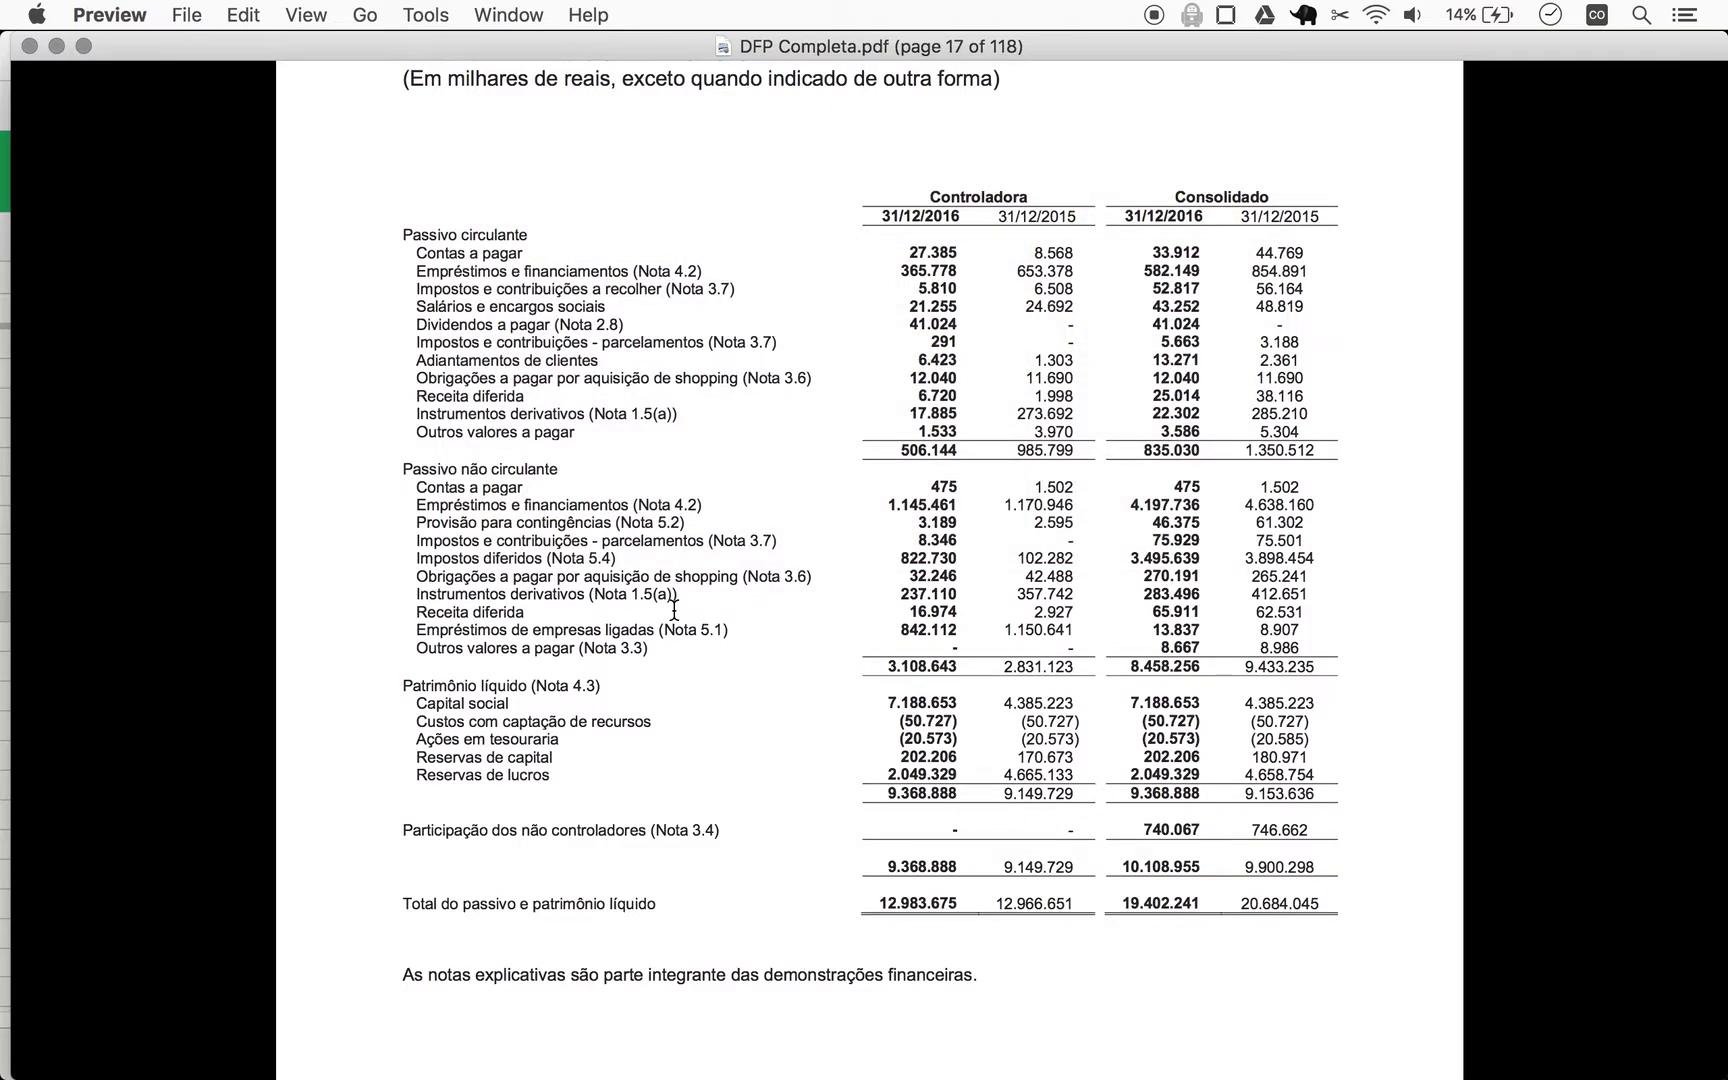
key("super+space")
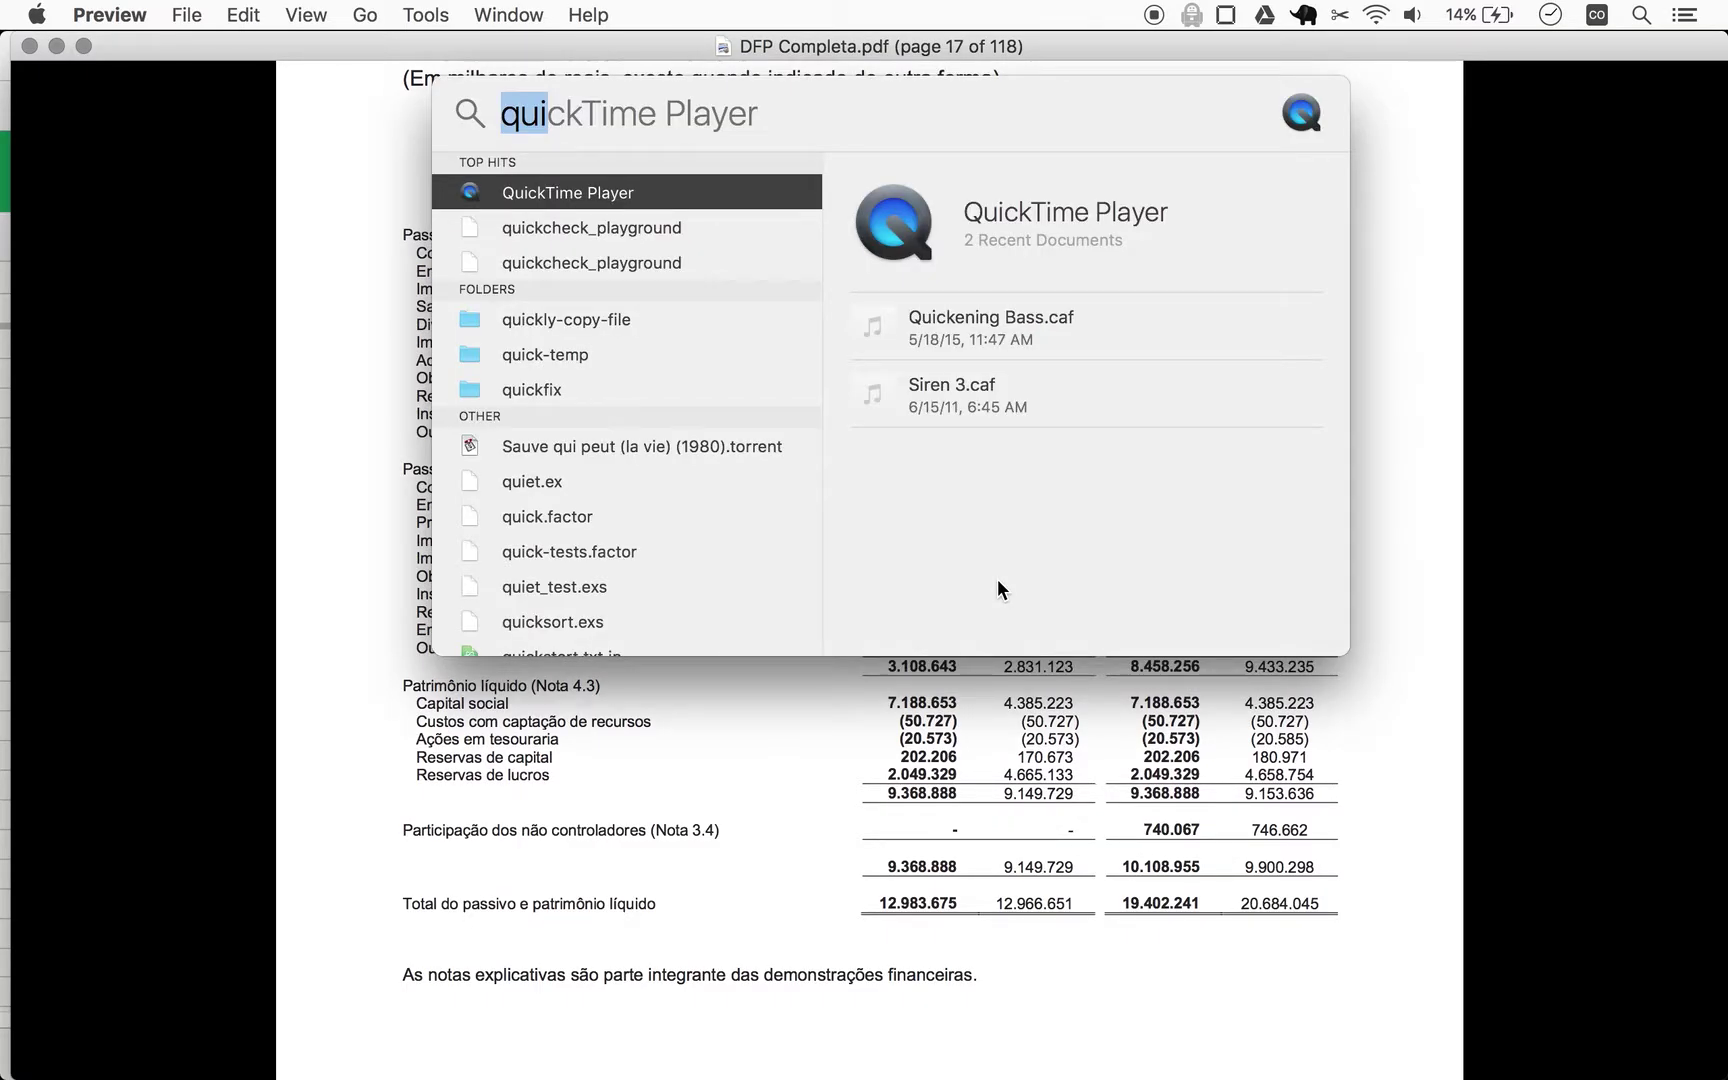
type("calc")
key("Return")
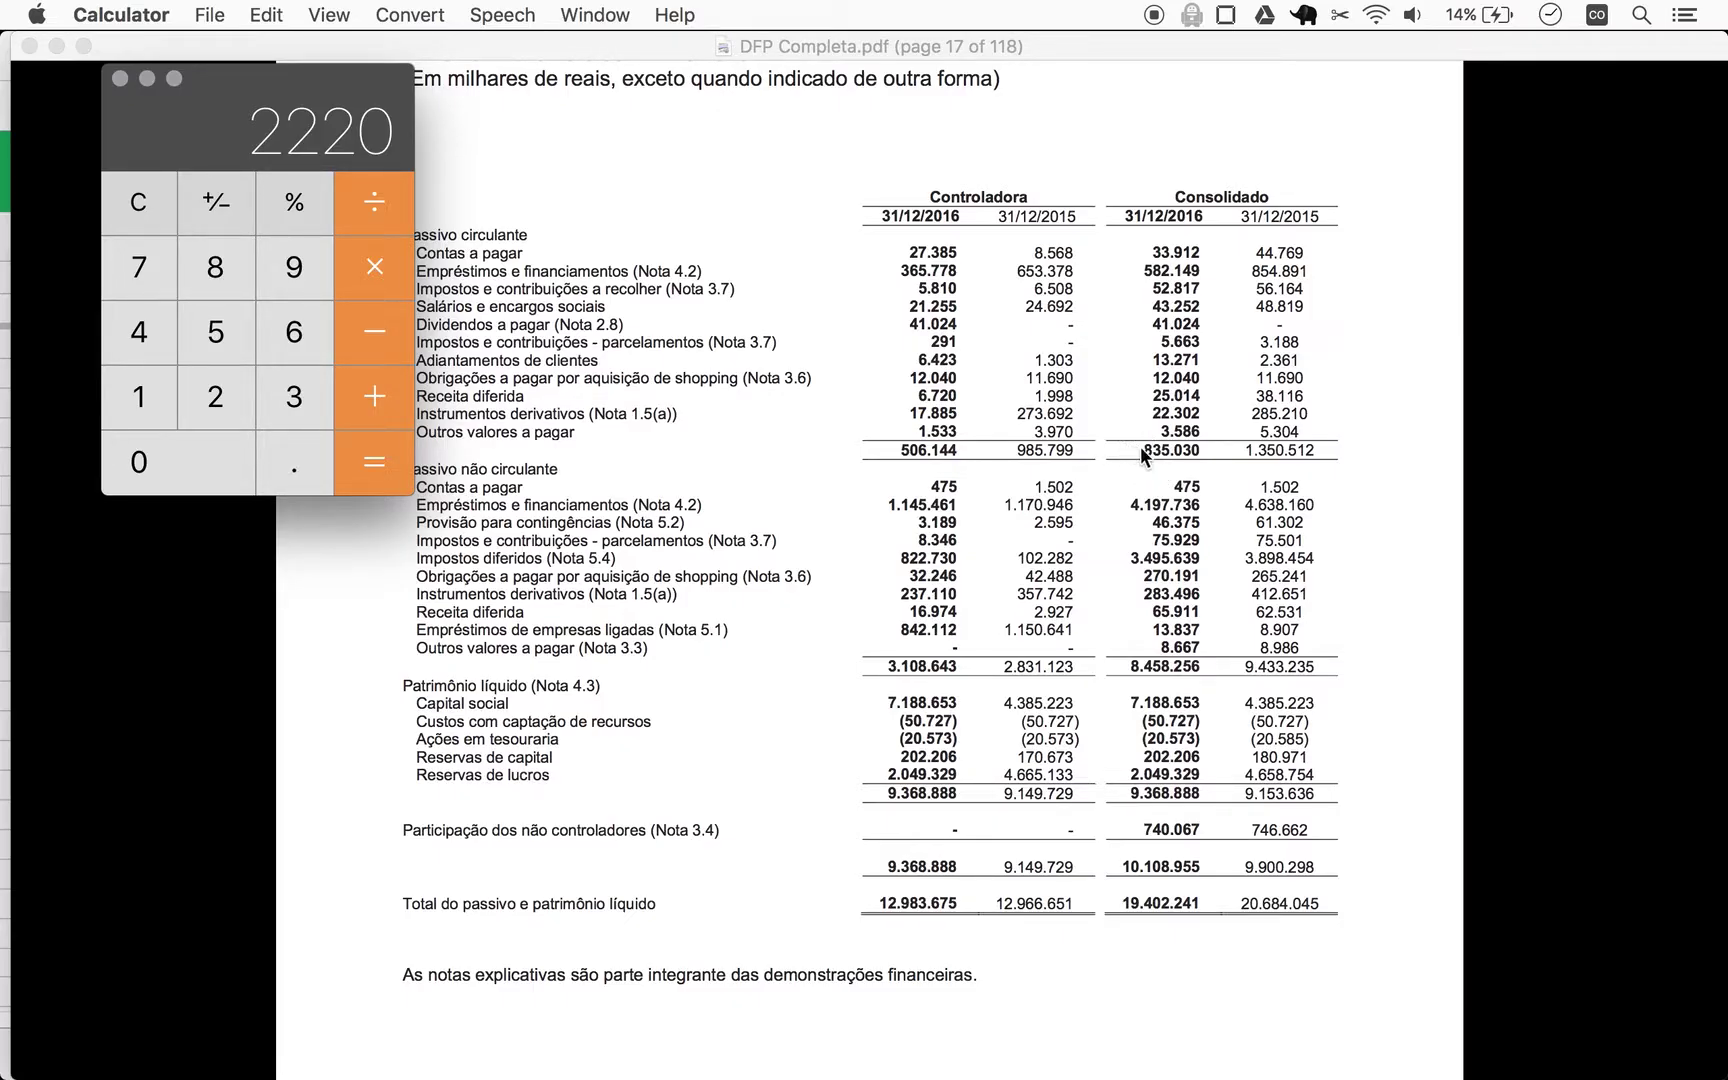
type("835")
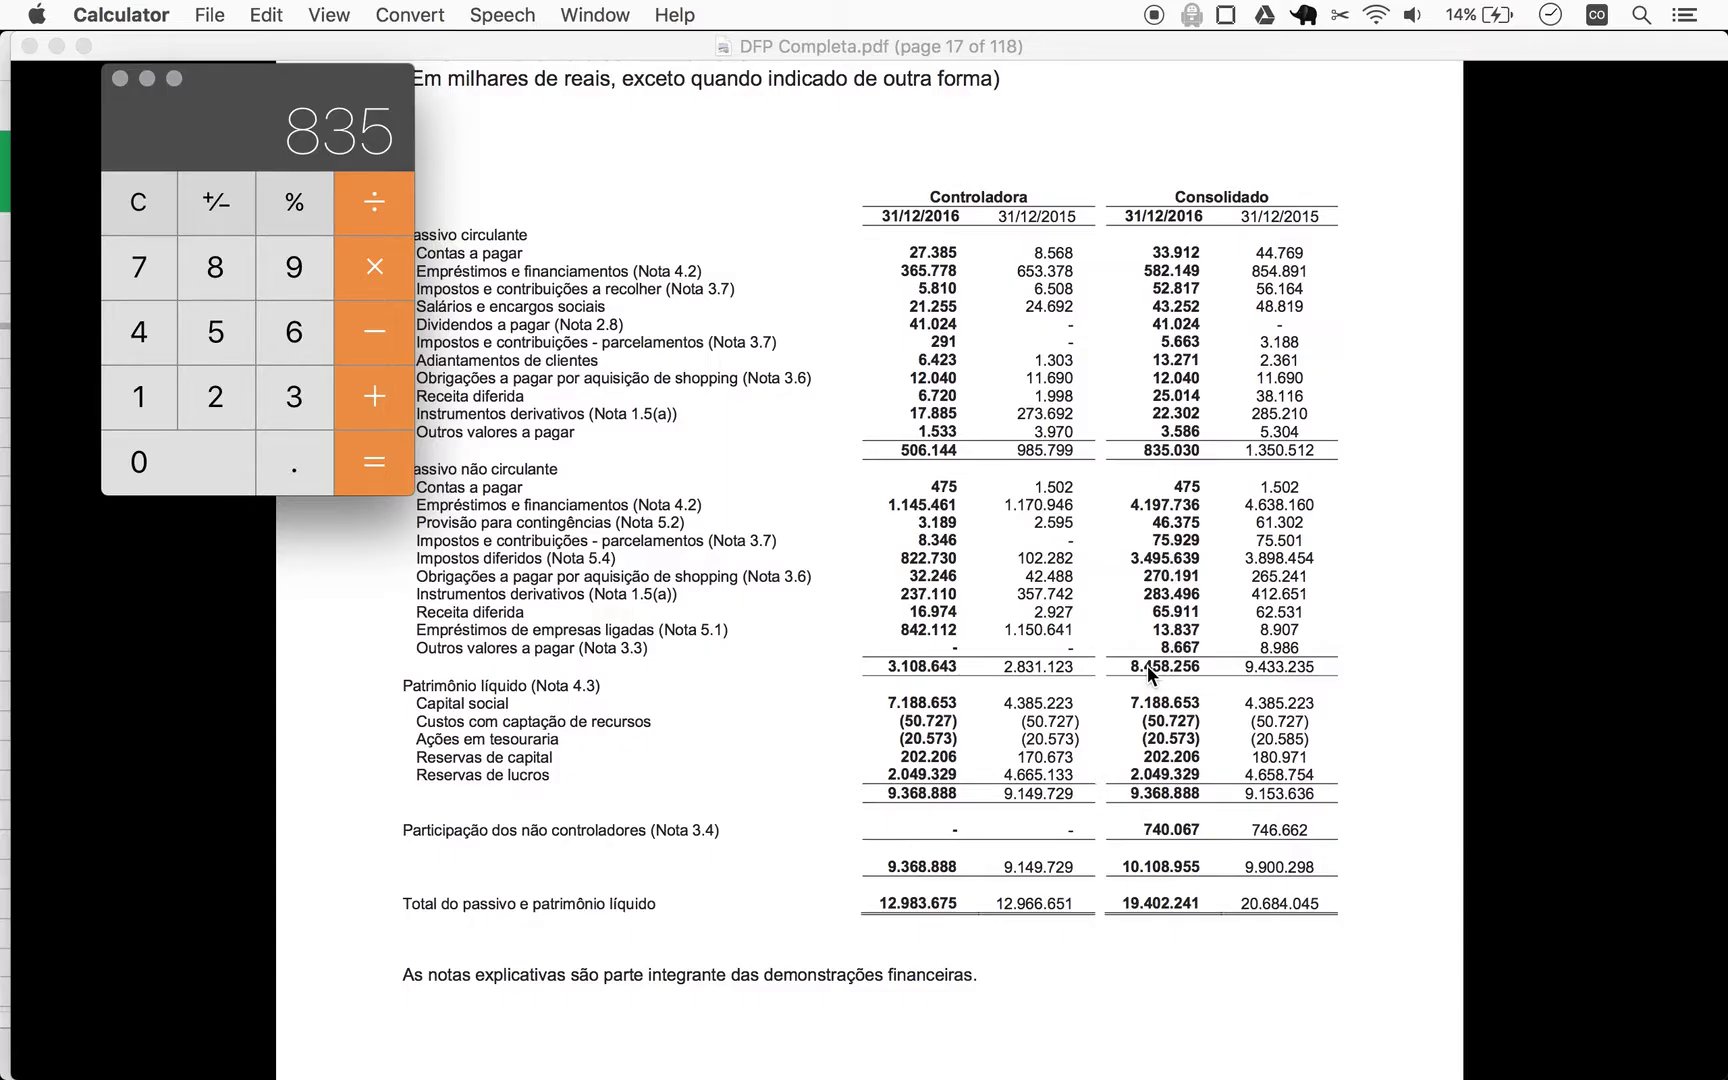
type("+")
type("8458")
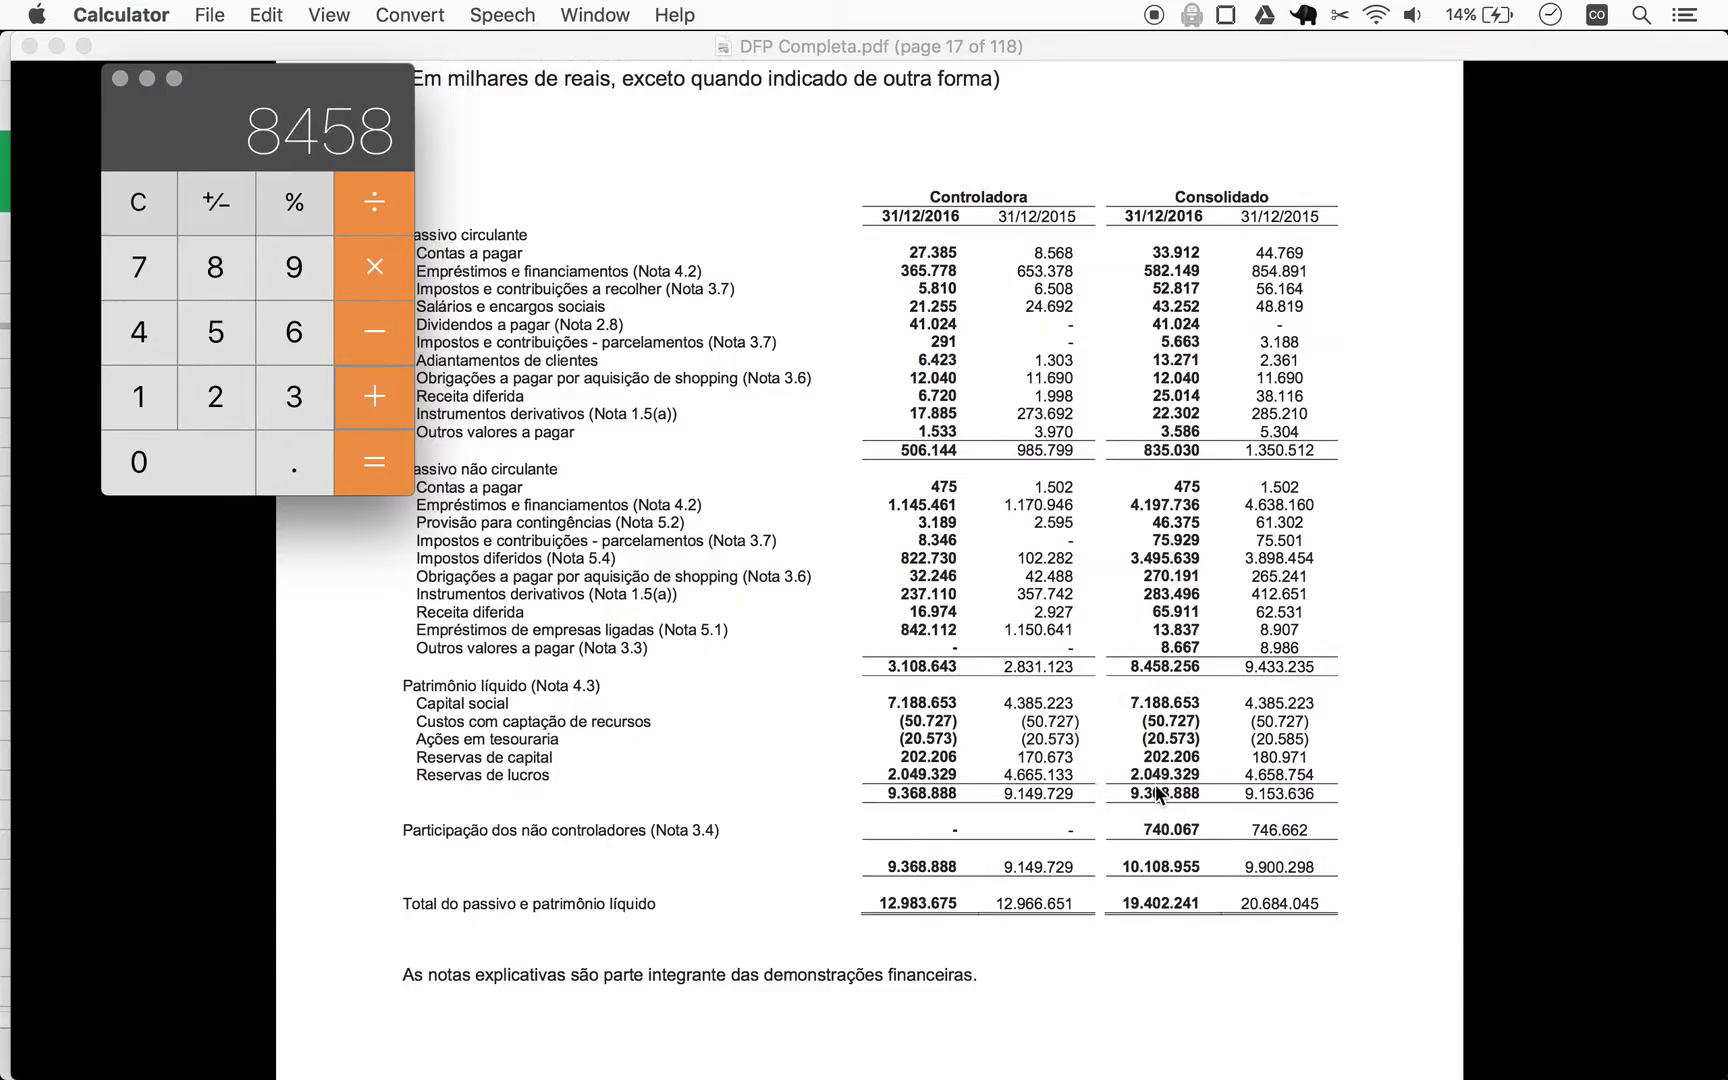
key("Return")
key("super+Tab")
key("super+Tab")
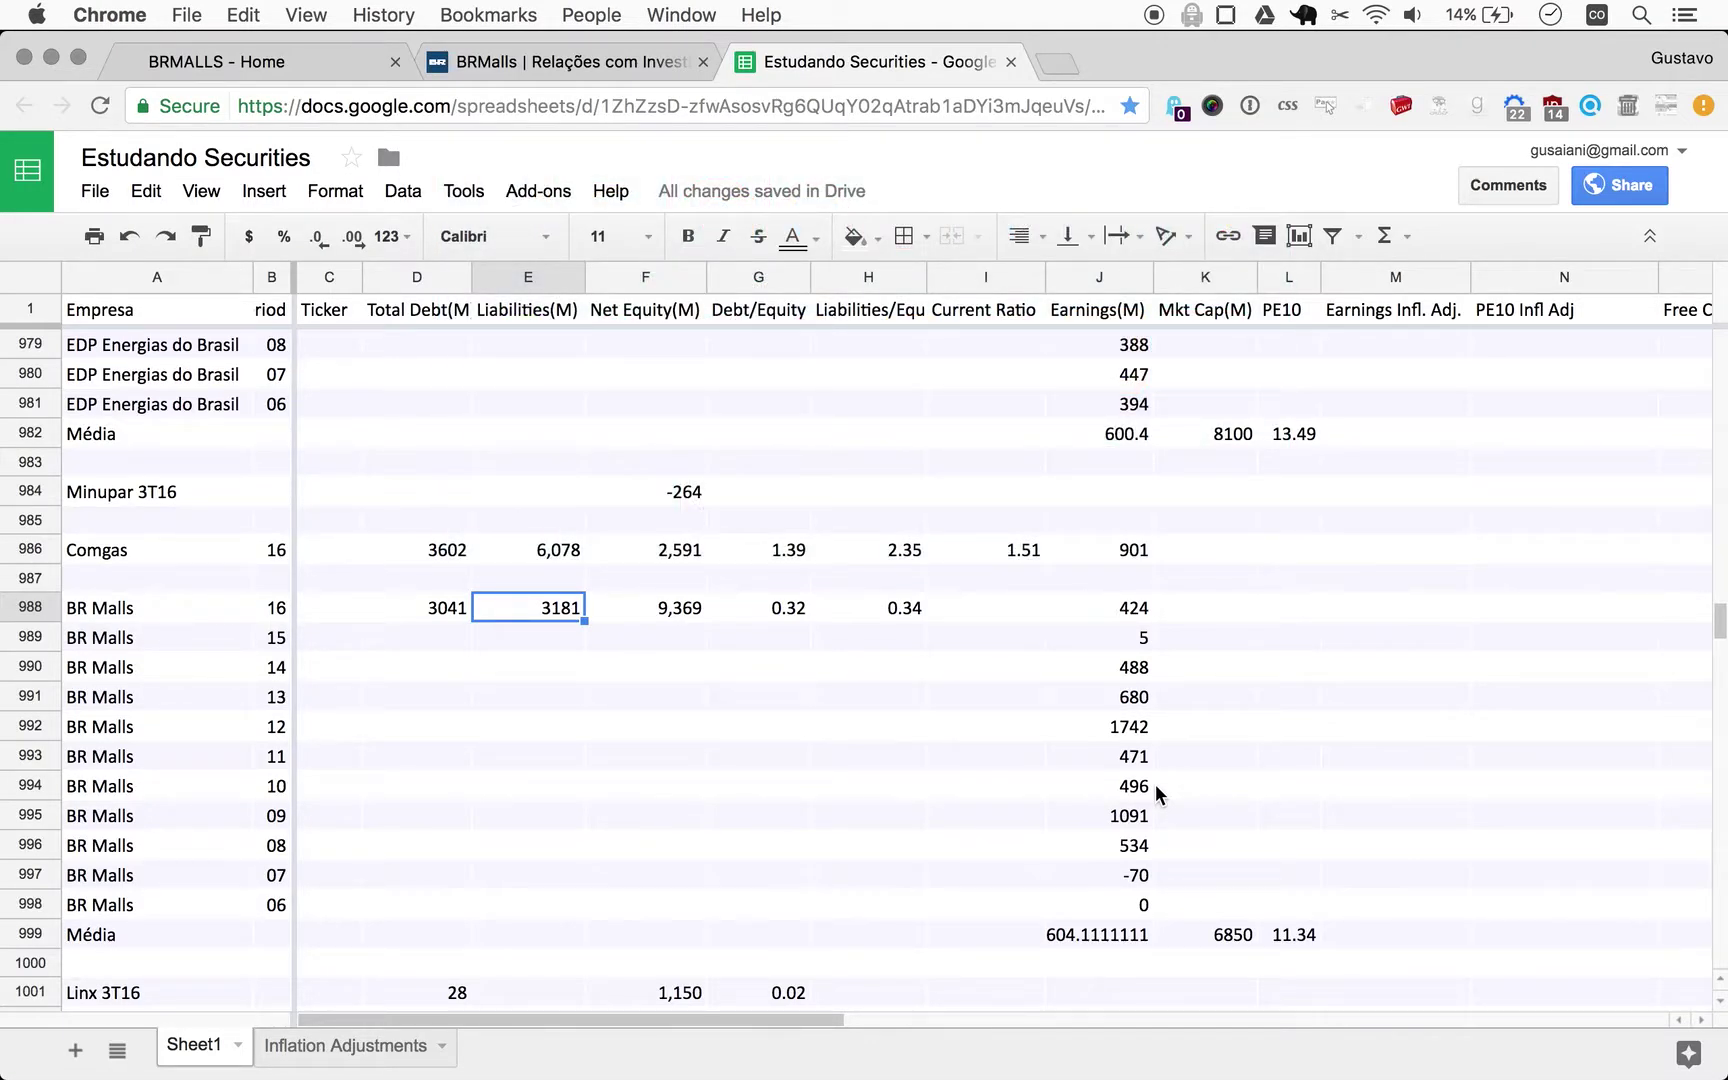
Type 9293 into E988 and check the liabilities/equity ratio becomes 0.99 in H988.
type("9293")
key("Return")
key("Up")
left_click(645, 607)
key("Right")
key("Right")
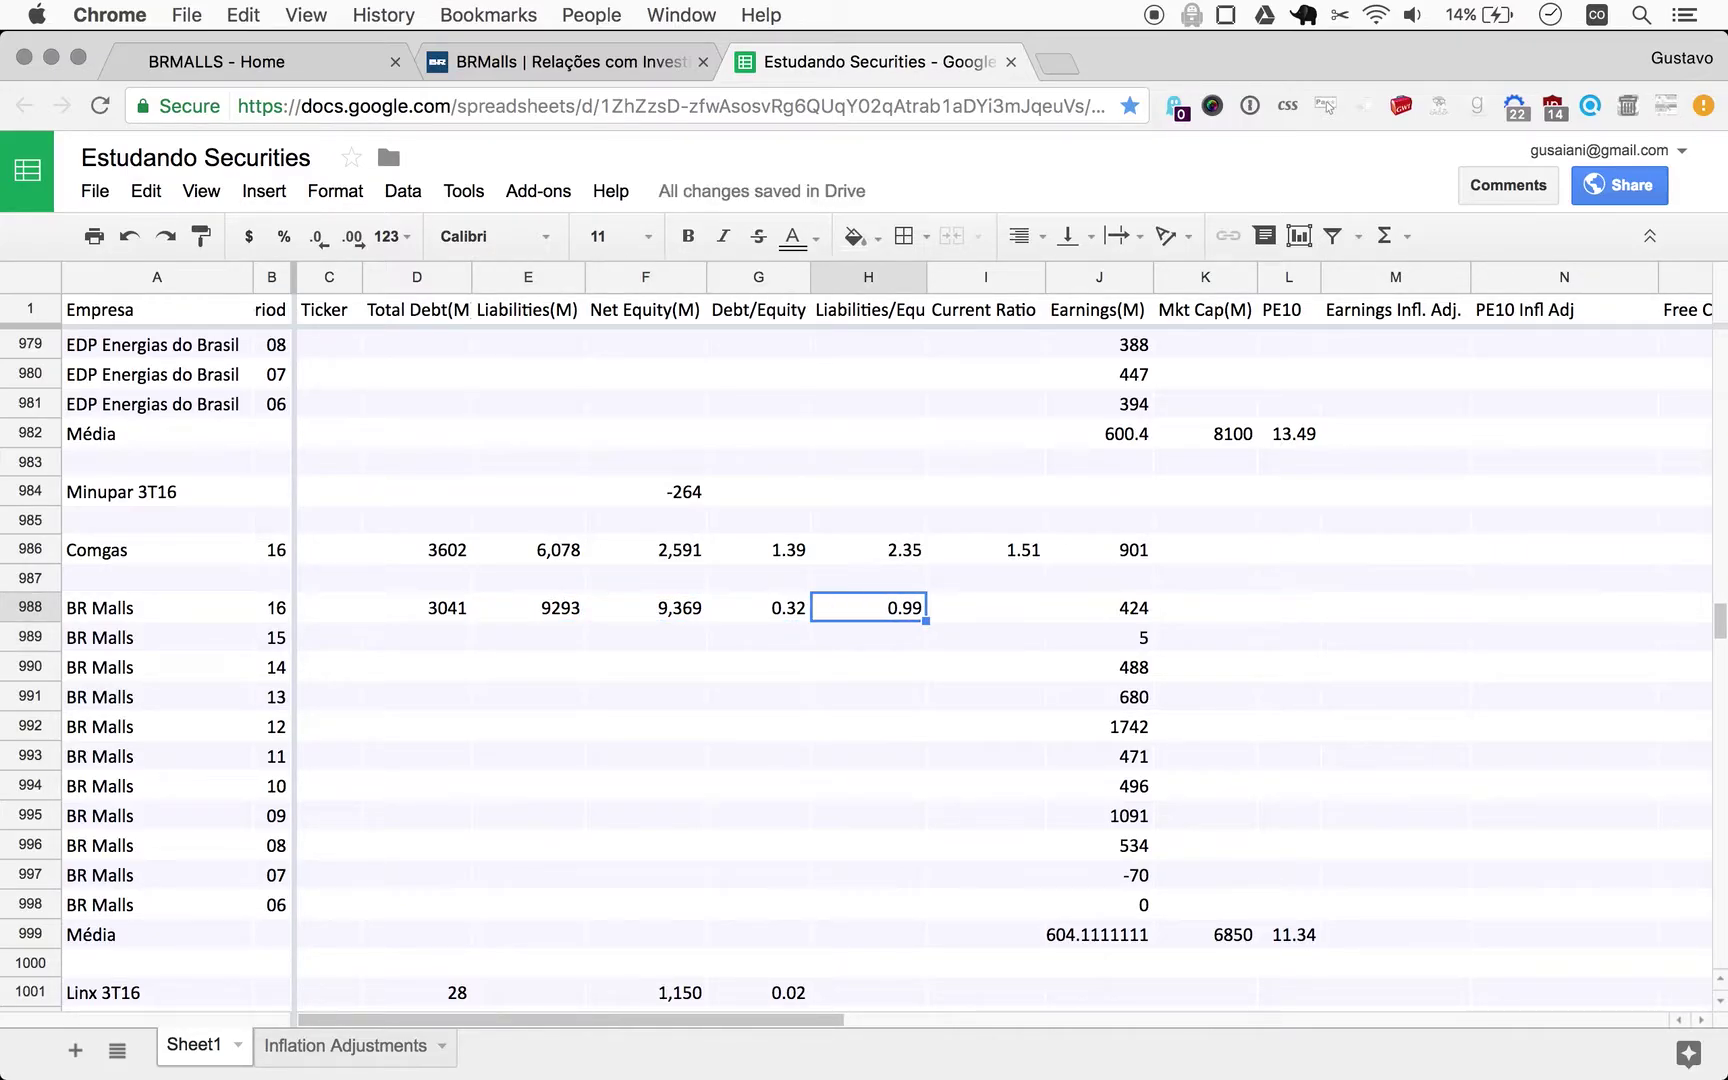
key("Left")
key("Left")
key("Left")
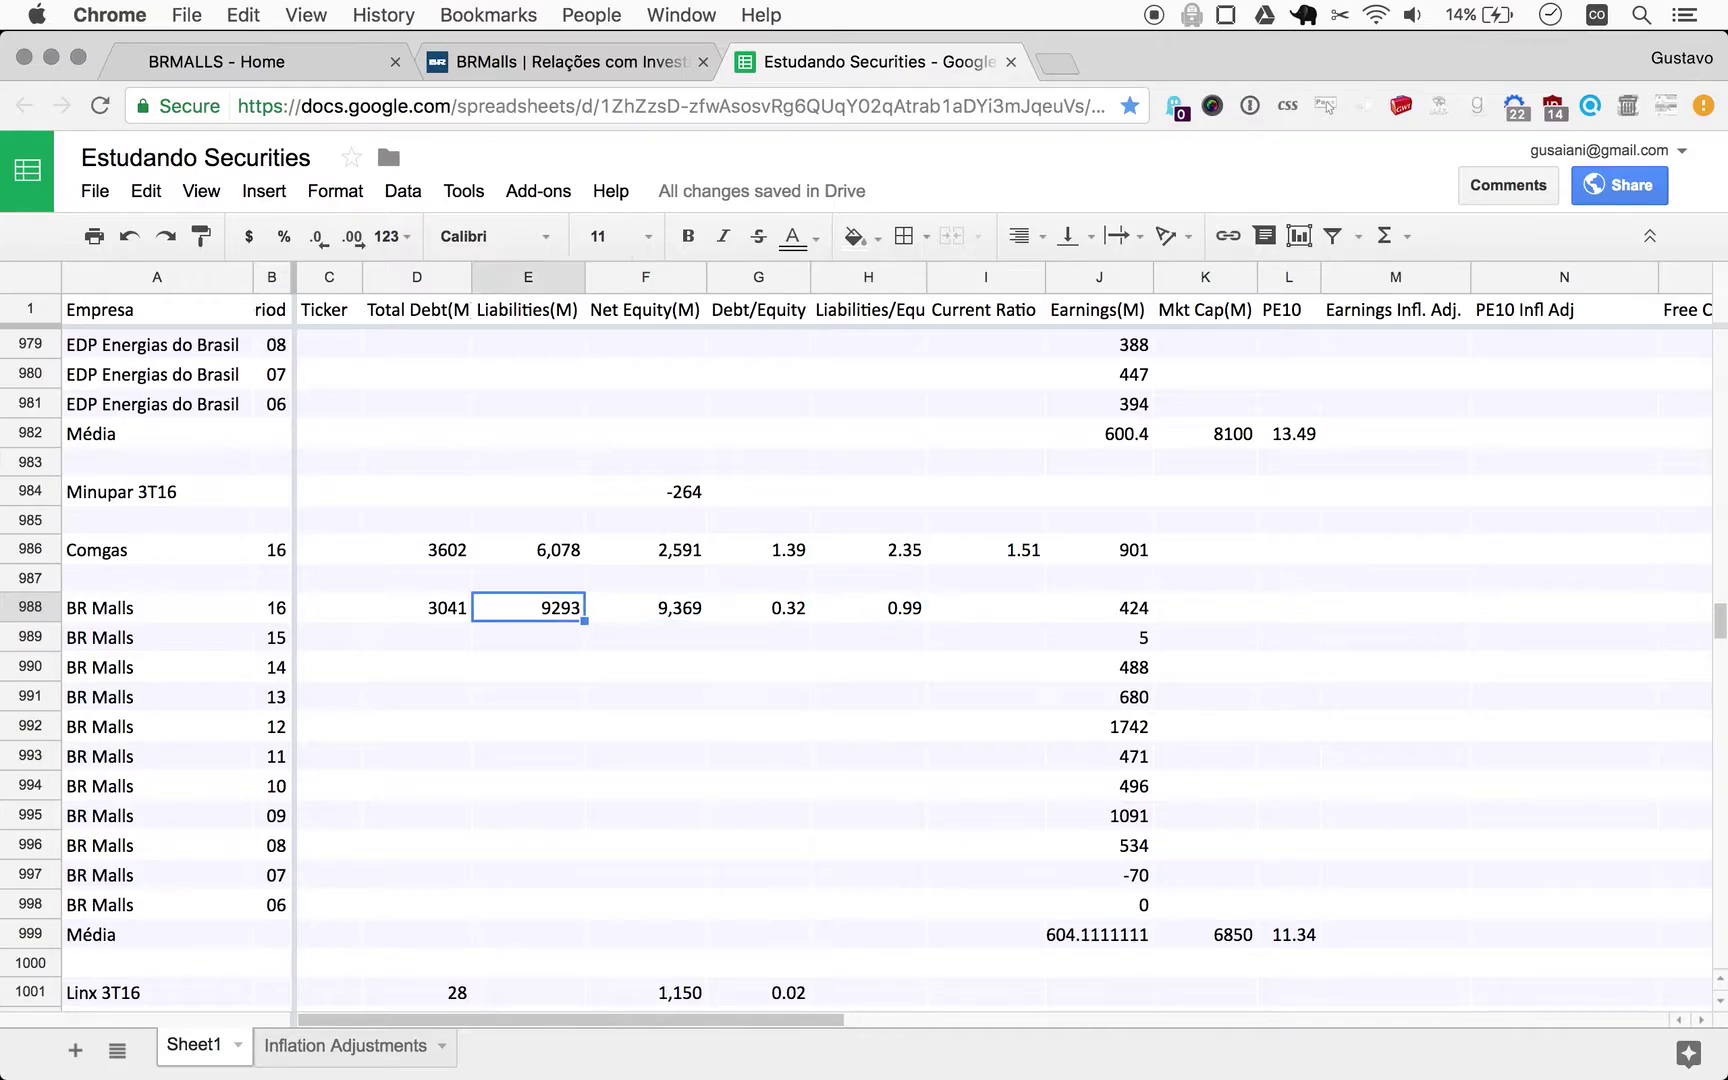
key("Left")
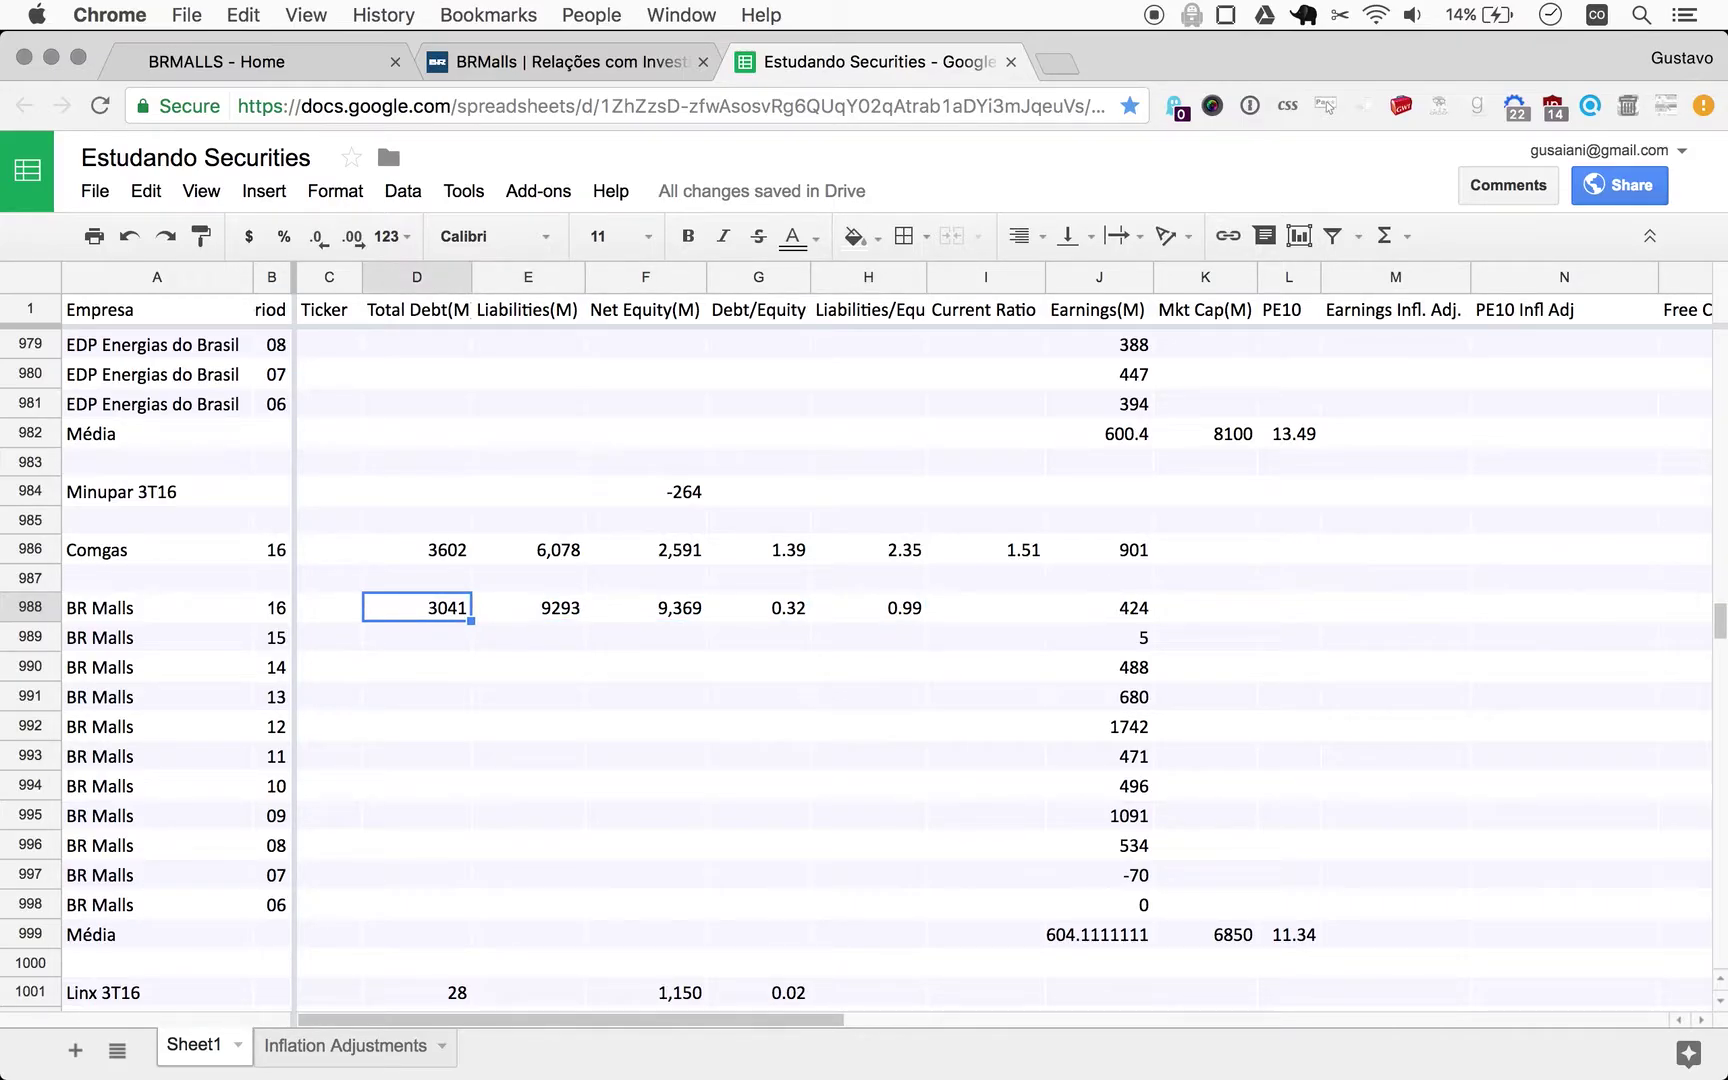
key("super+Tab")
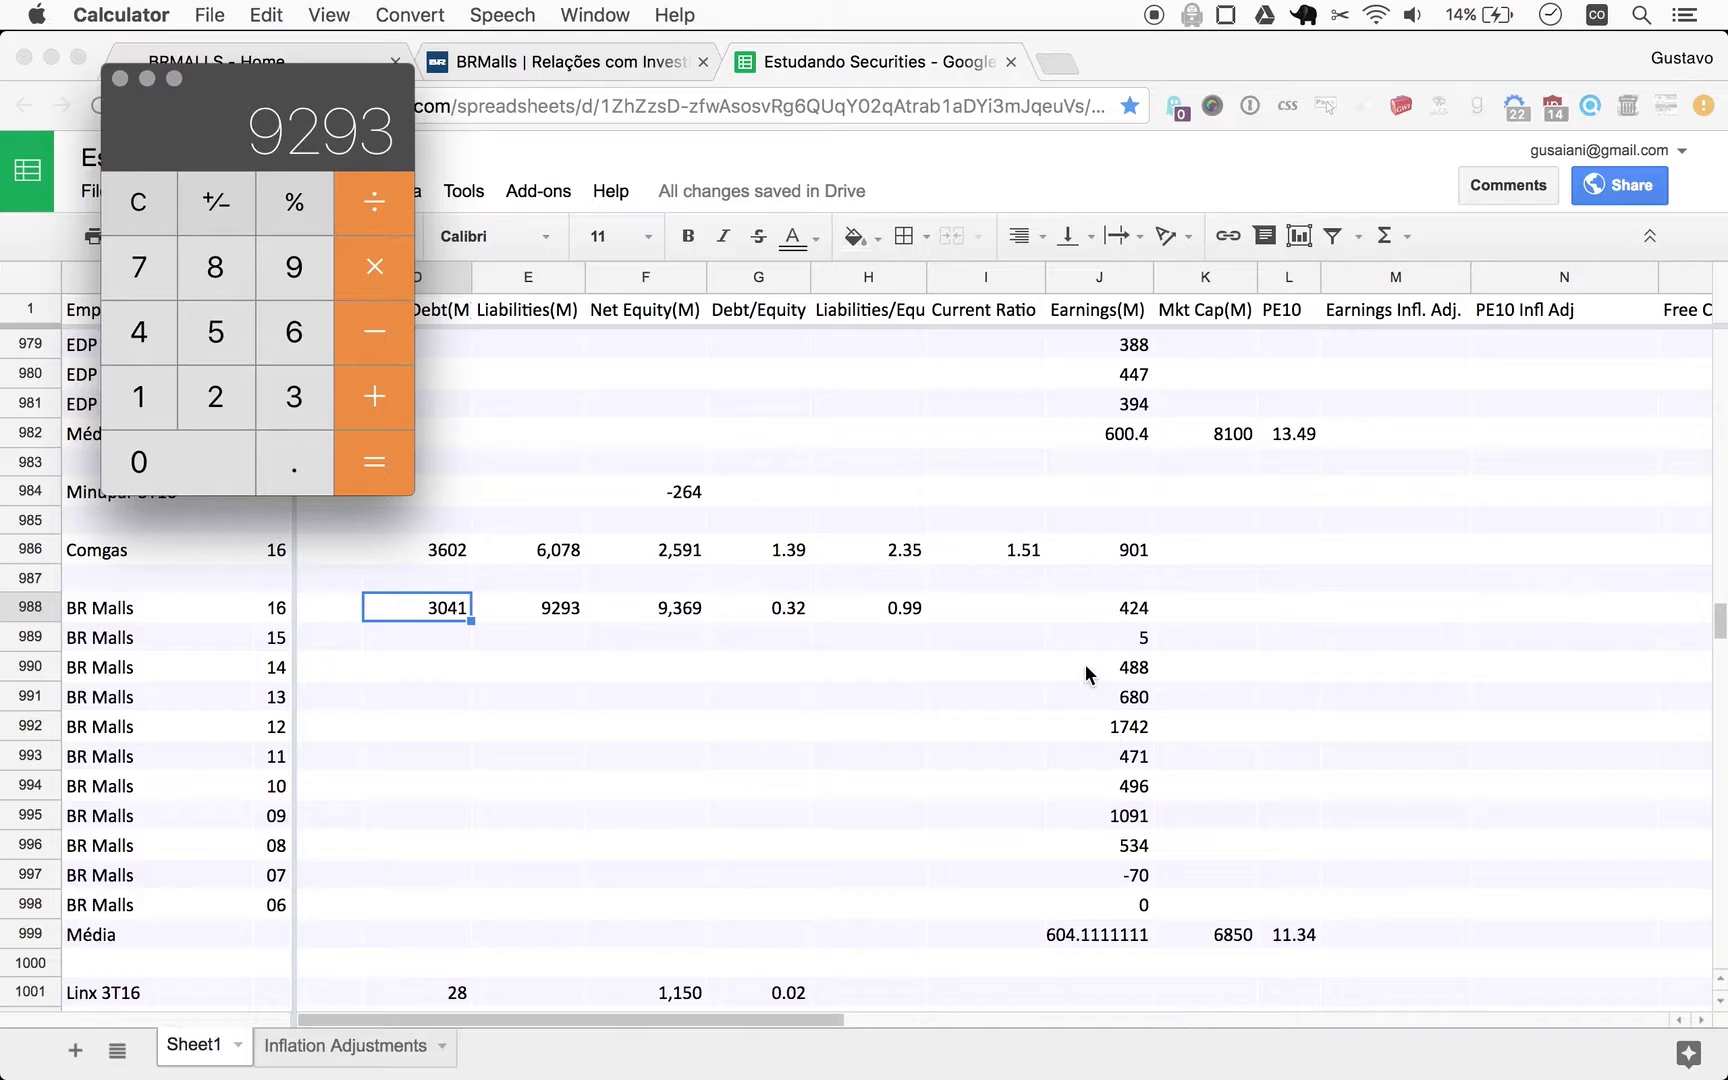
Add the 2016 loans 582 and 4198 in Calculator, then correct the debt total to 4794.
key("super+Tab")
key("super+Tab")
key("super+Tab")
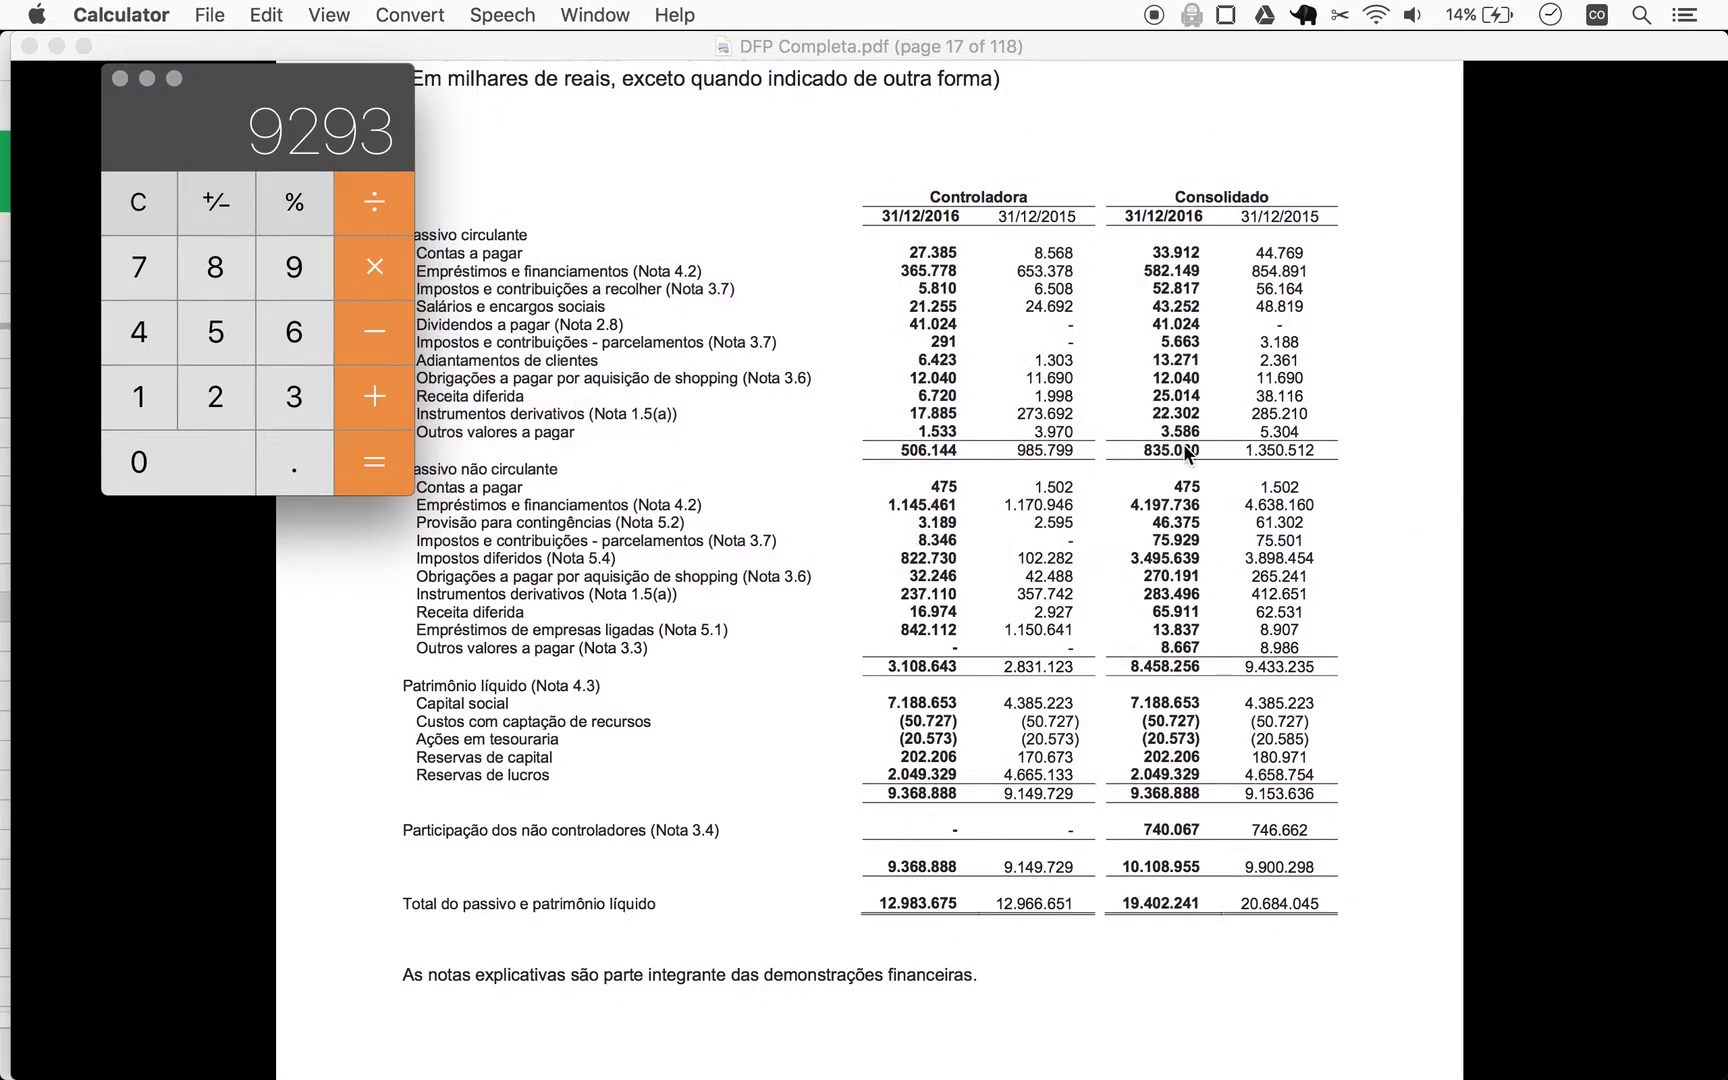
left_click_drag(358, 88, 297, 80)
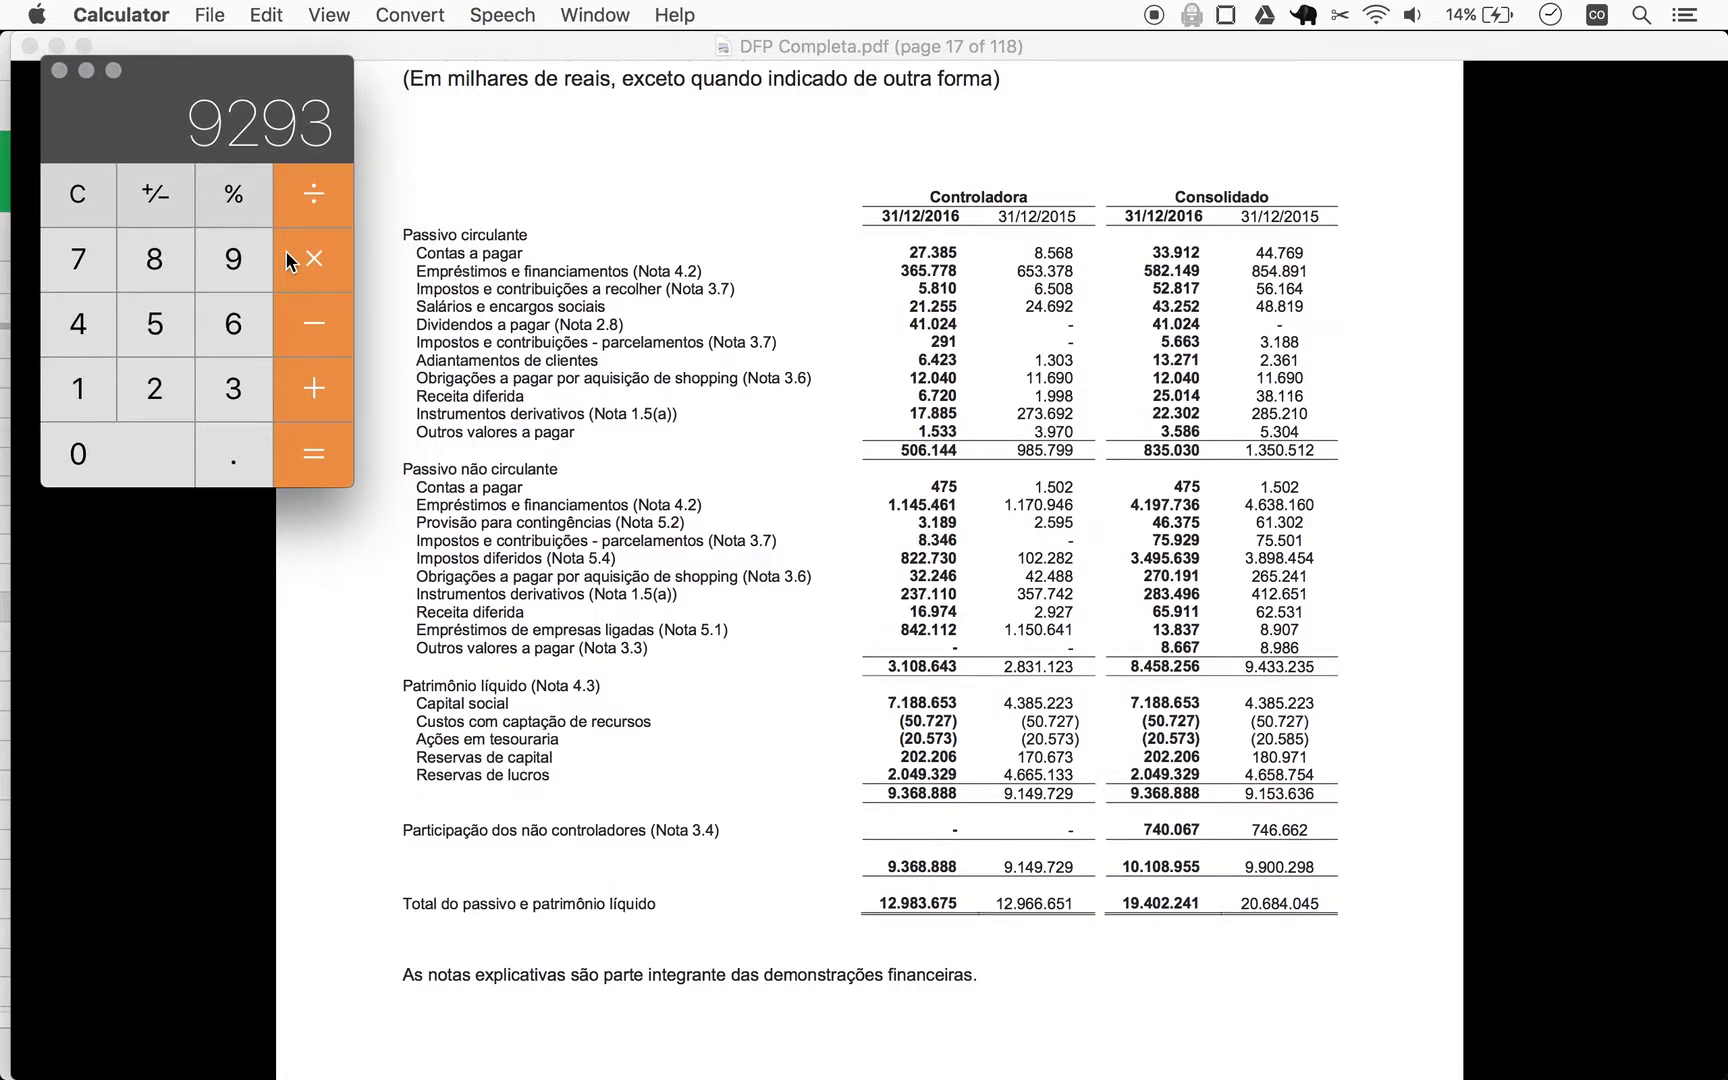
type("582")
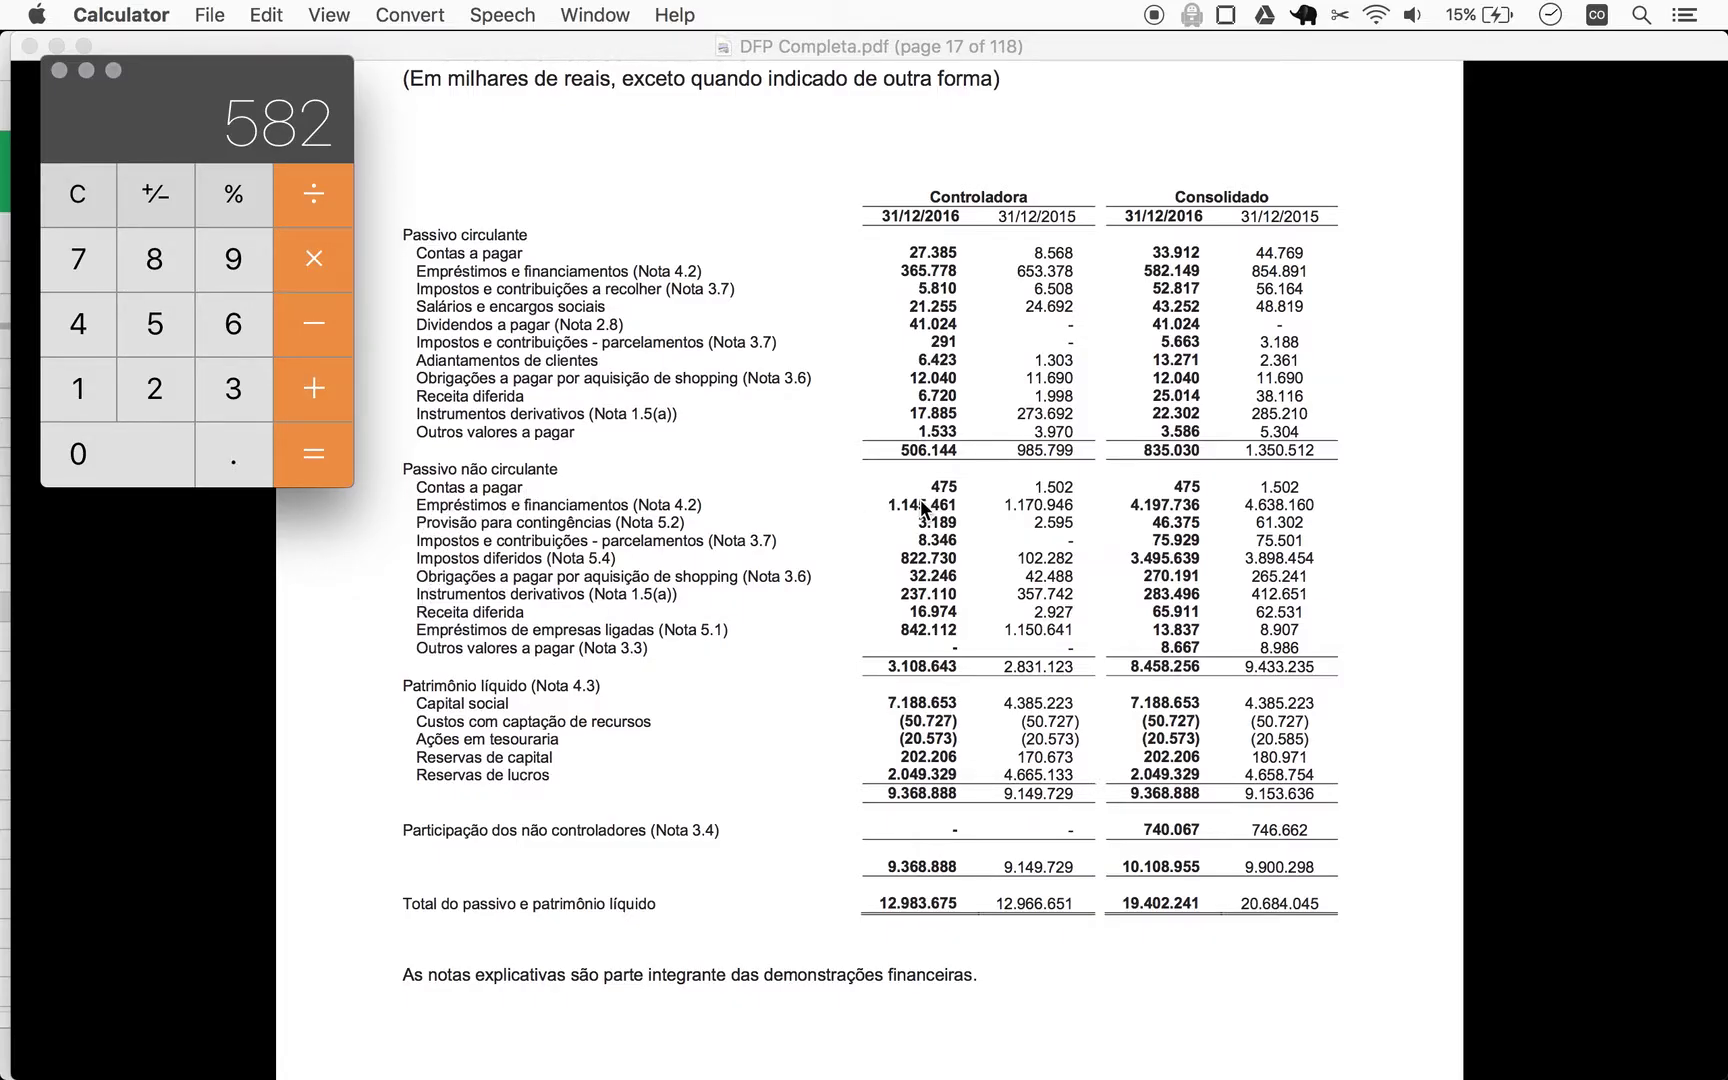
key("plus")
type("419")
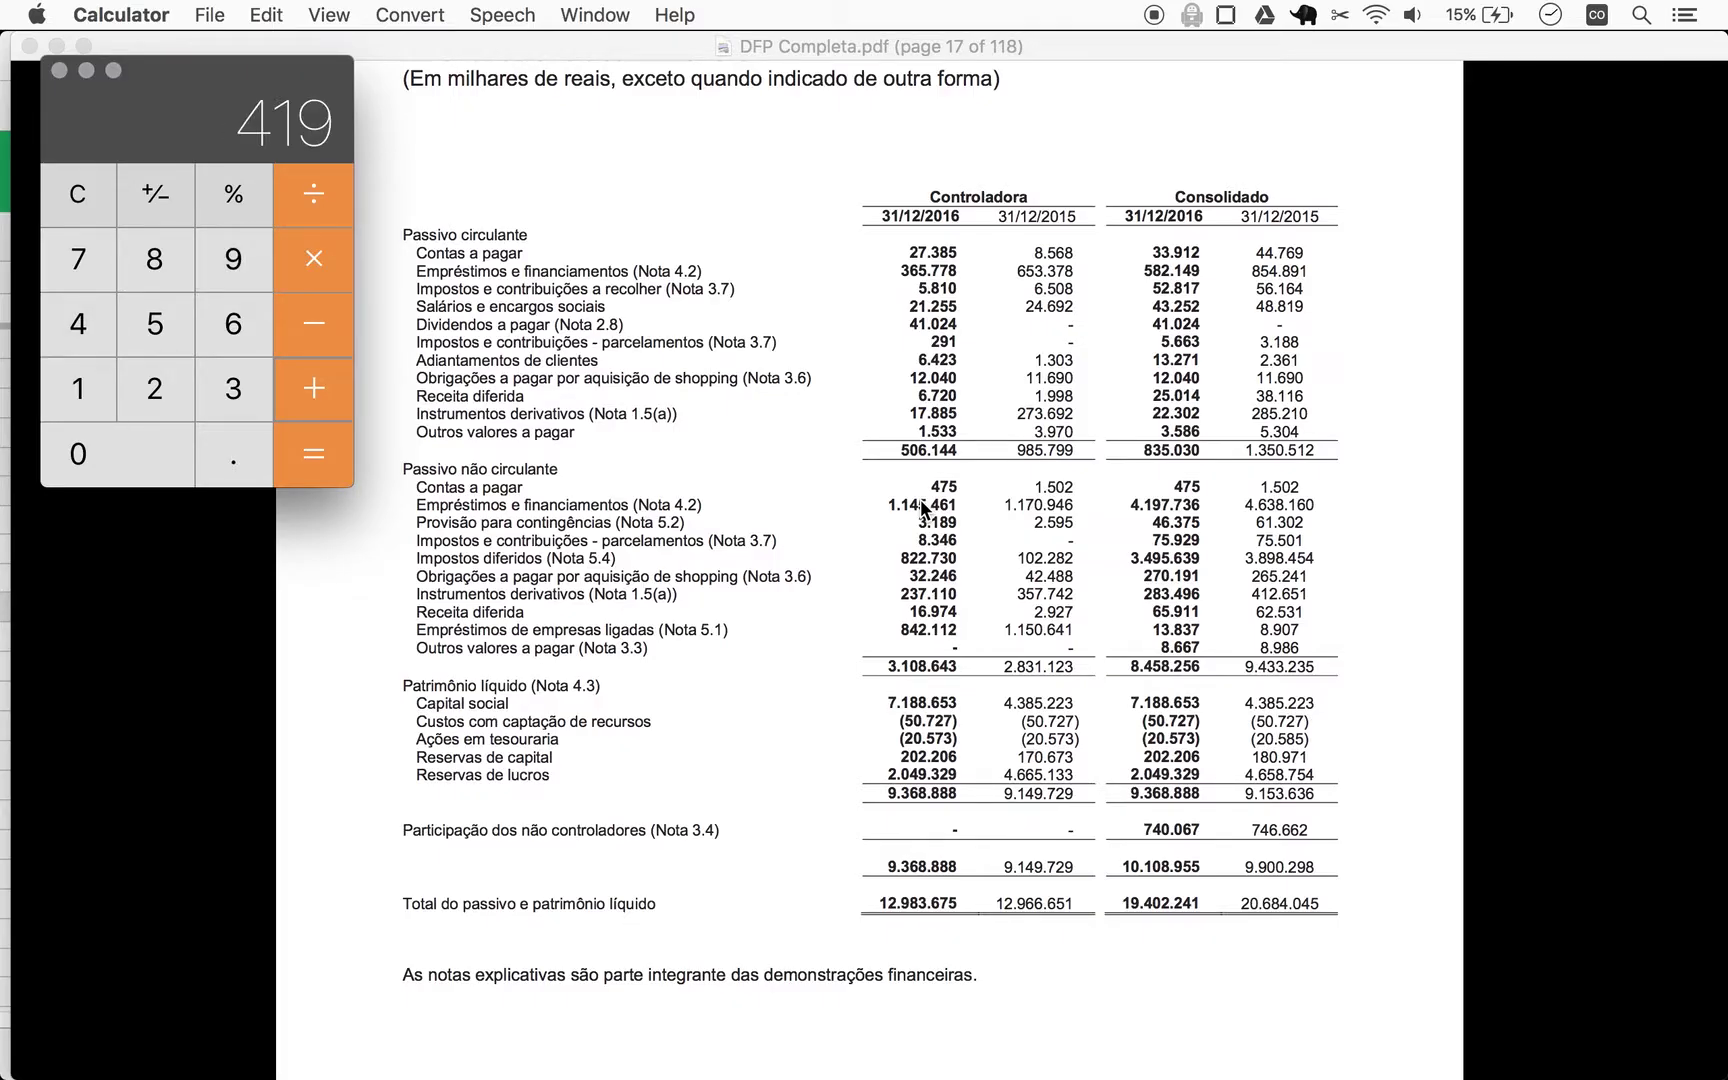
type("8")
key("Return")
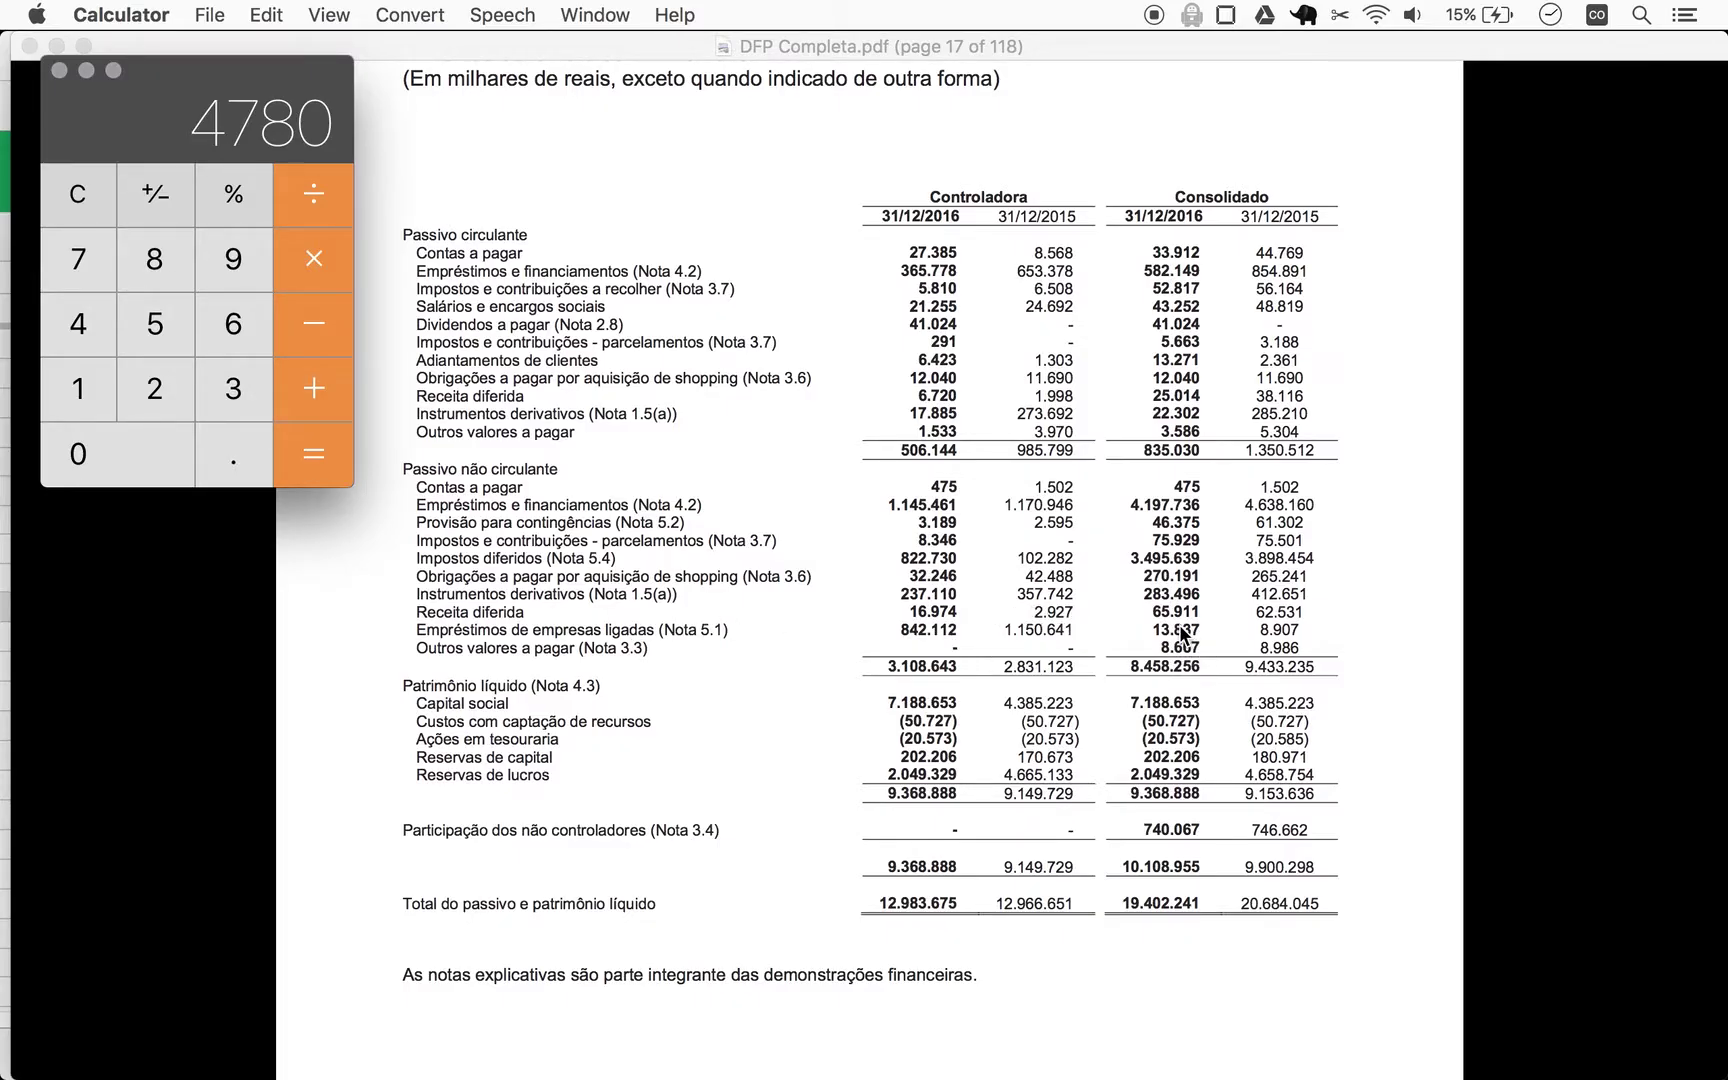
type("4794")
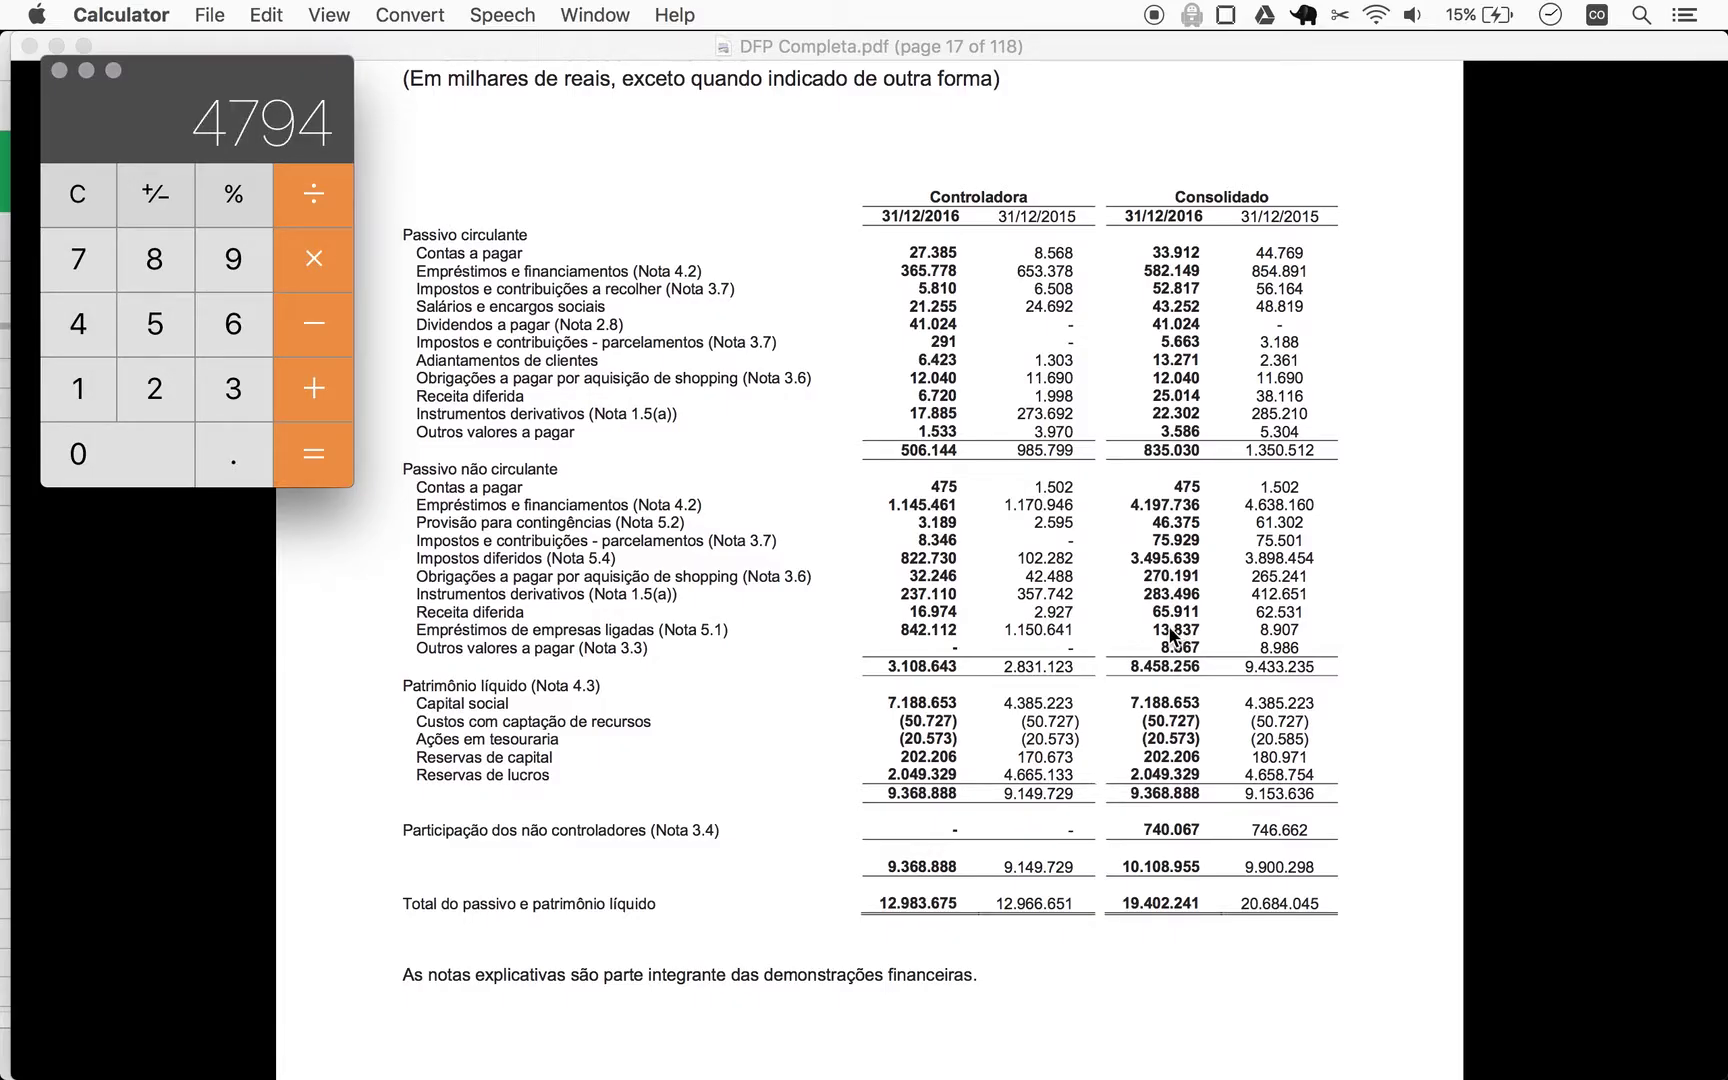
key("super+Tab")
key("super+Tab")
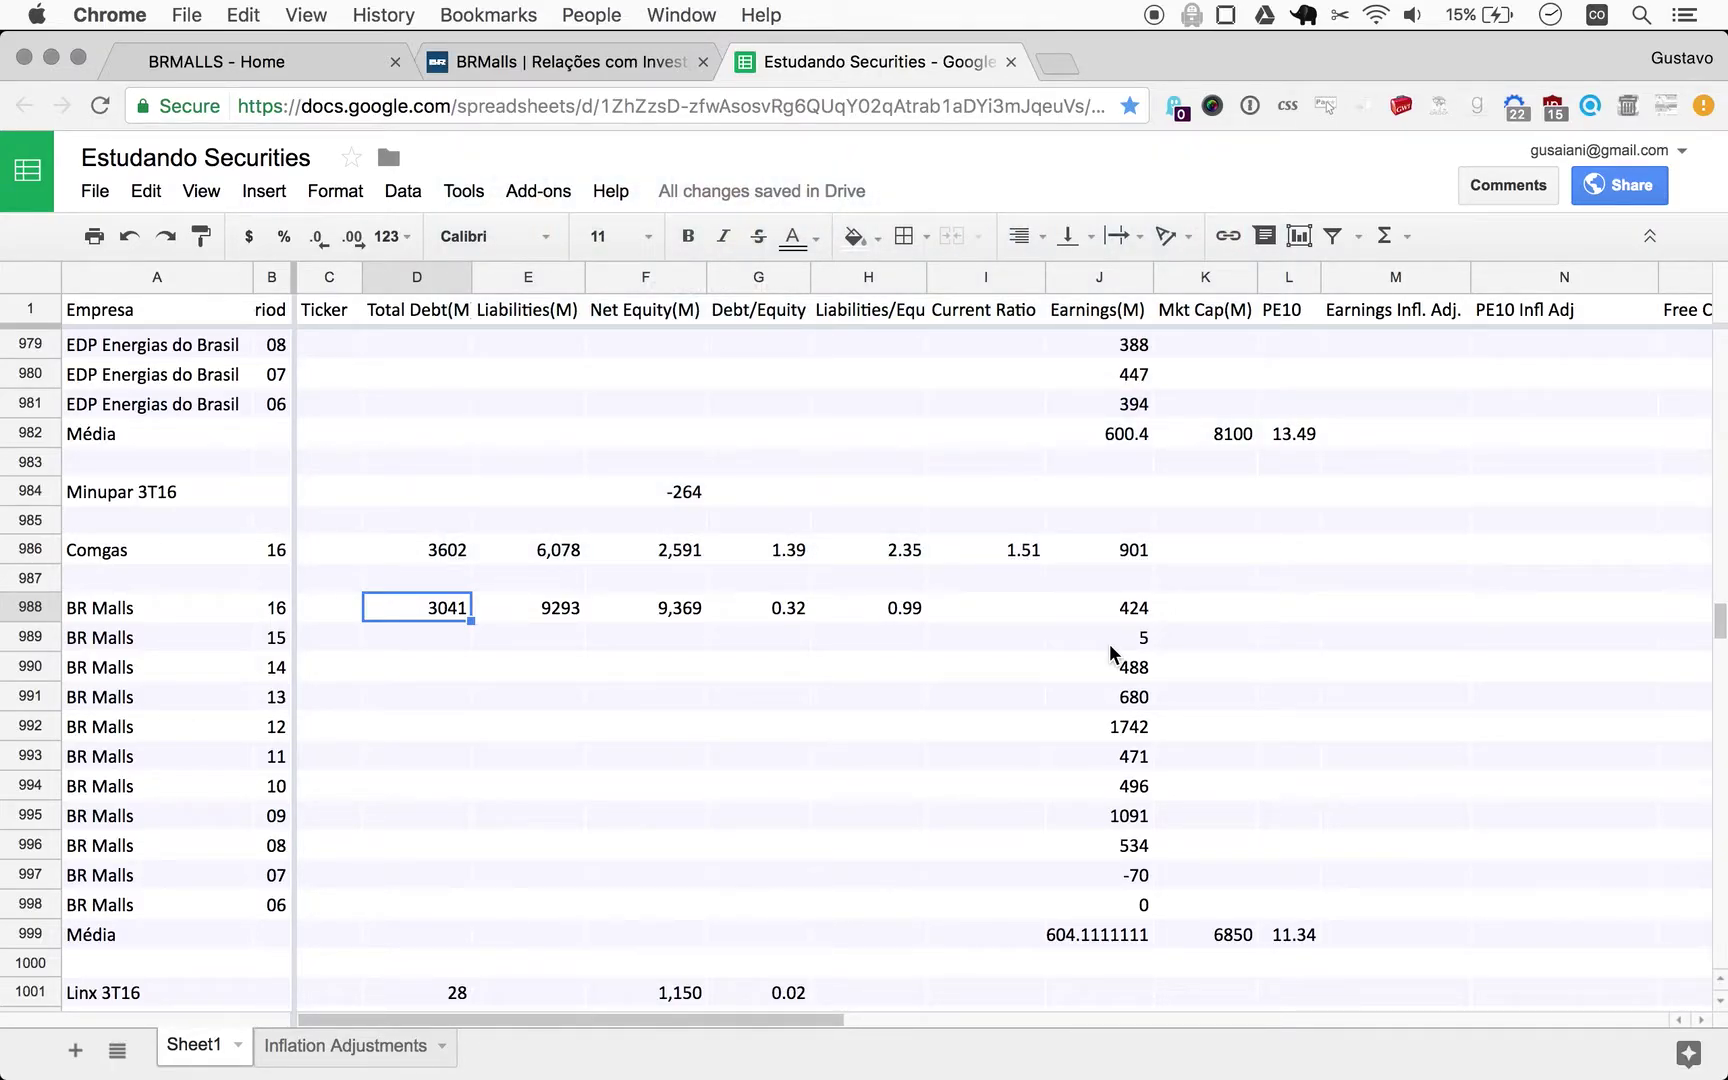
Enter 4794 in D988 as BR Malls' 2016 total debt, giving debt/equity 0.51.
type("4794")
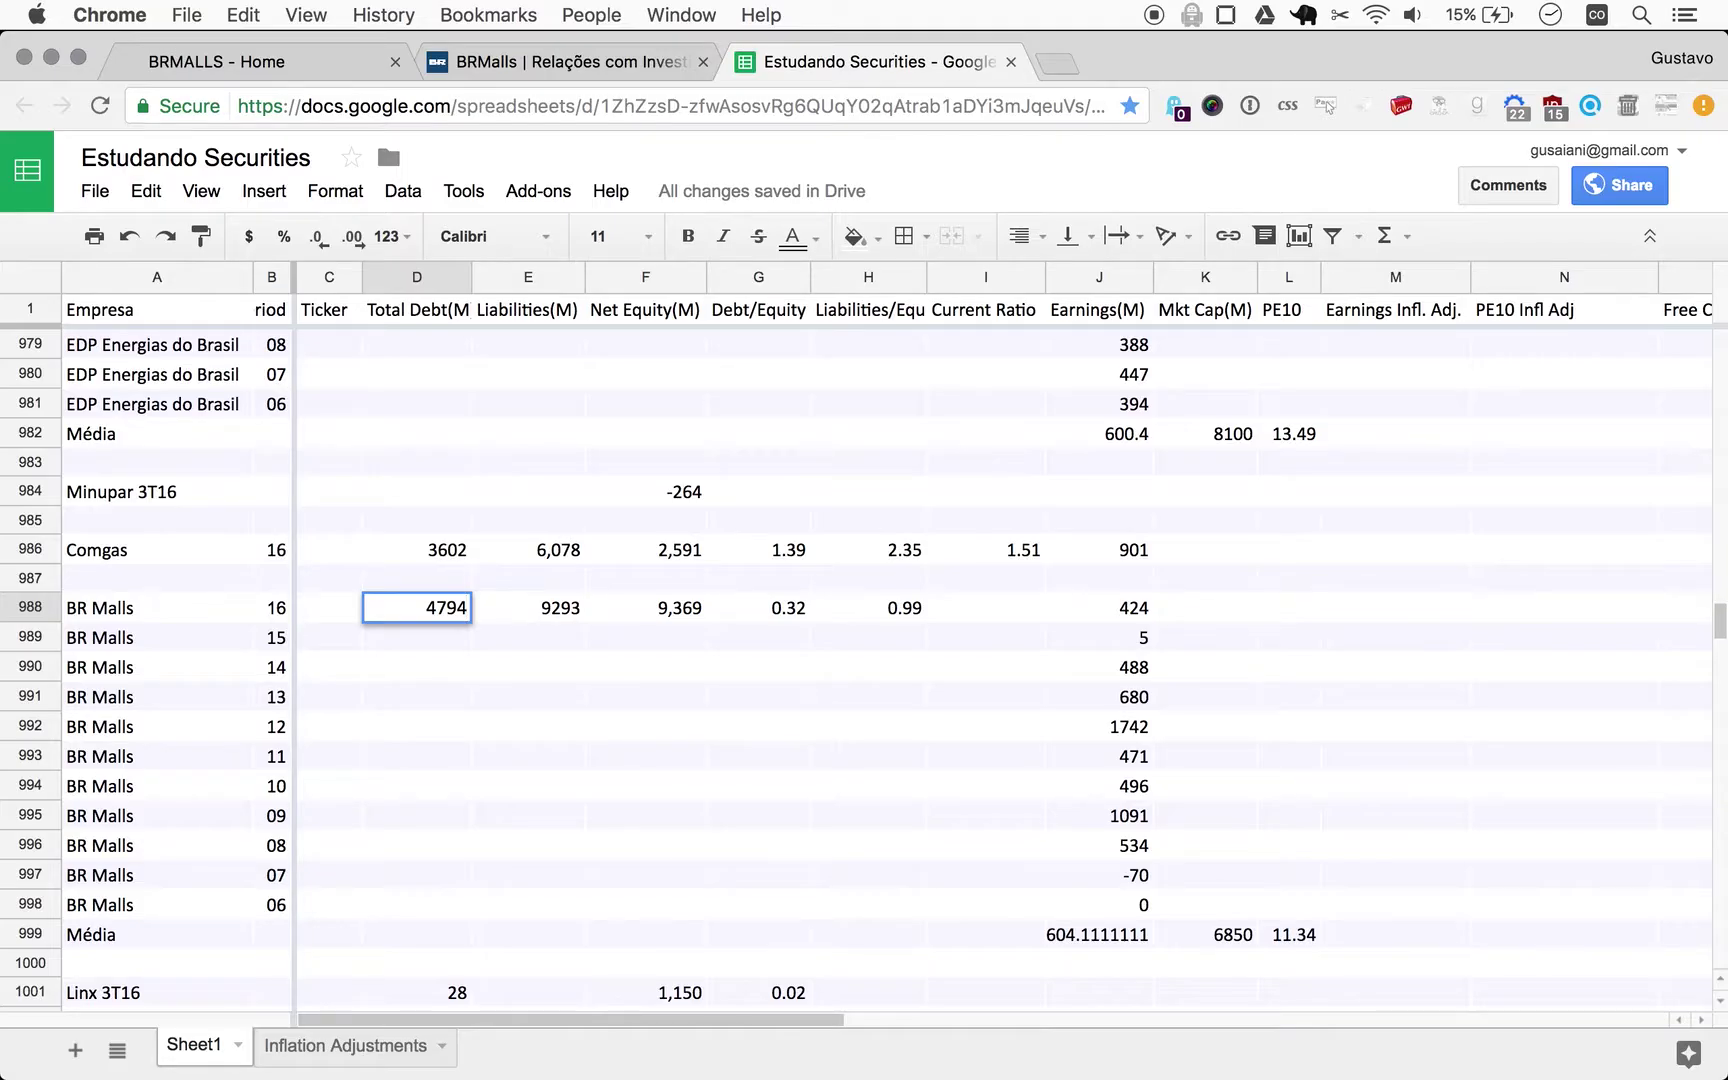
key("Return")
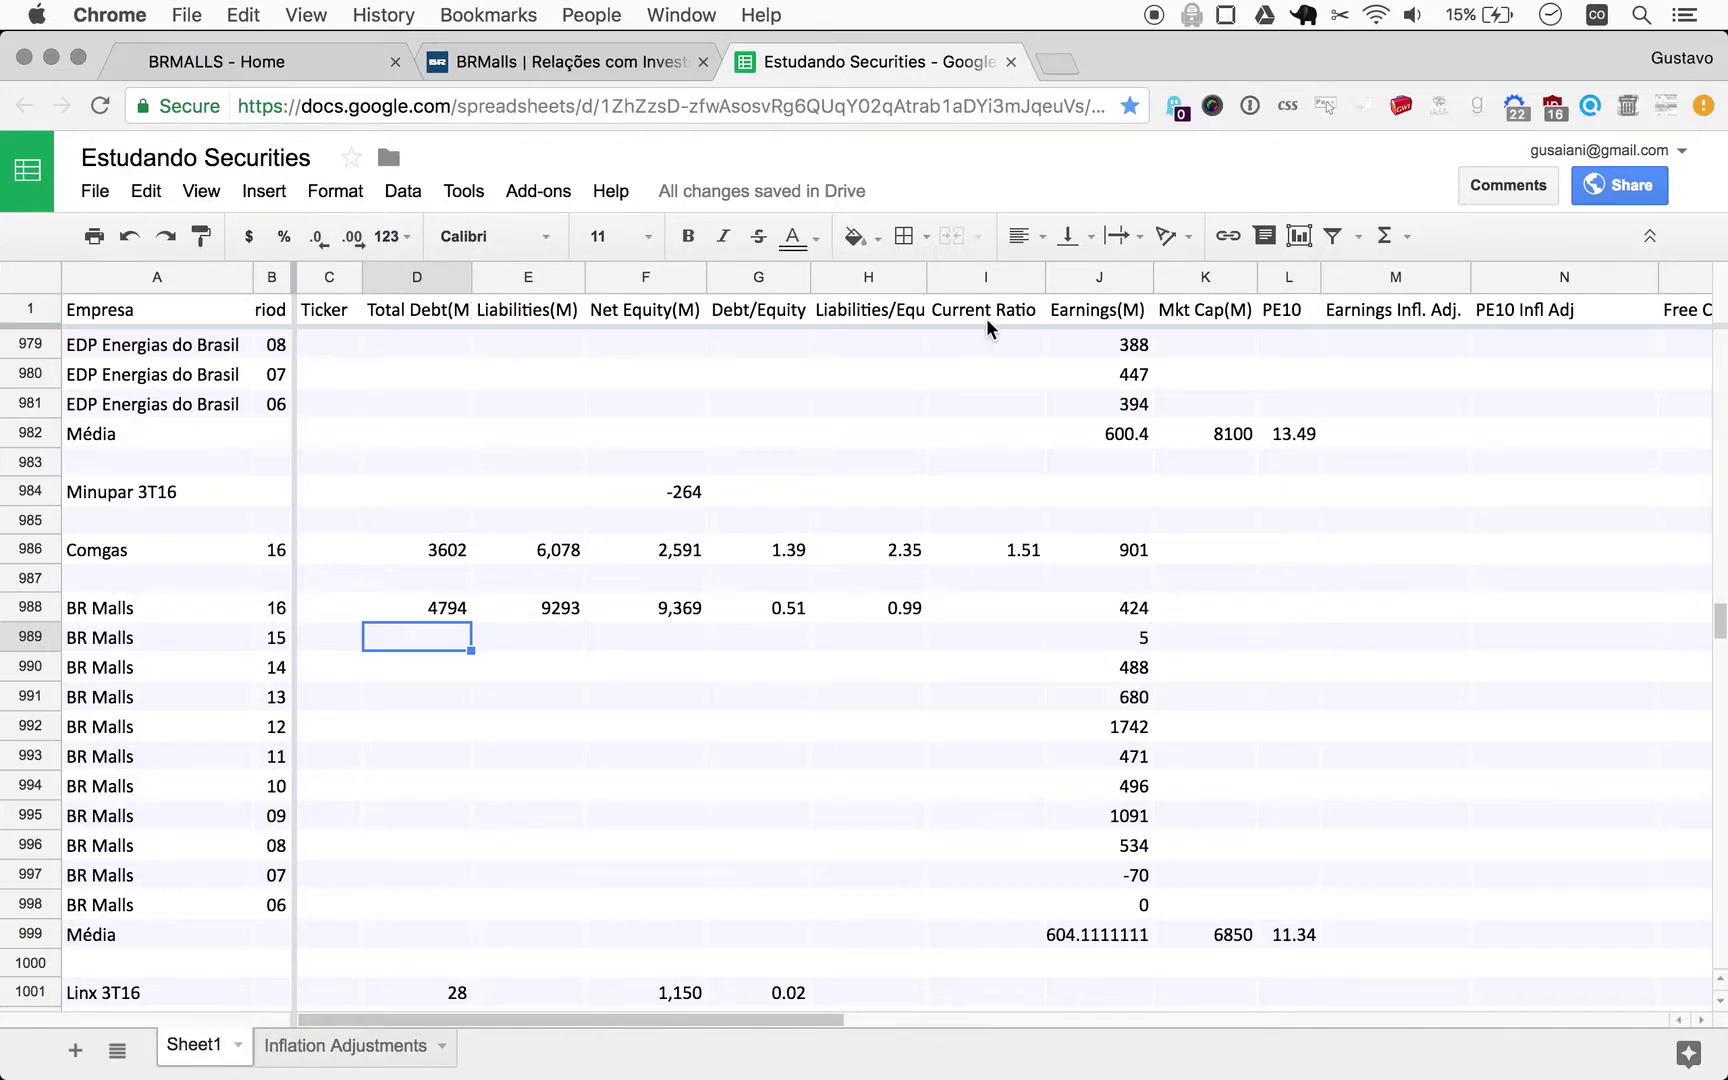
Bring up the balance sheet PDF in Preview and scroll to page 16.
key("ctrl+alt+super+space")
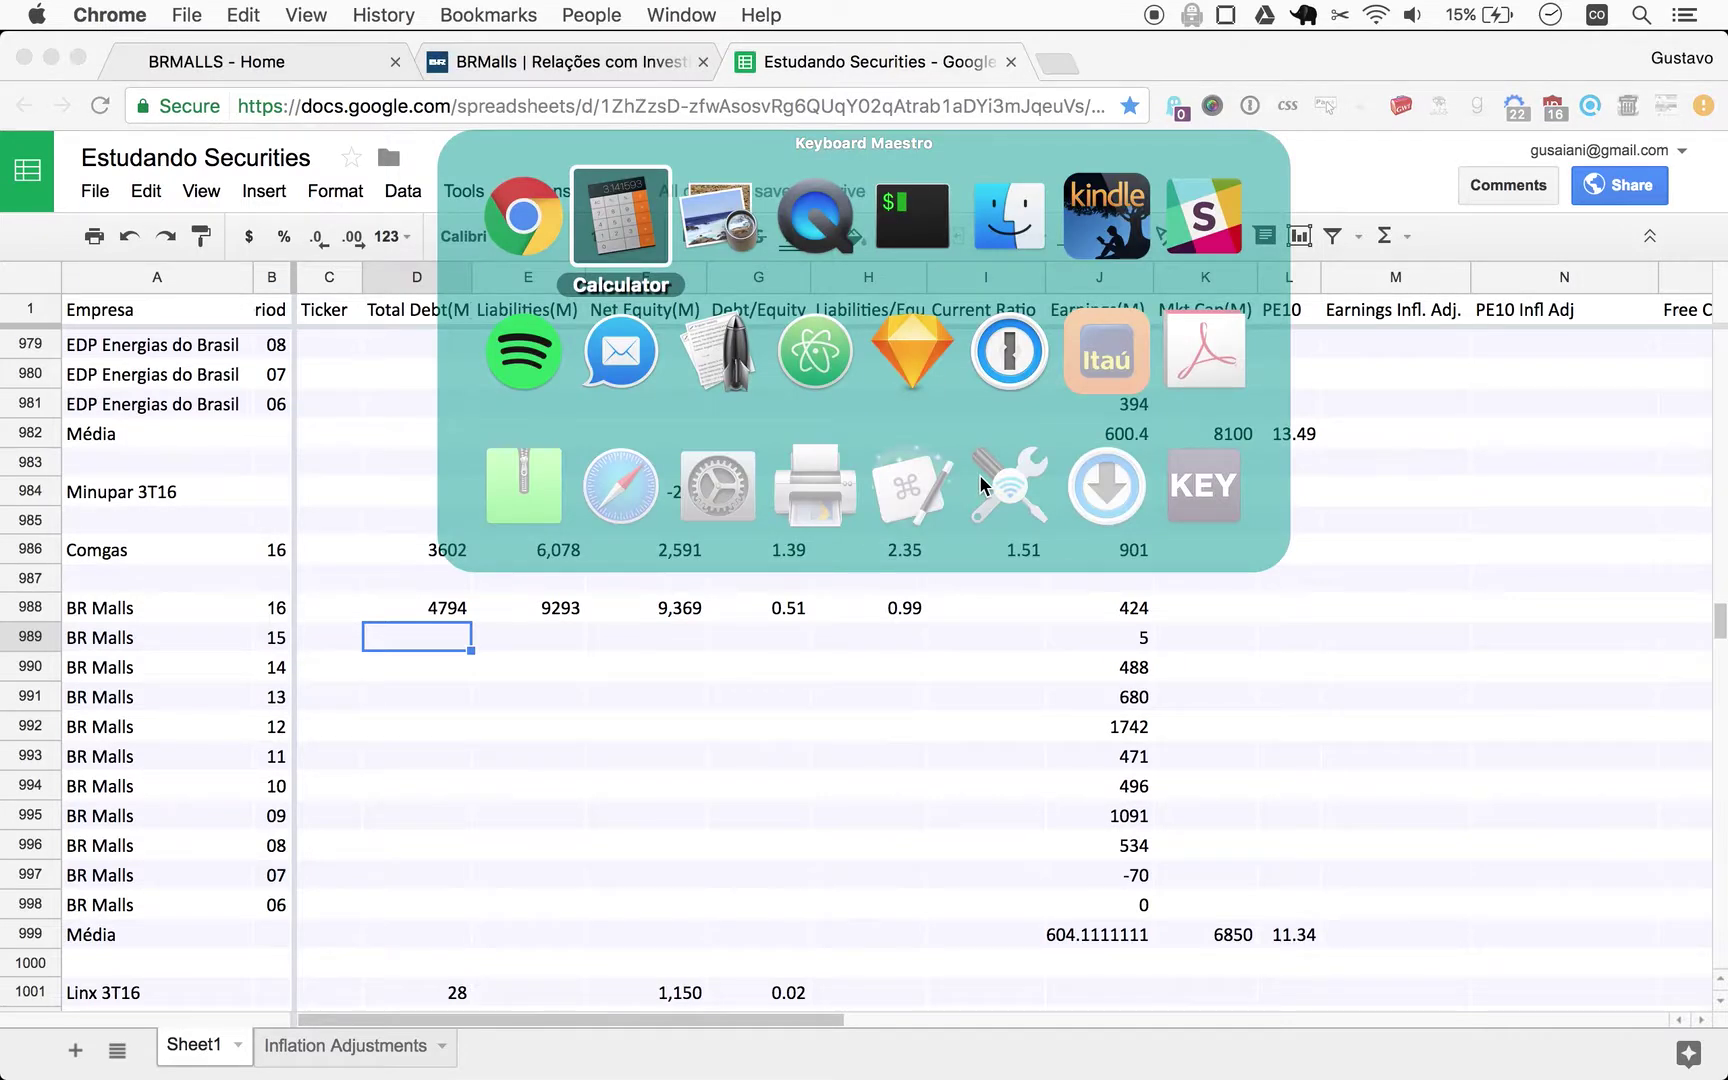
key("Right")
key("Return")
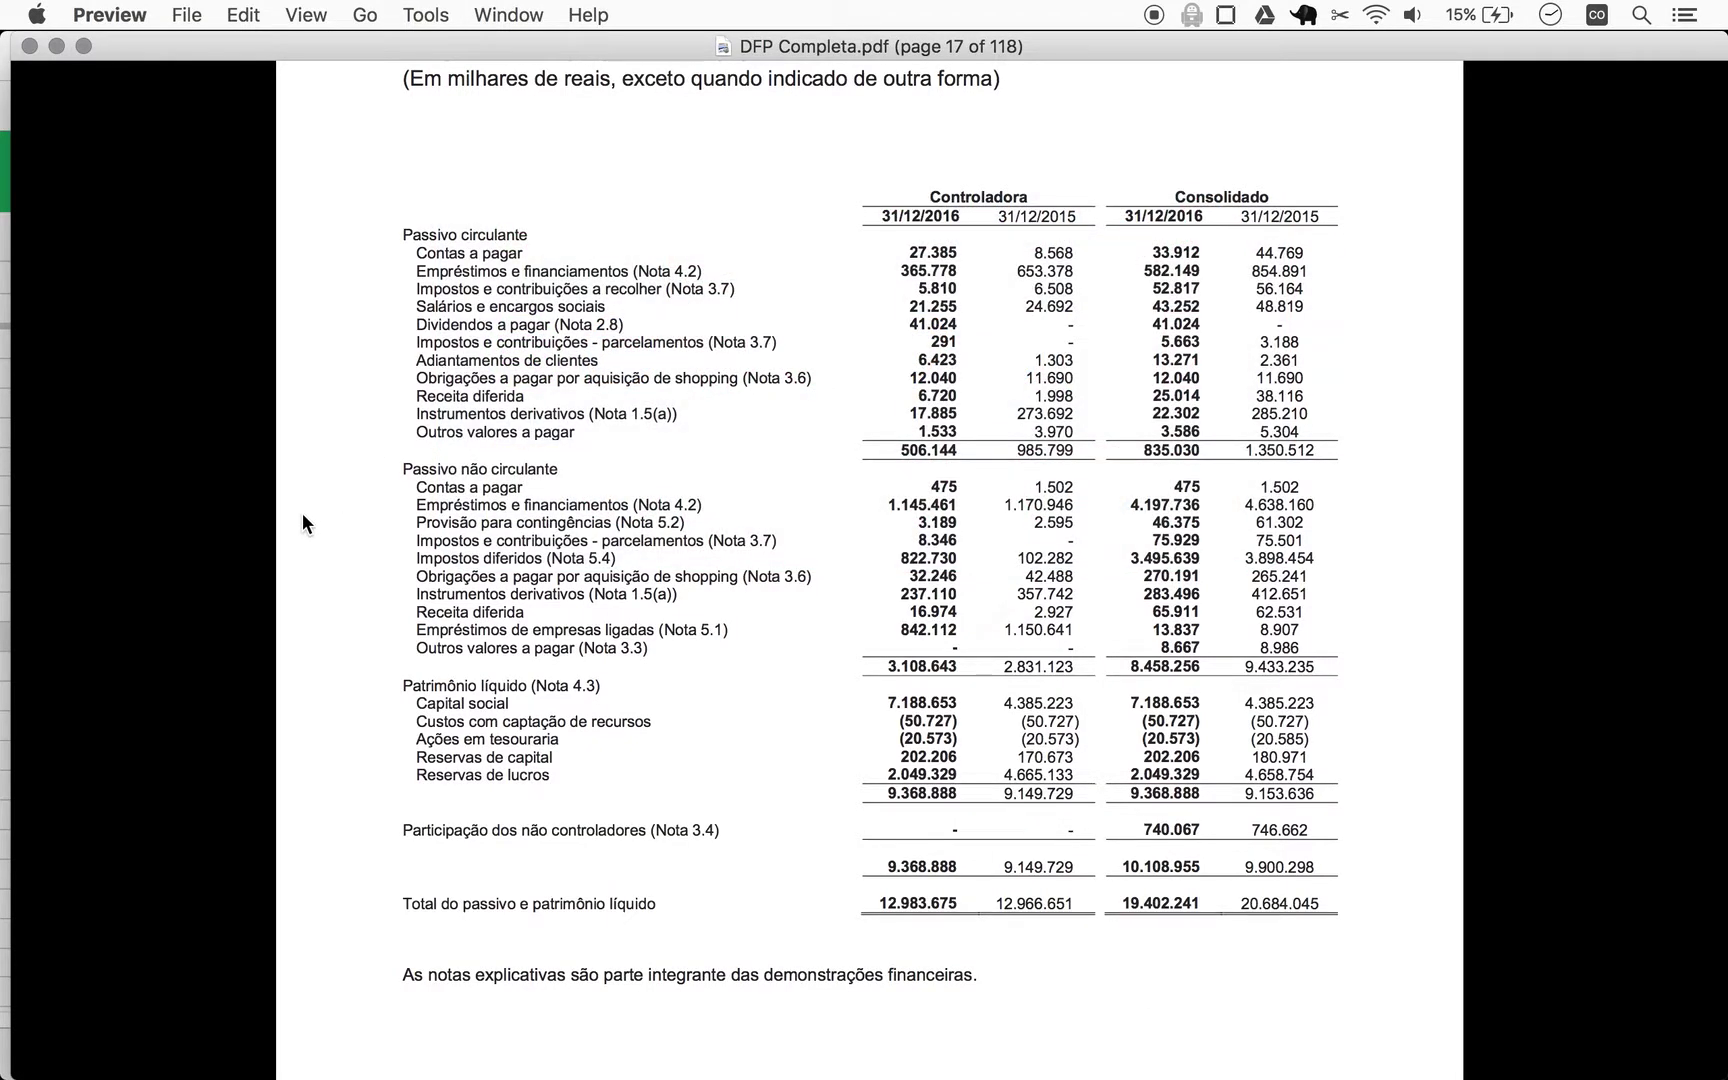
scroll(696, 317, "up", 10)
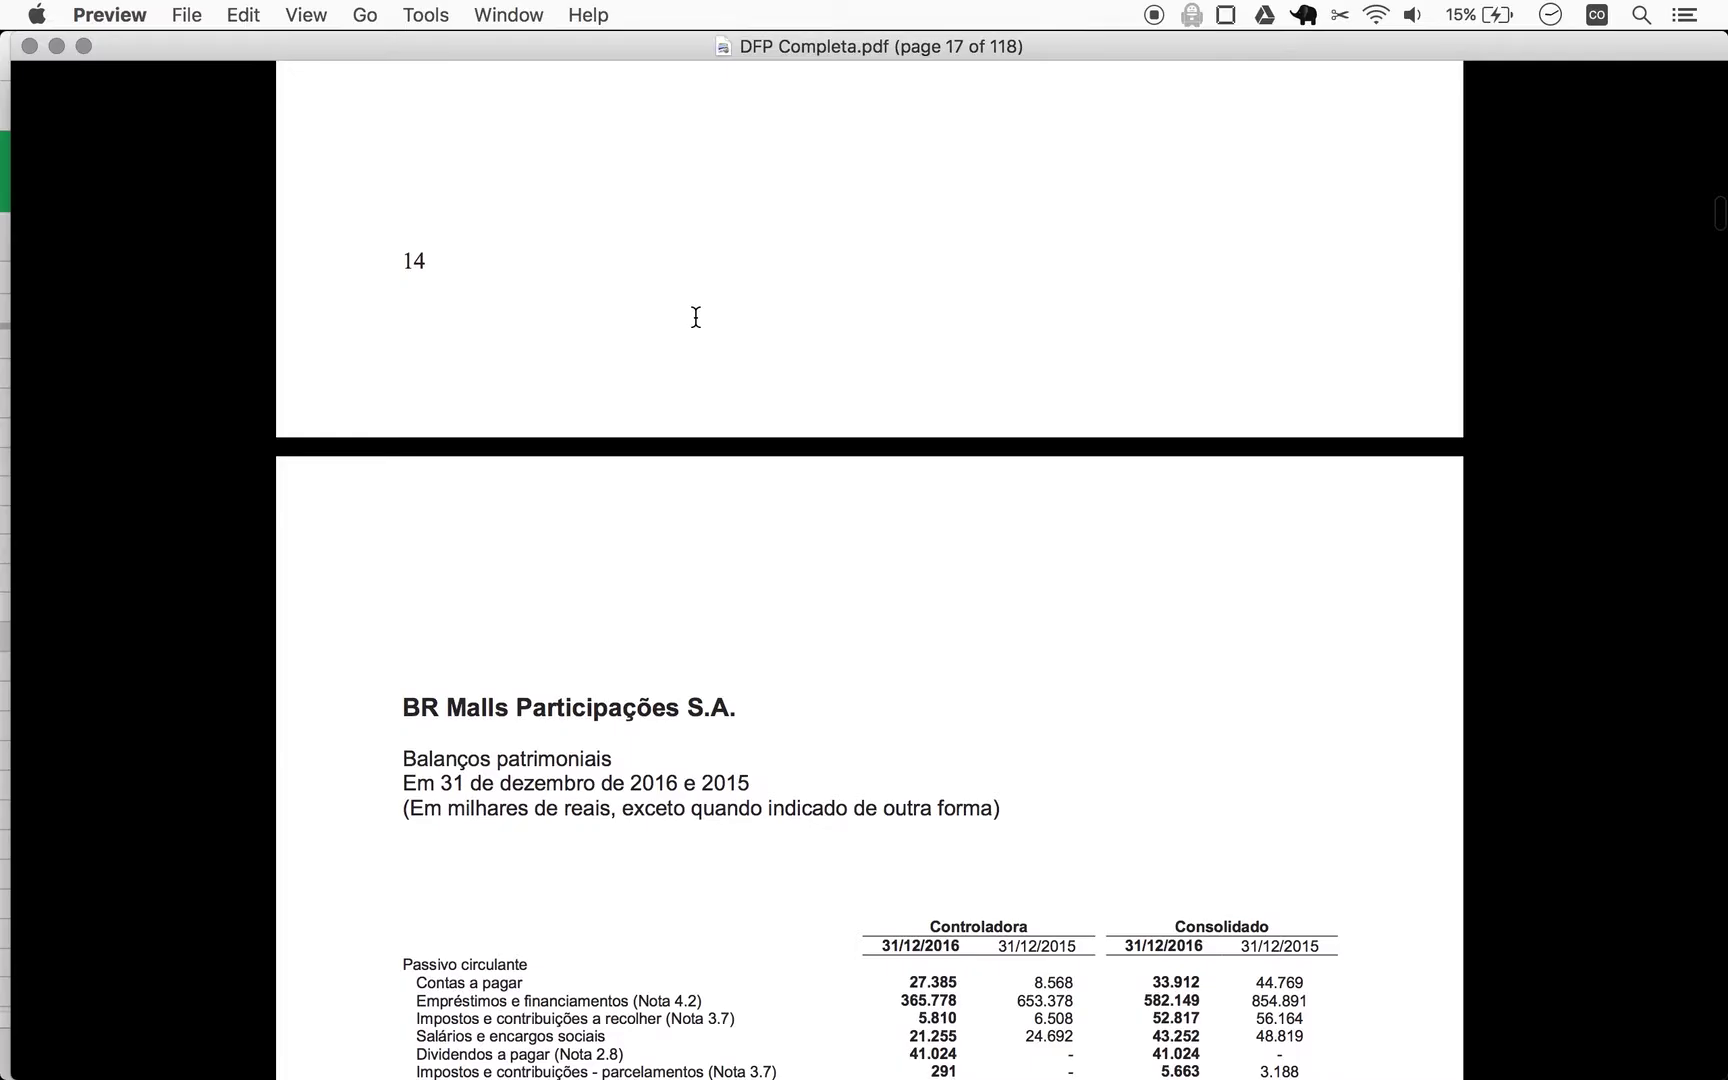
scroll(696, 317, "up", 10)
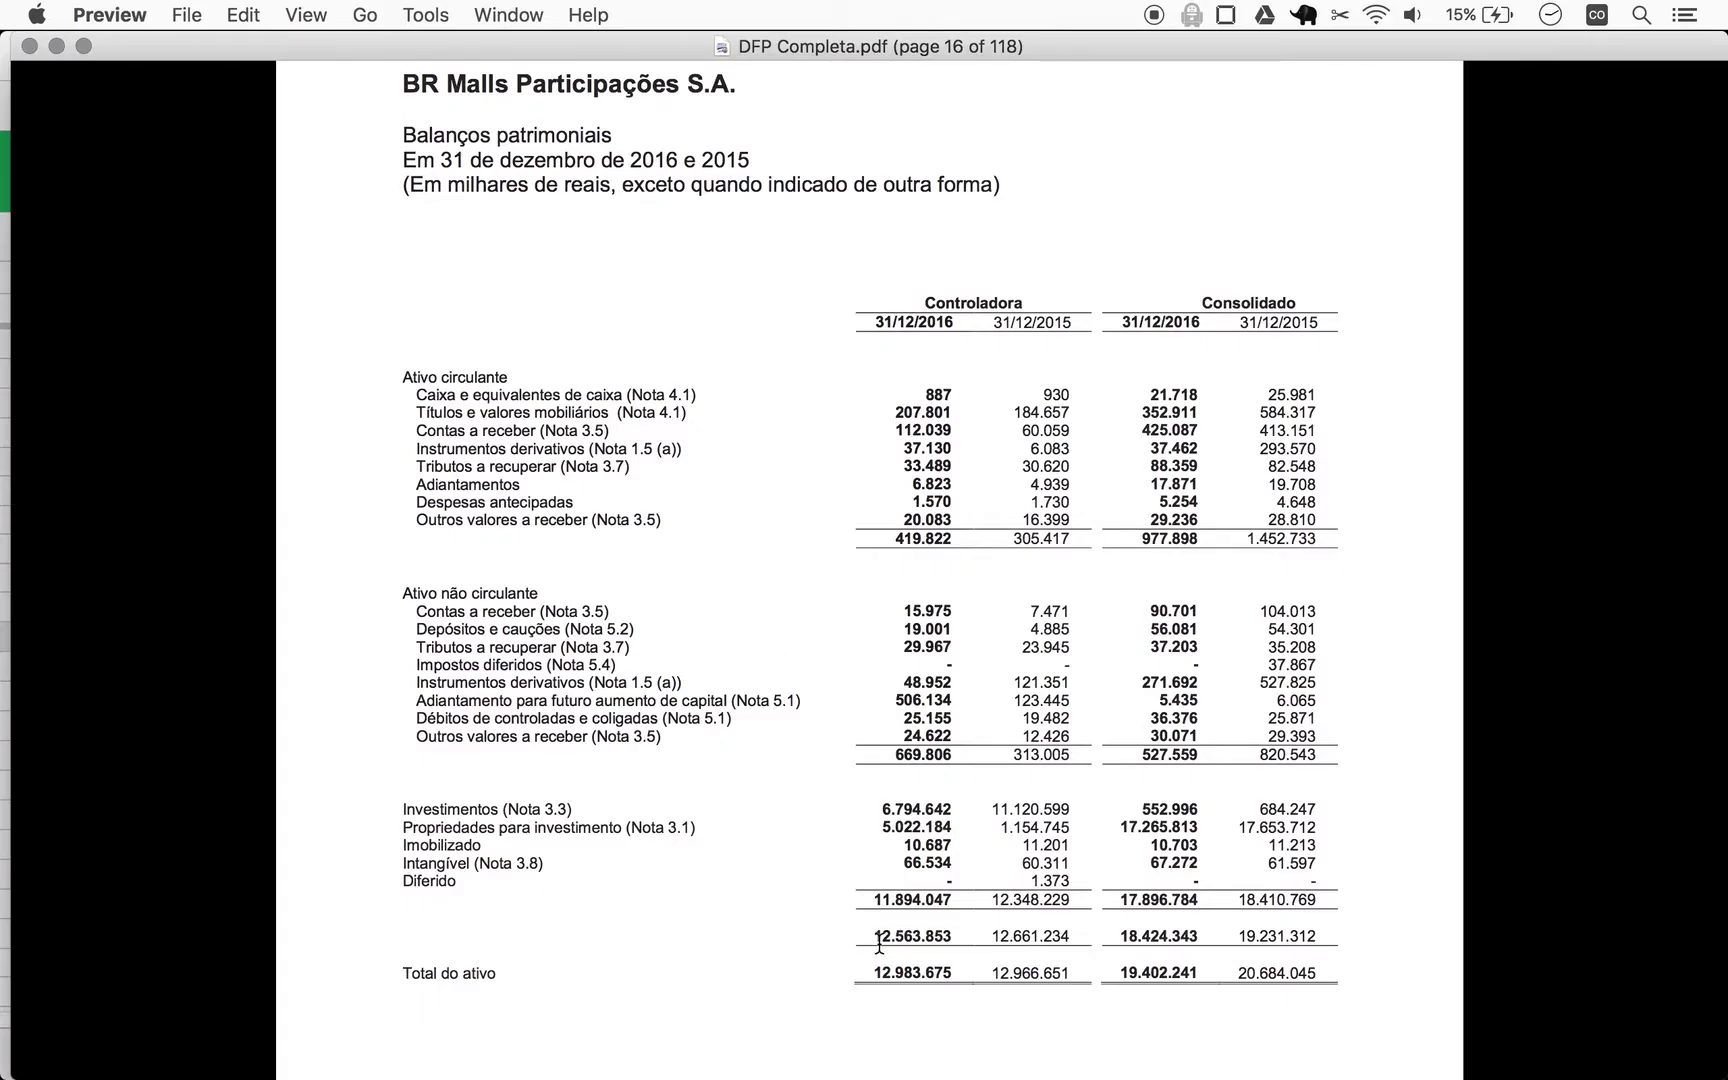
Divide current assets 978 by current liabilities 835 in Calculator, getting 1.17125748502994.
key("super+space")
type("calc")
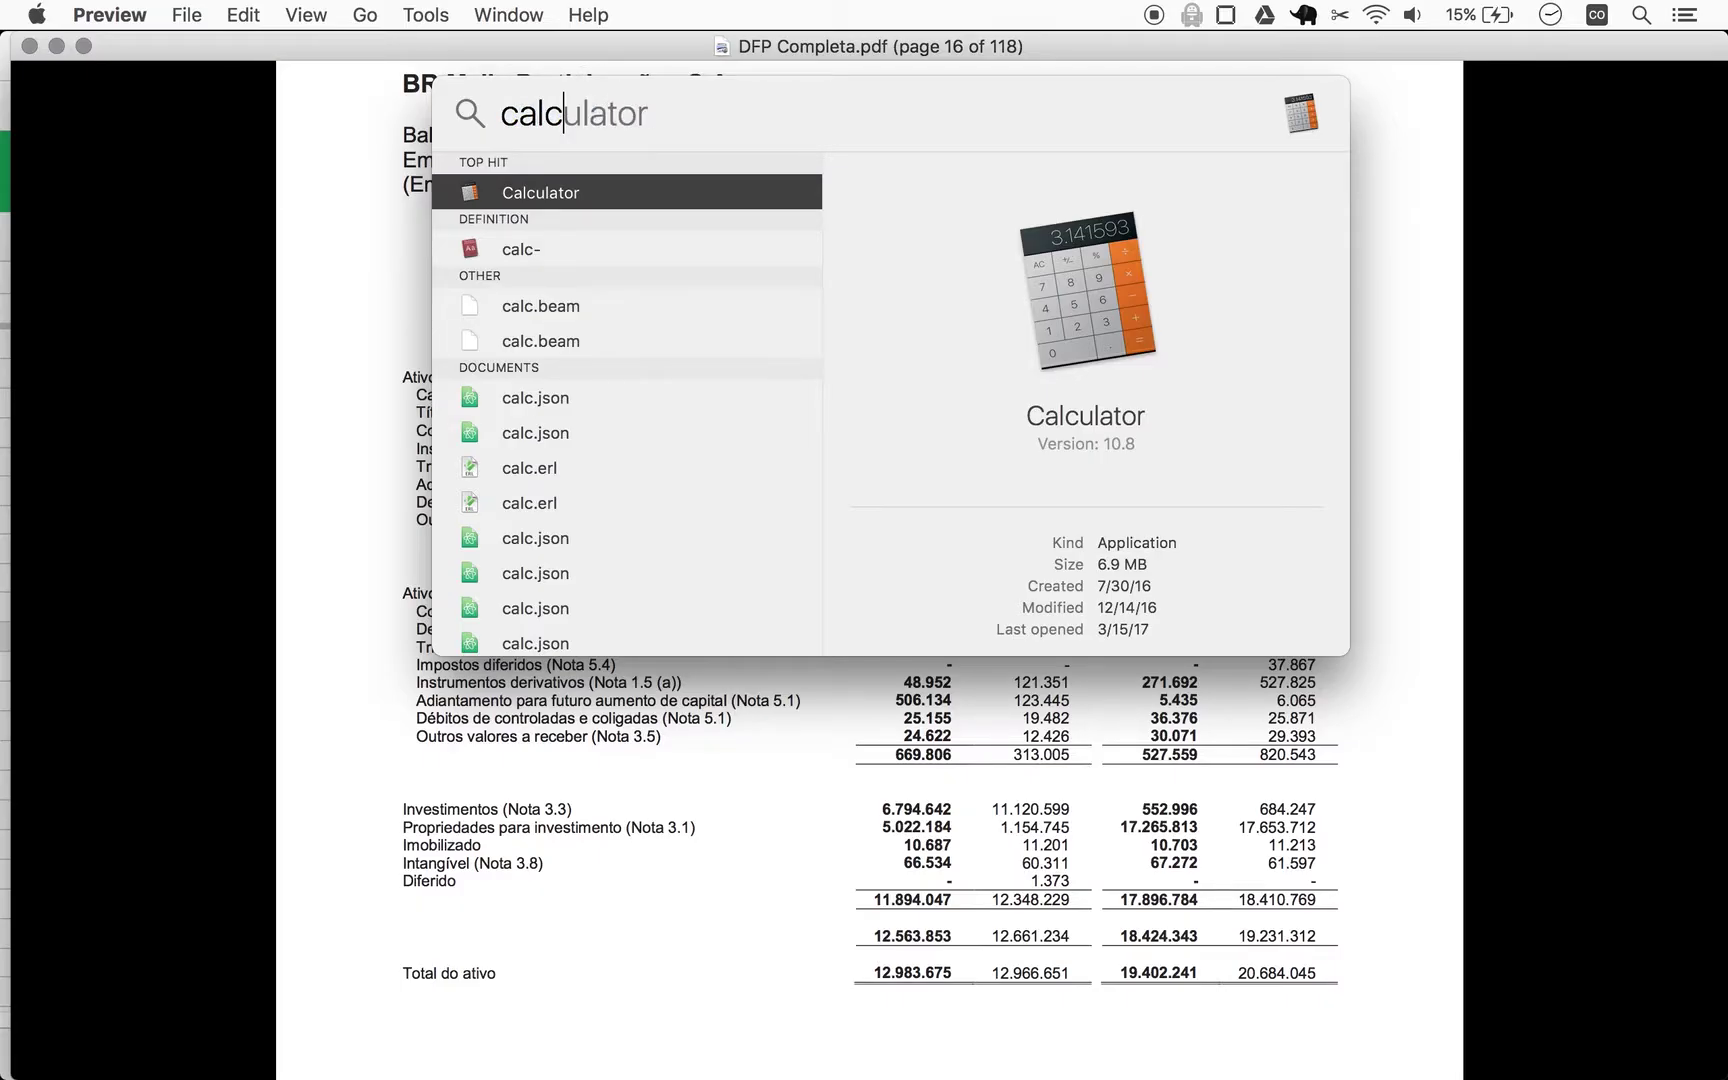
key("Return")
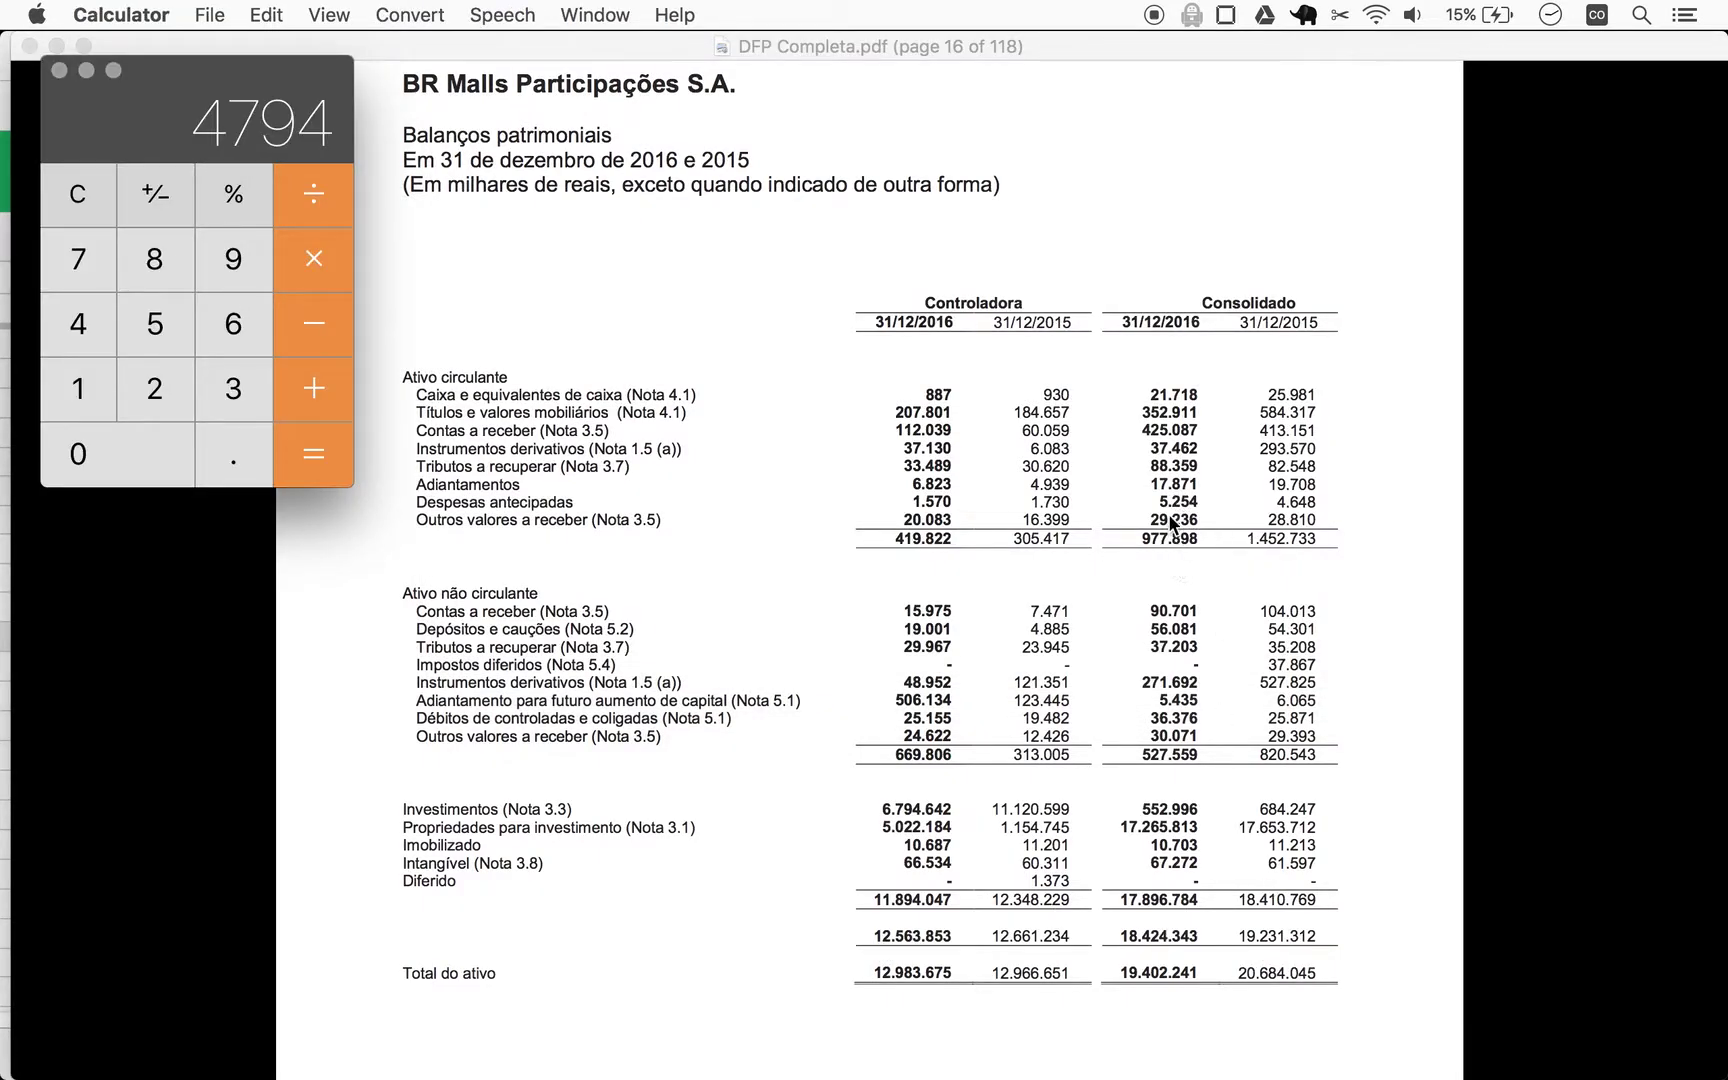
type("978")
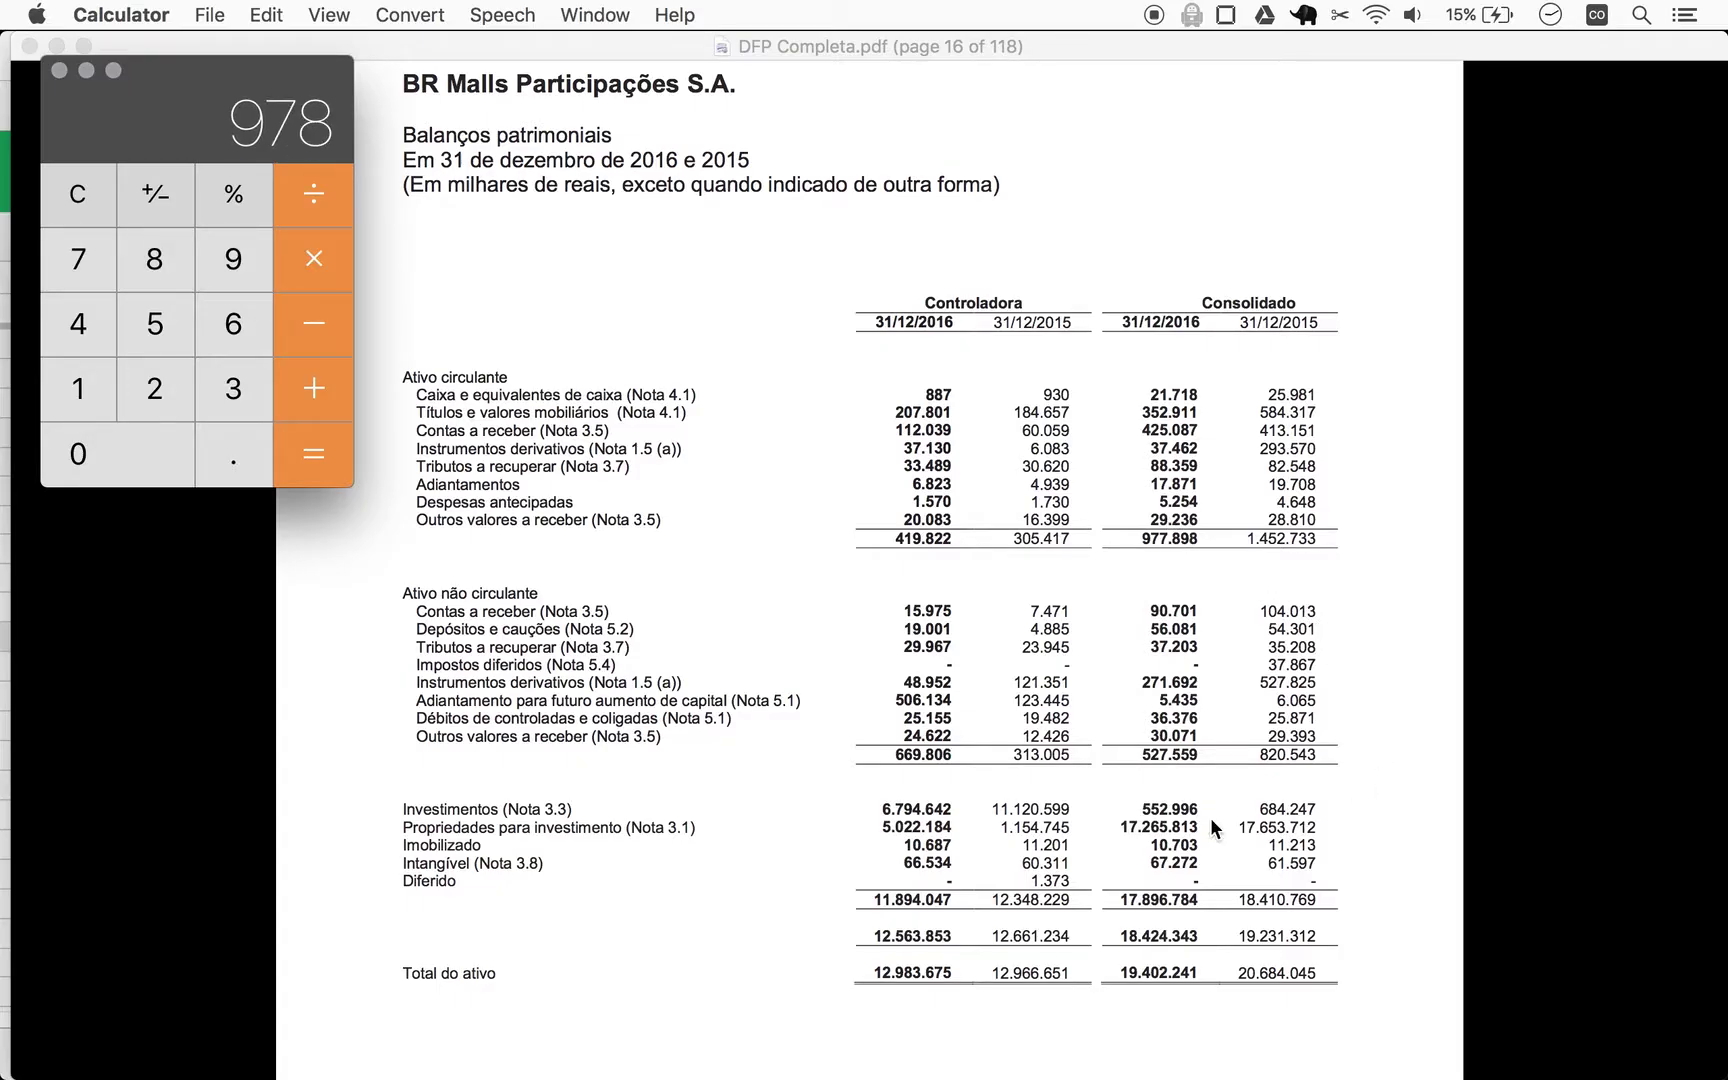
scroll(893, 860, "down", 10)
scroll(890, 860, "down", 3)
key("/")
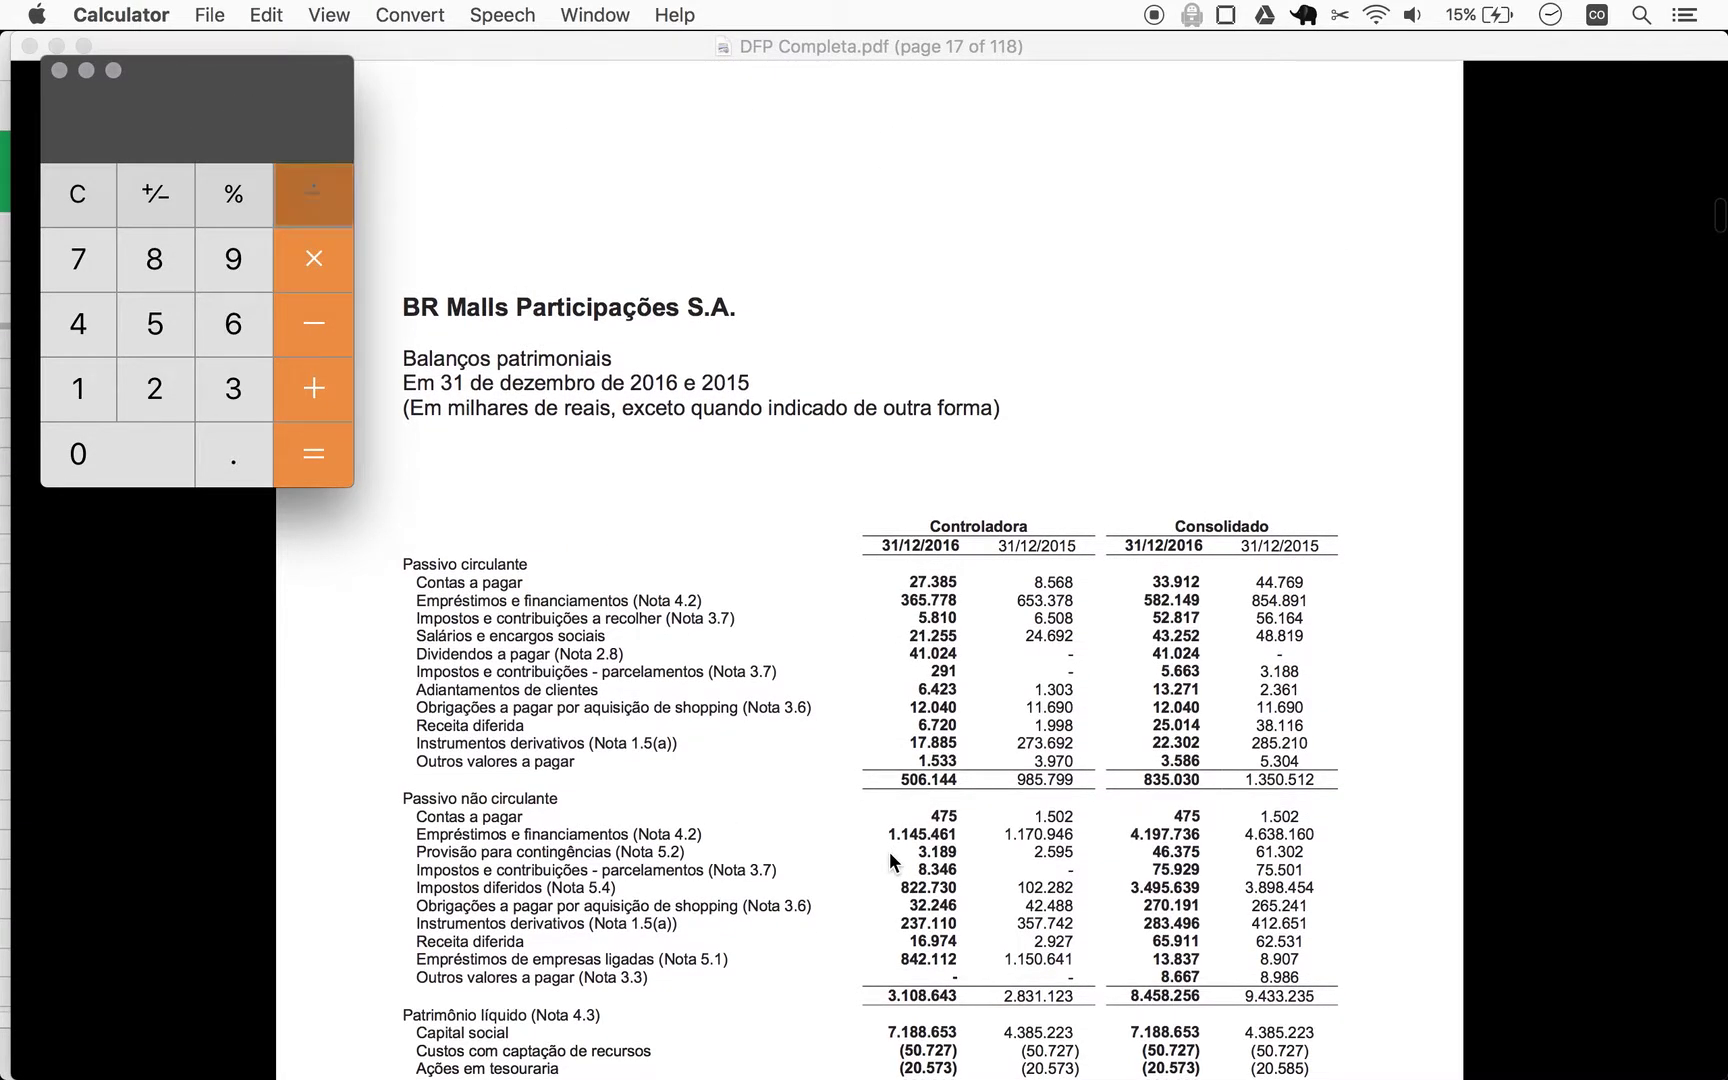
type("835")
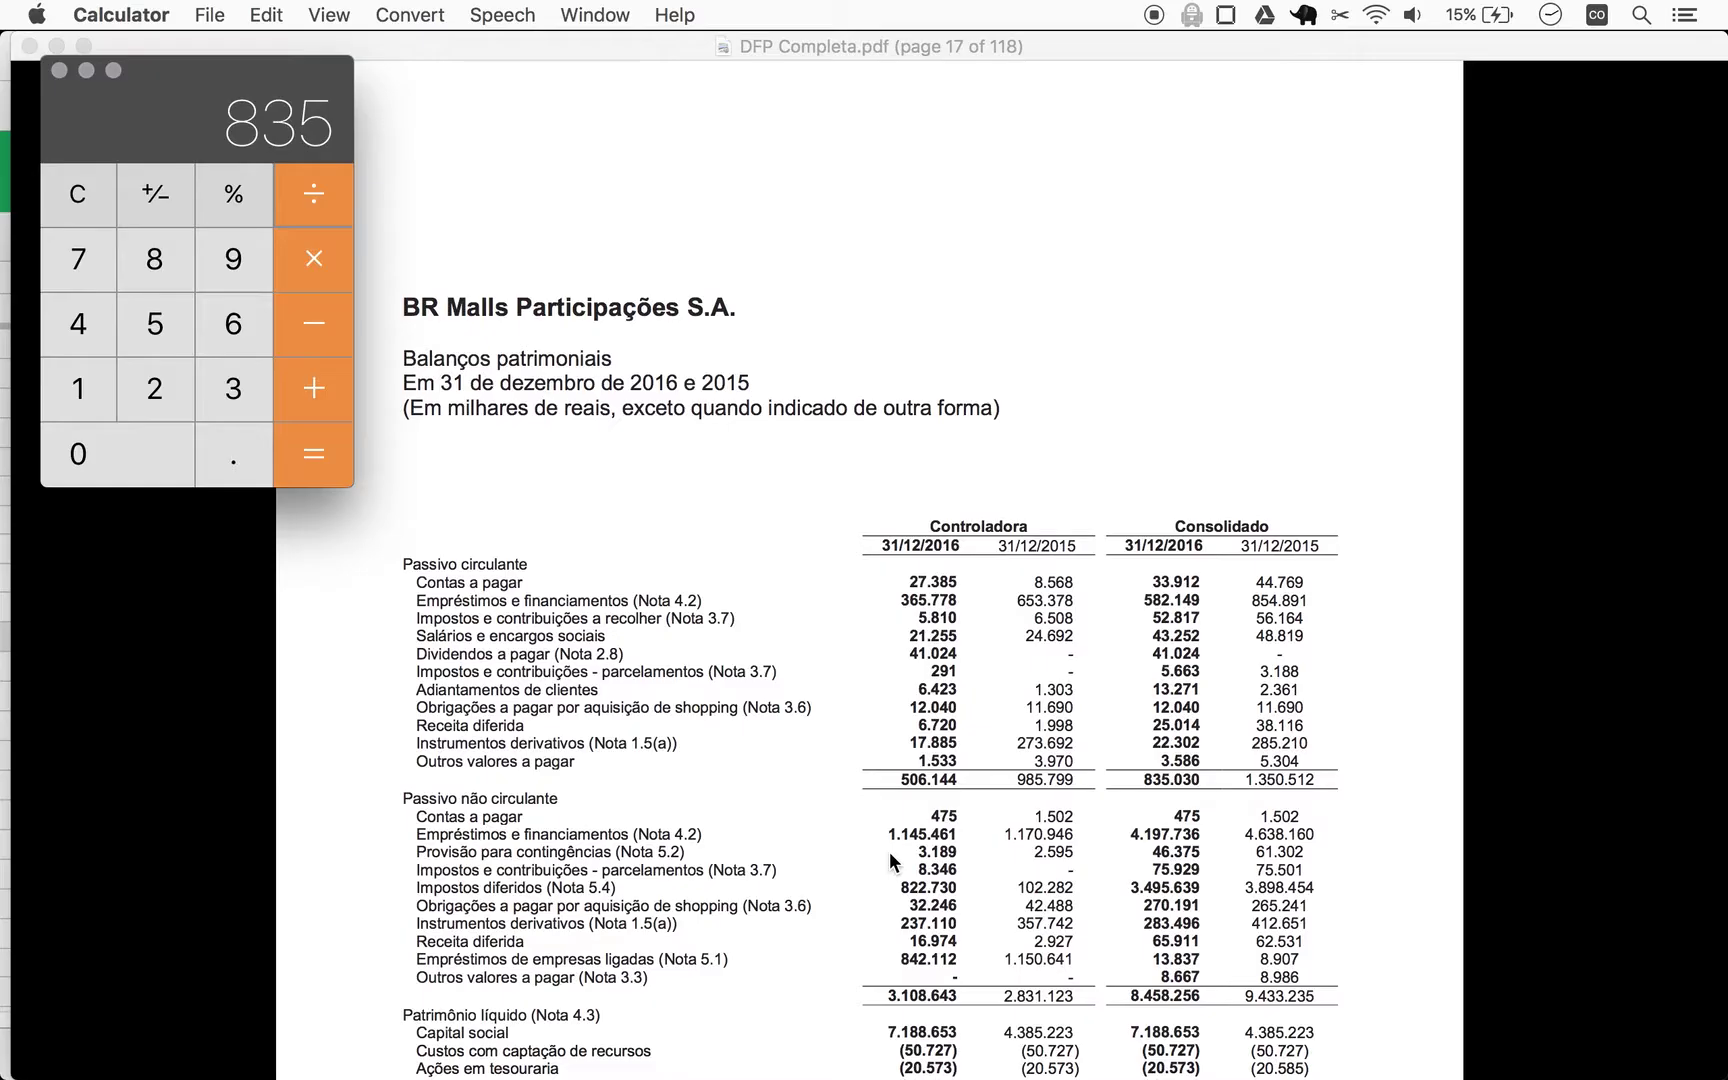
key("Return")
key("super+Tab")
key("super+Tab")
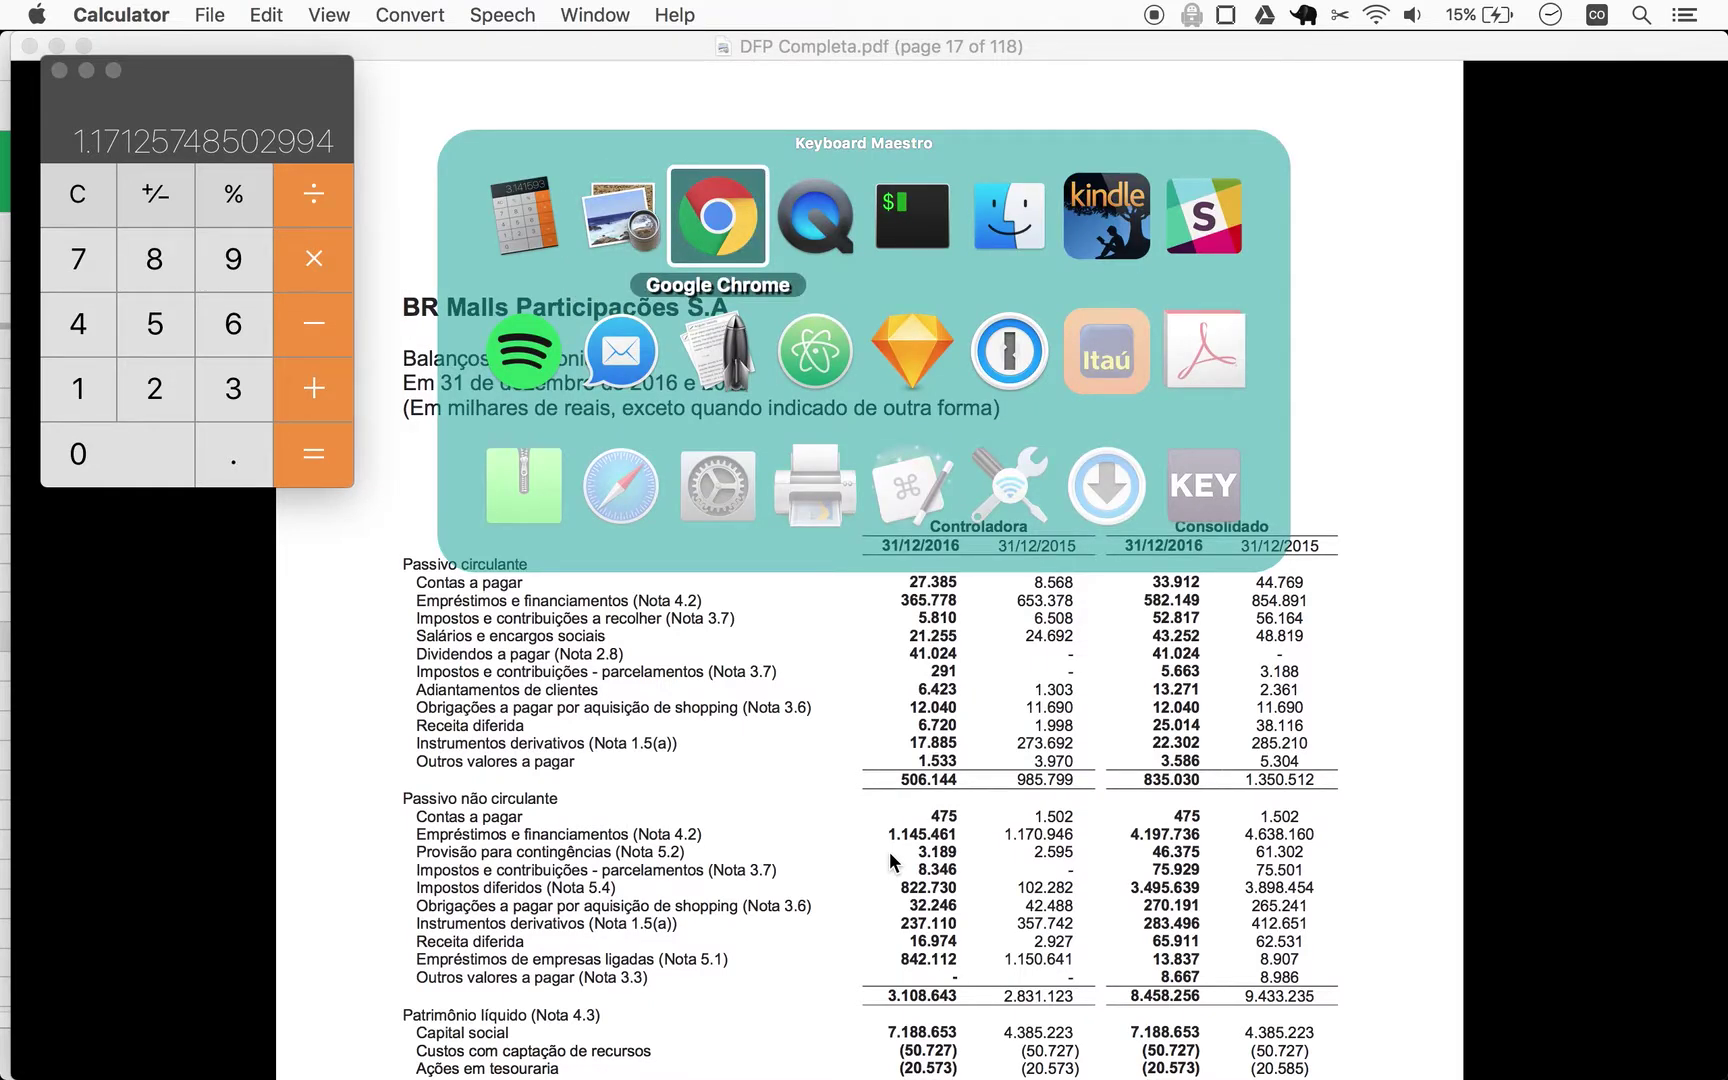
Enter 1.17 as BR Malls' 2016 current ratio in cell I988.
left_click(416, 607)
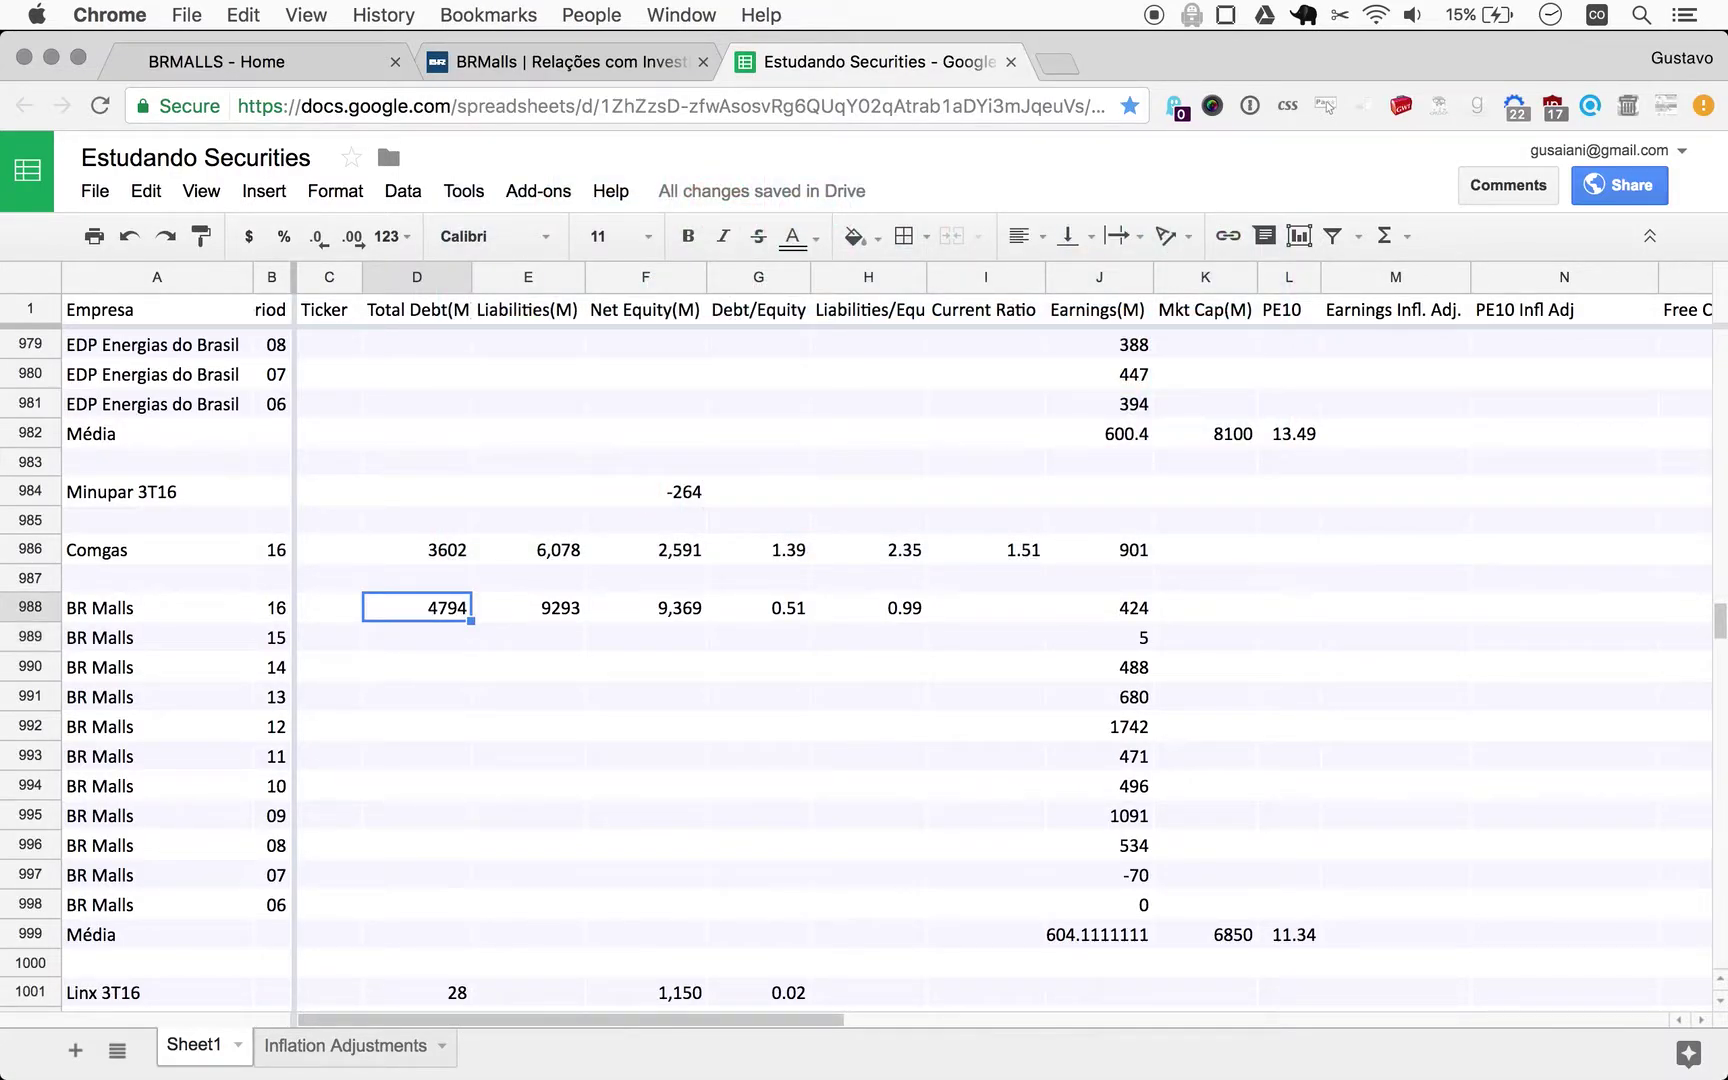
key("Right")
key("Right")
key("Right")
key("Right")
key("Right")
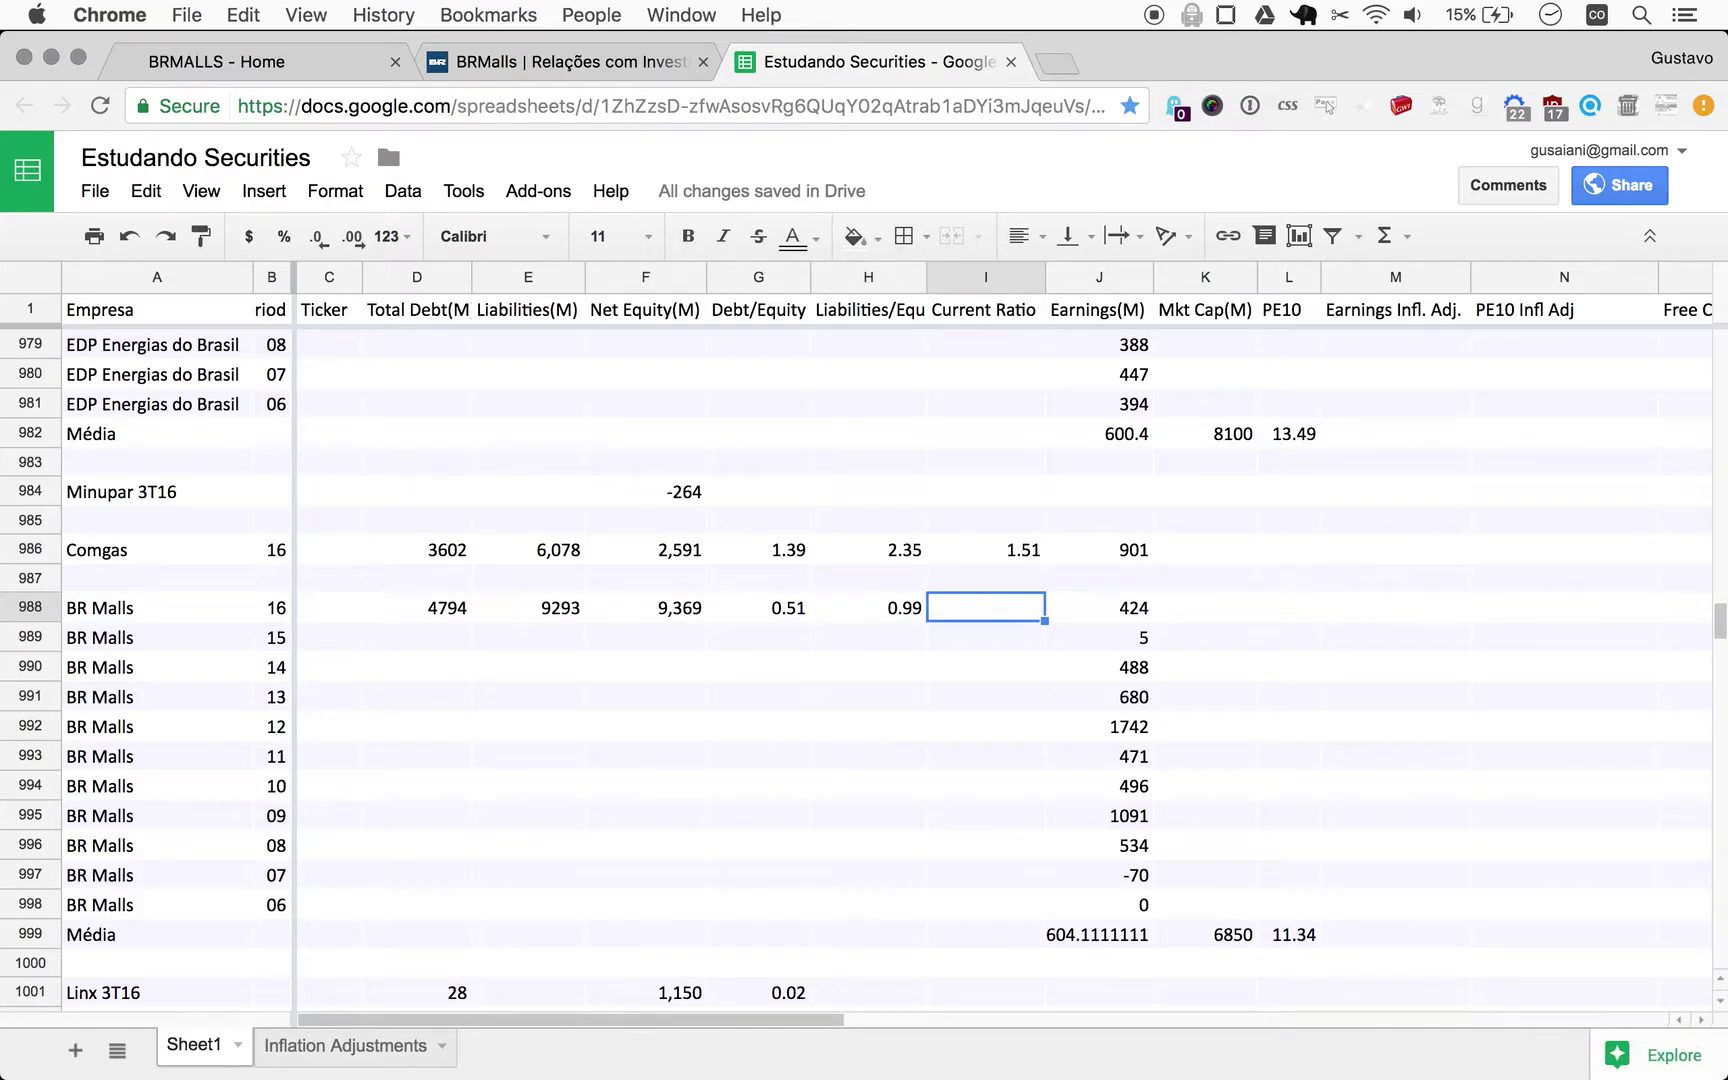
type("1.17")
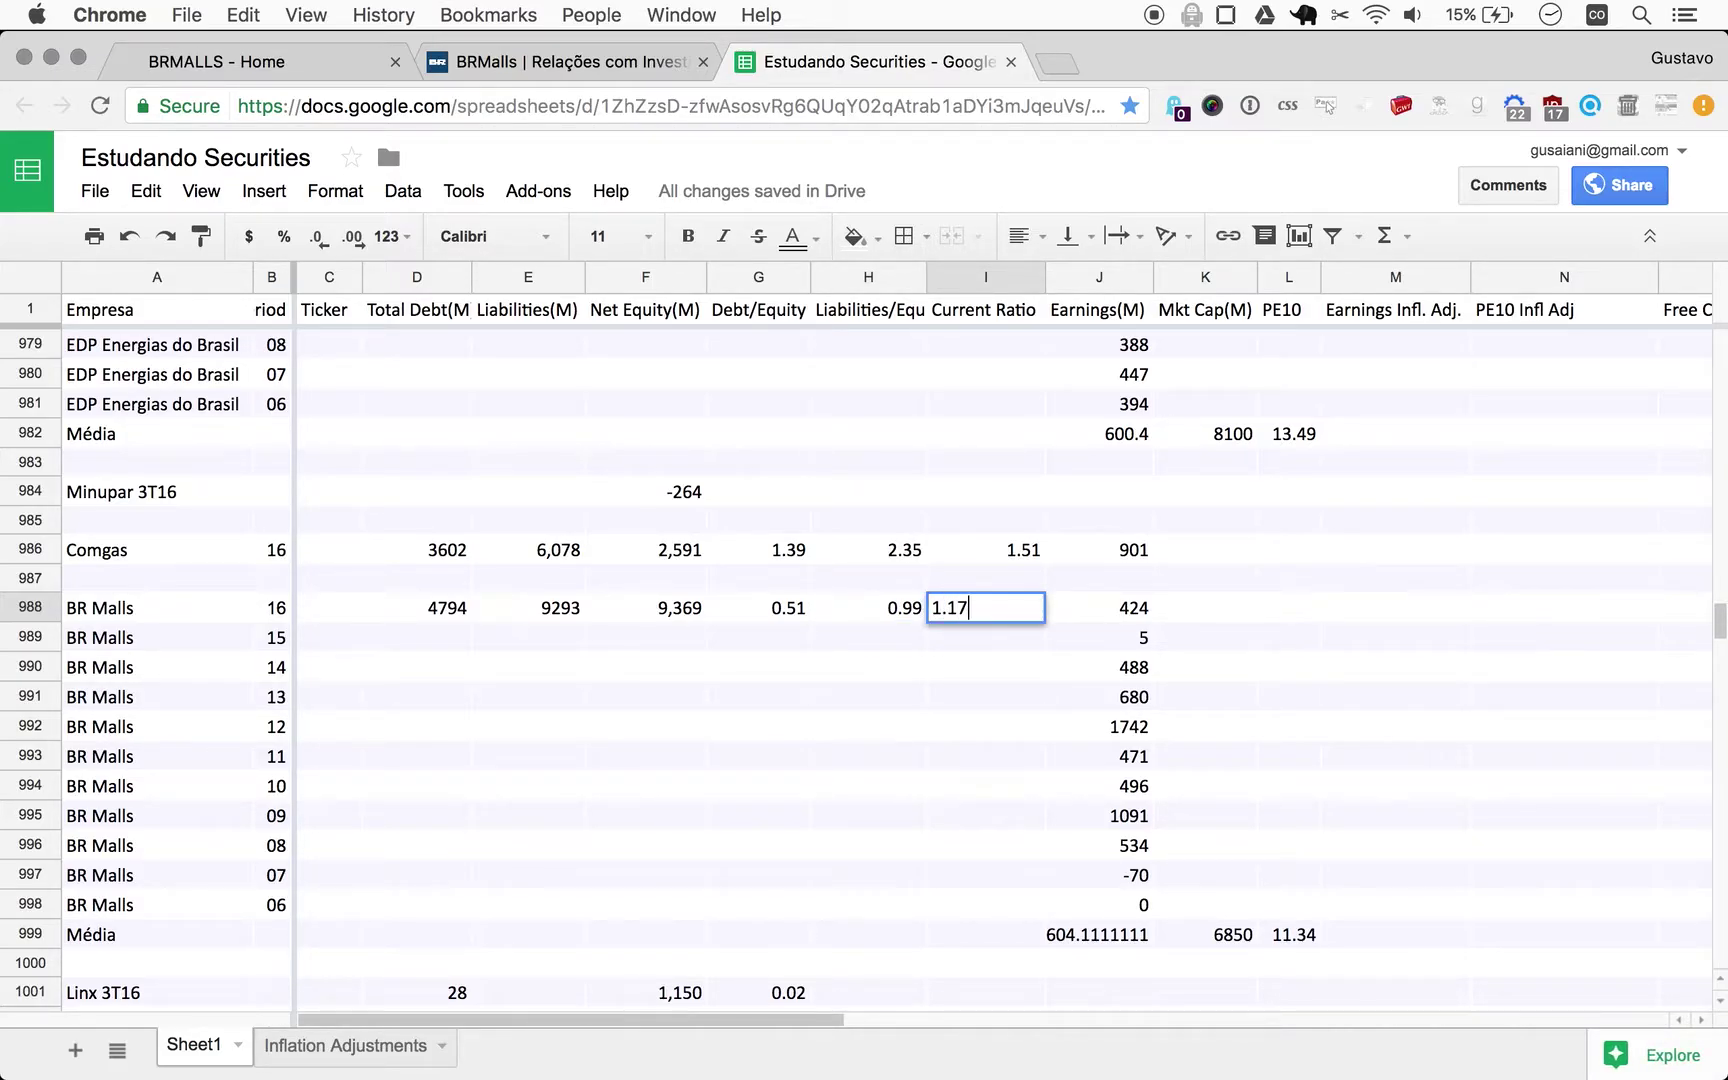
key("Return")
key("Up")
key("Left")
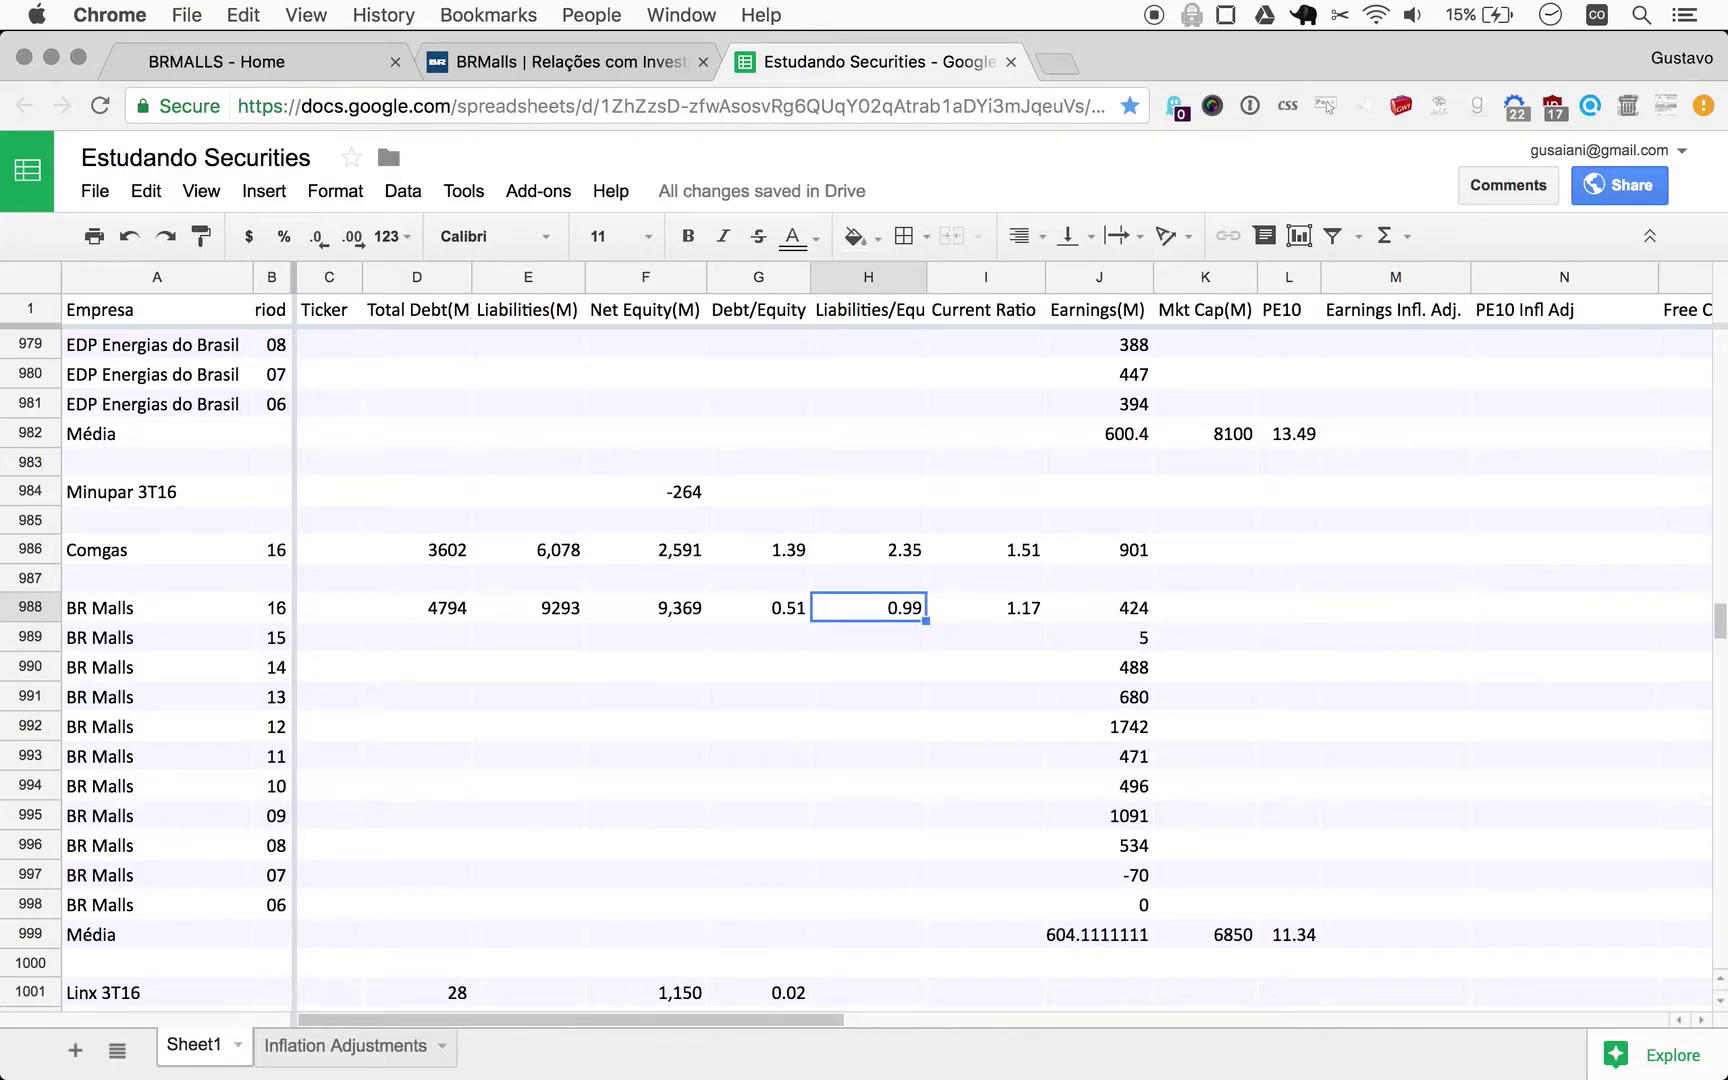
key("Right")
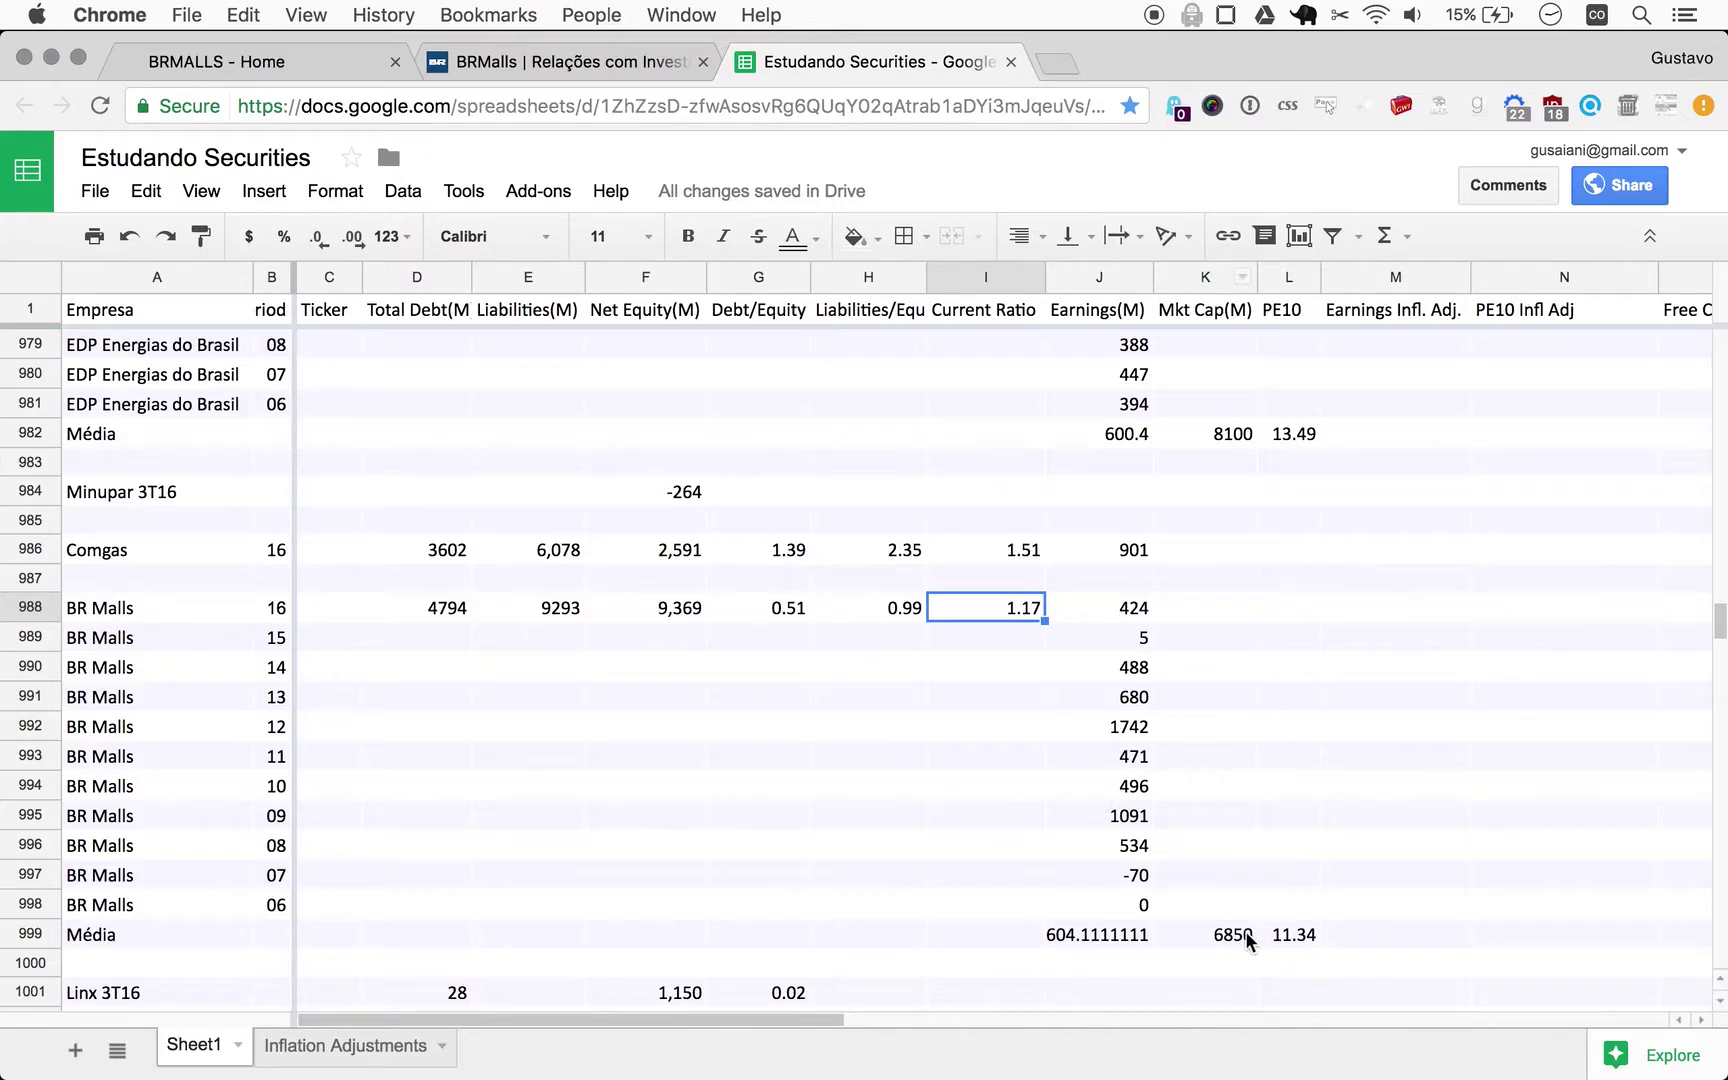
Type 6850 into market cap cell K988 and 11.34 into the PE10 cell beside it.
left_click(1183, 607)
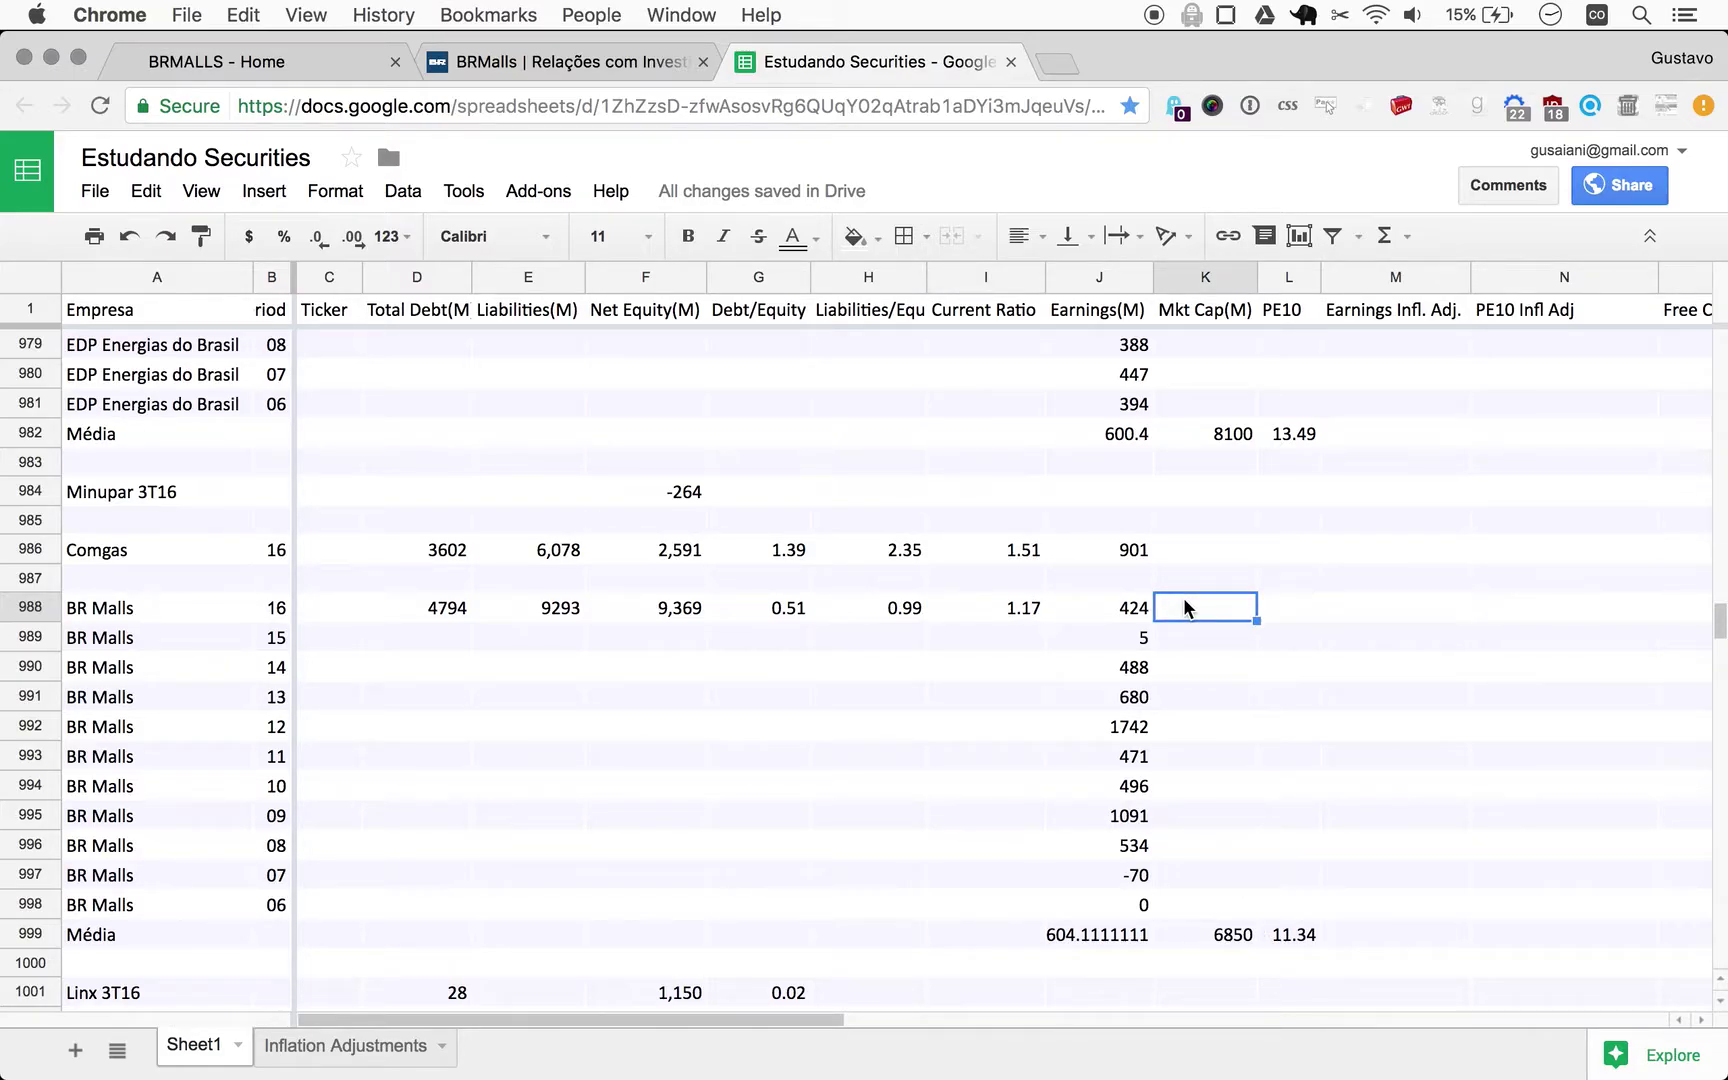
type("6850")
key("Tab")
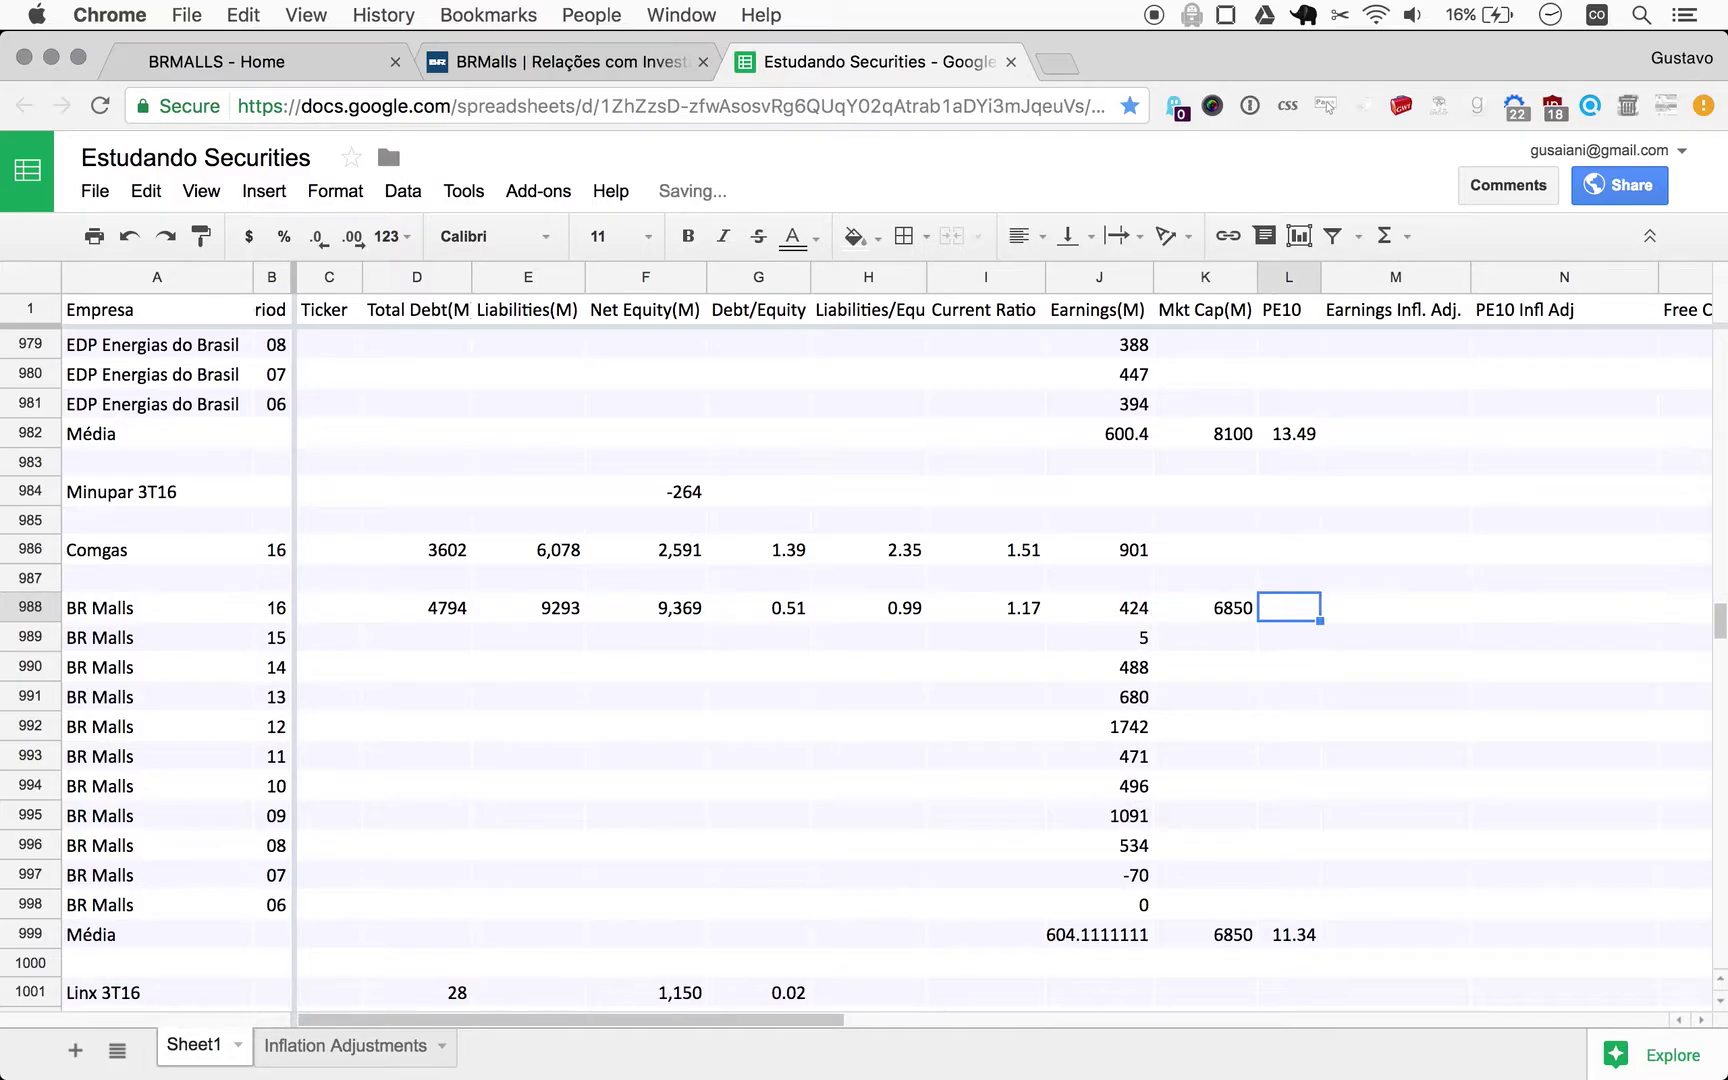
type("11.34")
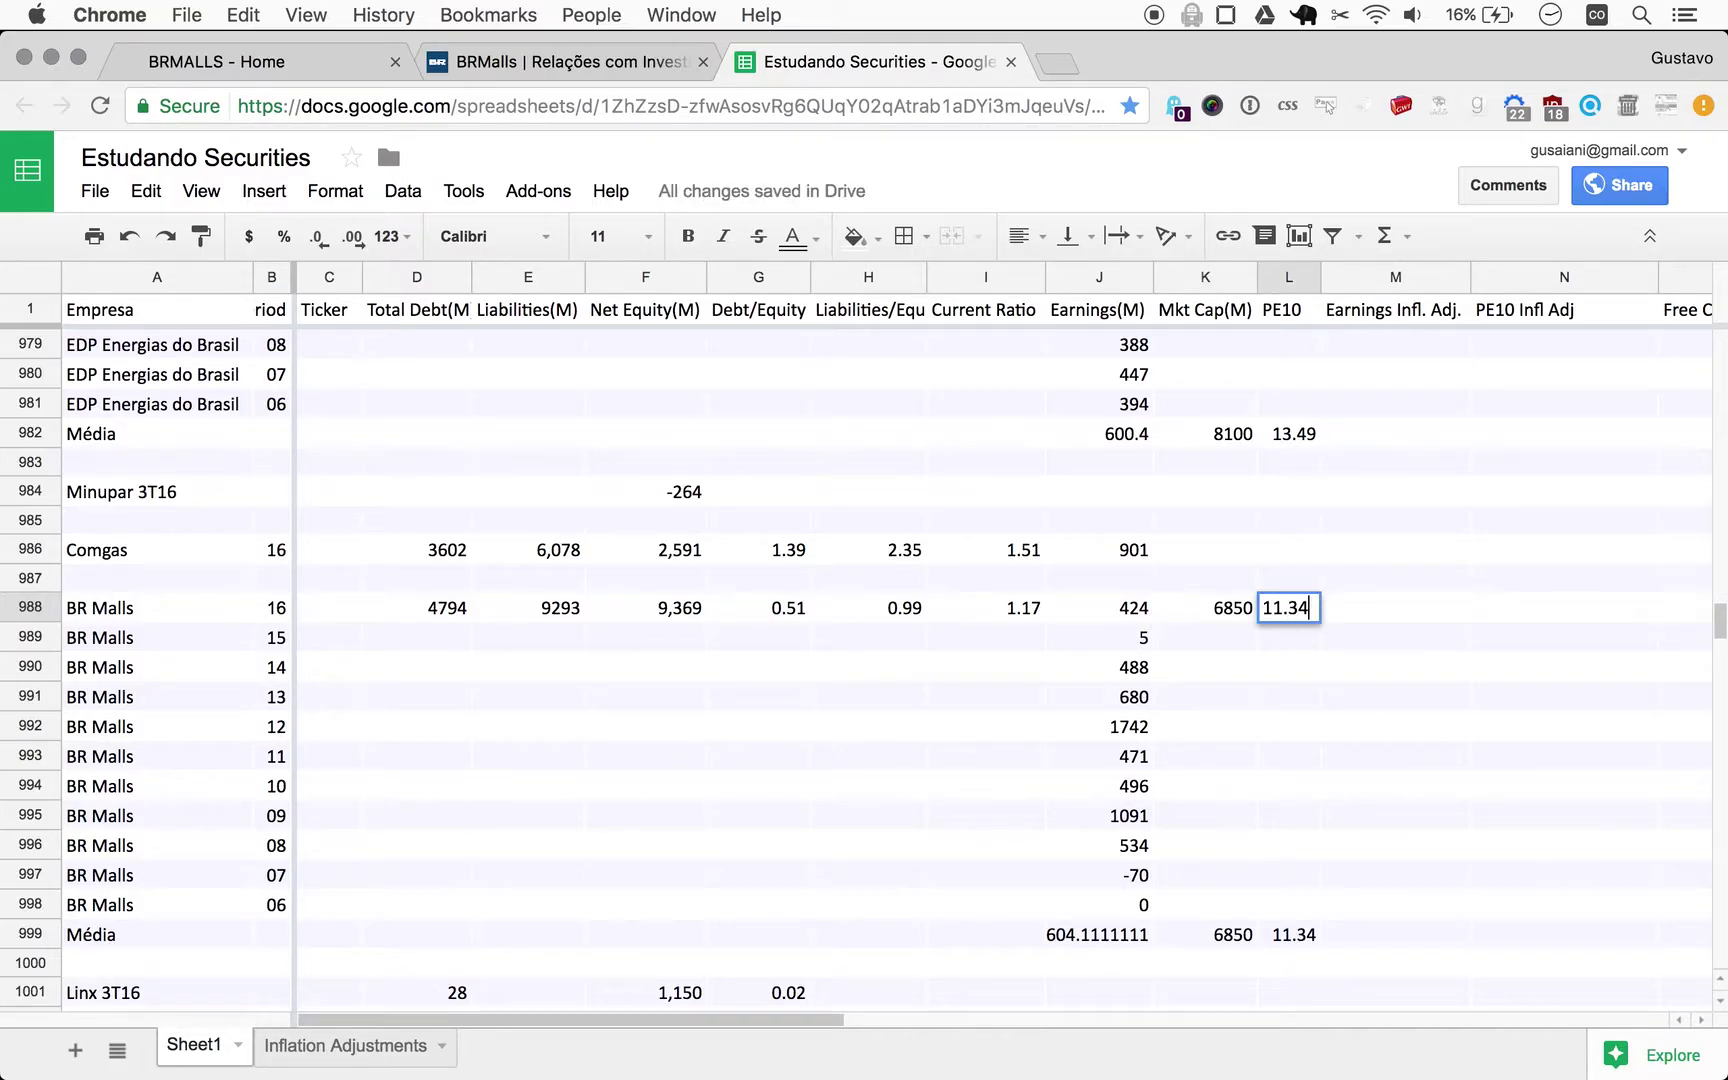
key("Return")
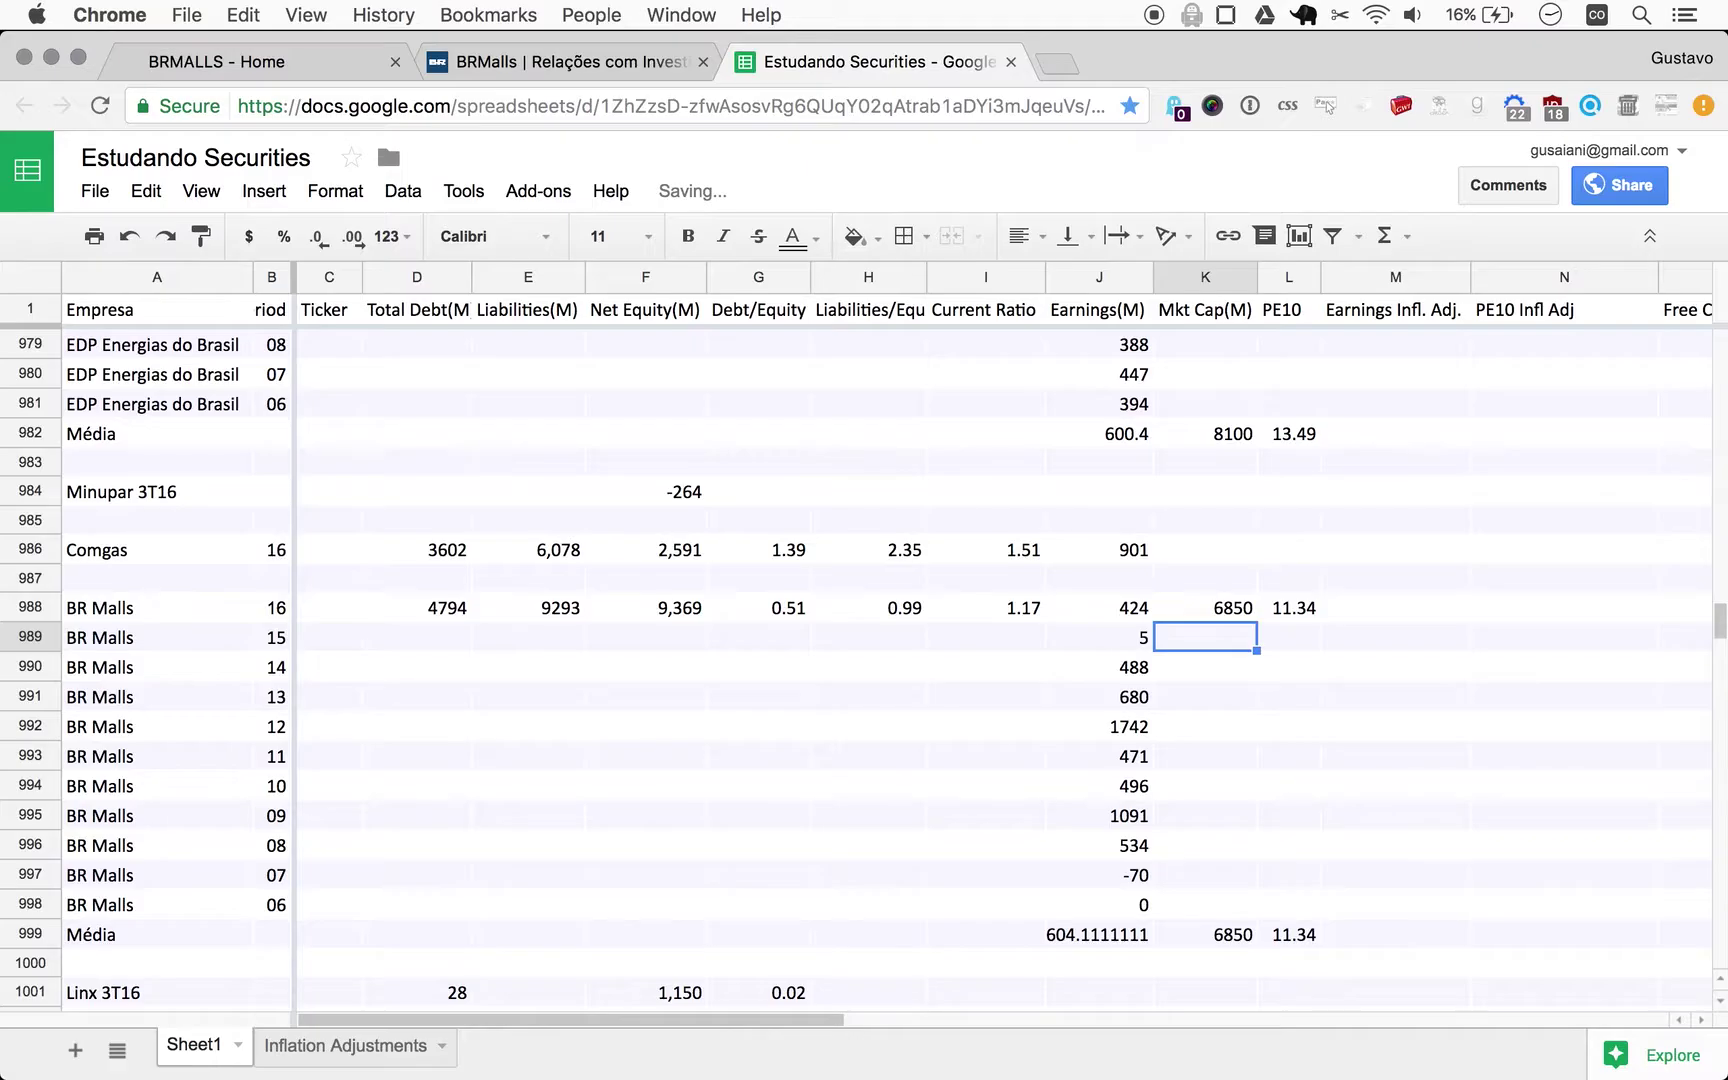
key("Up")
key("Left")
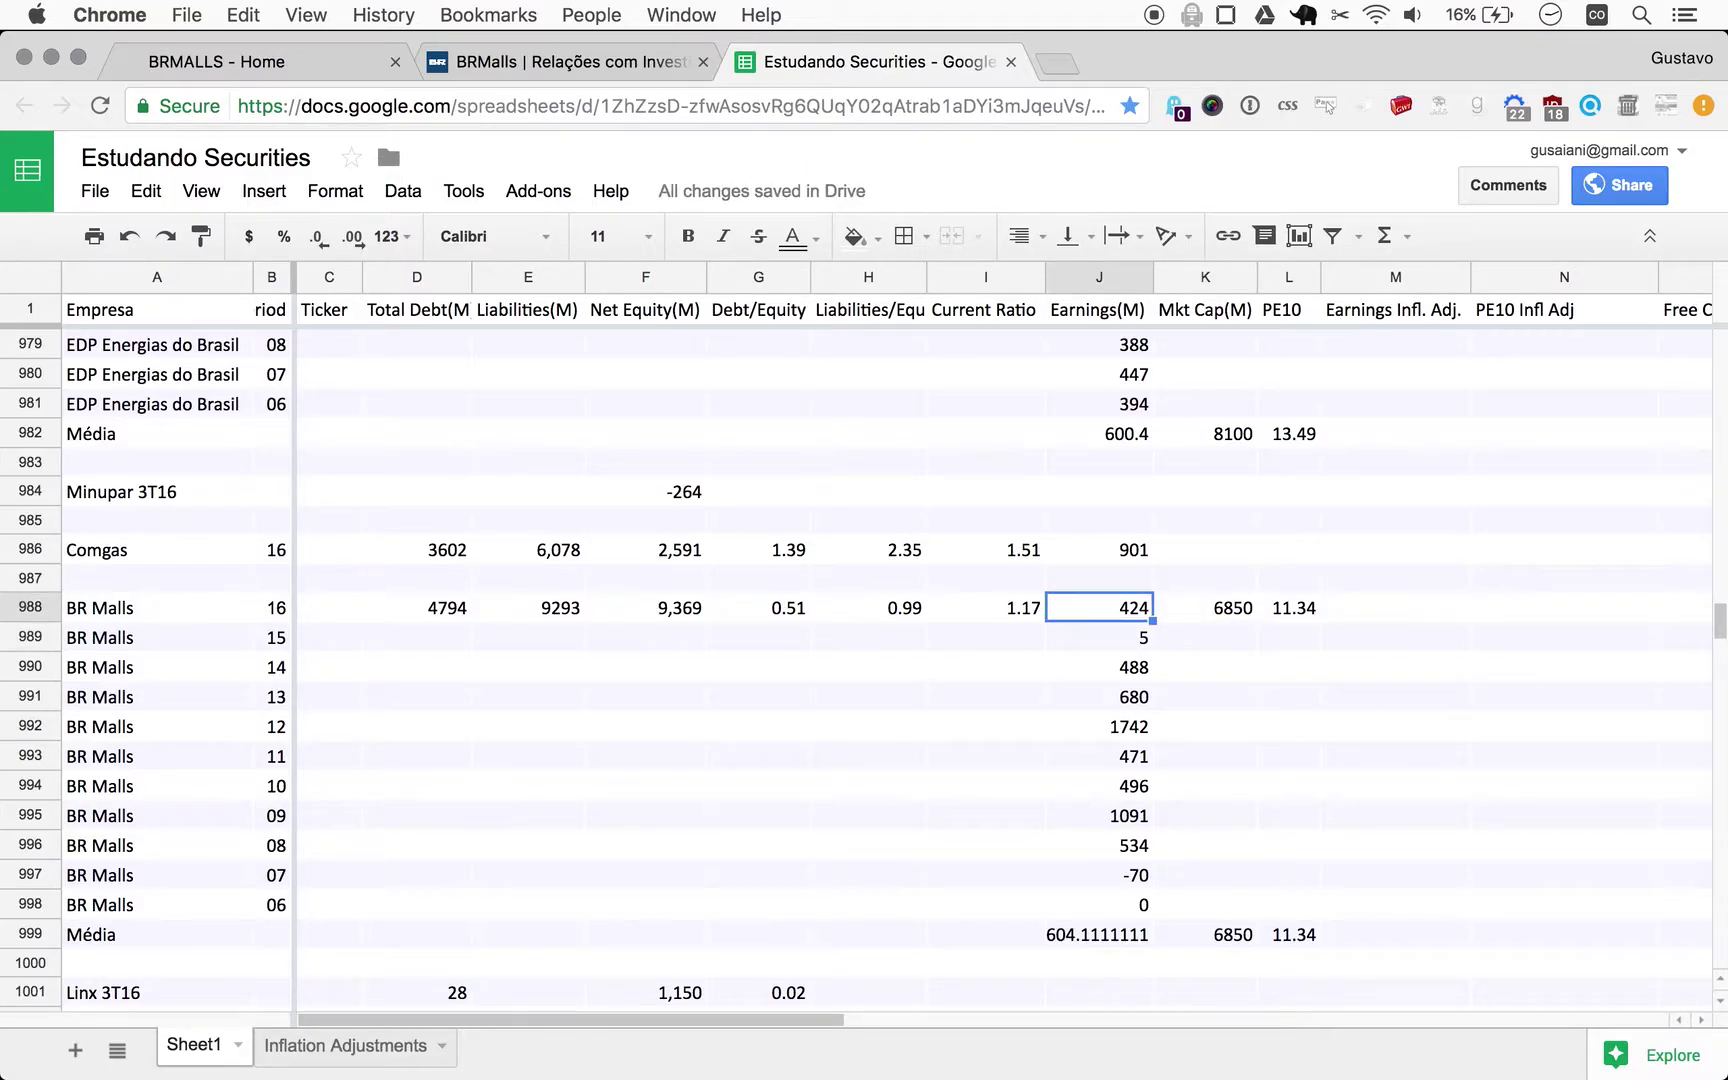
key("Right")
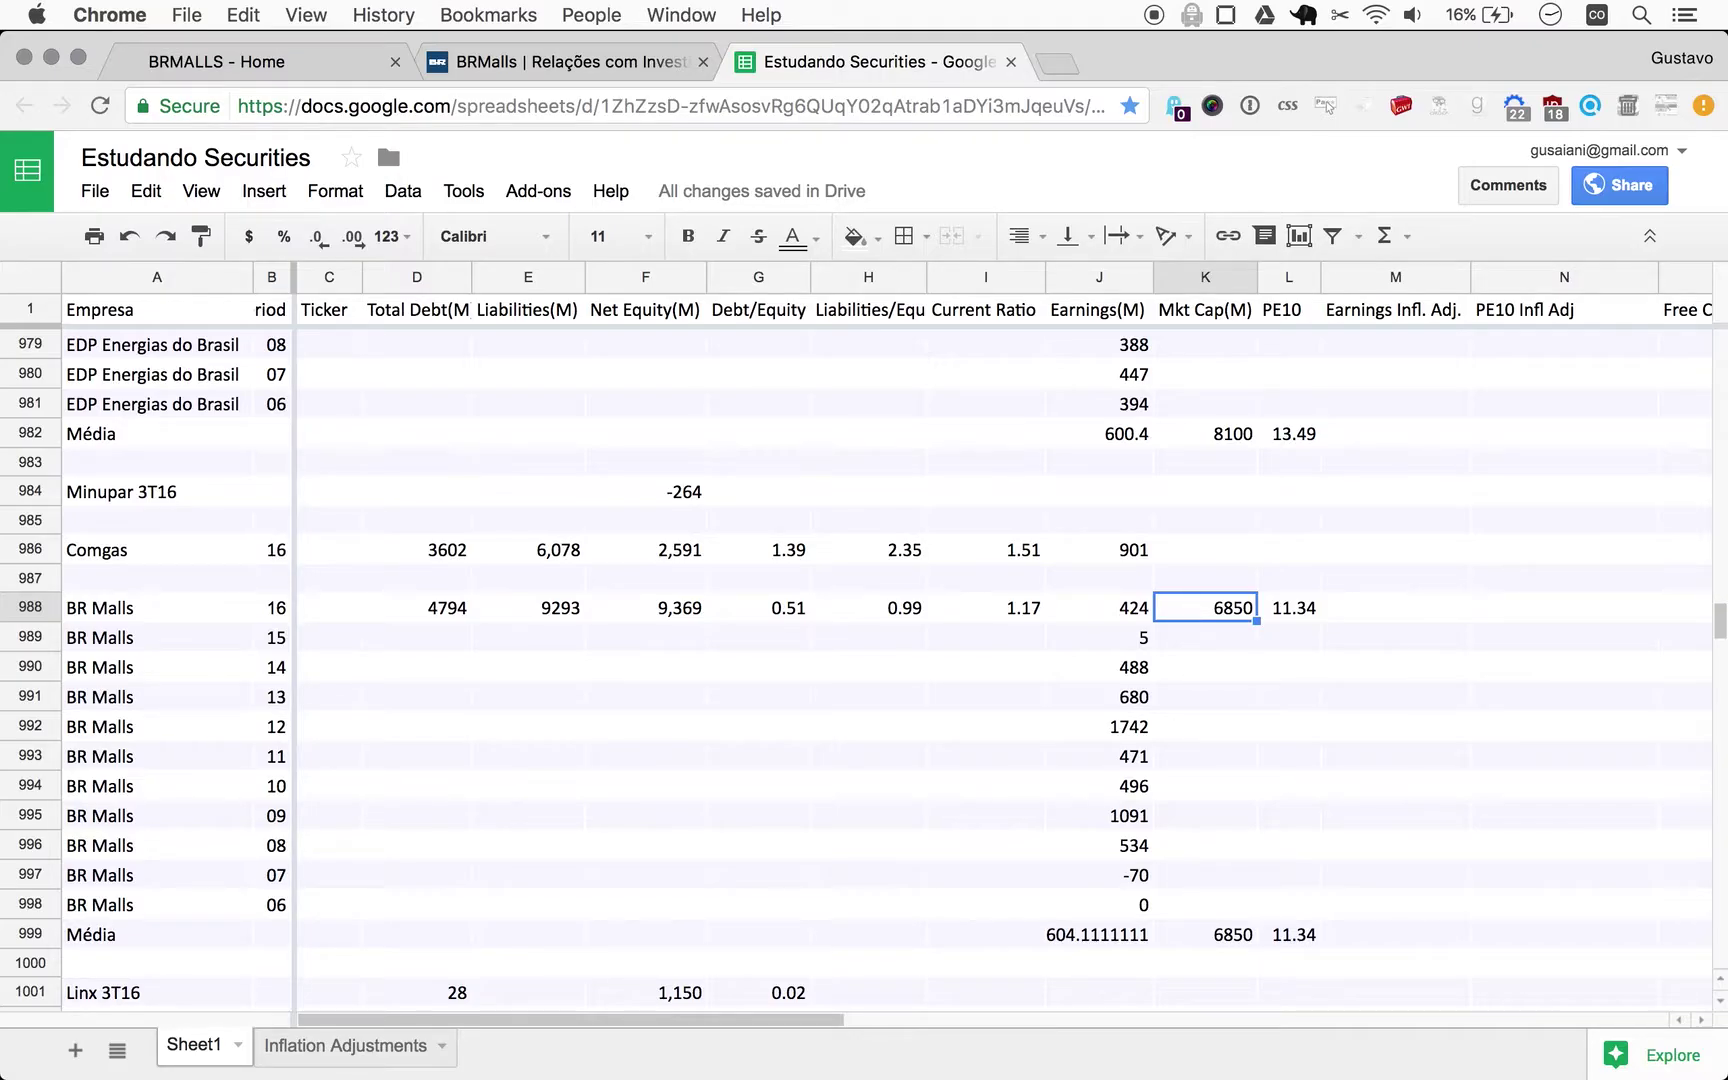
key("Right")
key("Left")
key("Left")
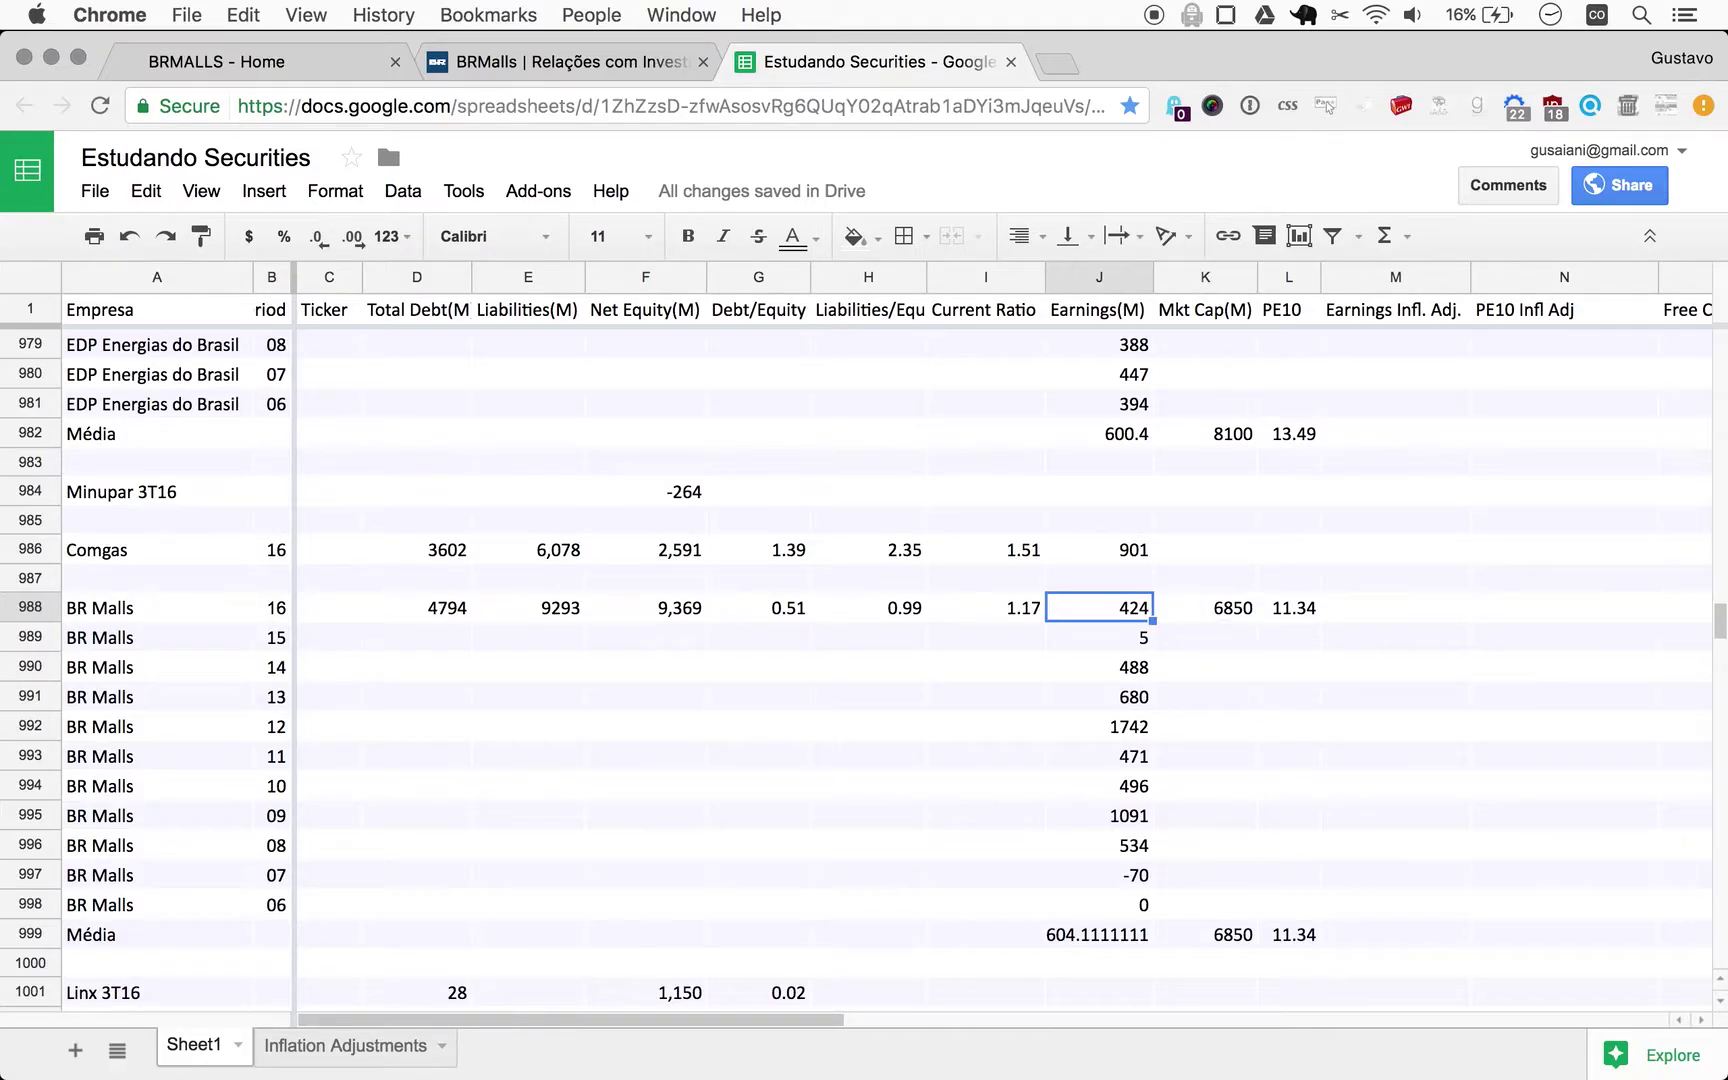
key("super+Tab")
key("super+Tab")
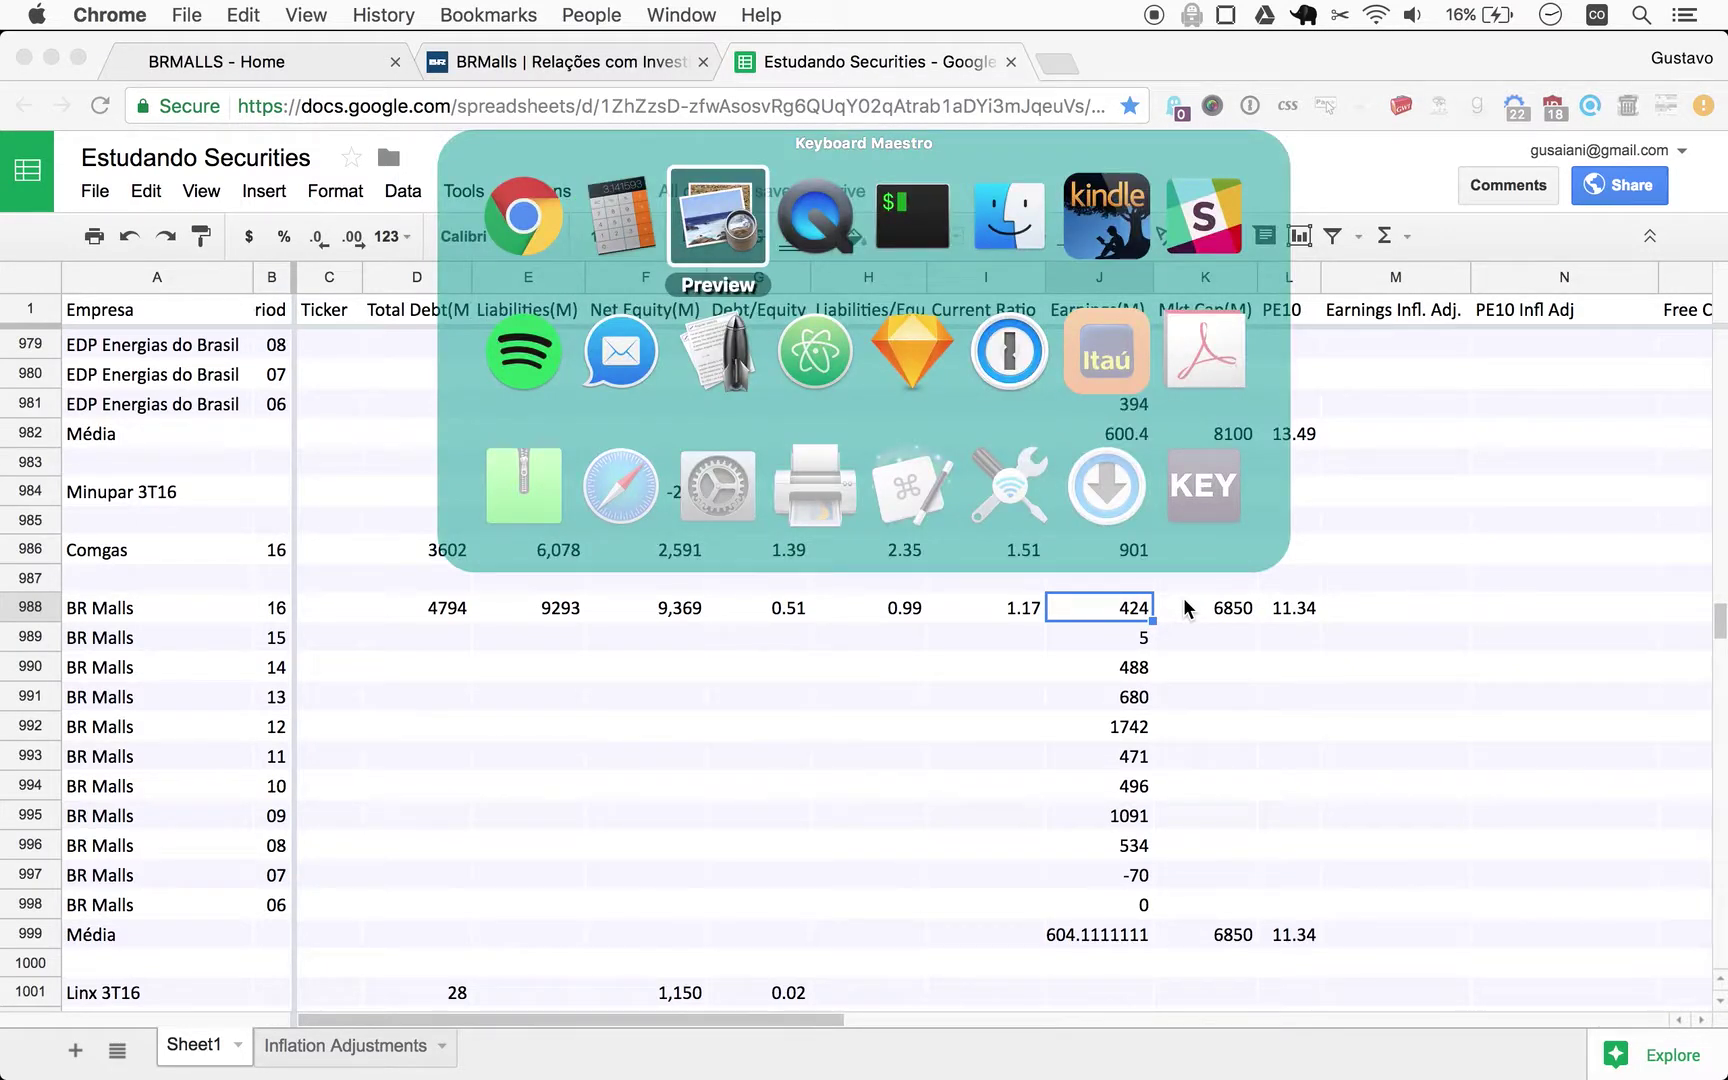
Scroll DFP Completa.pdf to the page 18 income statement showing 2016 net income 215.416.
scroll(904, 617, "down", 20)
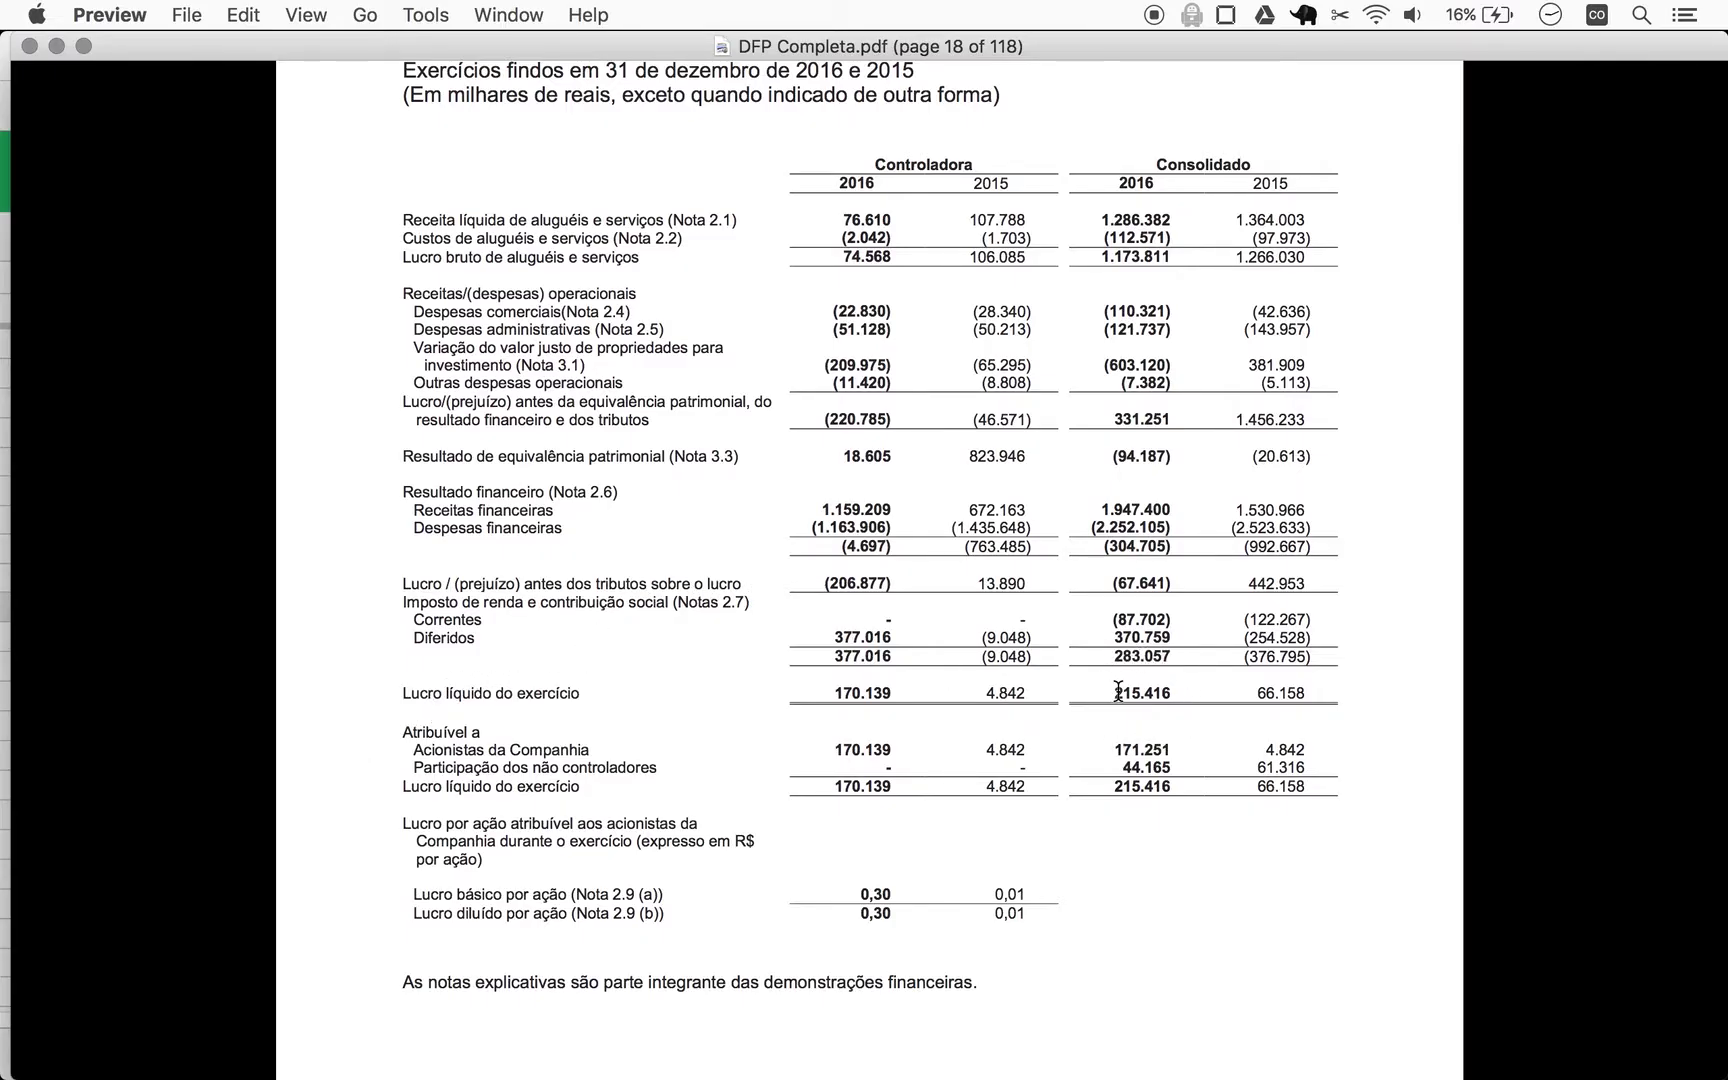
key("super+Tab")
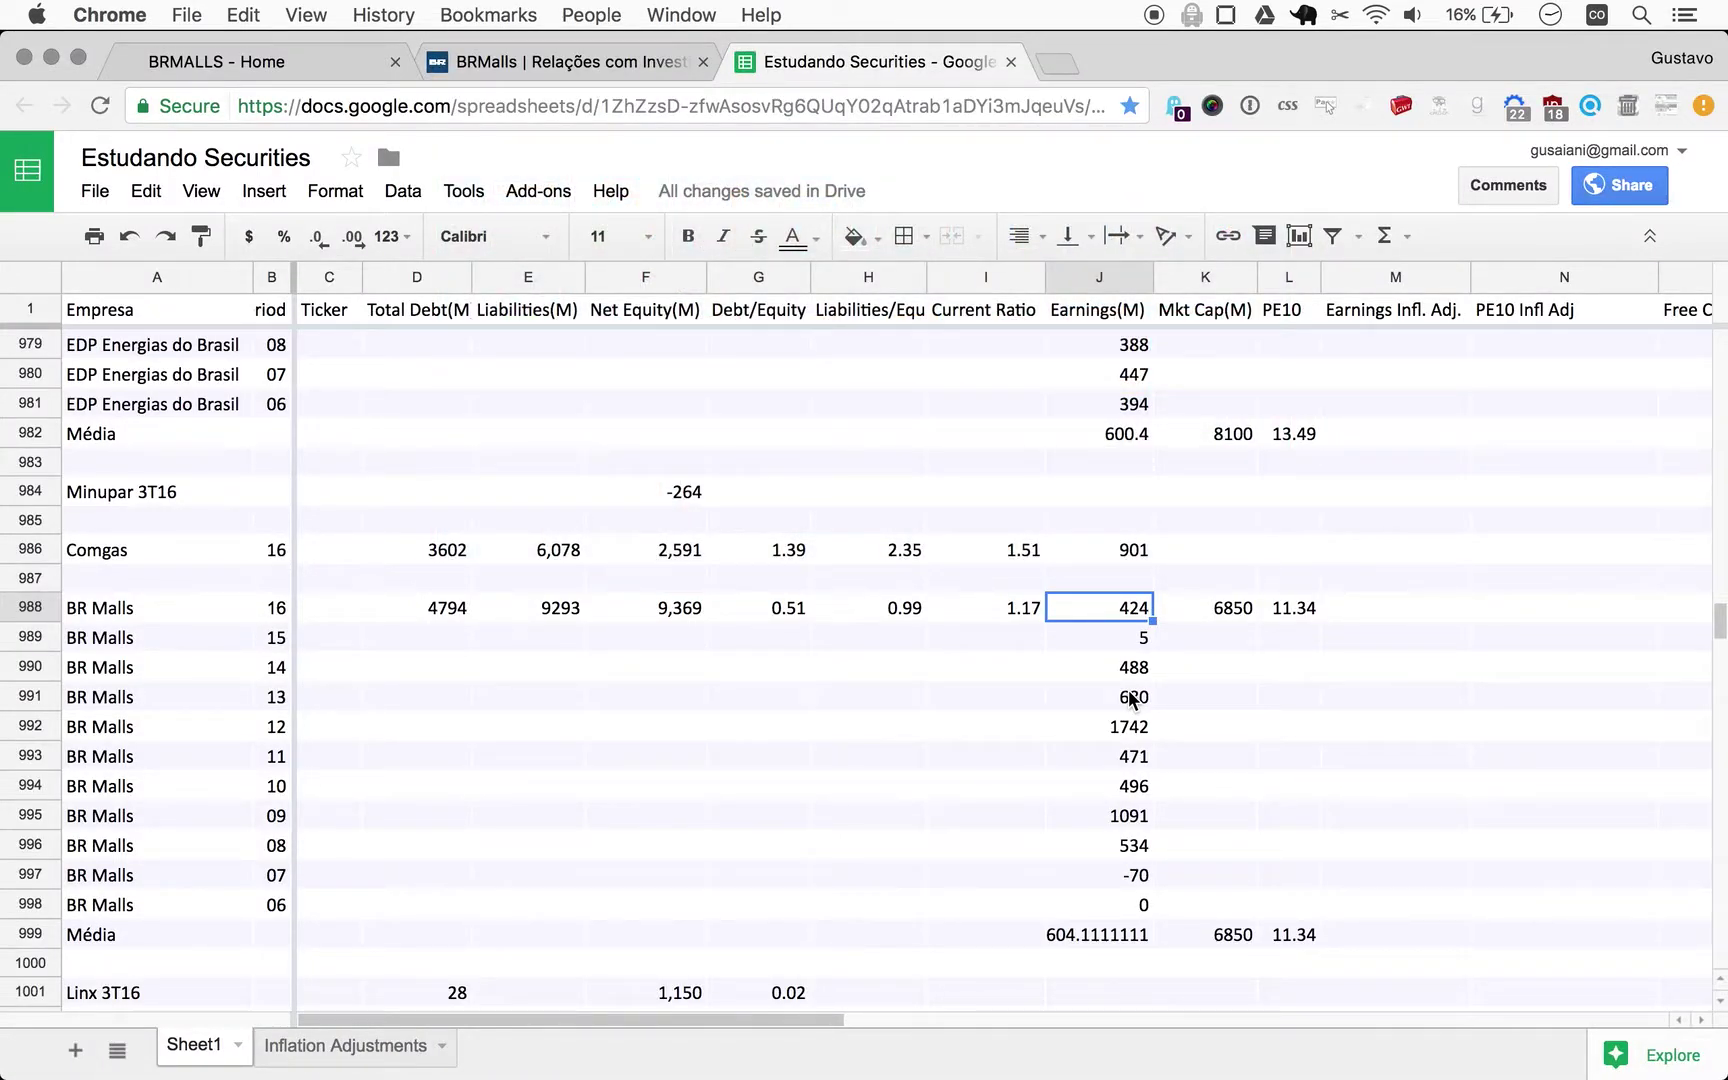
Enter 215 as 2016 earnings in J988 and change the Média formula to =AVERAGE(J988:J997).
type("215")
key("Return")
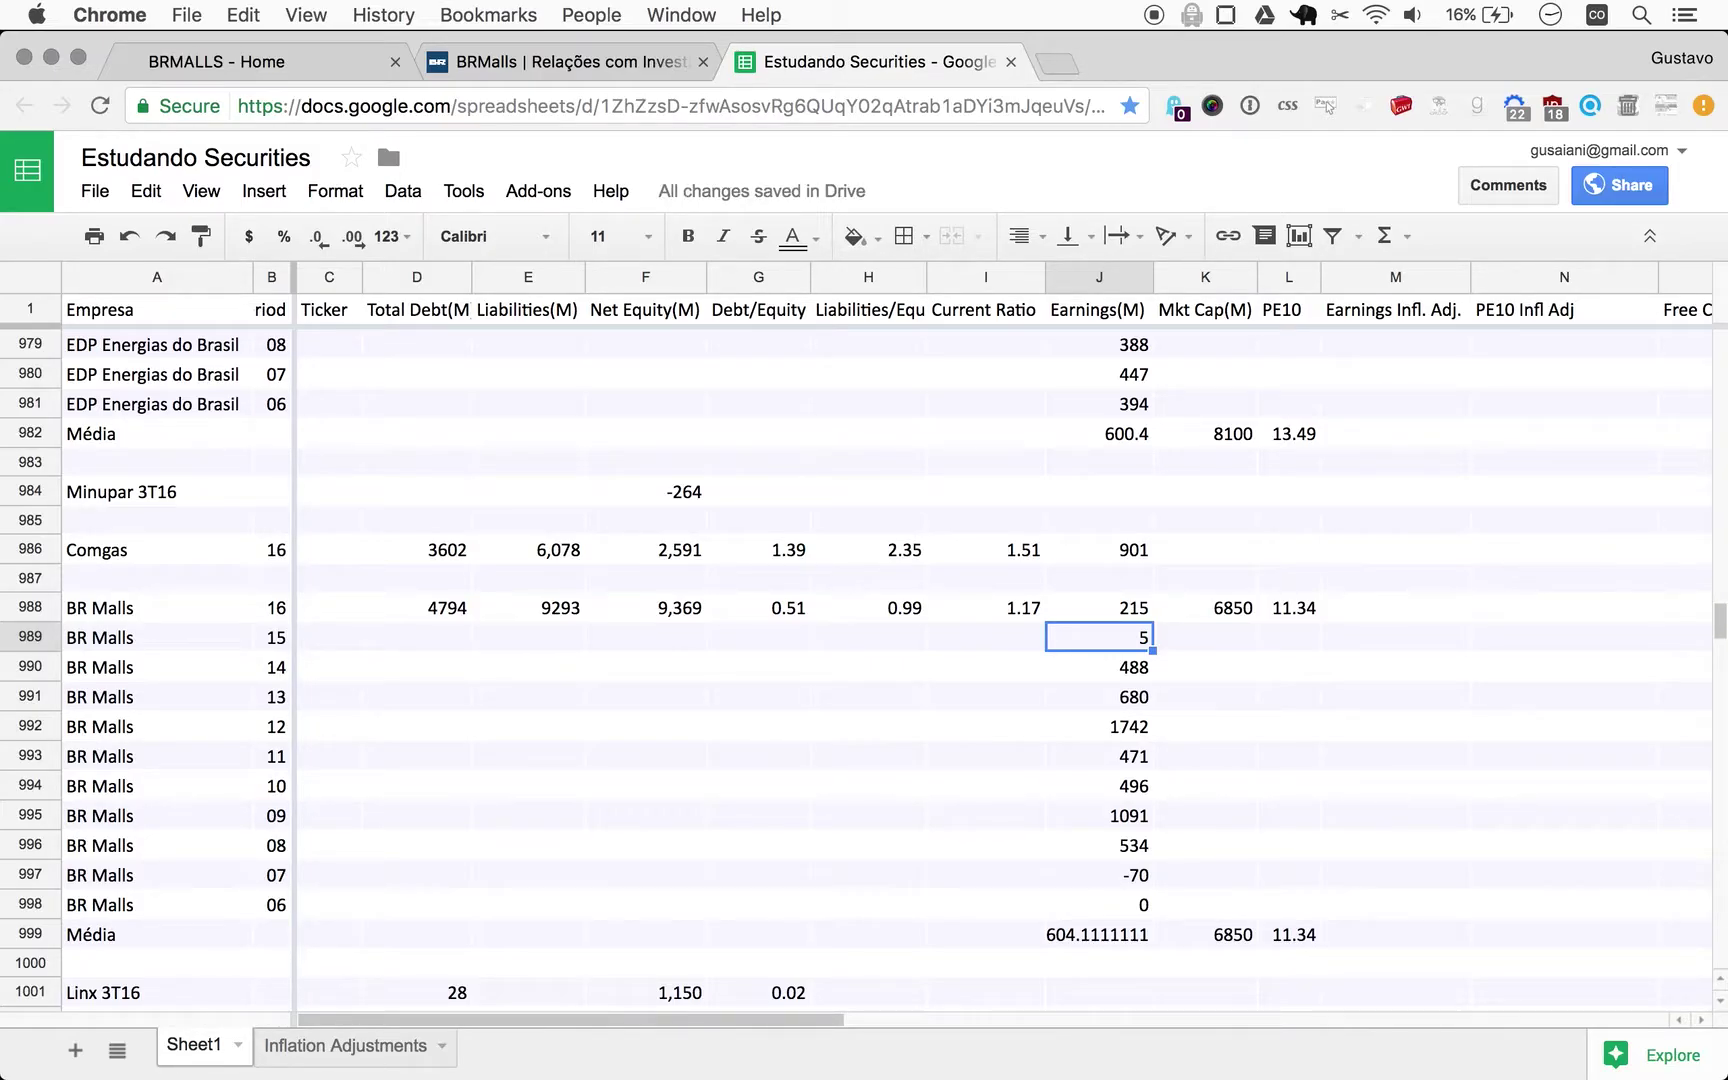
key("Down")
key("Down")
key("Down")
key("Down")
key("Down")
key("Down")
key("Down")
key("Down")
key("Down")
key("Down")
key("Down")
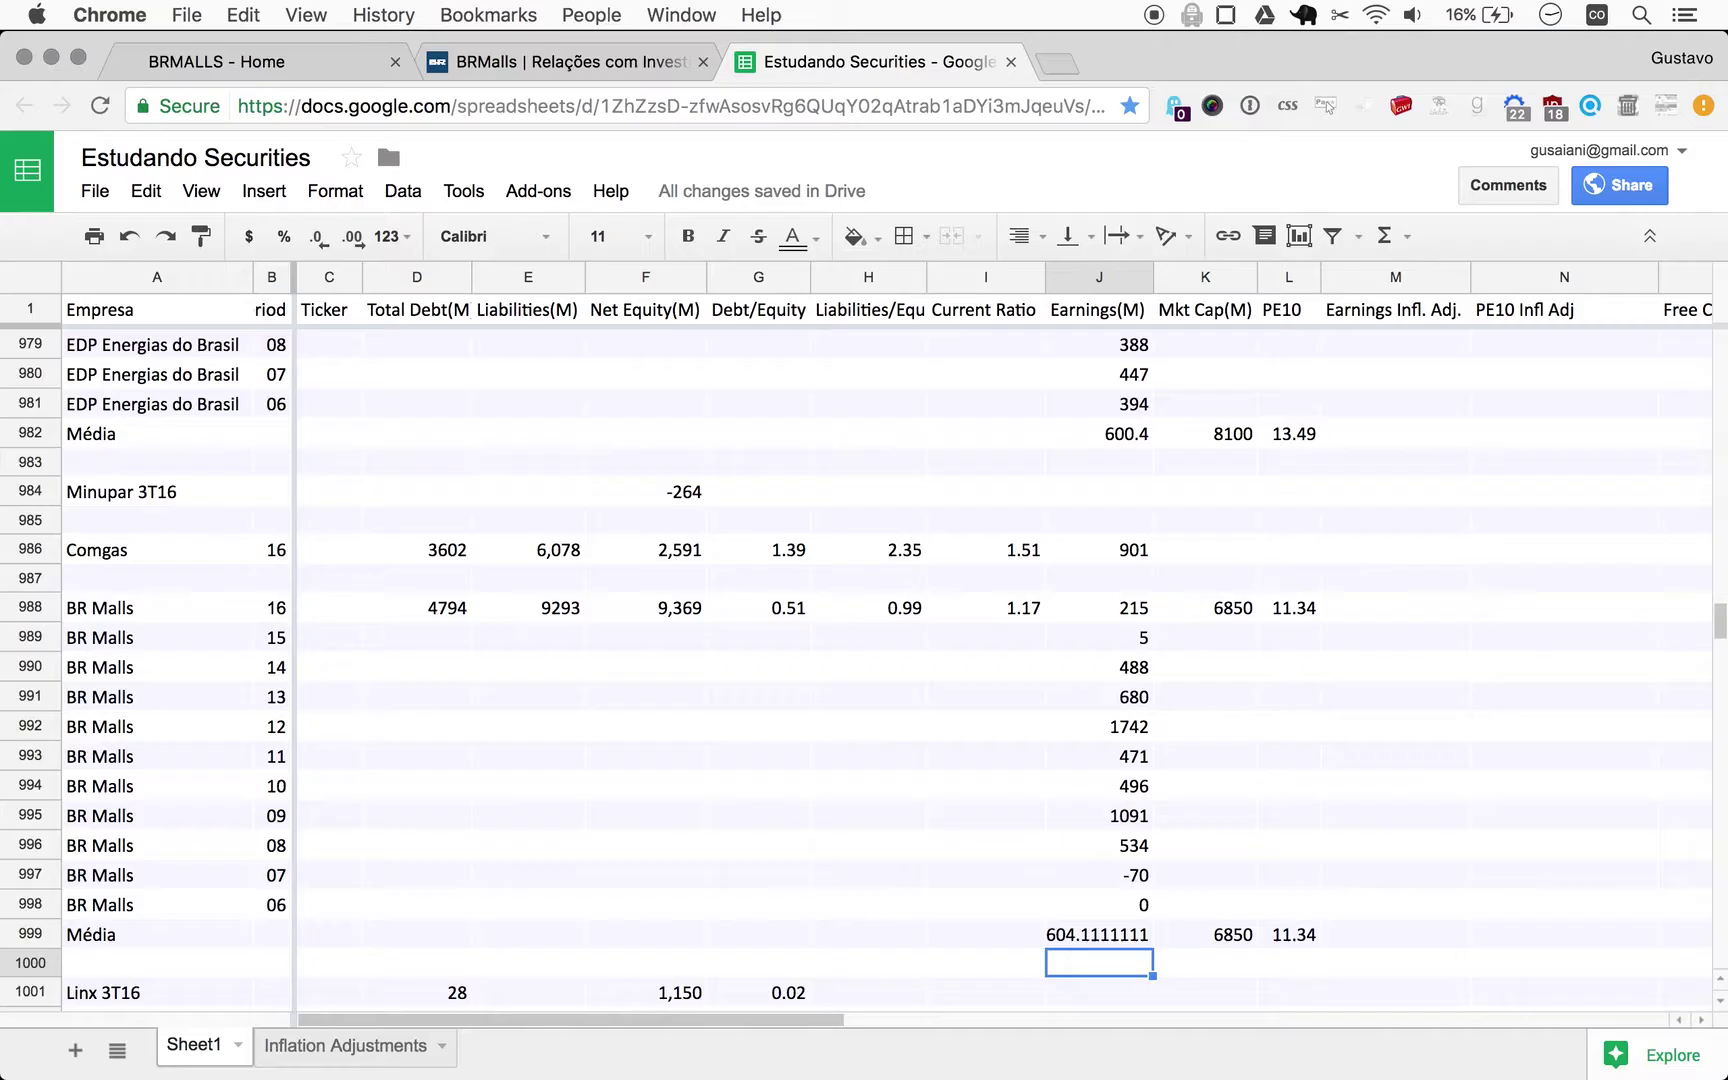
key("Up")
key("Return")
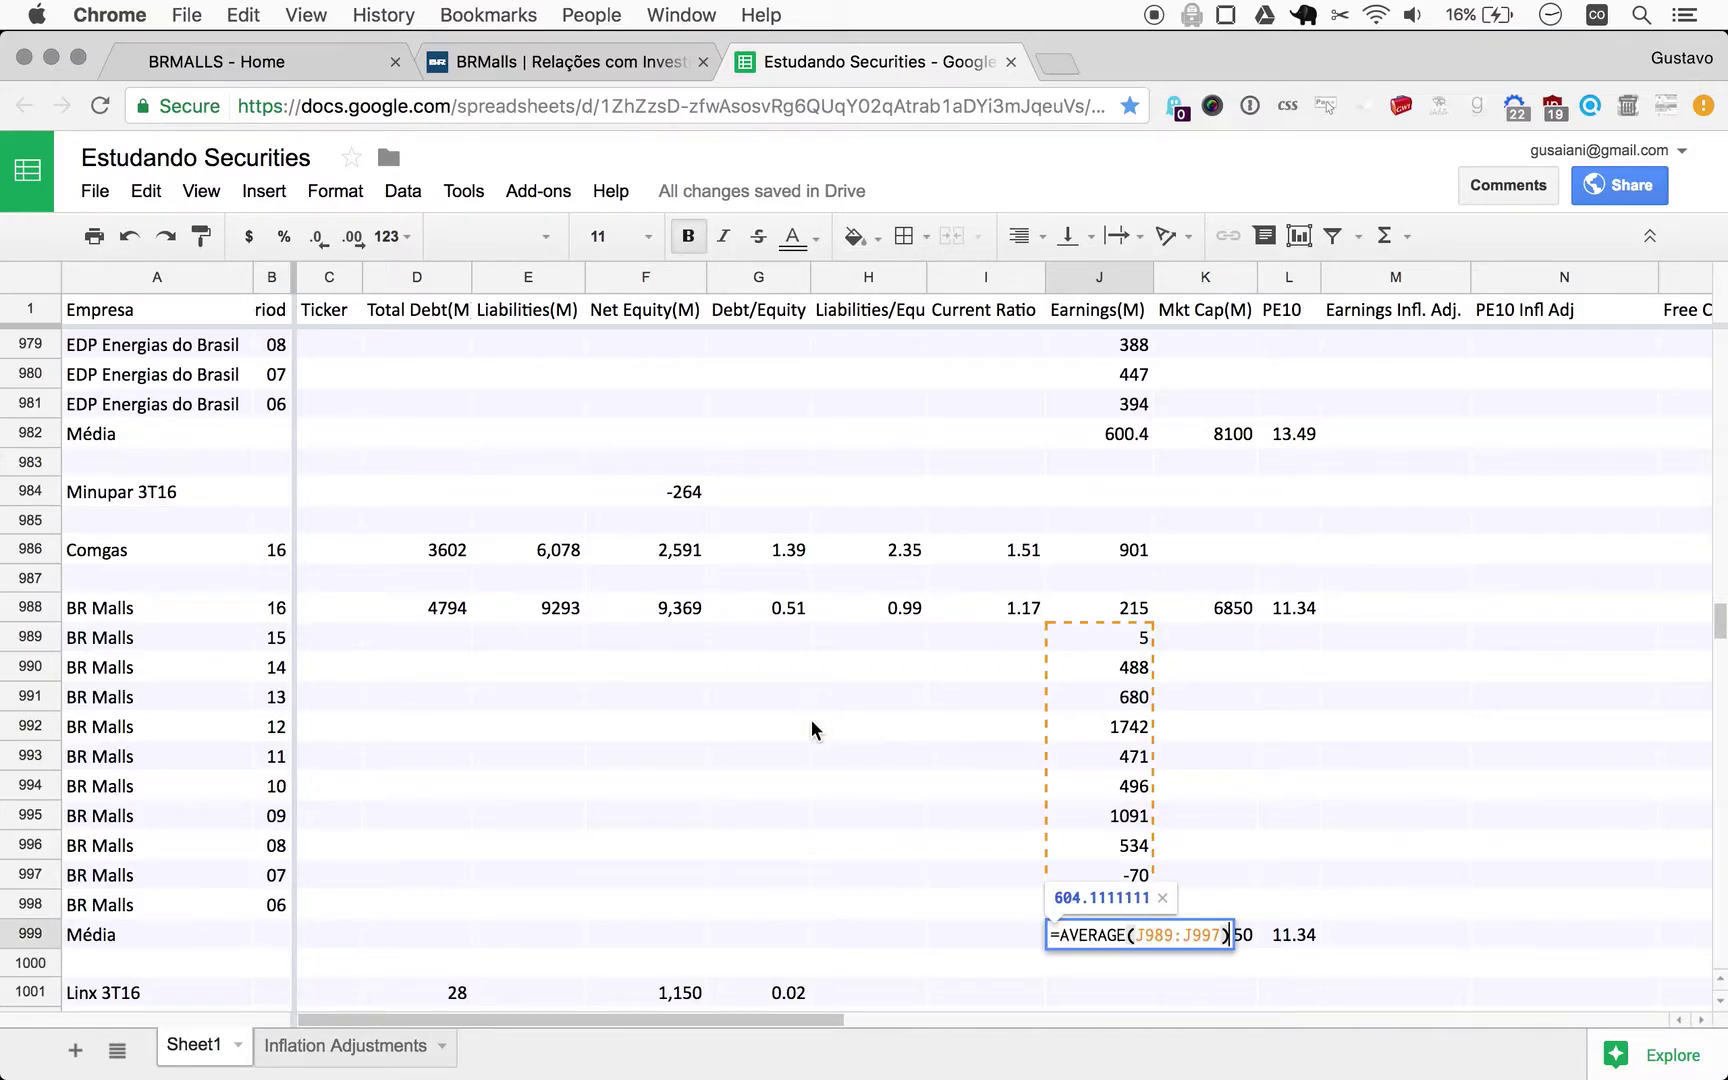
key("Left")
key("Left")
key("Left")
key("Left")
key("Left")
key("Left")
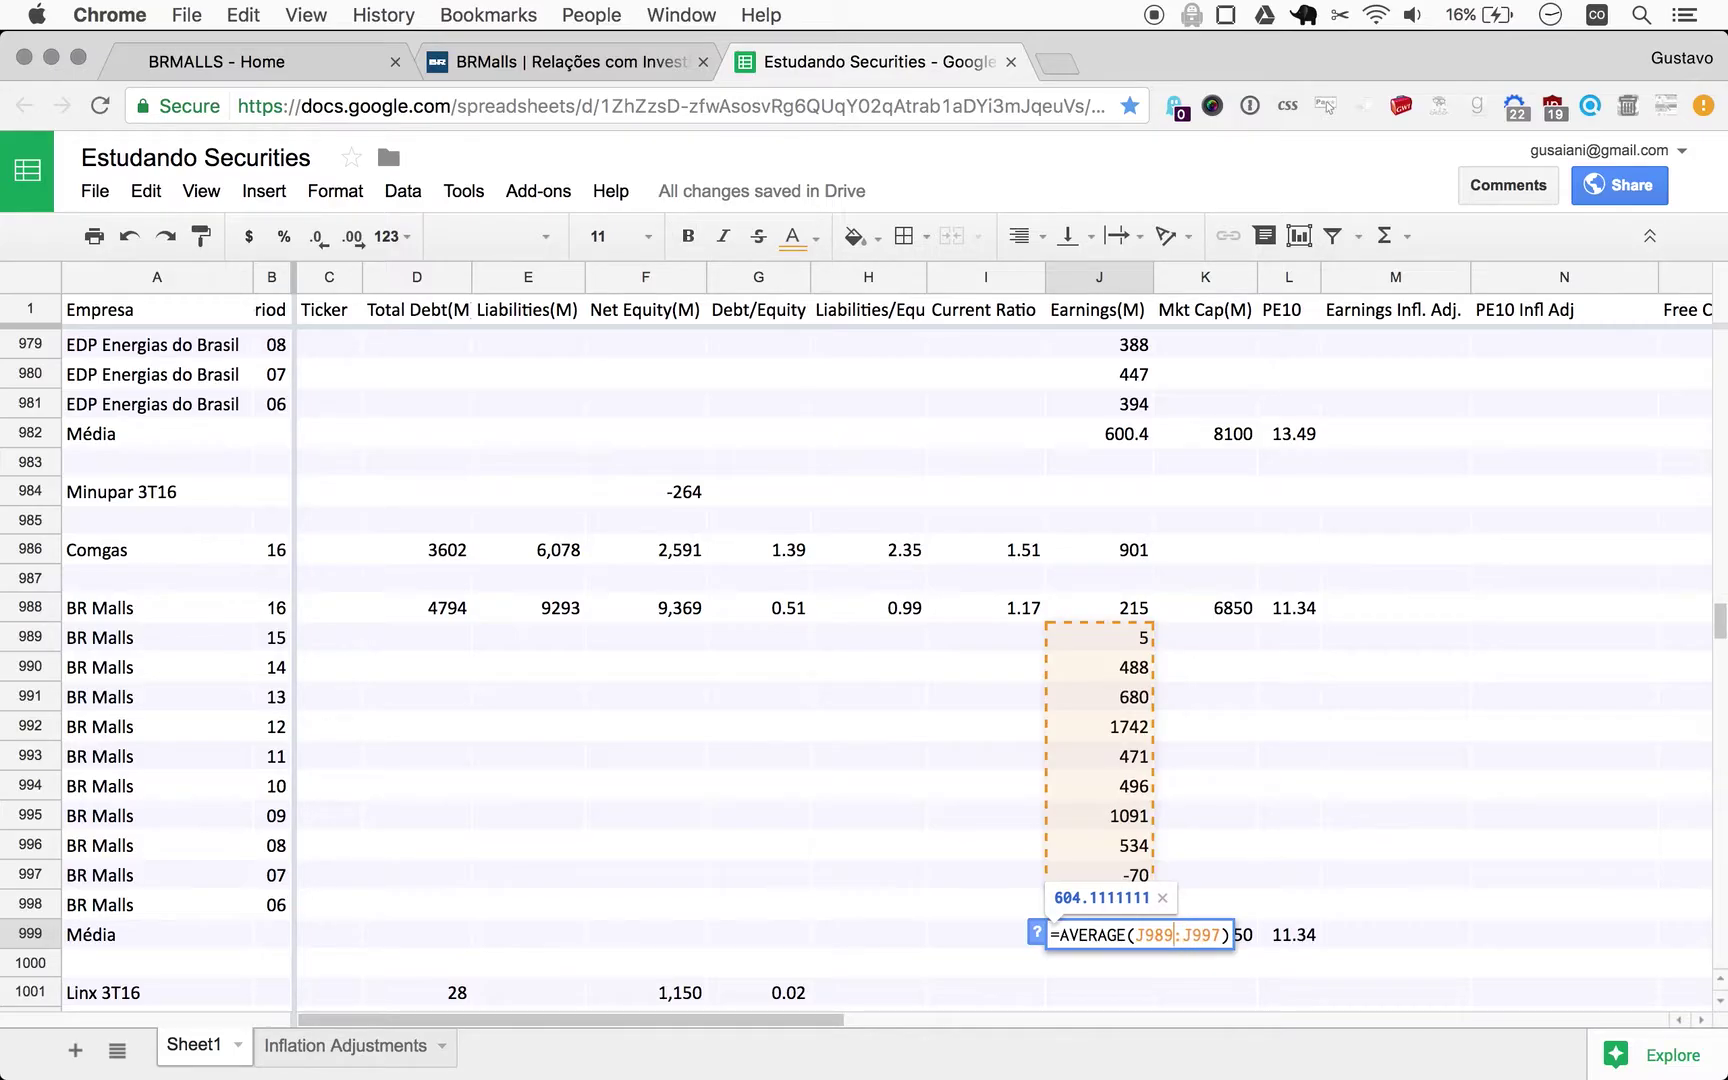
key("BackSpace")
type("8")
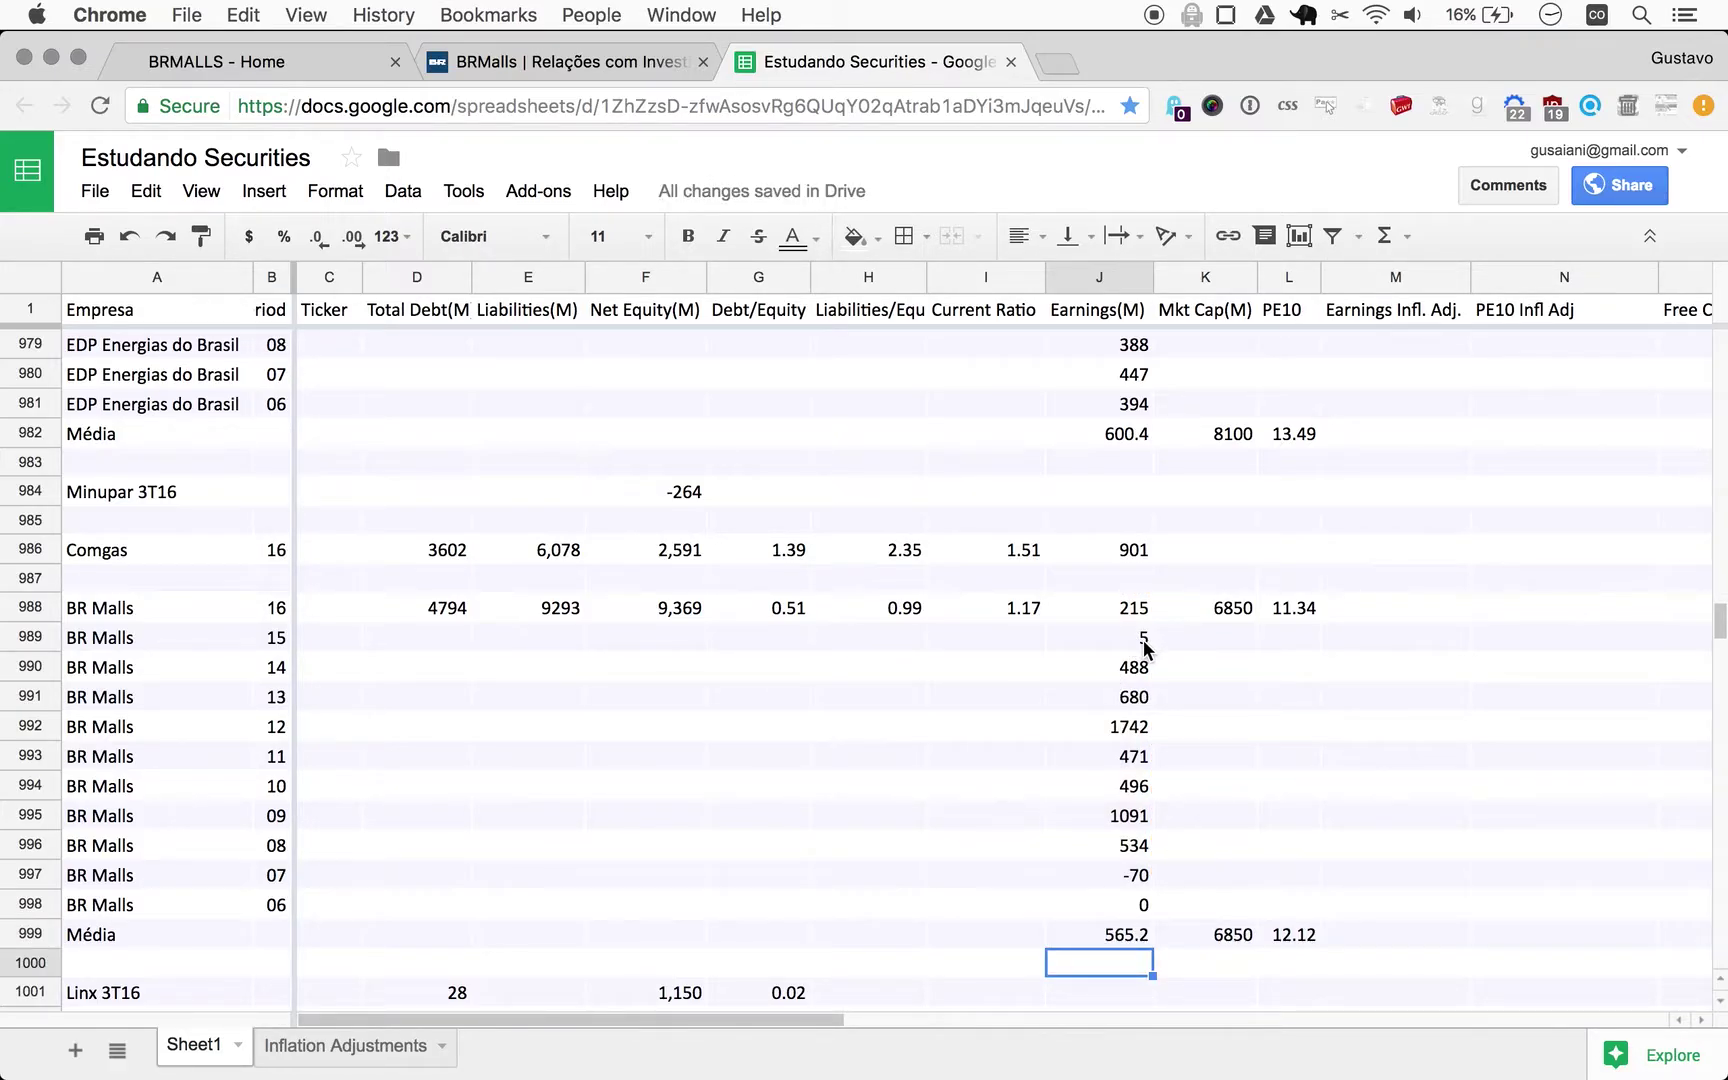
key("super+Tab")
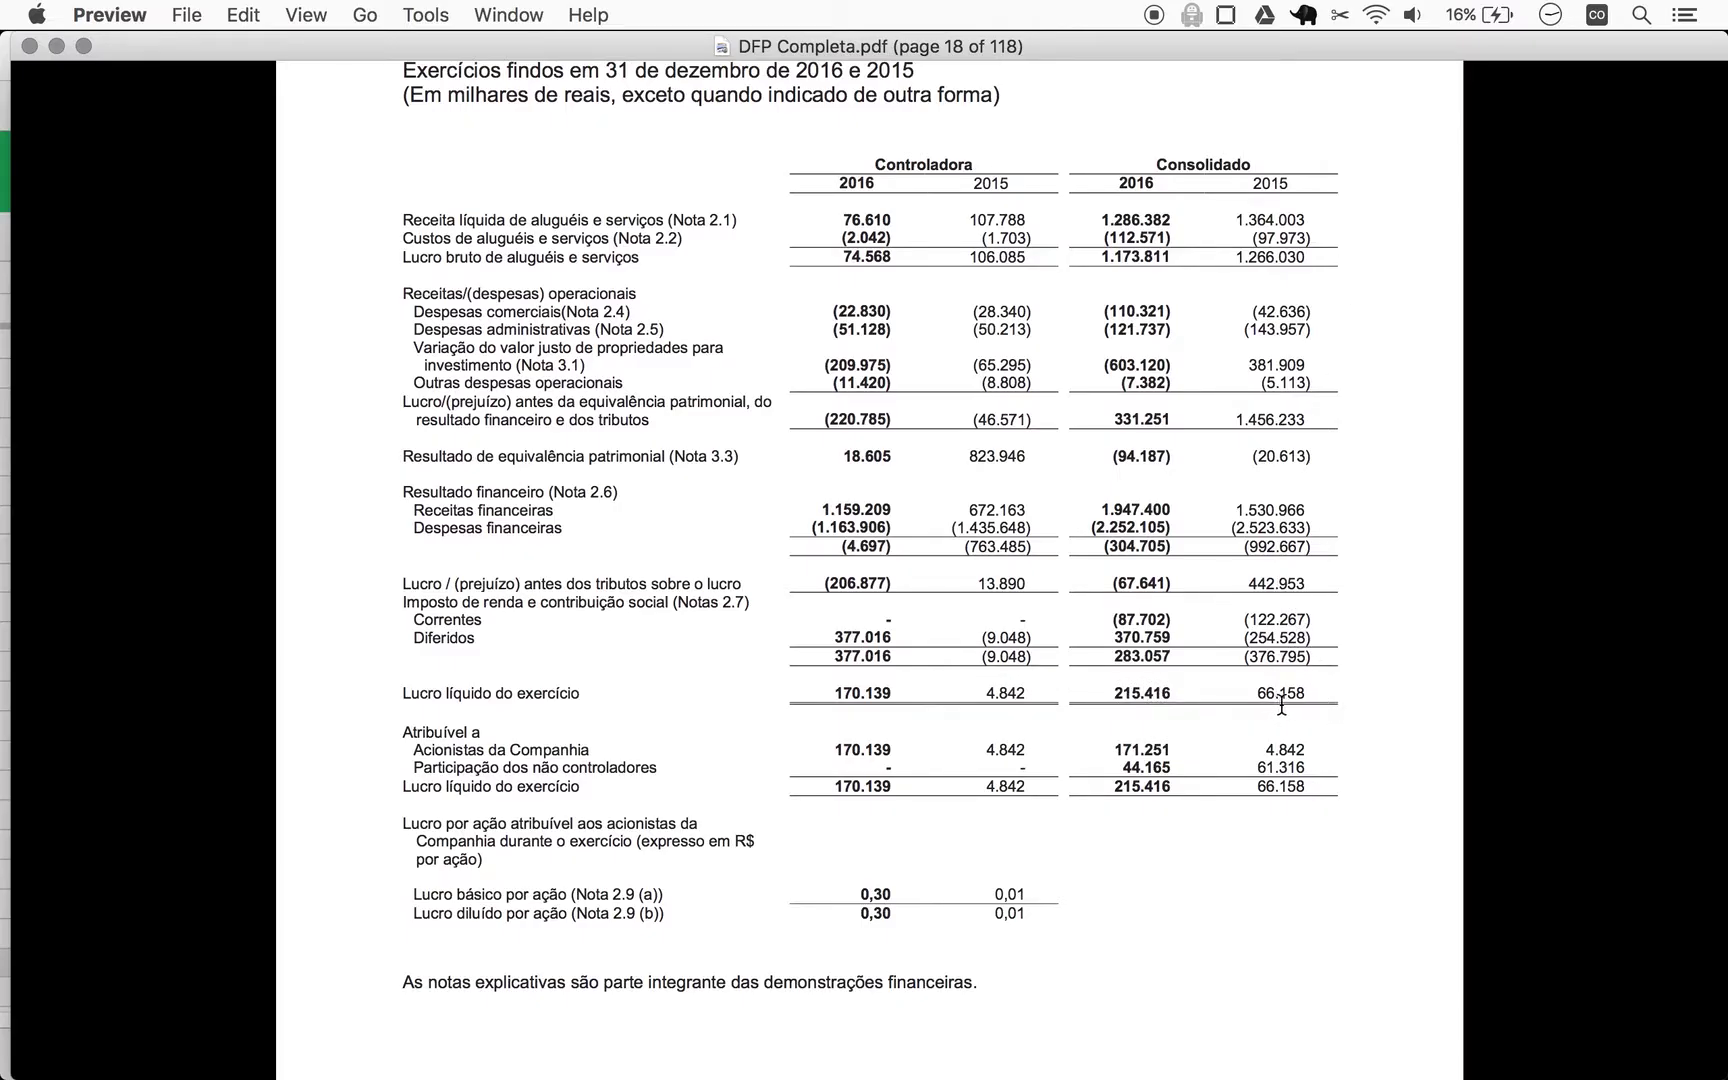
key("super+Tab")
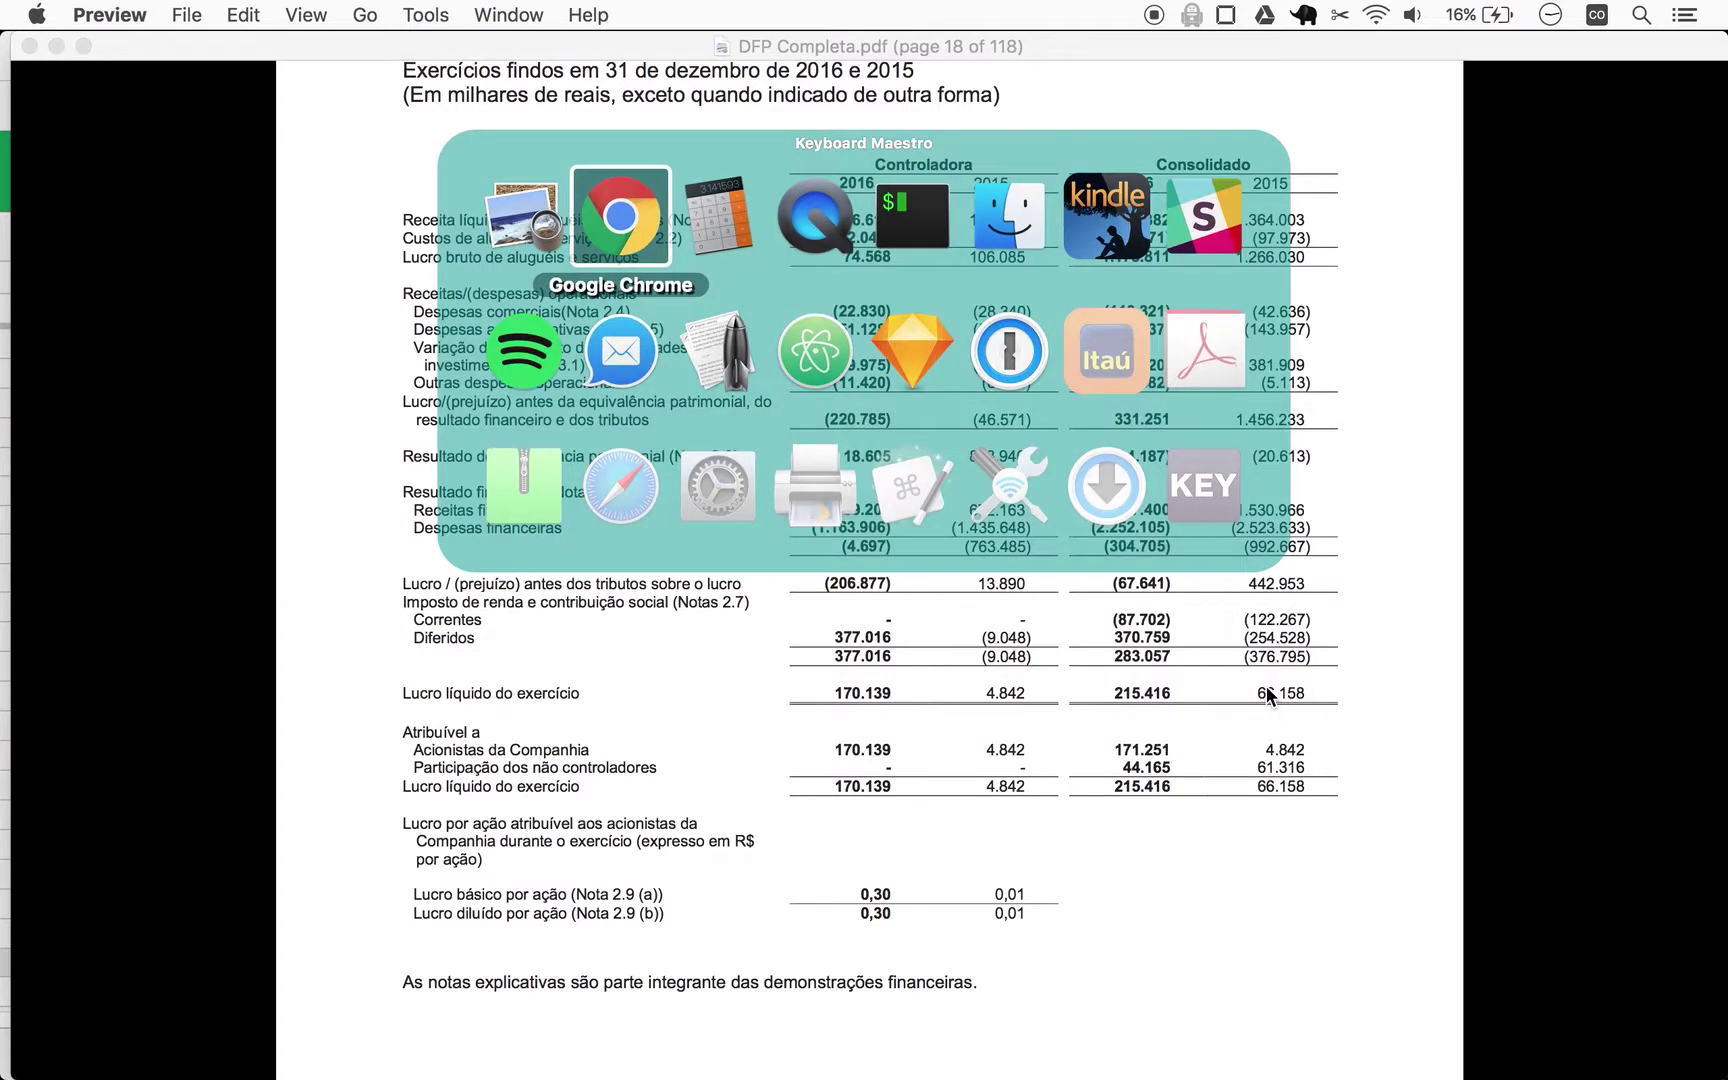
Replace BR Malls' 2015 earnings in J989 with 66.
key("Return")
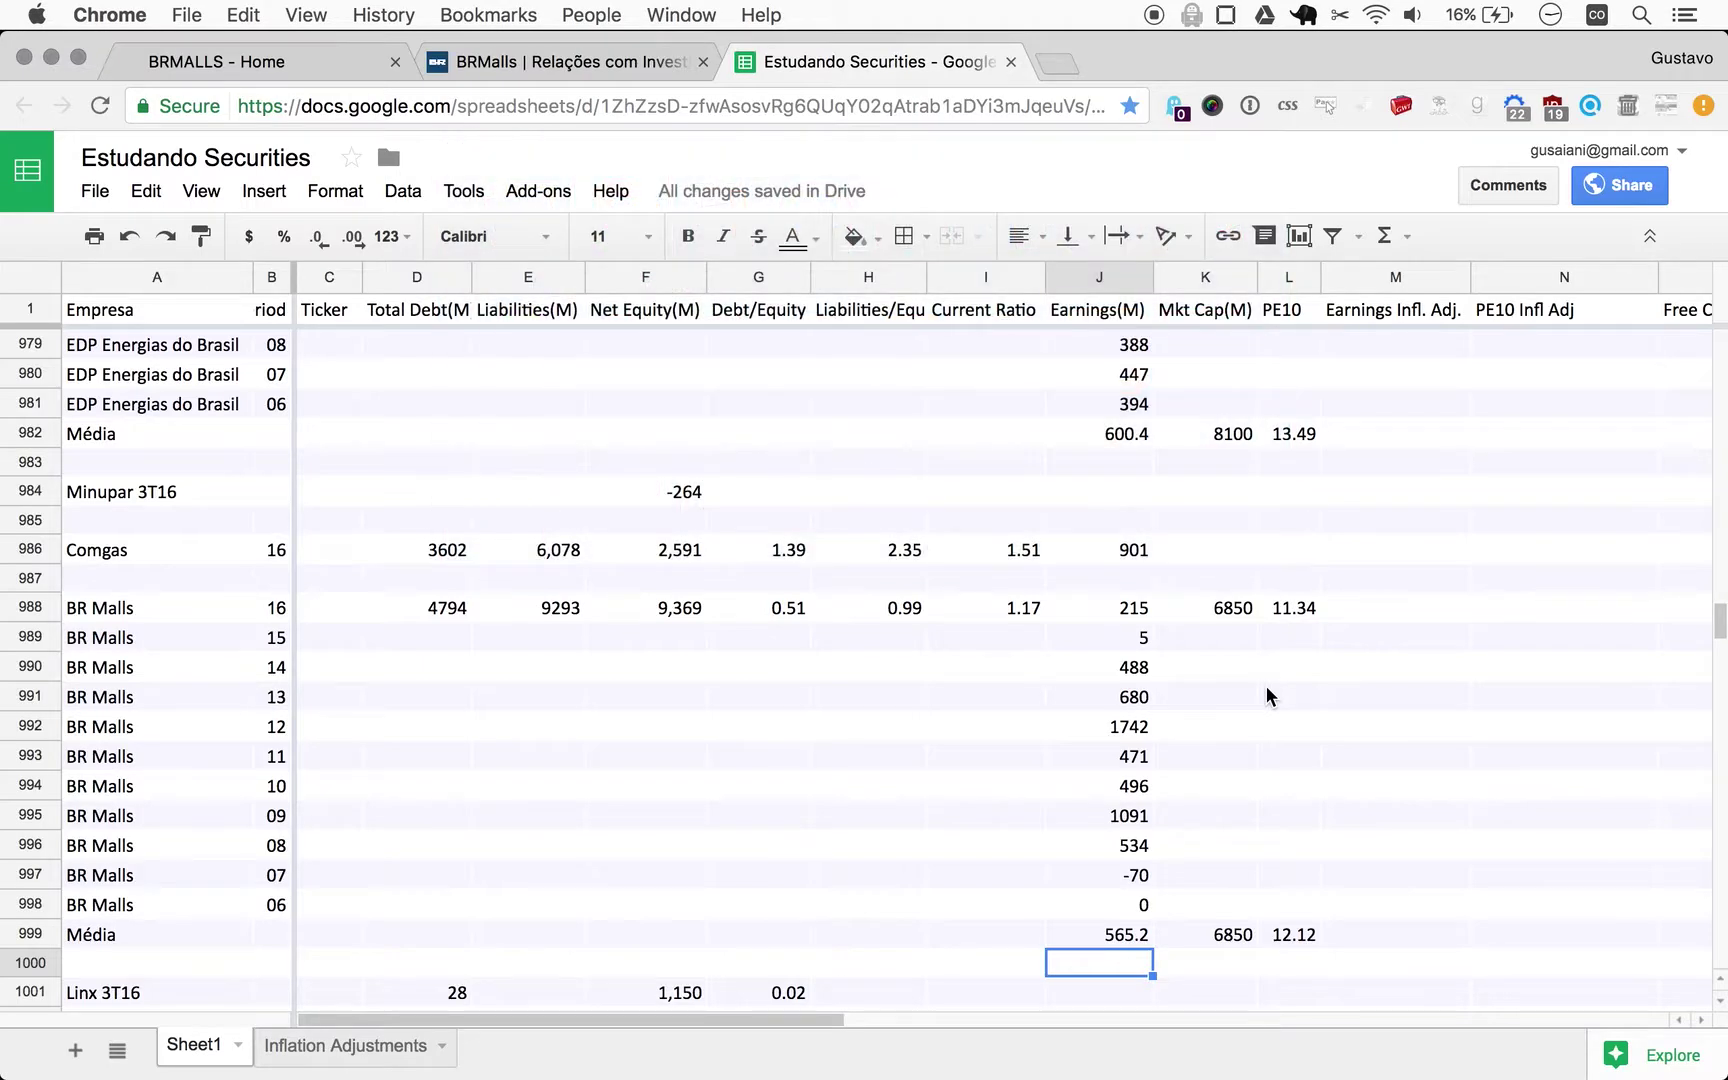
key("Up")
key("Up")
key("Up")
key("Up")
key("Up")
key("Up")
key("Up")
key("Up")
key("Up")
key("Up")
key("Up")
key("Up")
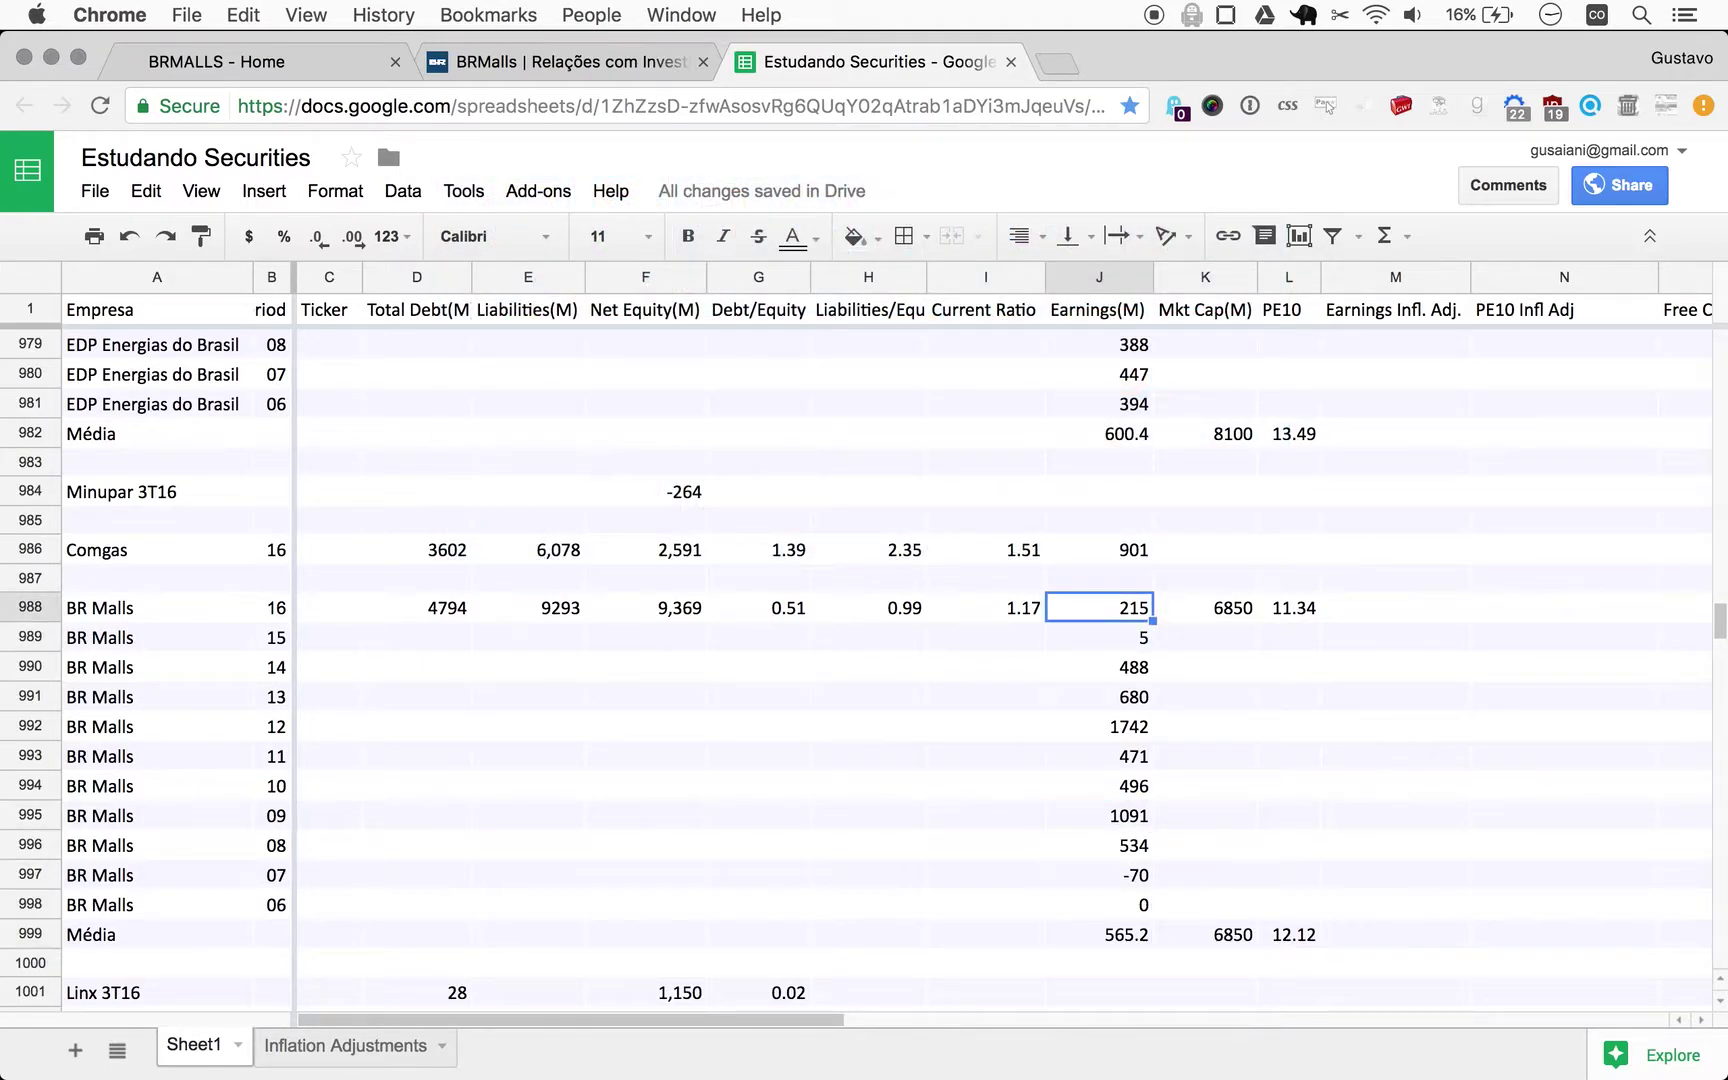
key("Down")
type("66")
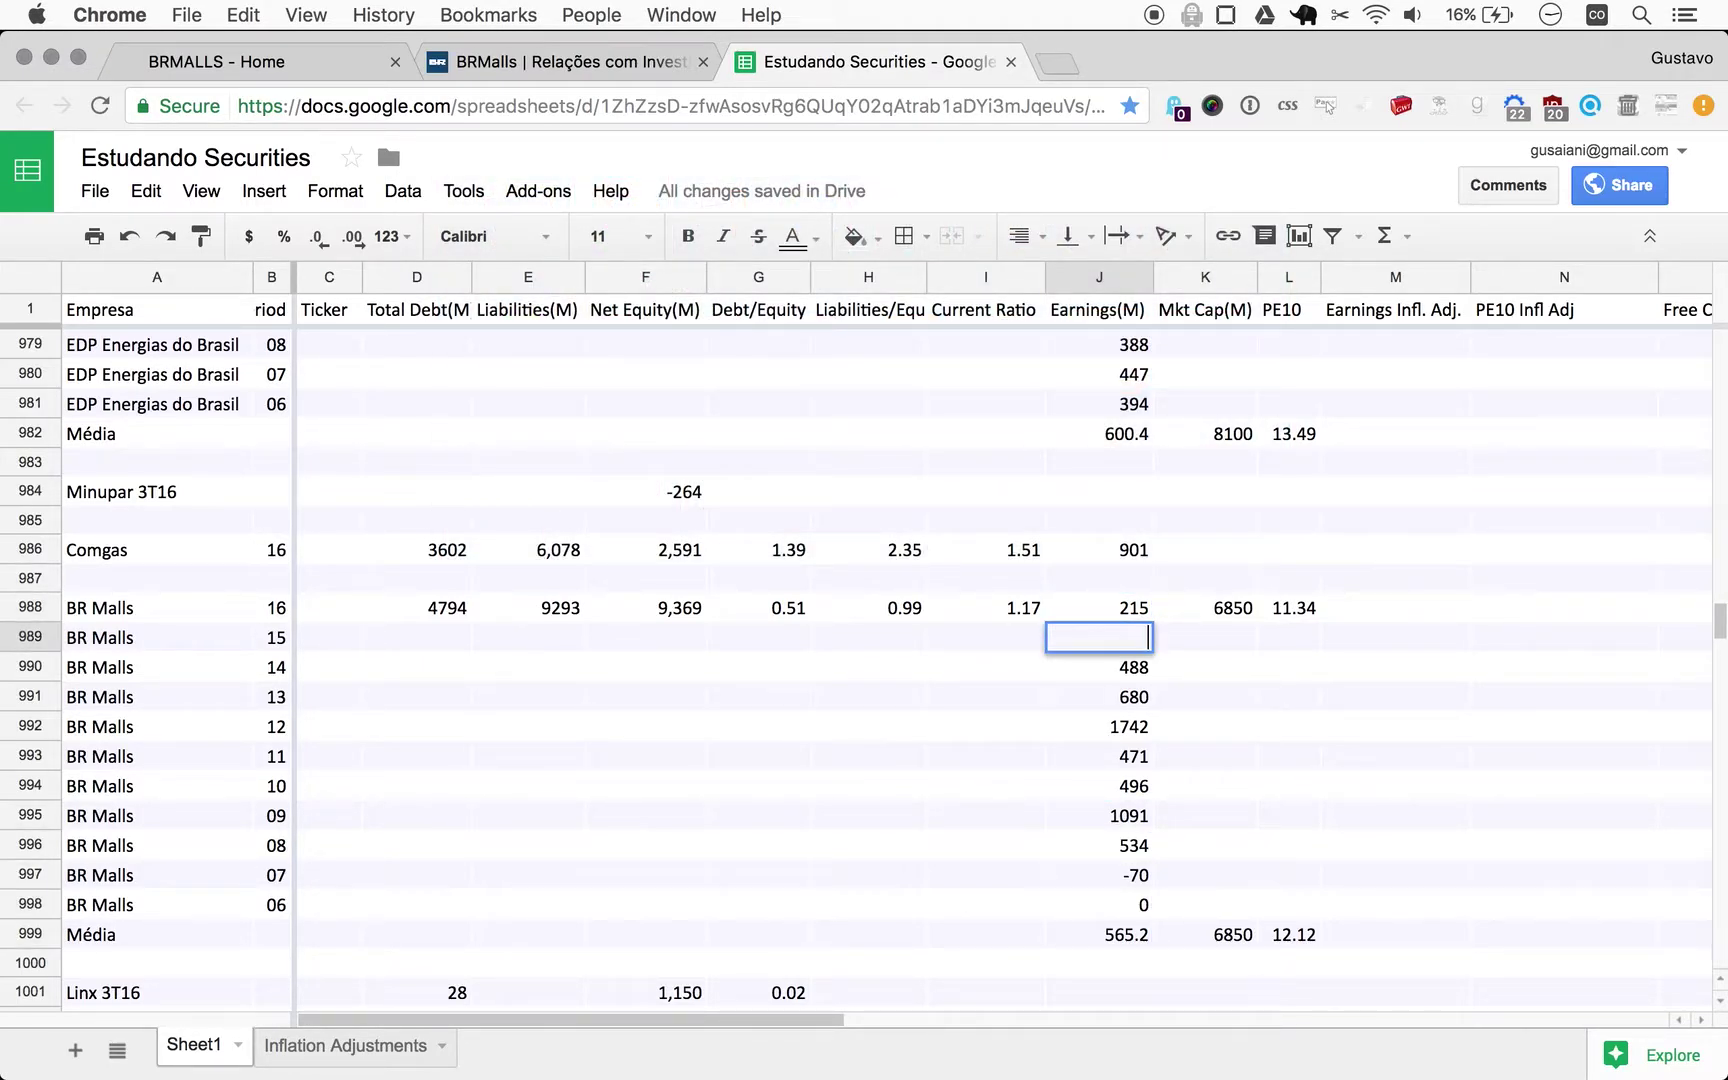
key("Return")
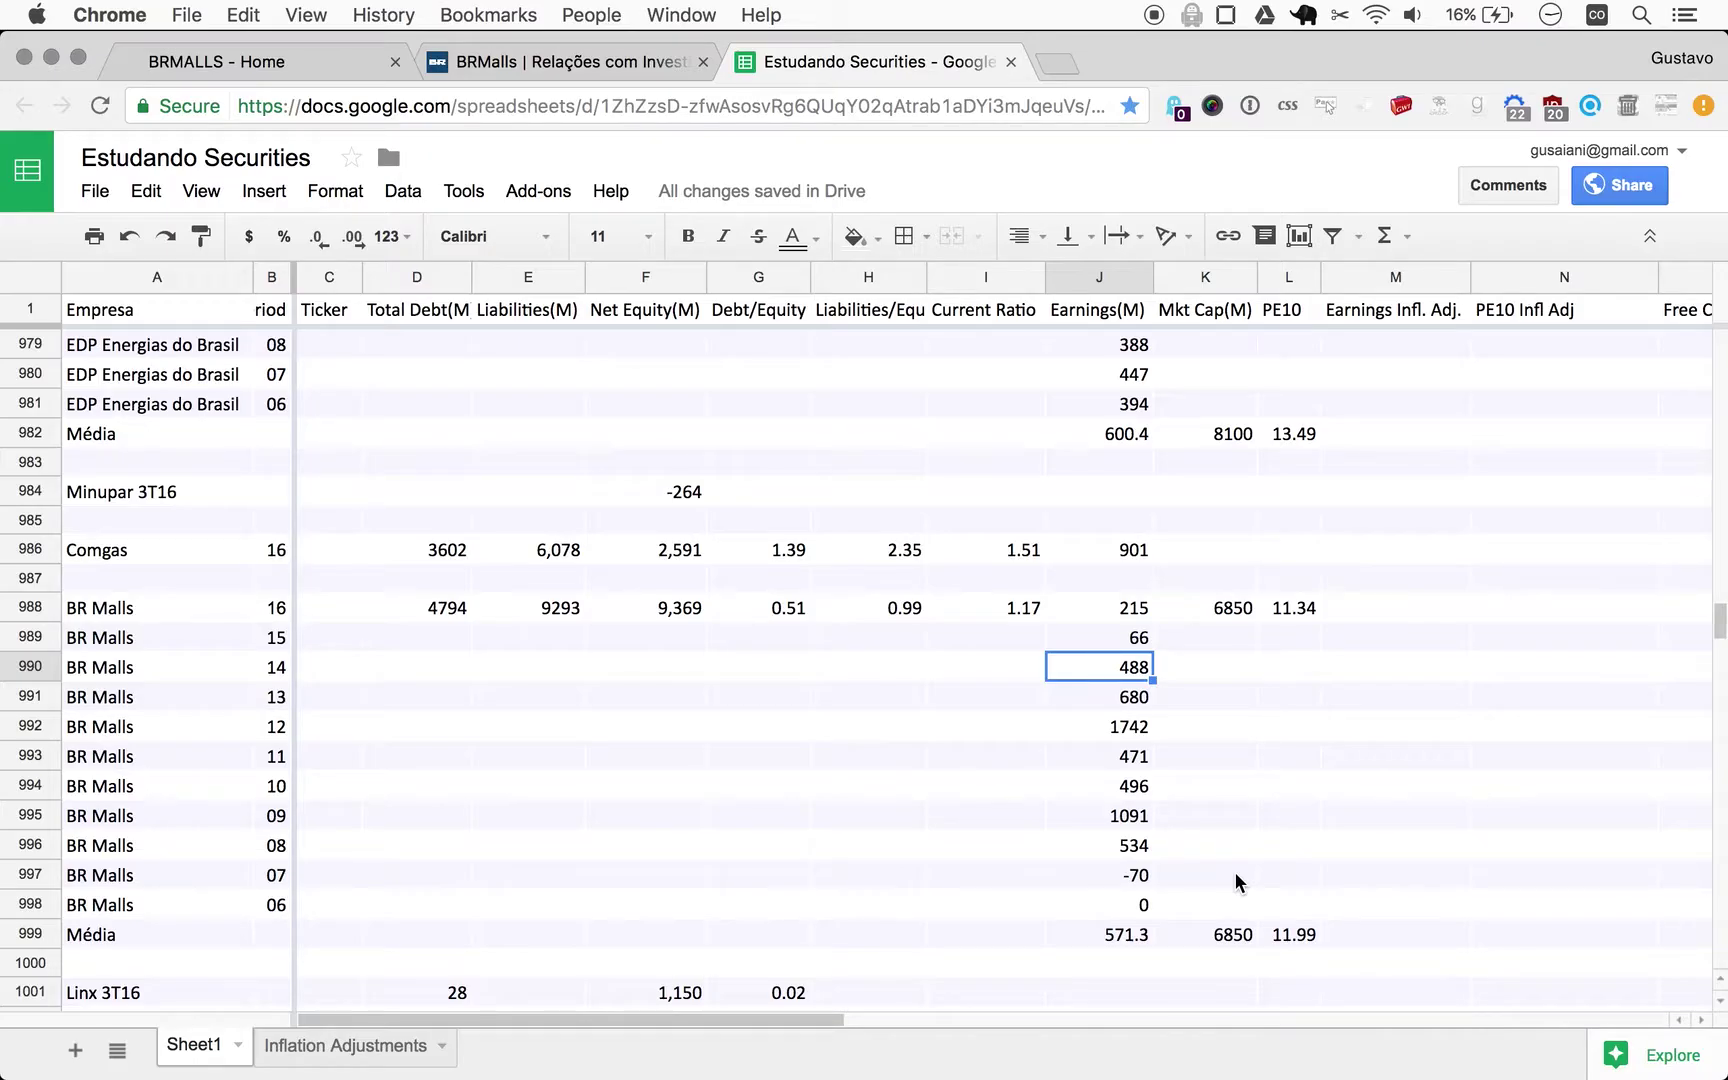
scroll(1236, 880, "right", 1)
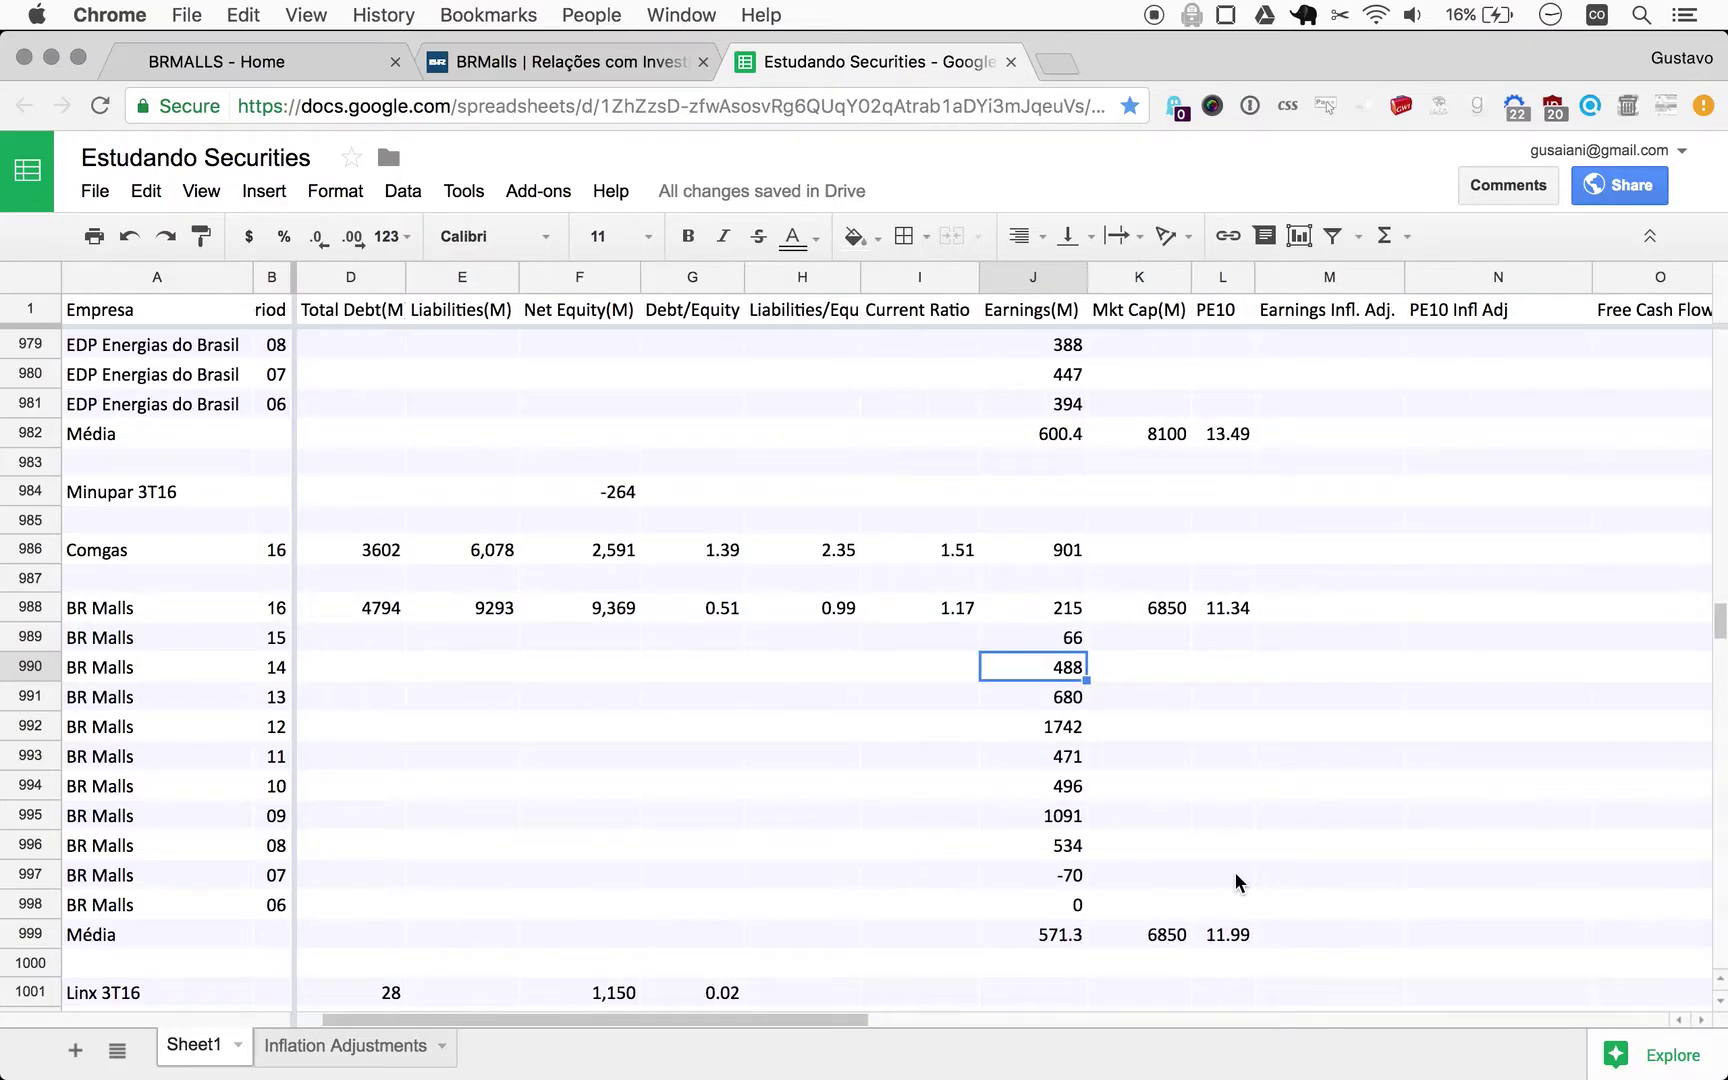
Scroll right to reveal Free Cash Flow and P/FCF10, then move to Earnings Infl. Adj. cell M988.
scroll(1234, 880, "right", 1)
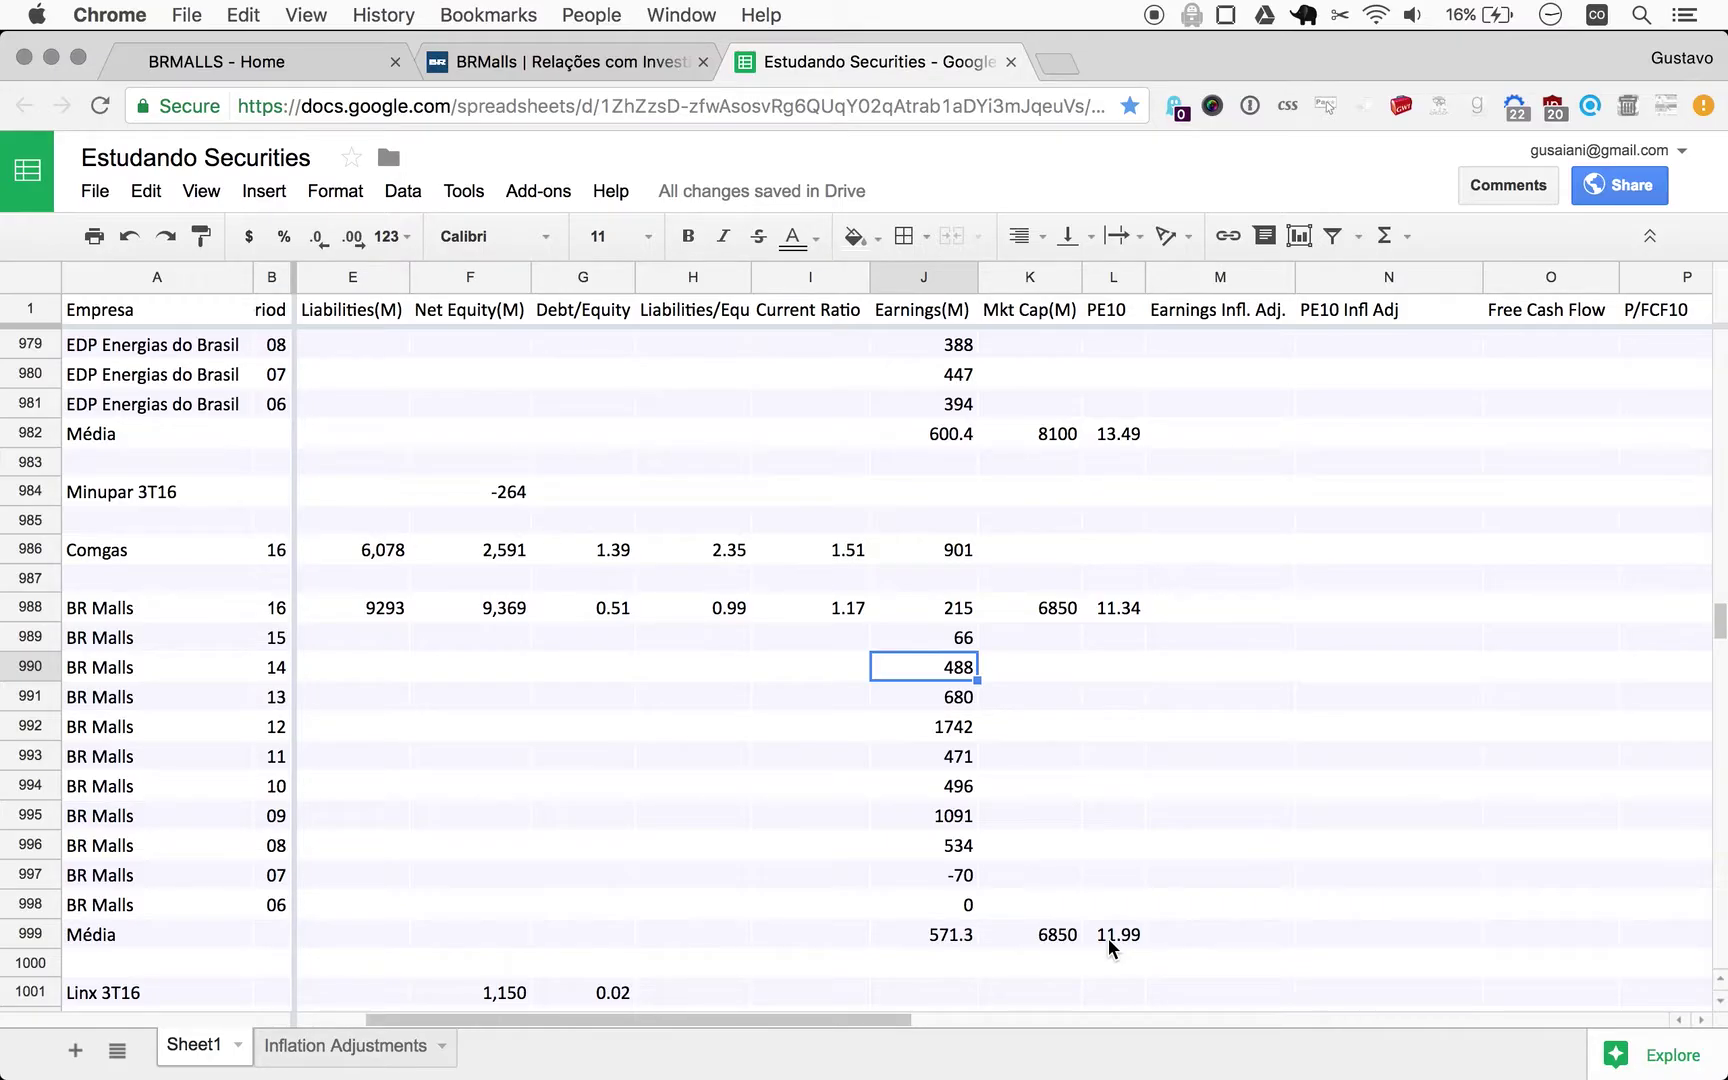
key("Up")
key("Up")
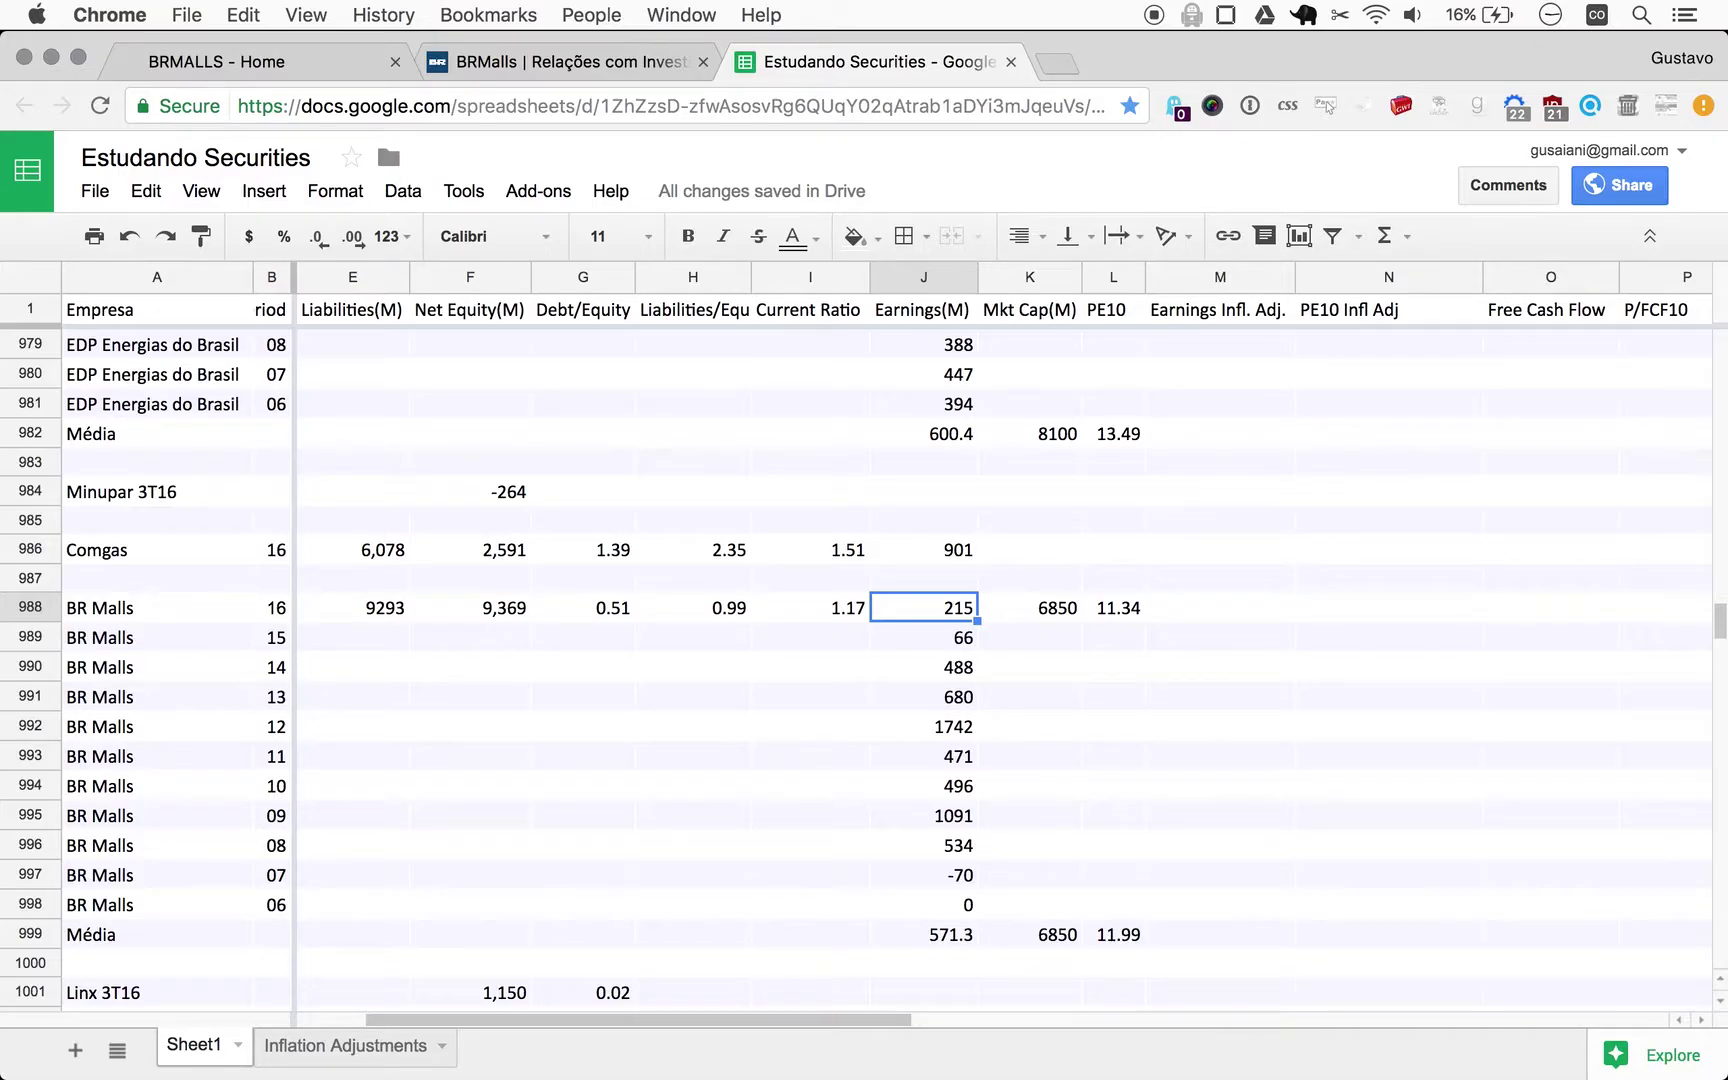
left_click(1030, 607)
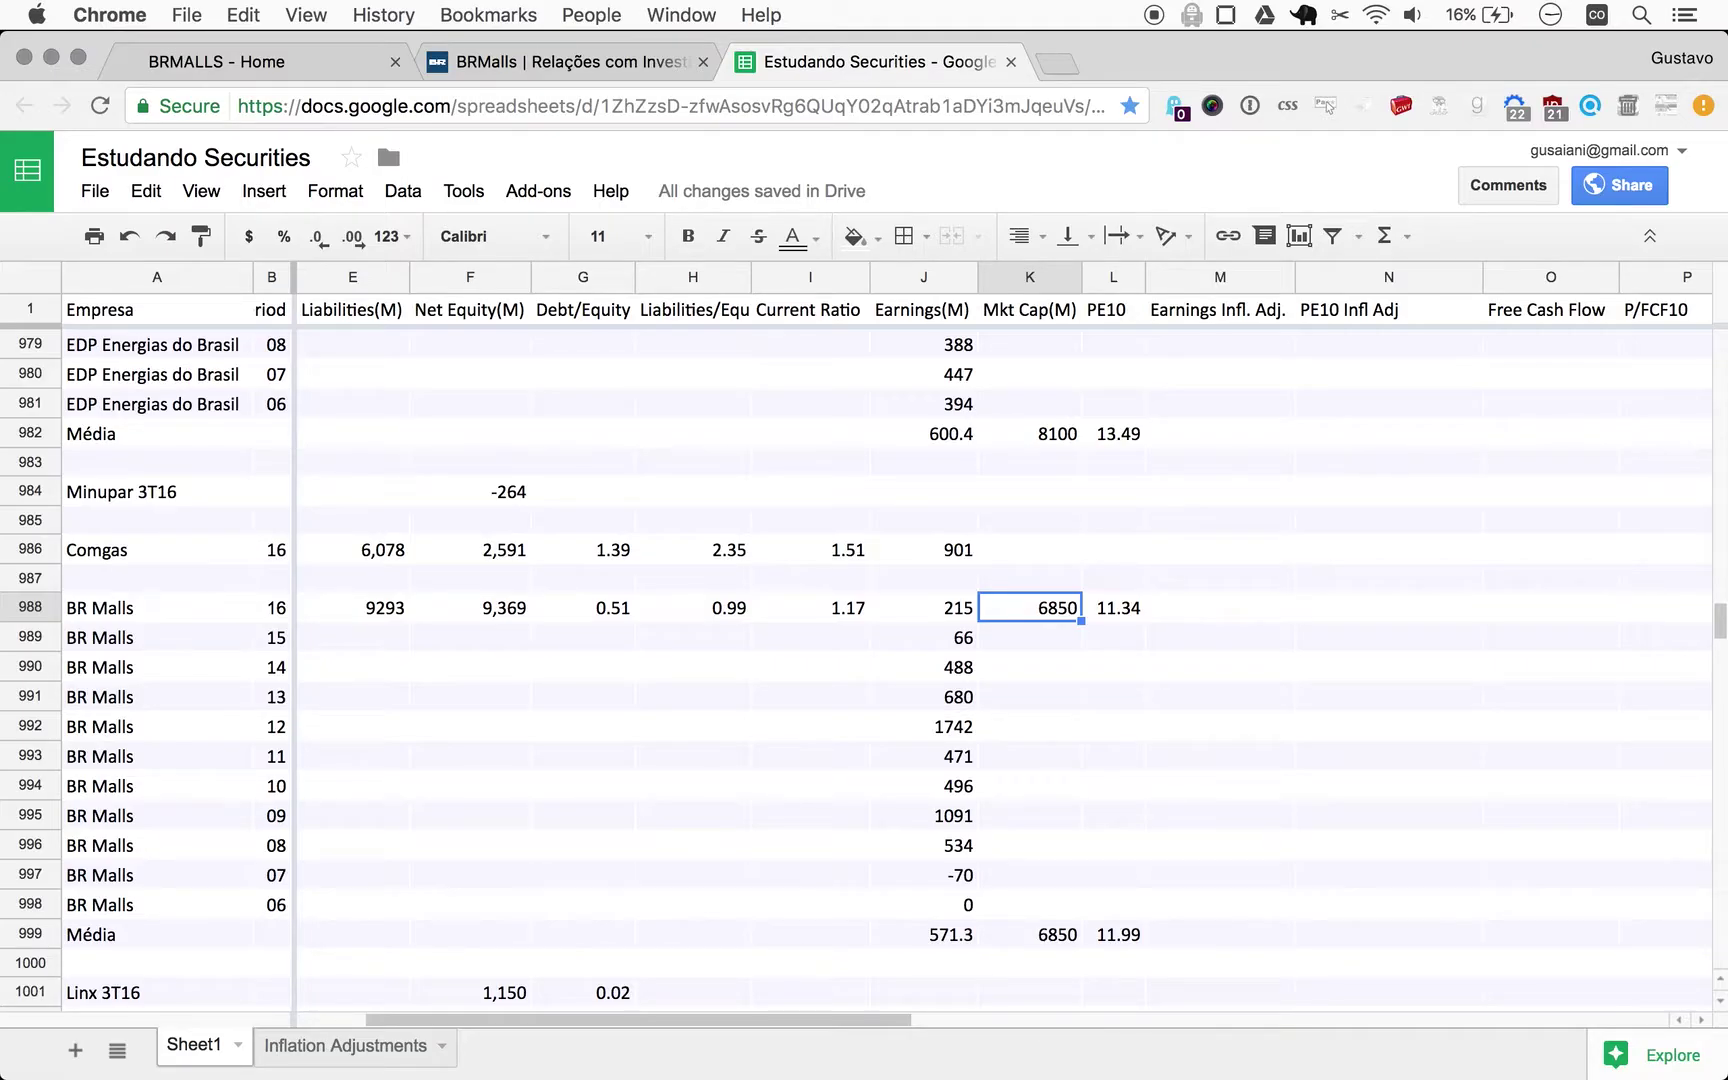
key("Right")
key("Right")
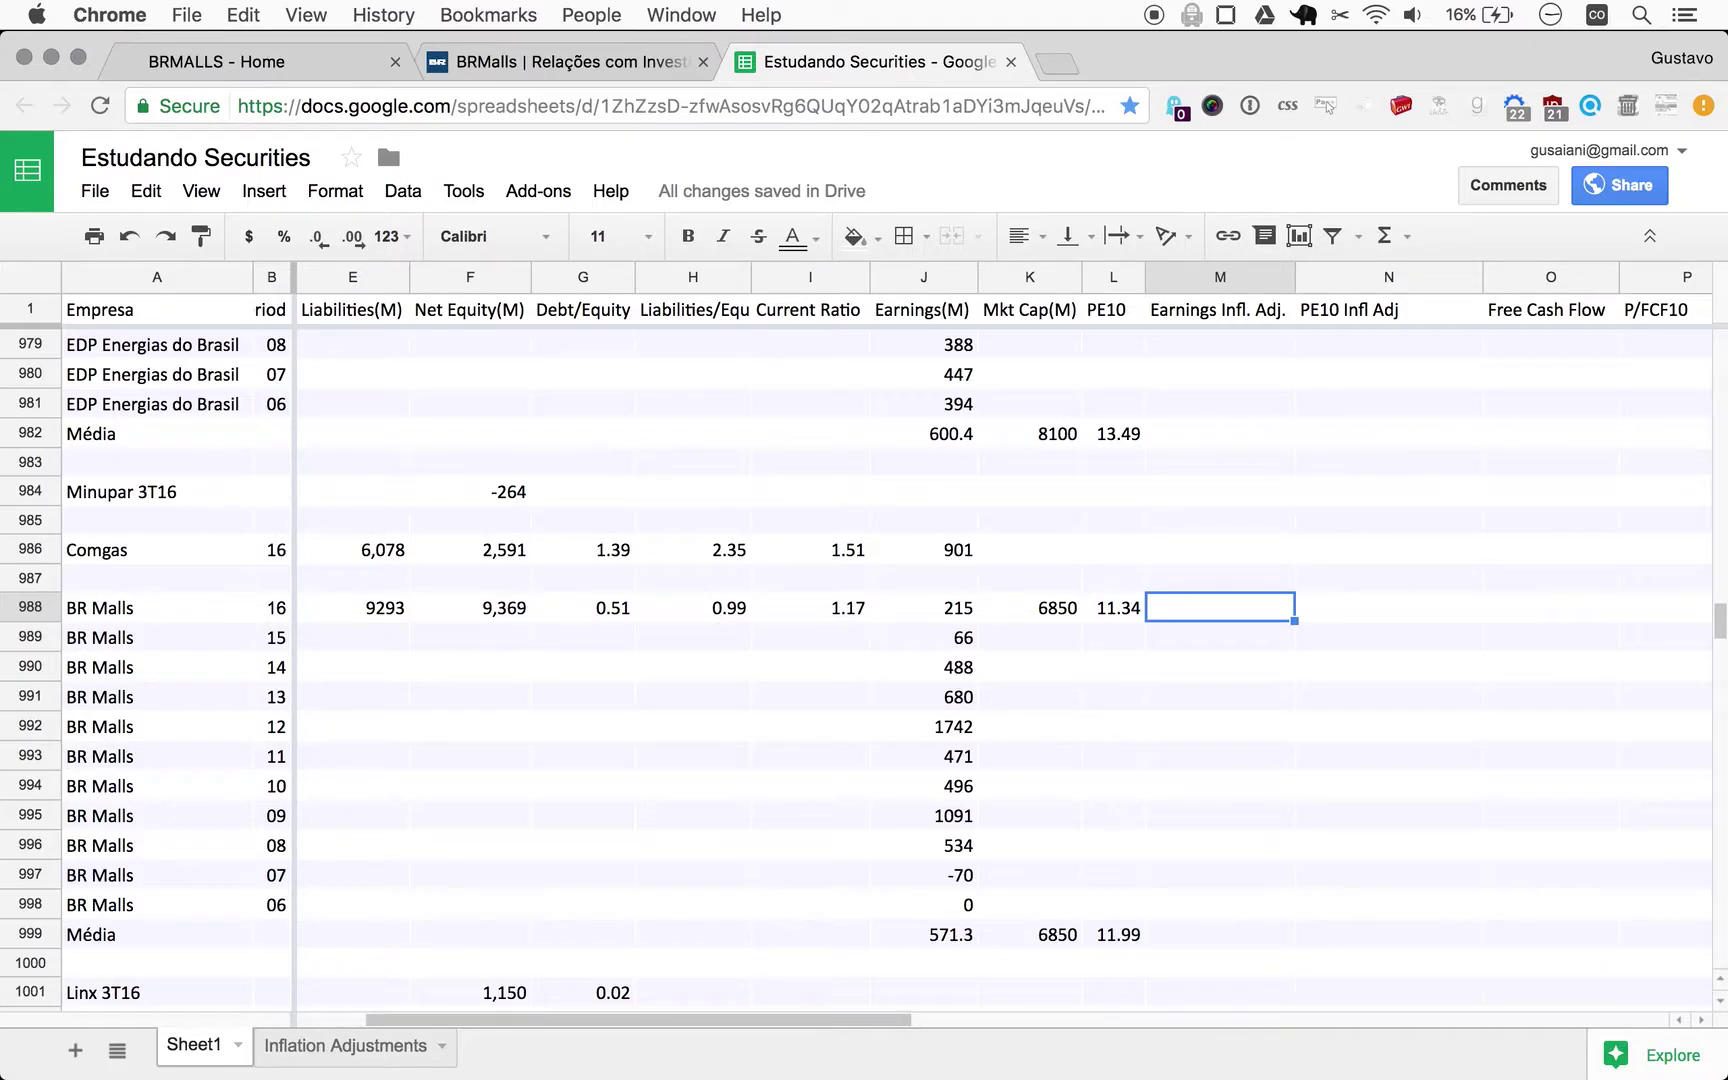
Enter =sum(J988*'Inflation Adjustements'!B1) in M988, giving adjusted earnings of 215.
type("=")
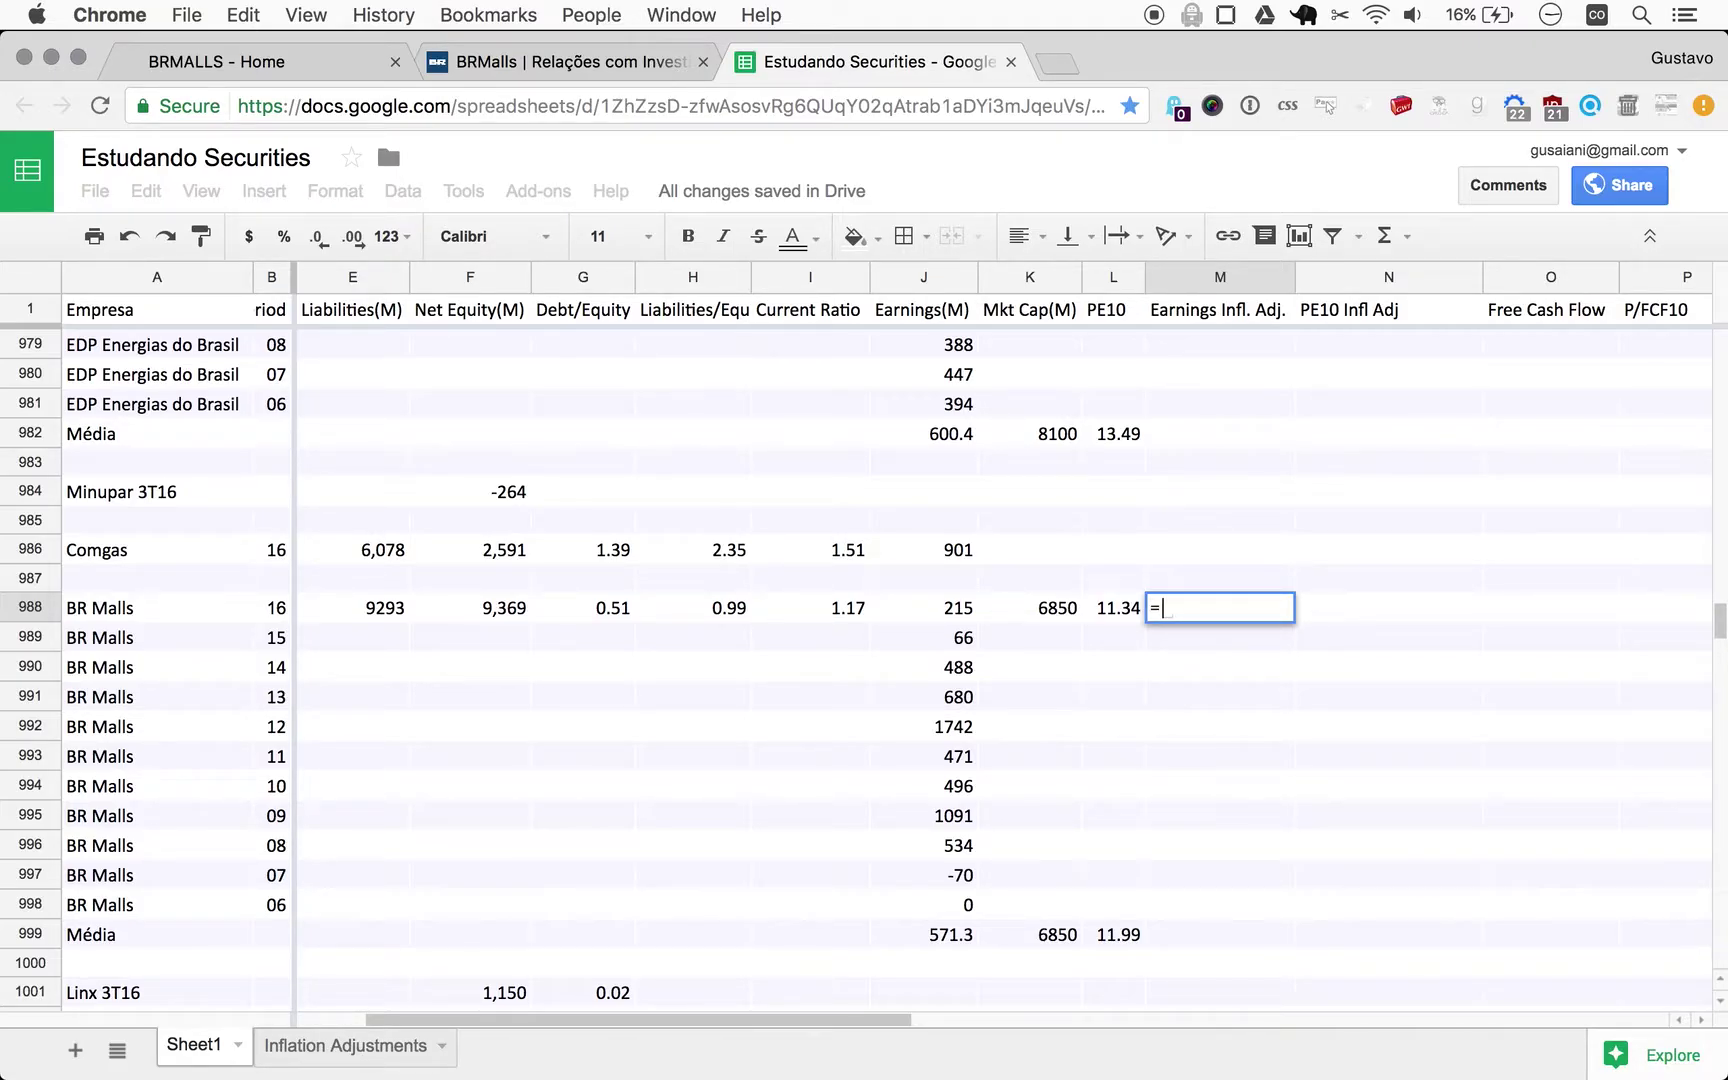
type("sum(")
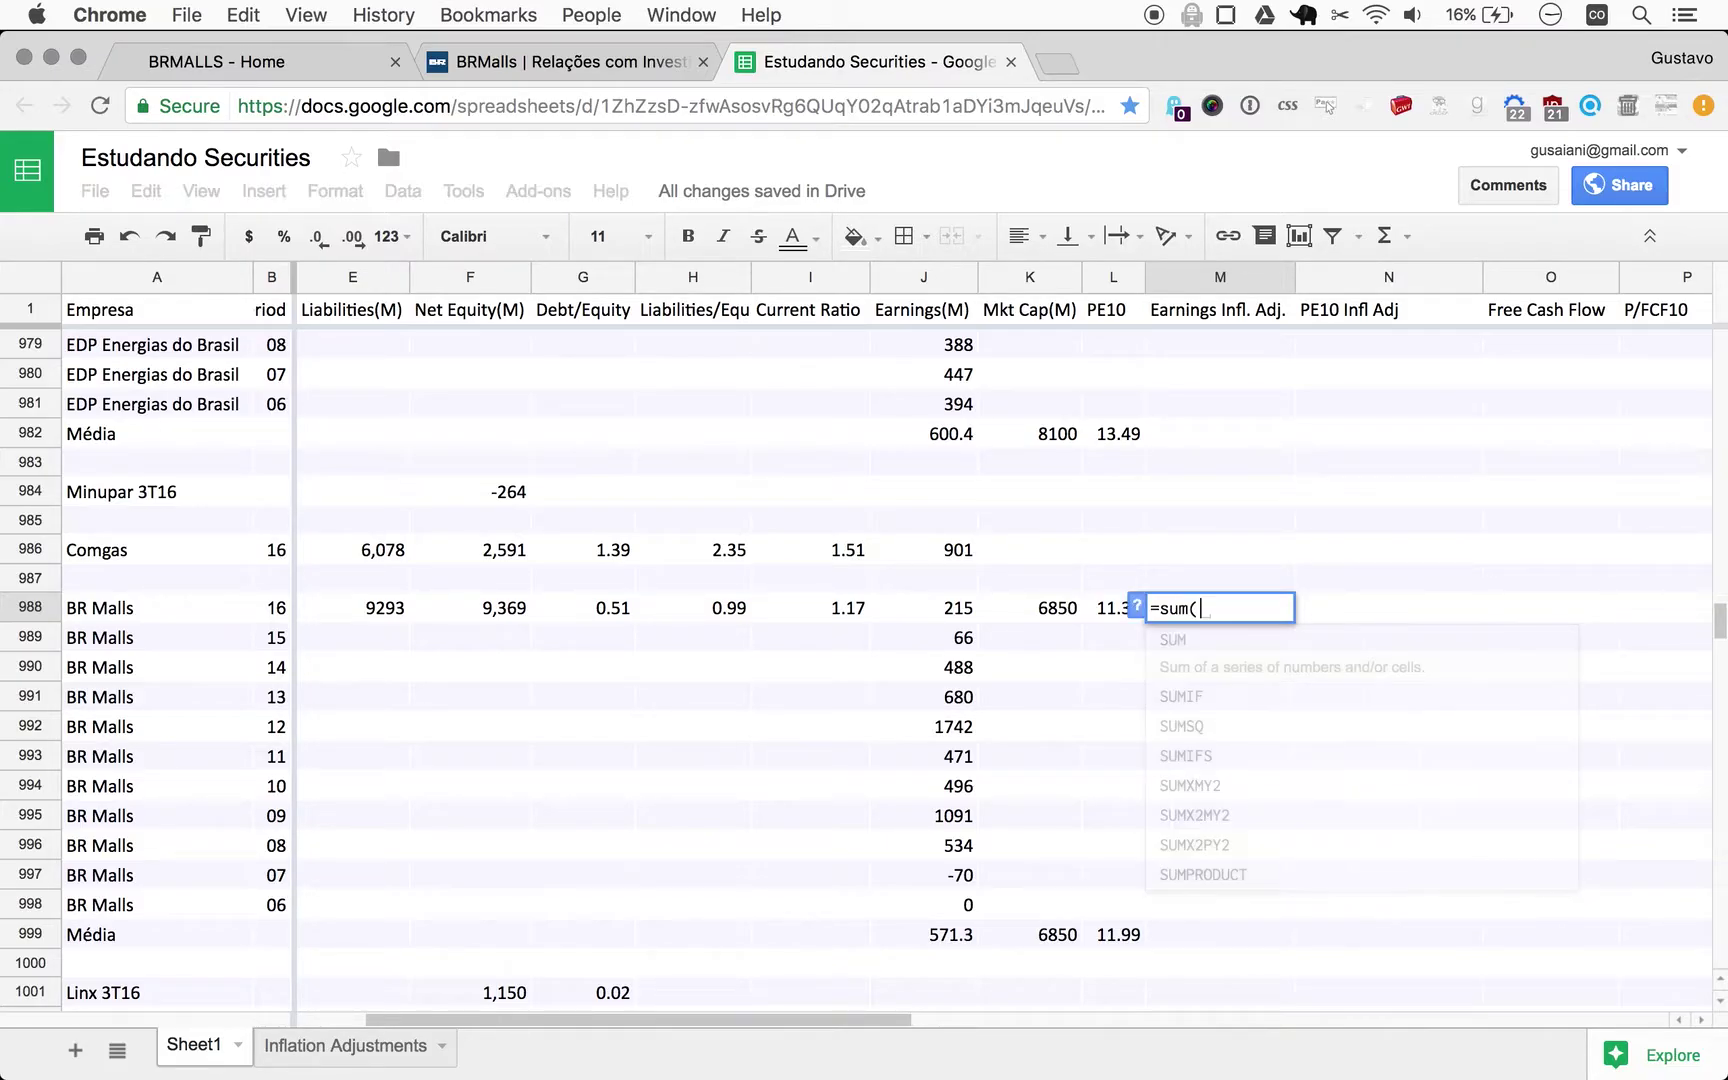
key("Left")
key("Left")
key("Left")
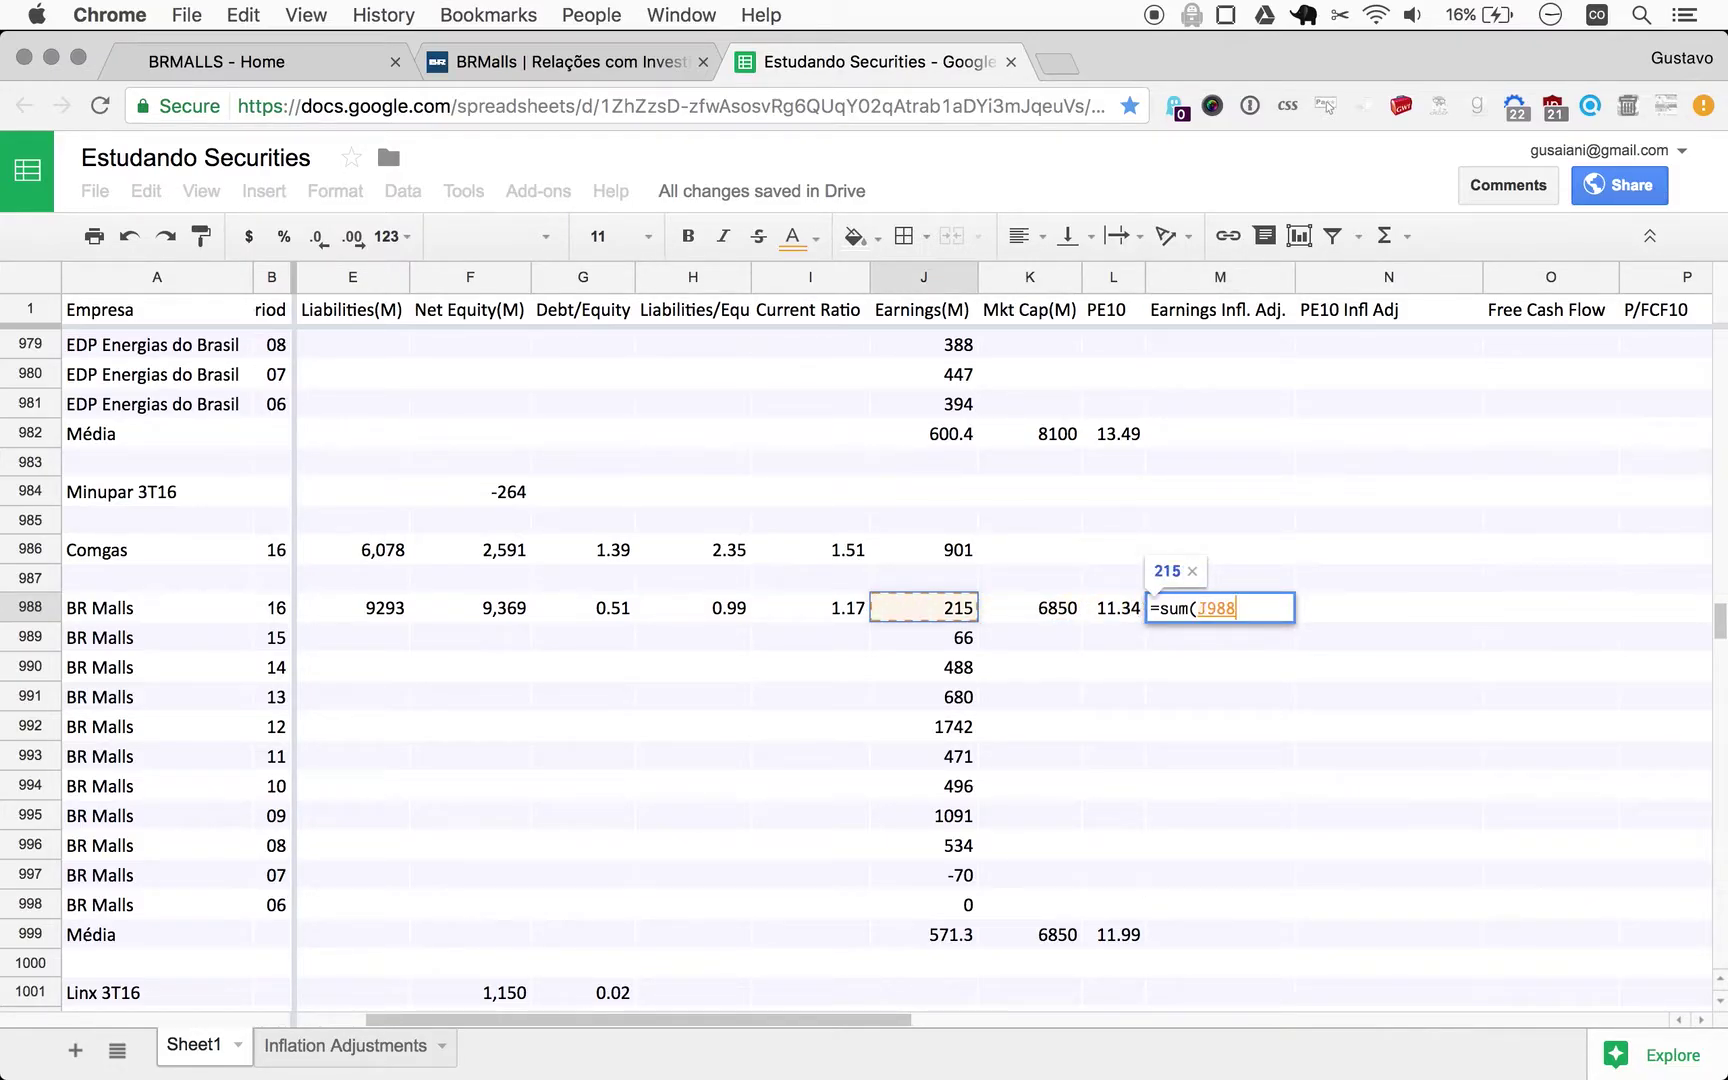
type("*'I")
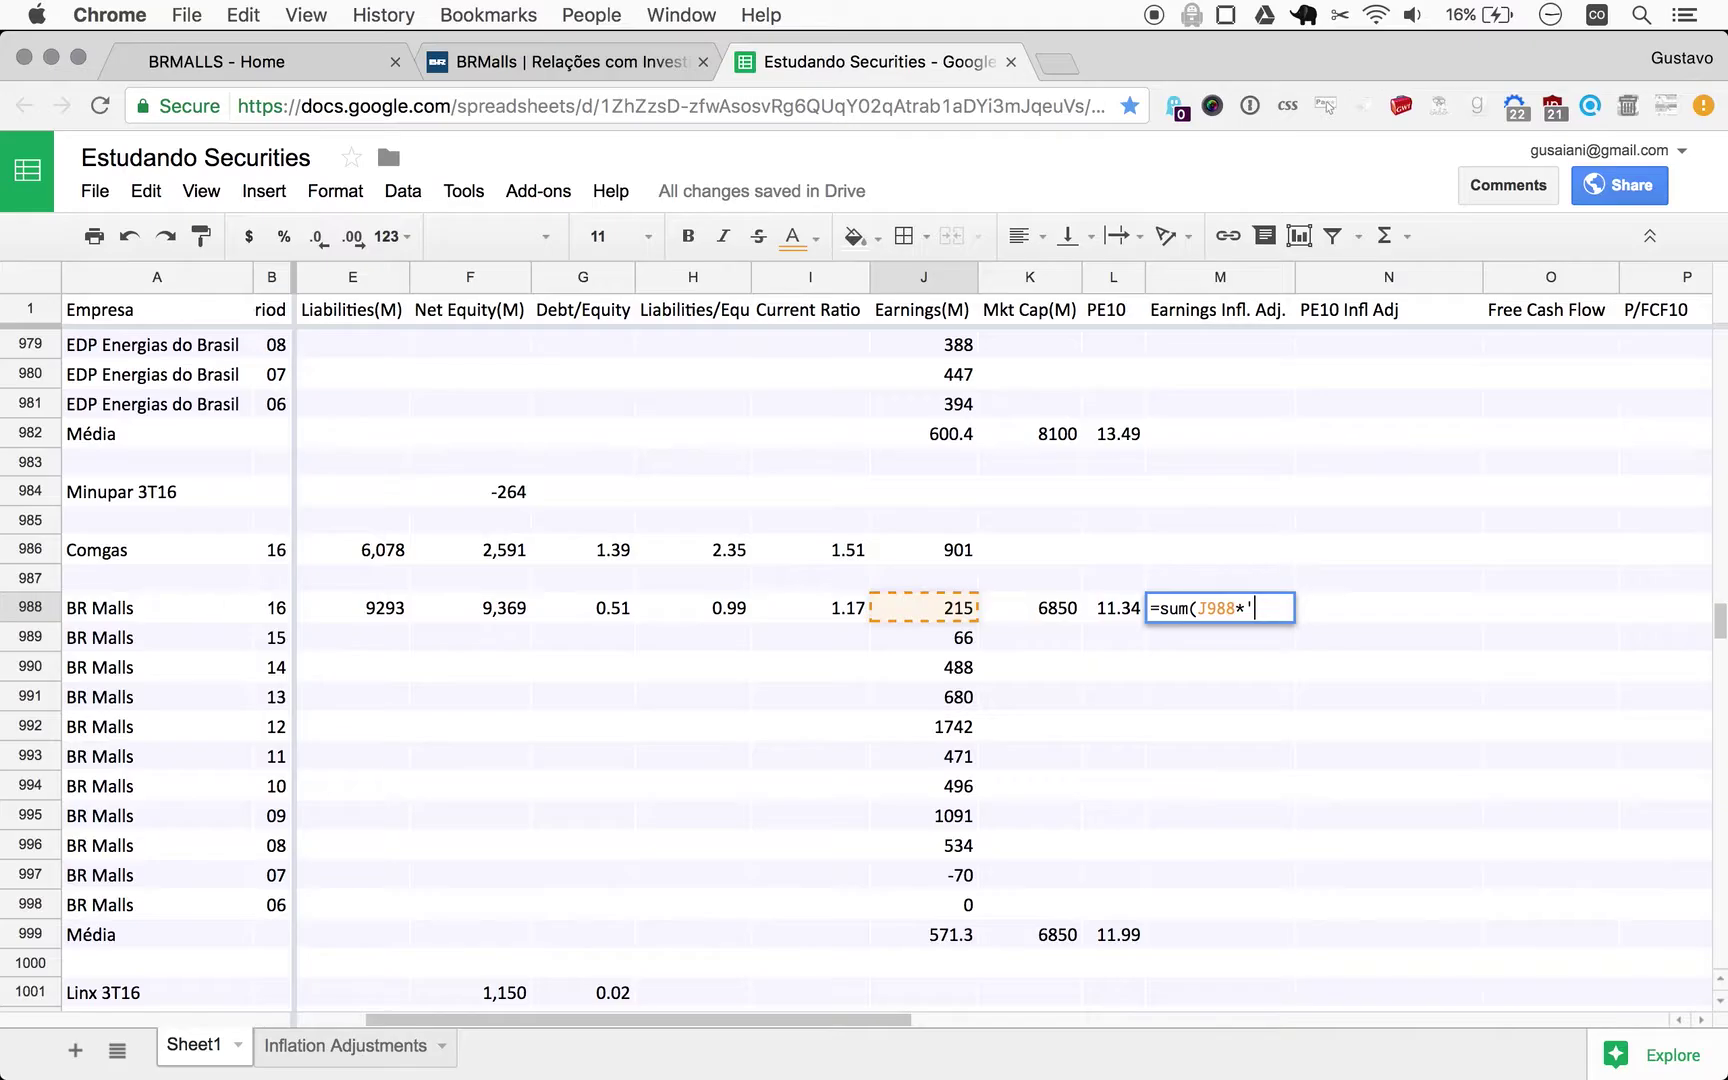
type("n")
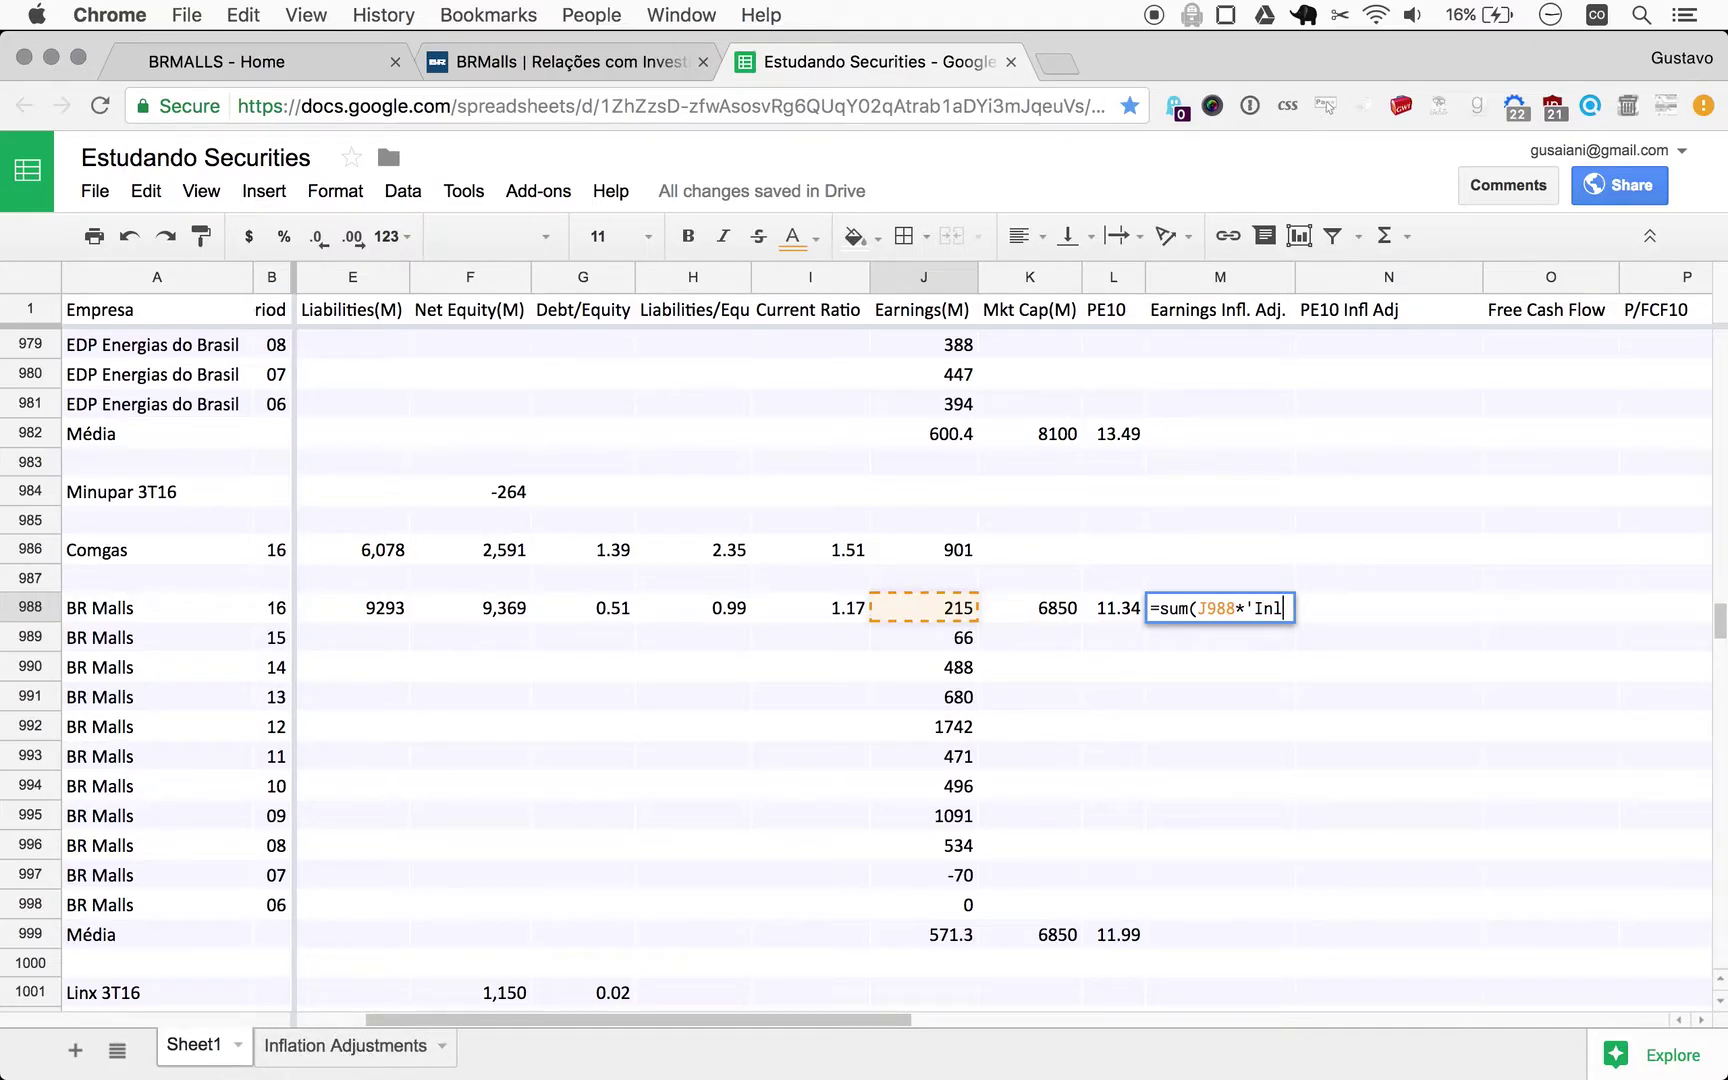
type("flation Adju")
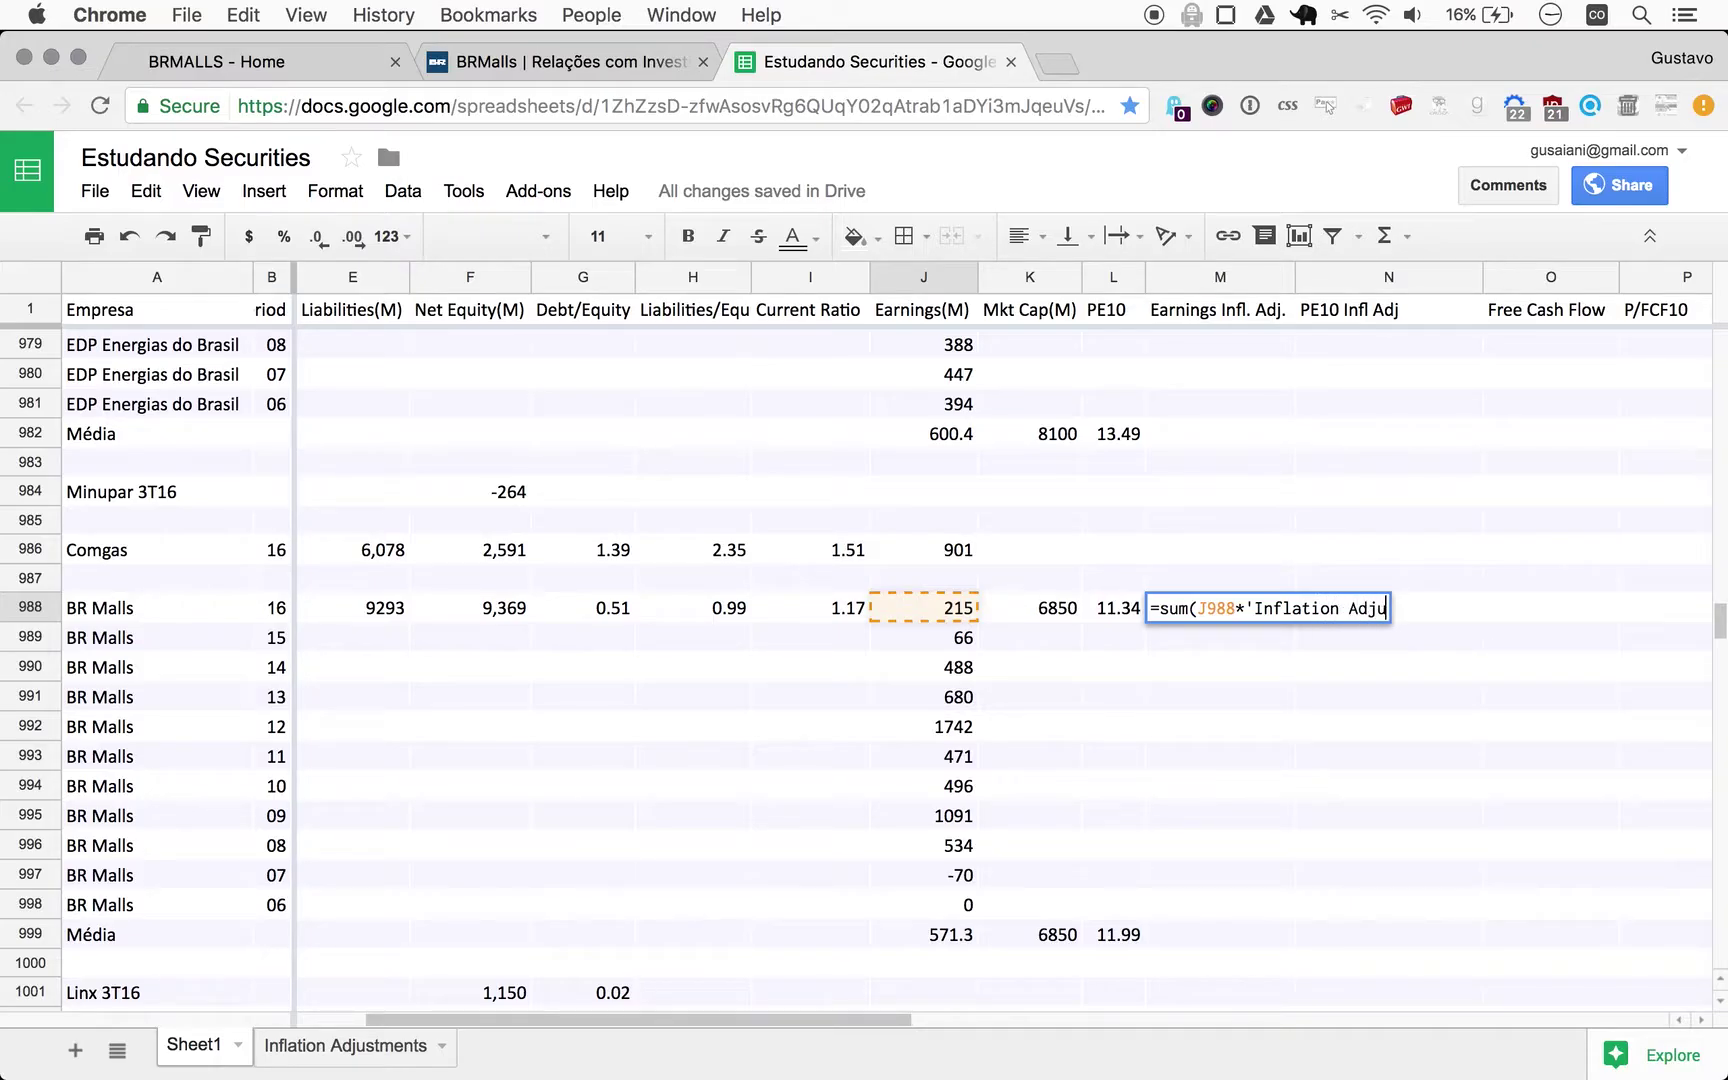
type("stements'")
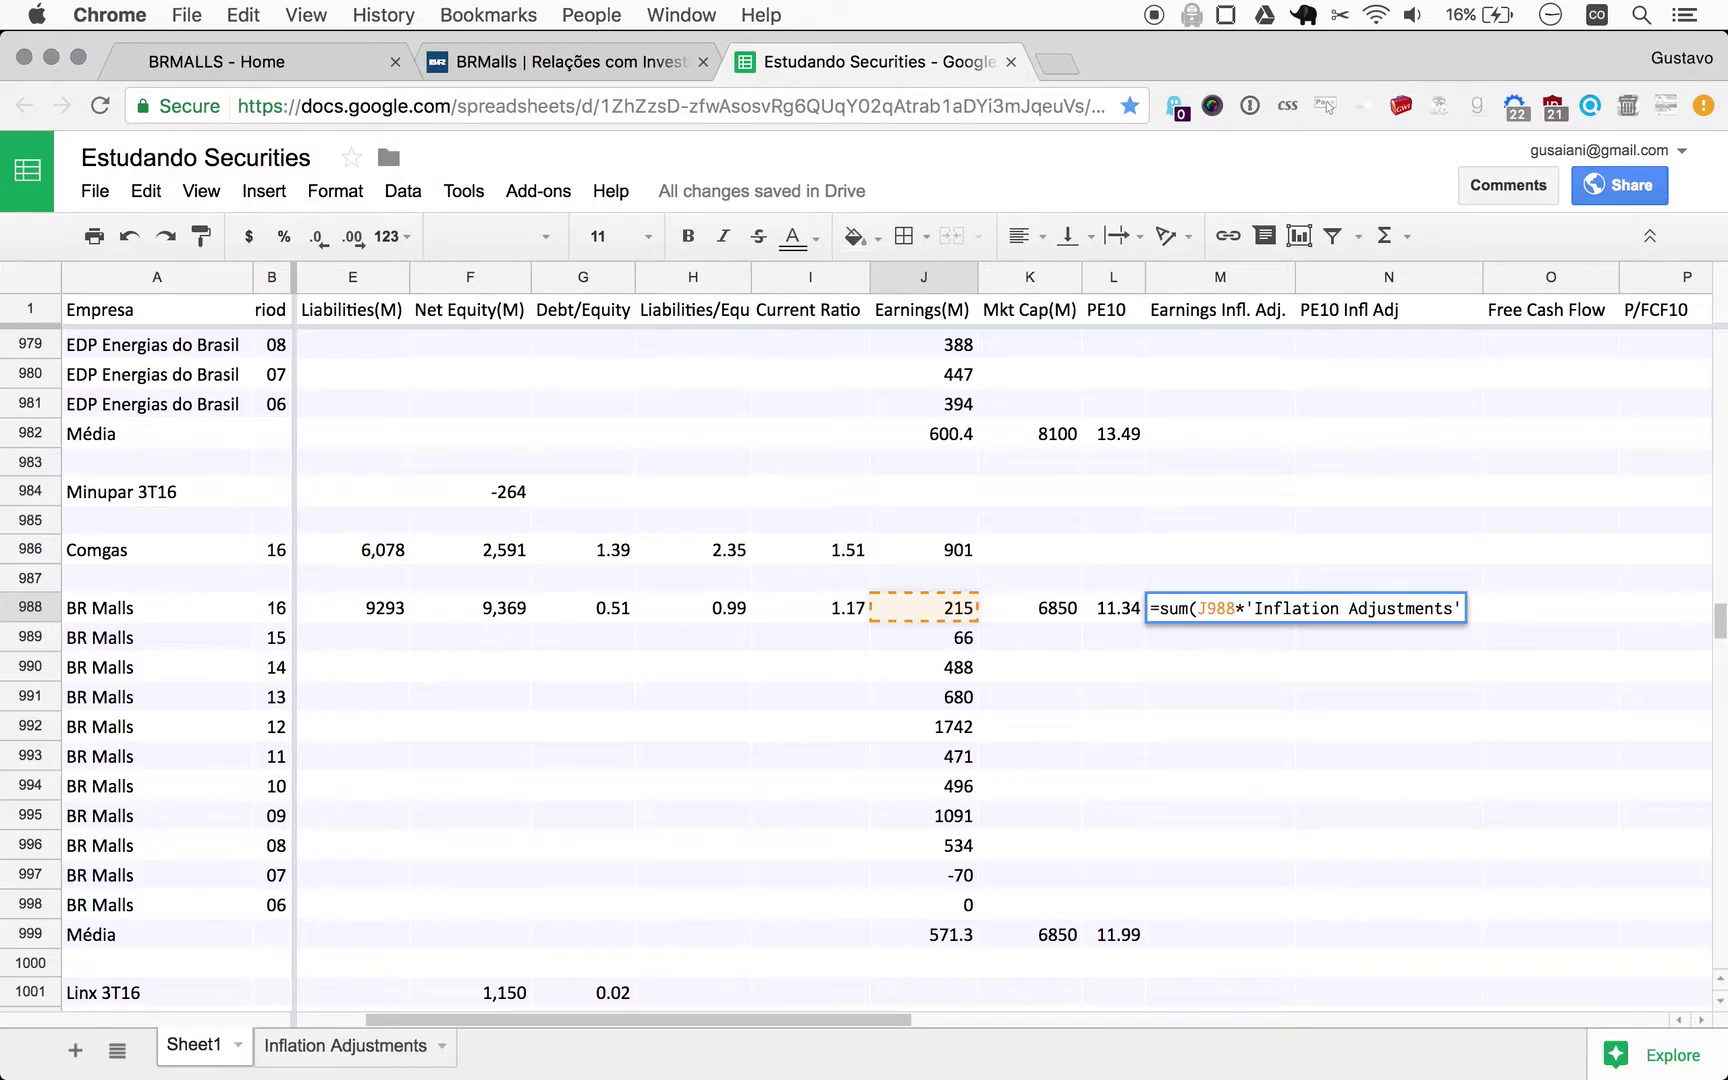
type("!B1")
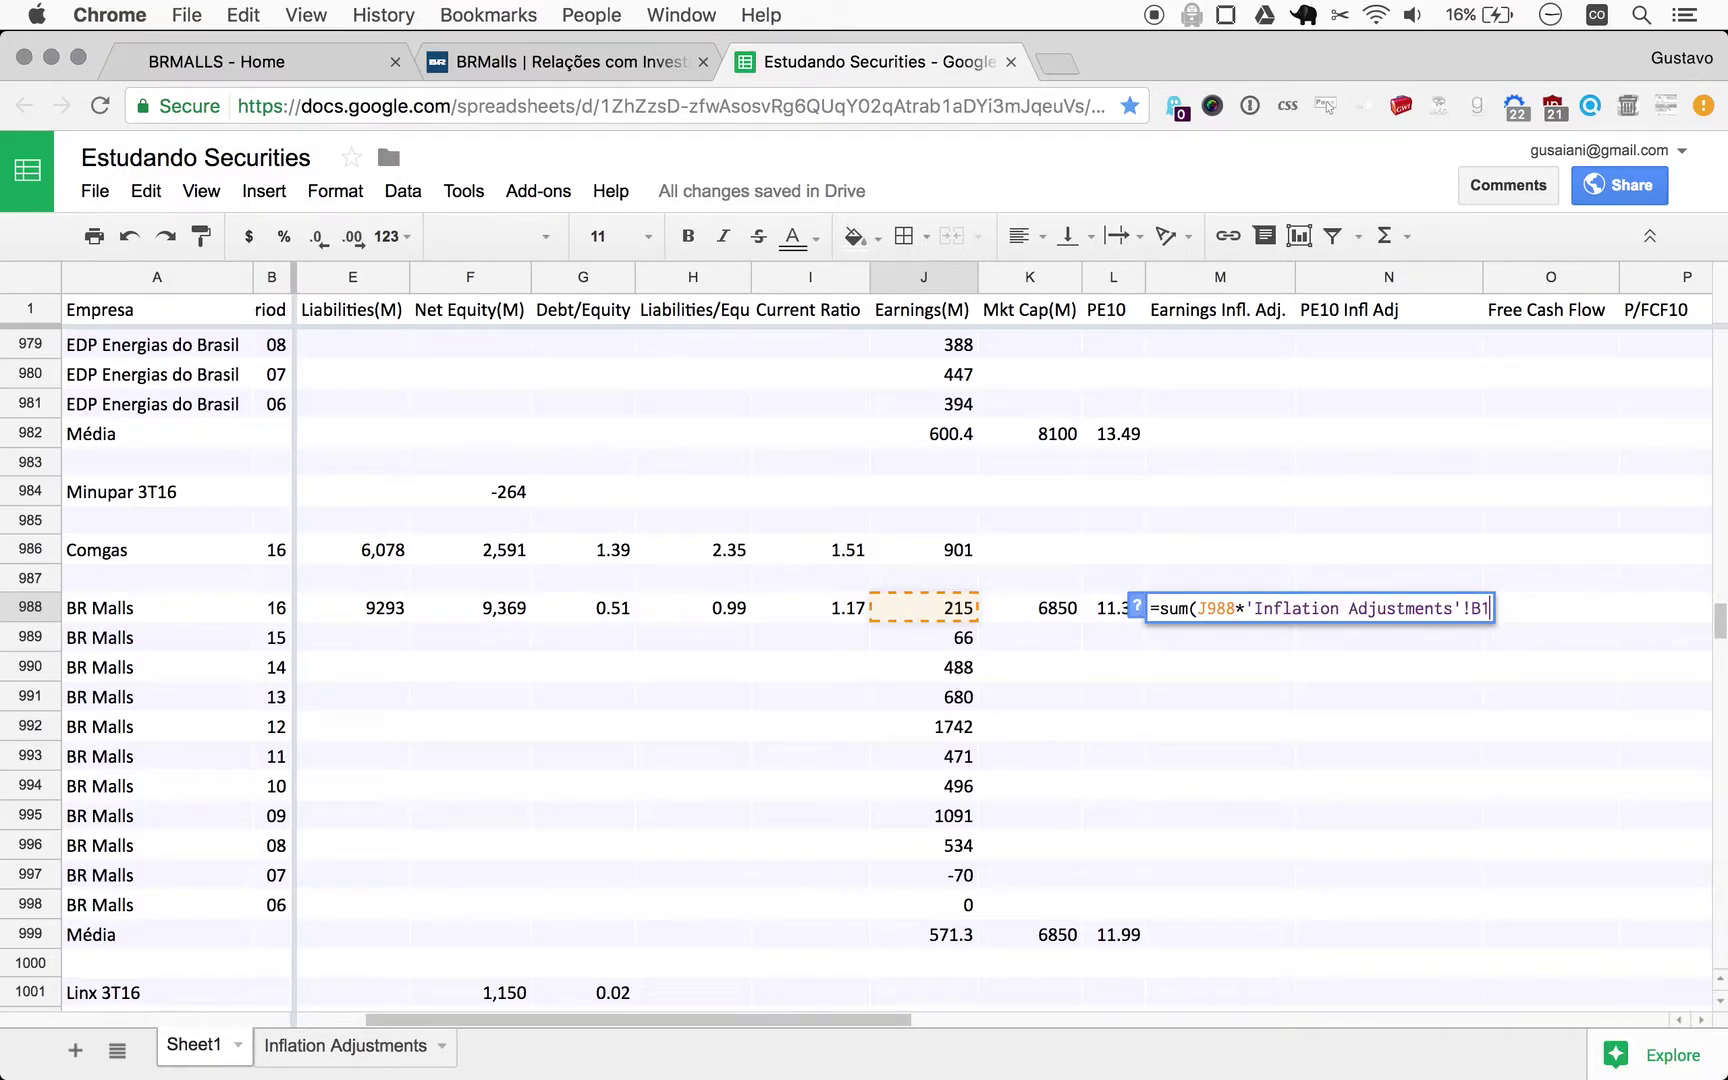
key("Return")
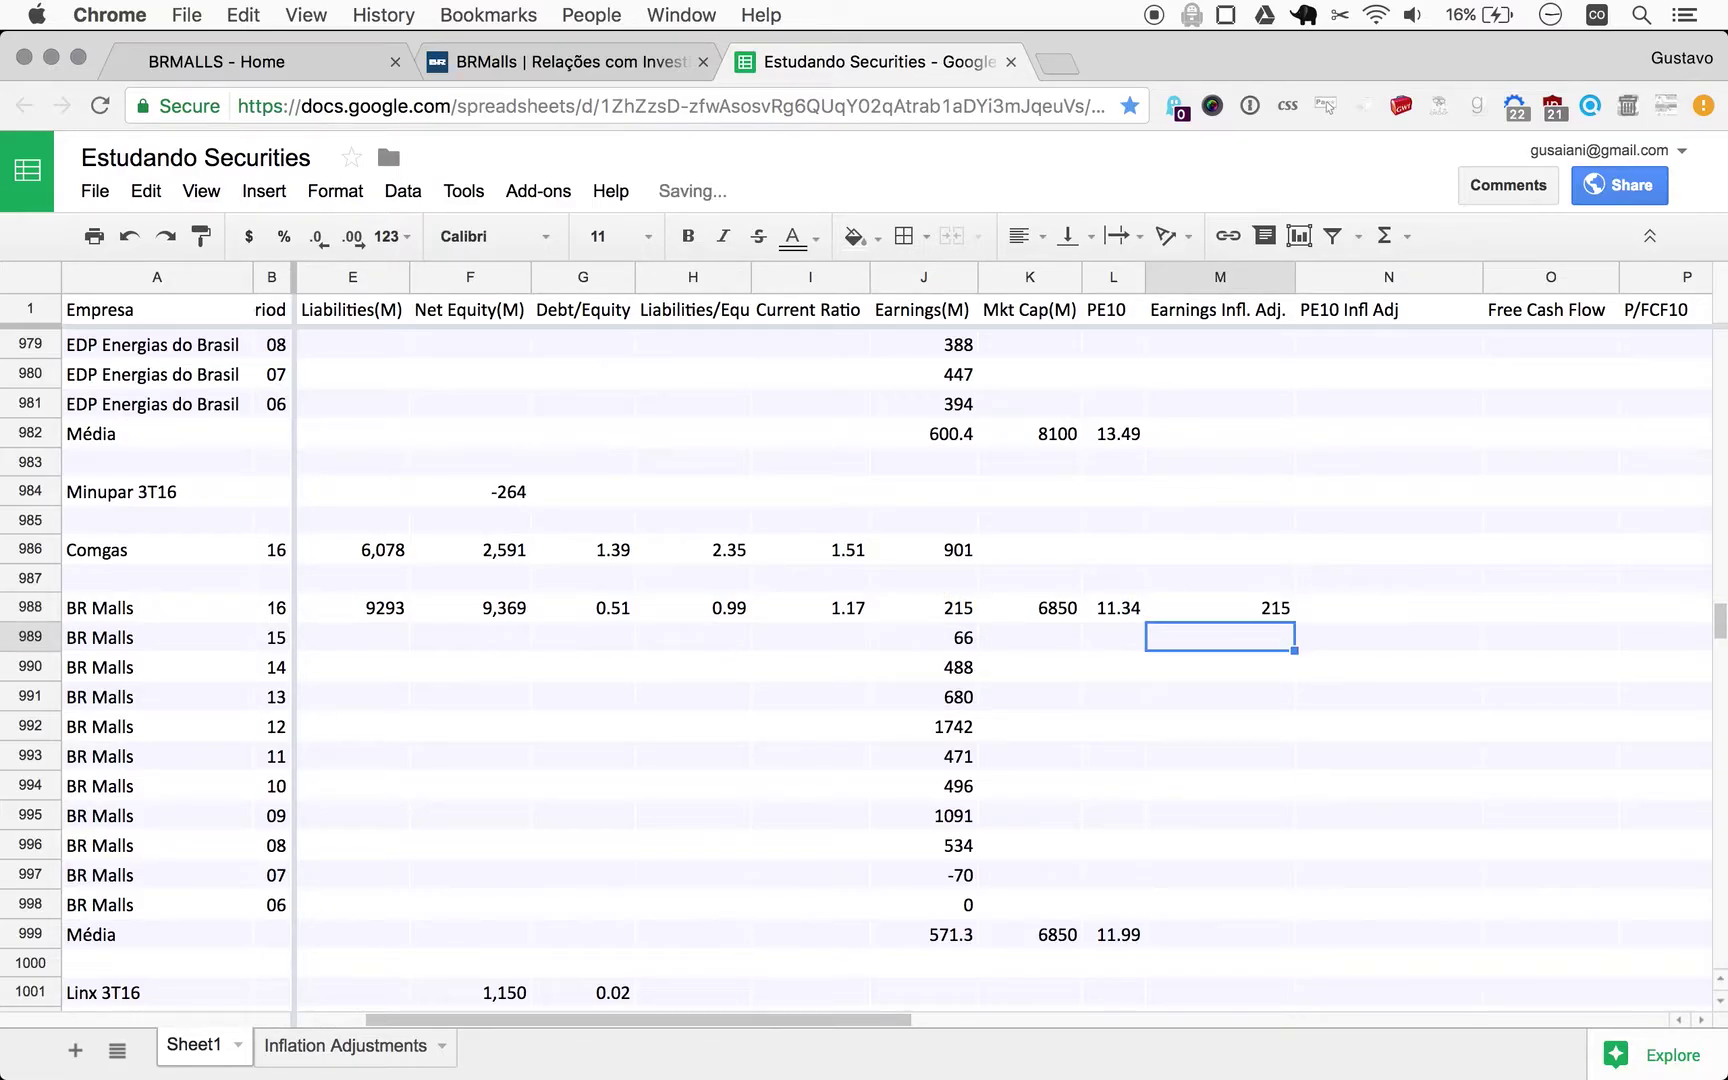
left_click(1220, 607)
Copy the M988 adjusted-earnings formula down into M989:M997 for 2015 back to 2007.
left_click(1113, 607)
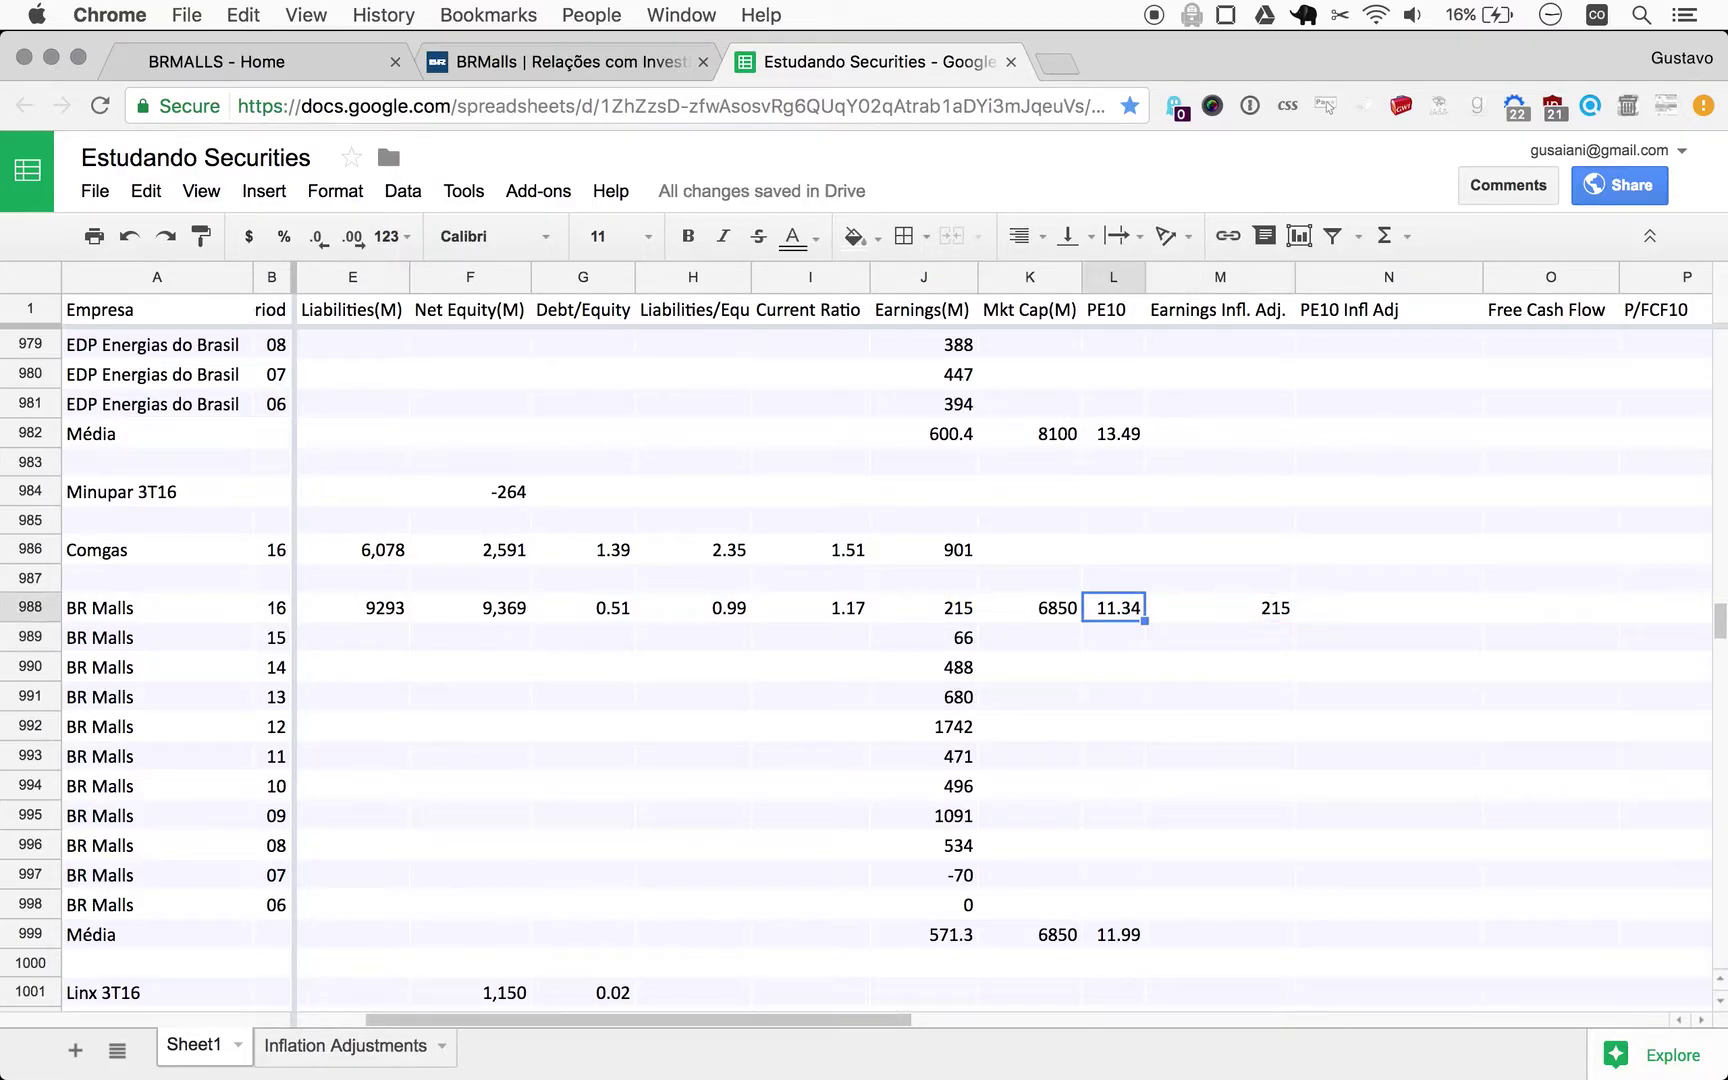
left_click(1220, 607)
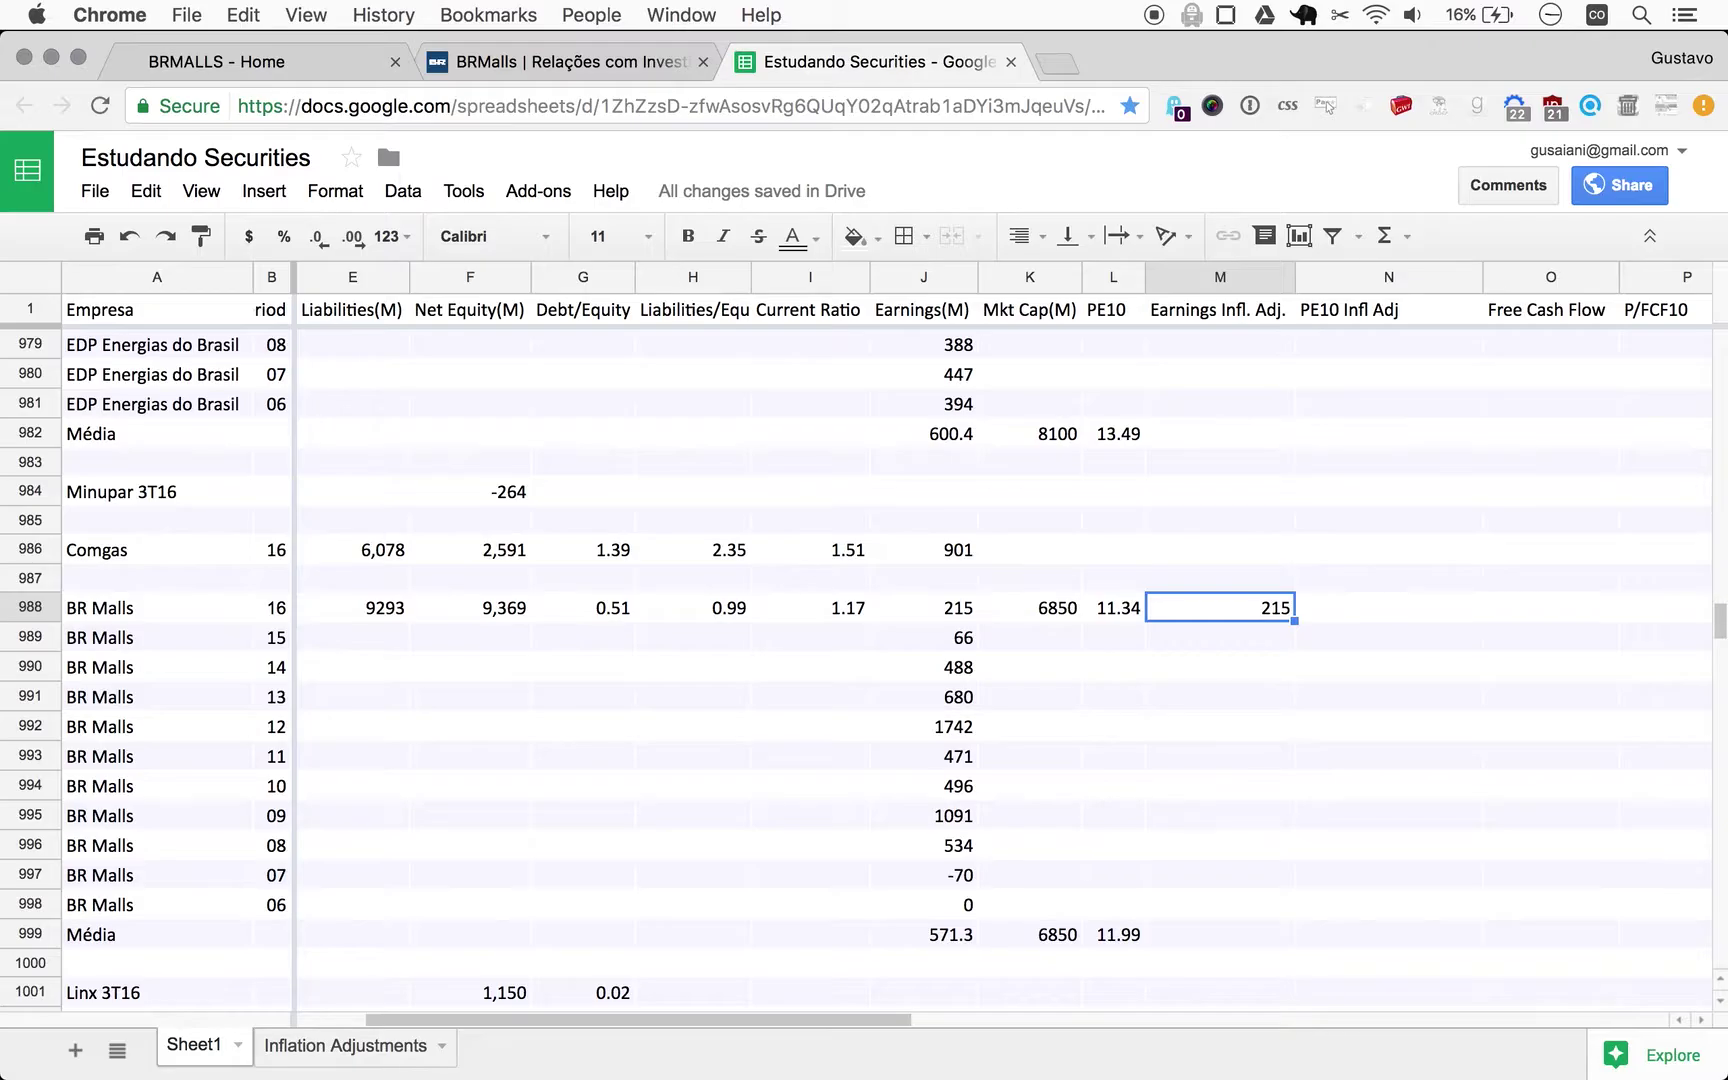
key("super+c")
key("Down")
key("shift+Down")
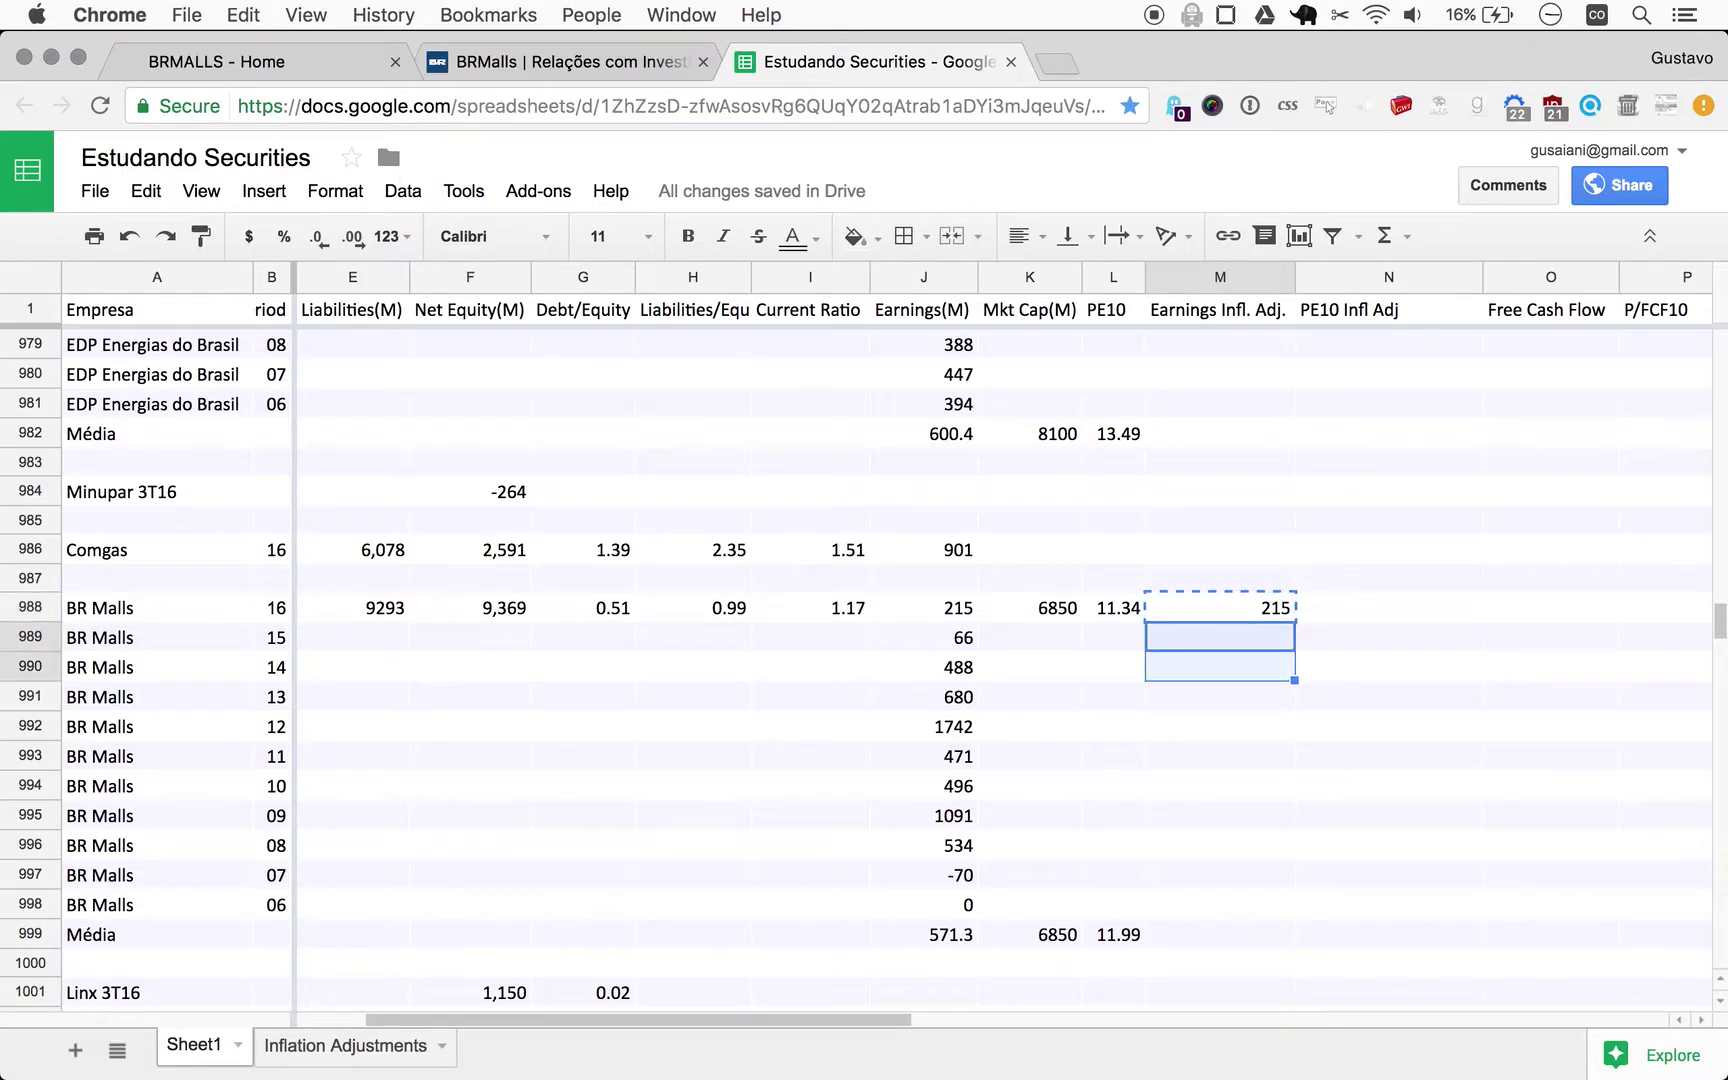
key("shift+Down")
key("shift+Down")
key("shift+Down")
key("shift+Down")
key("shift+Down")
key("shift+Down")
key("shift+Down")
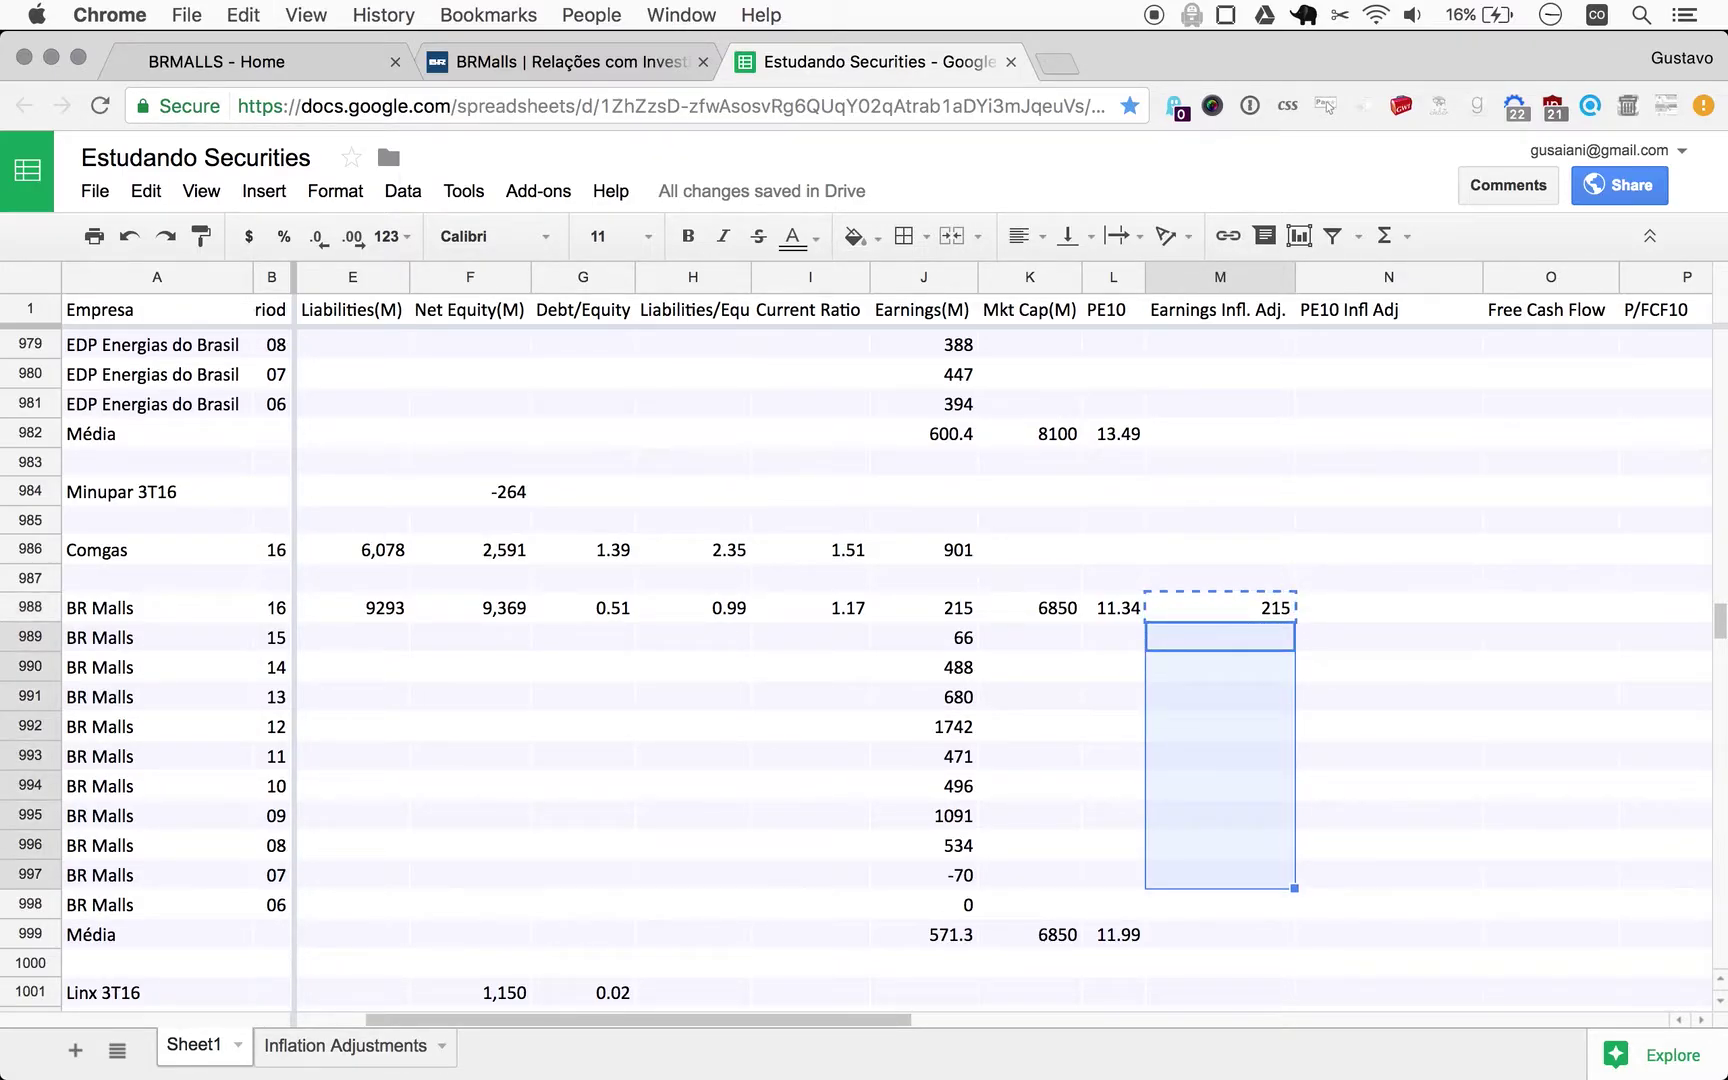
key("super+v")
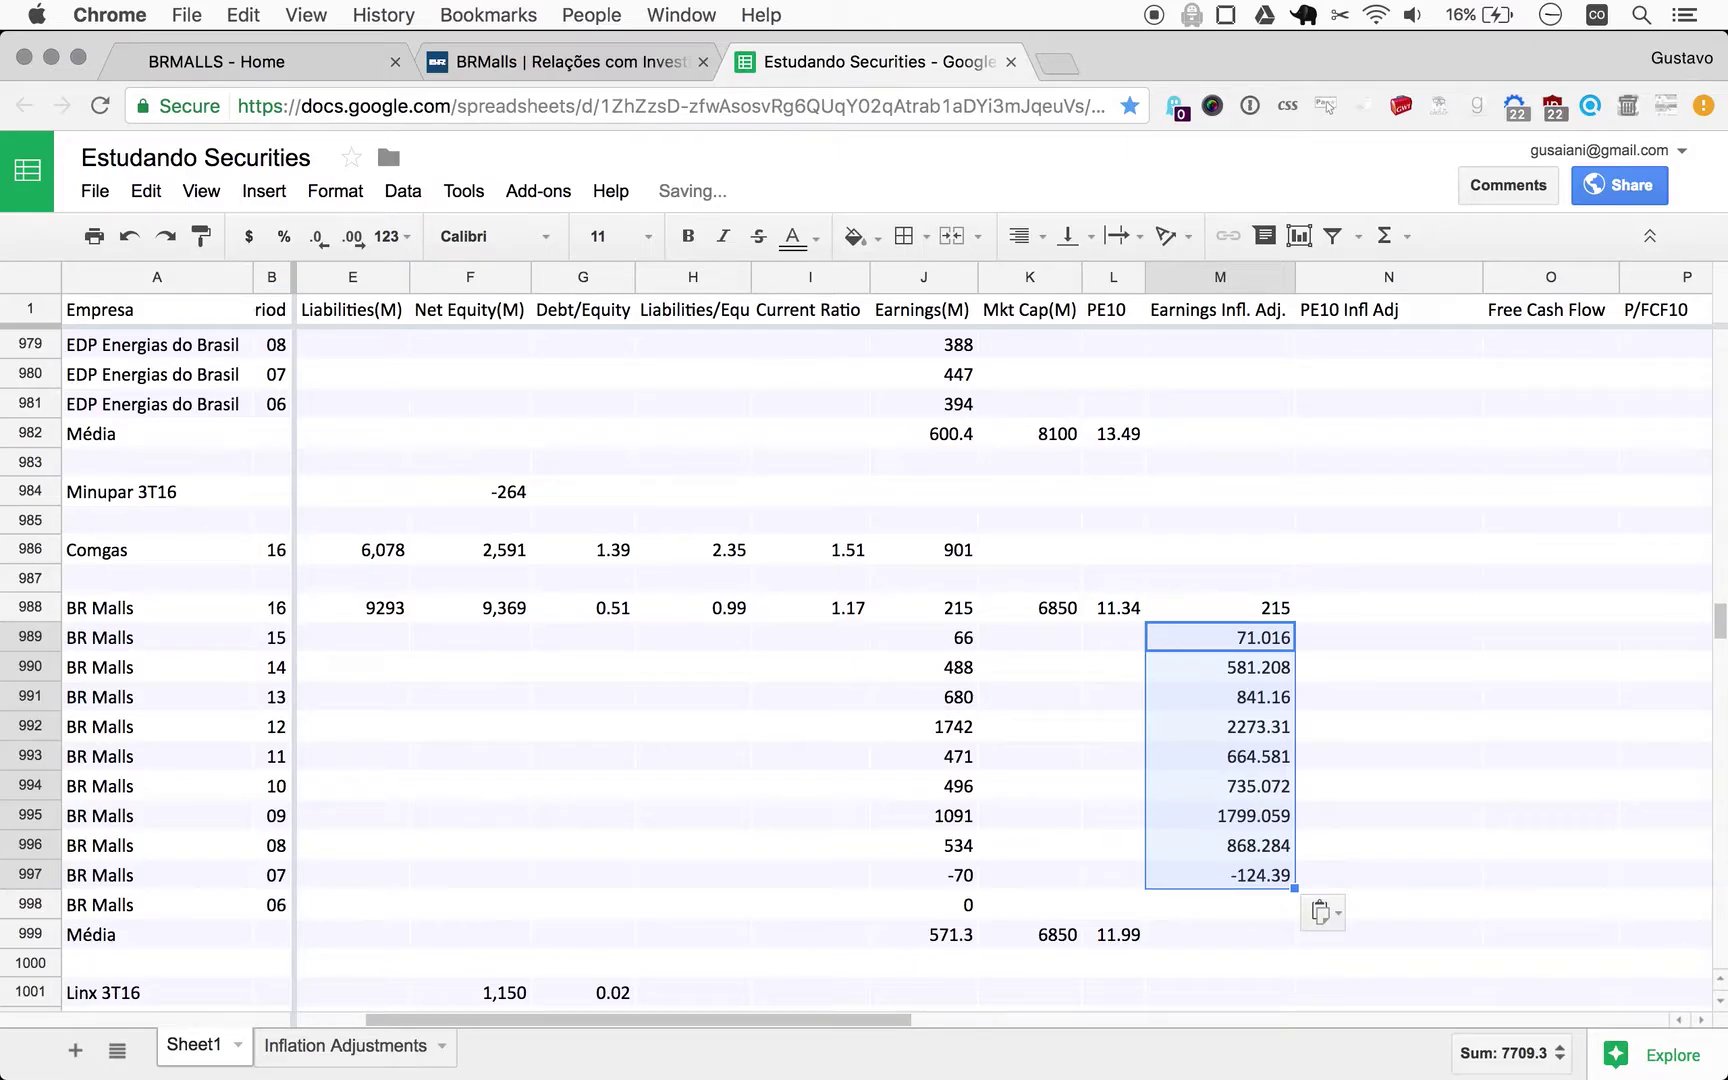
Check the pasted 2015–2013 adjusted earnings against the raw earnings values.
left_click(1220, 607)
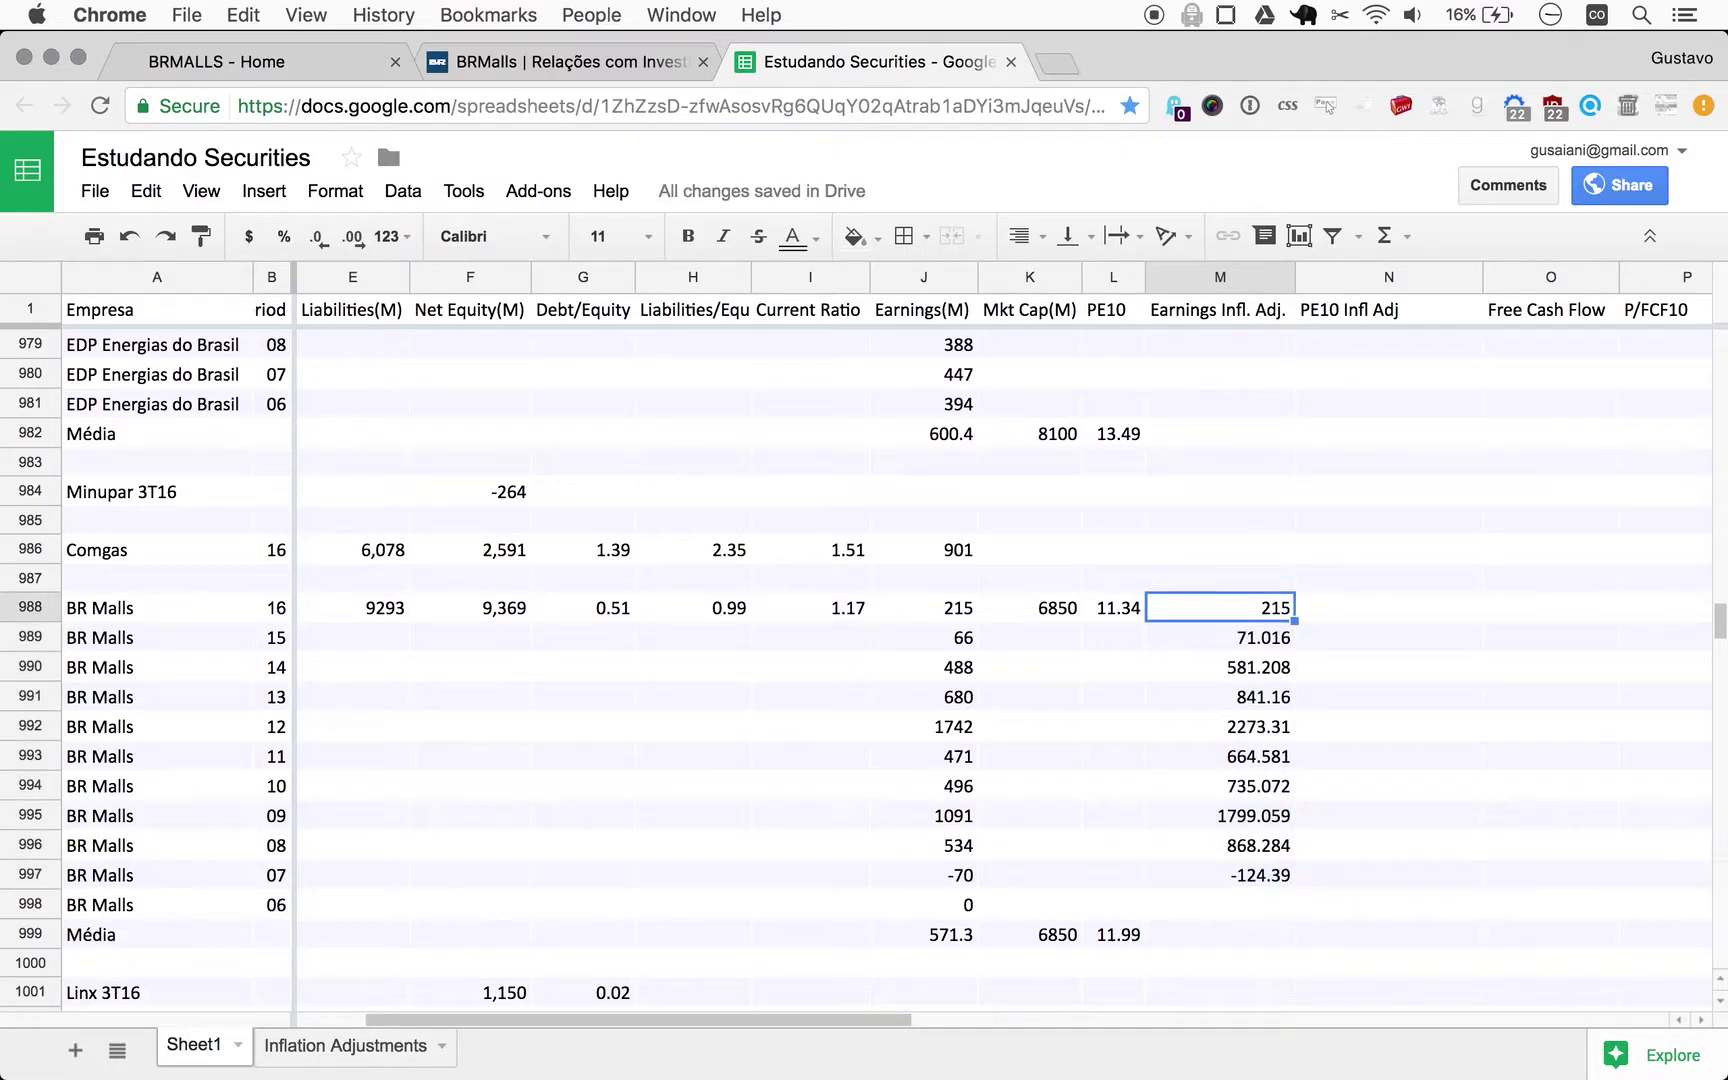
left_click(1220, 637)
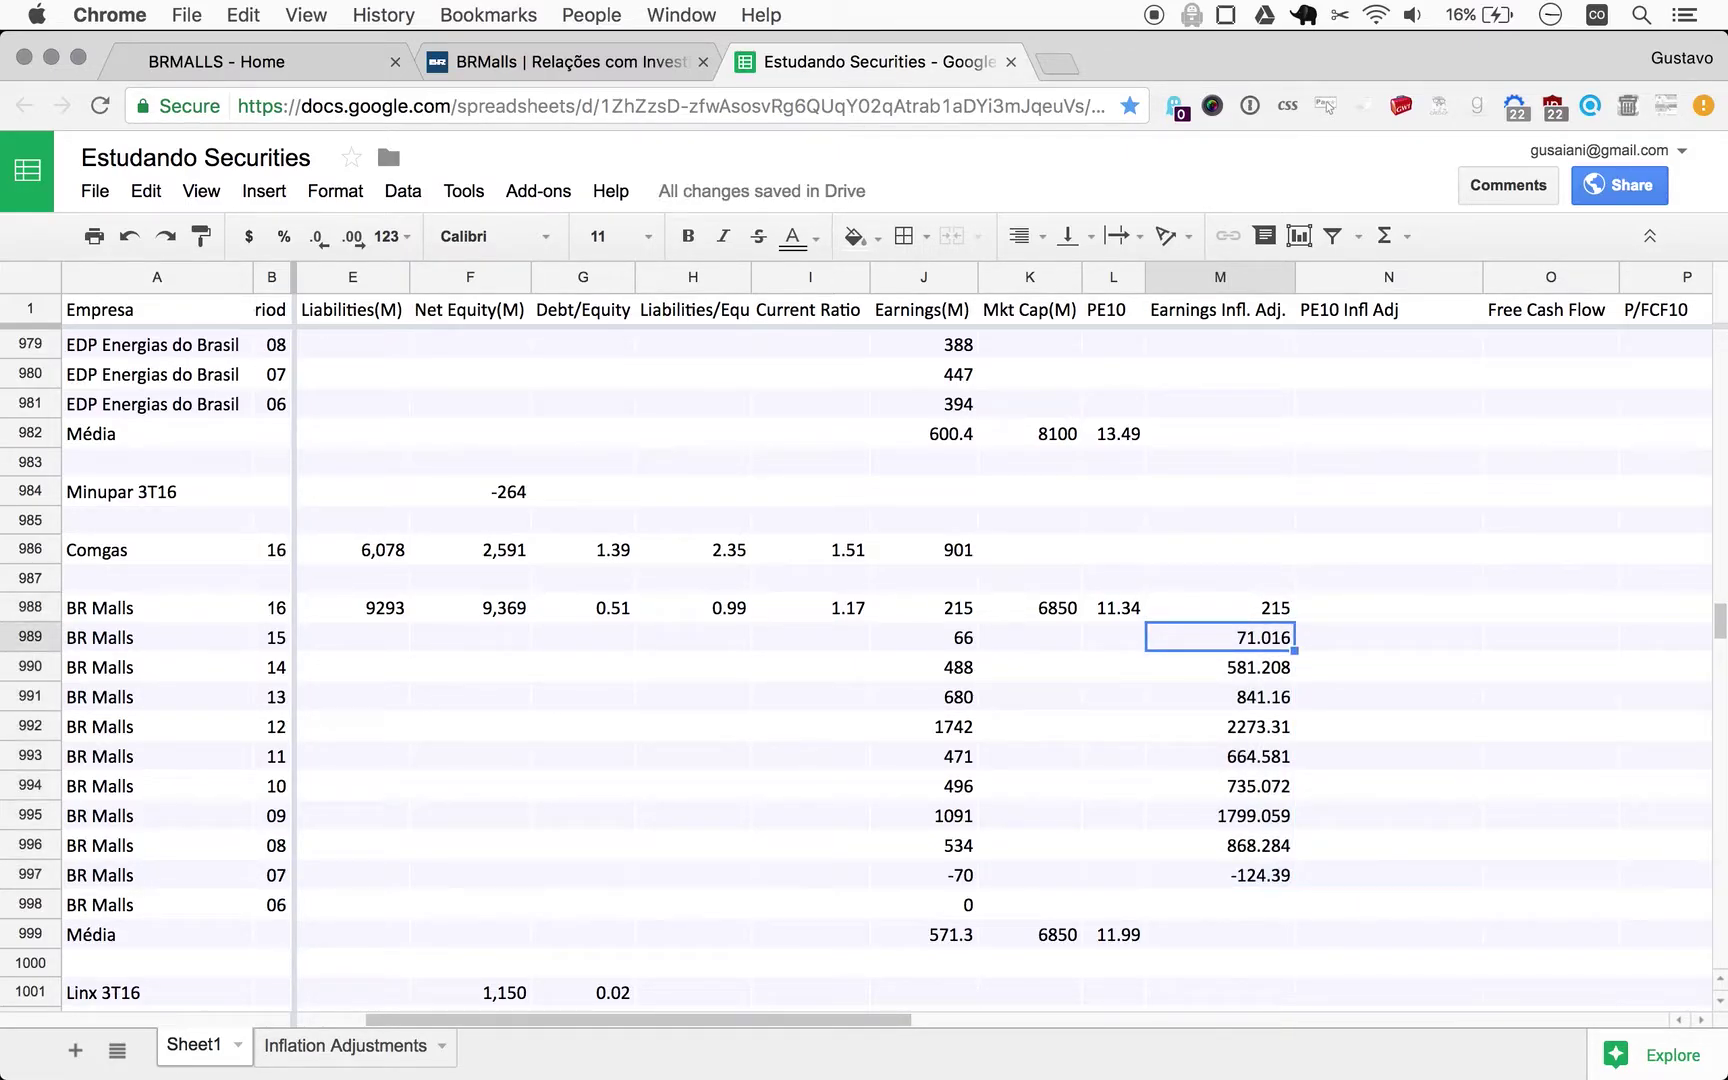
key("Left")
key("Left")
key("Right")
key("Right")
key("Right")
key("Left")
key("Down")
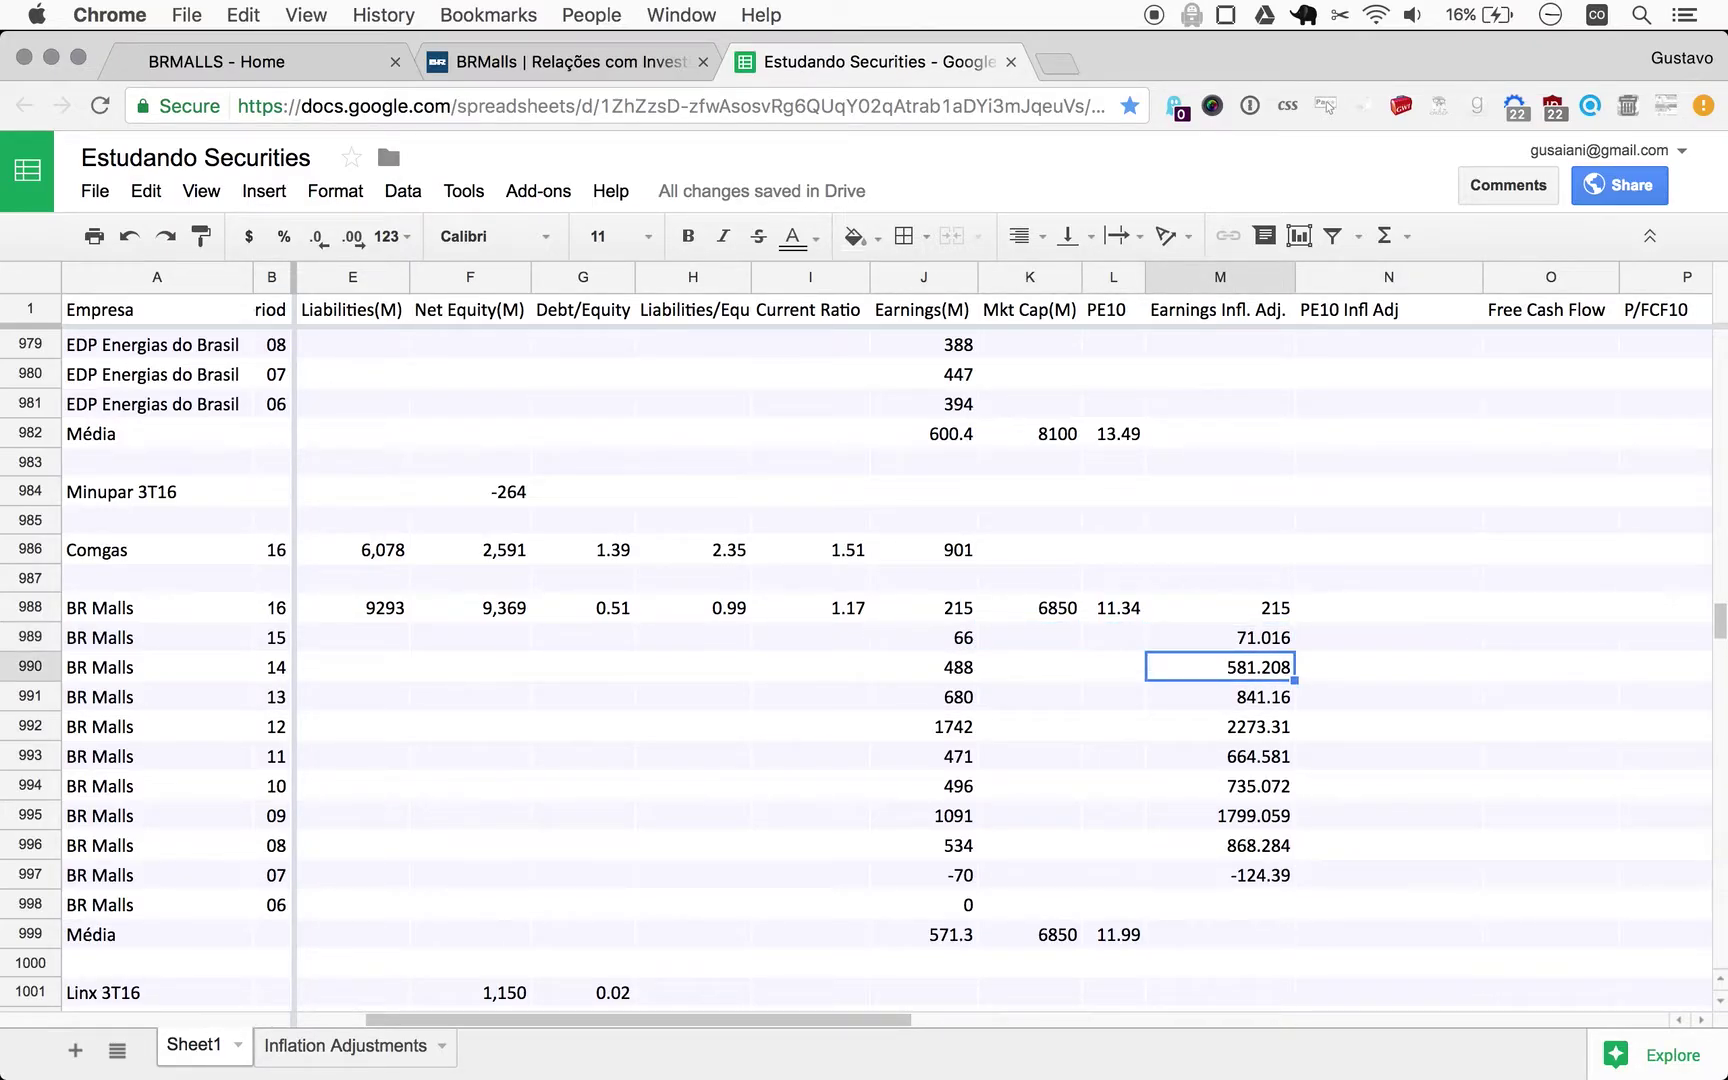
key("Left")
key("Left")
key("Left")
key("Down")
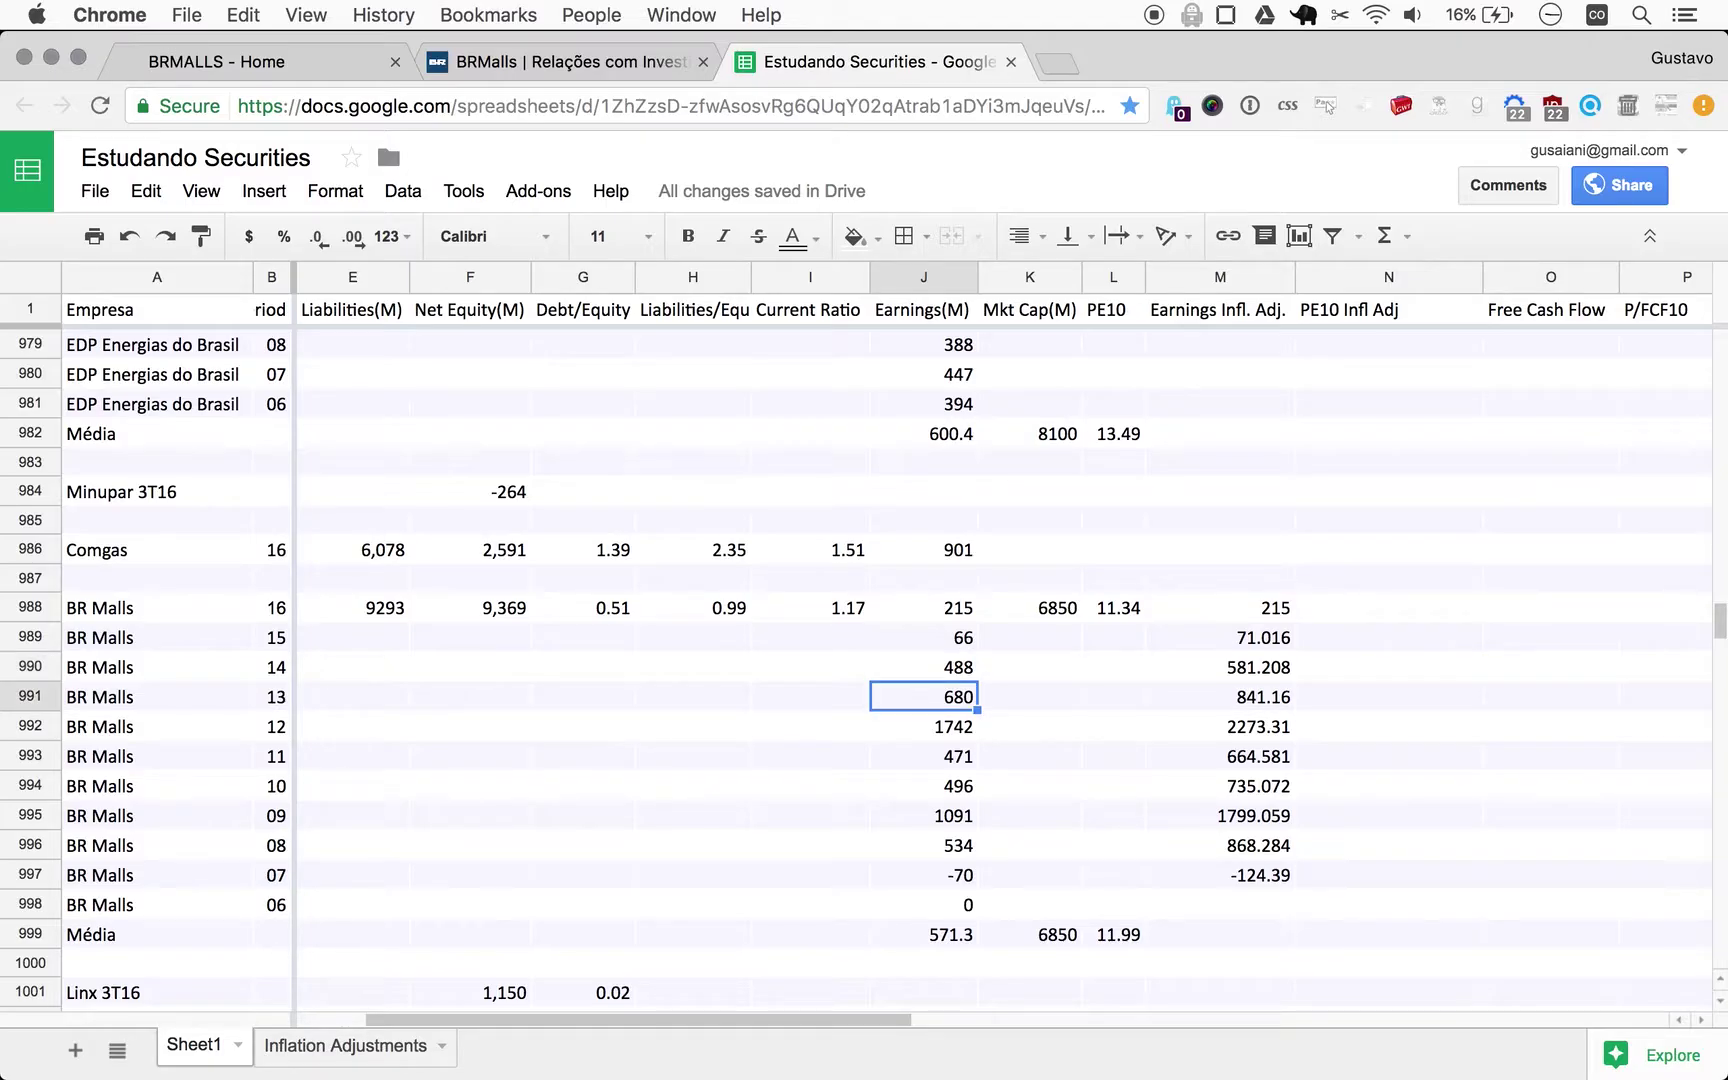
key("Right")
key("Right")
key("Right")
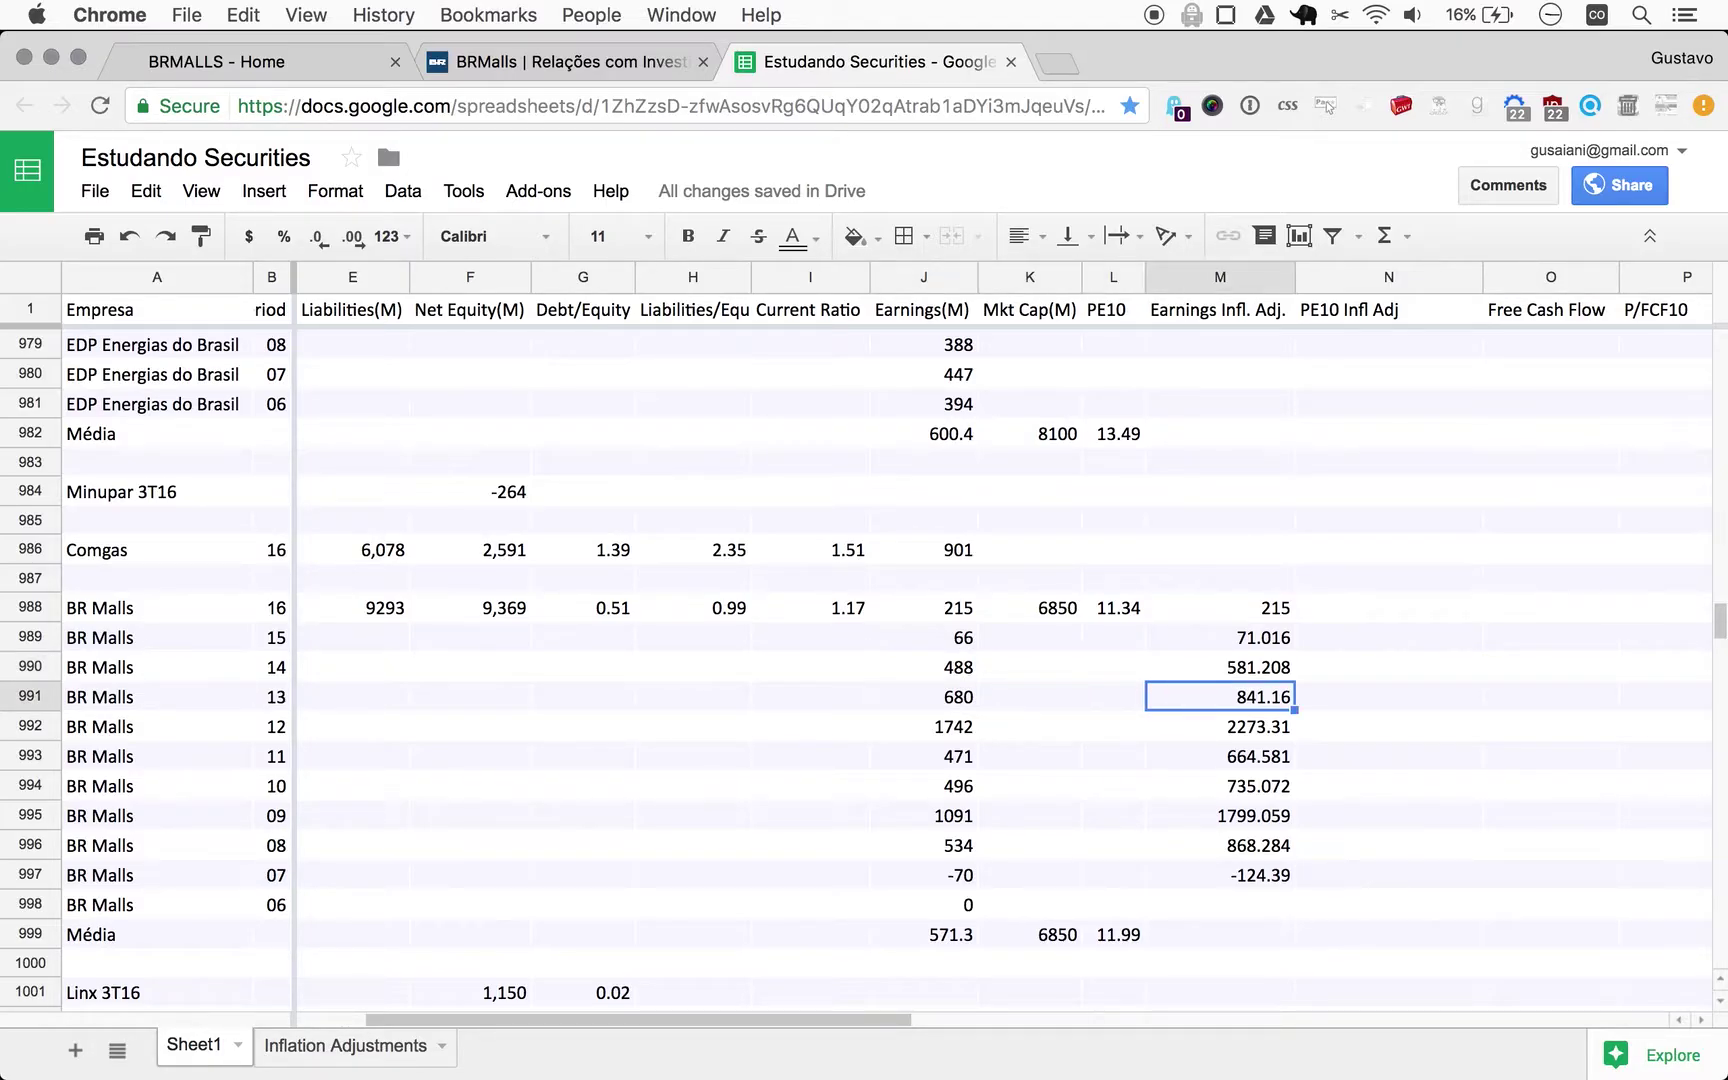
Copy the J999 average formula into M999, giving an adjusted earnings average of 792.43.
key("Down")
key("Down")
key("Down")
key("Down")
key("Down")
key("Down")
key("Down")
key("Down")
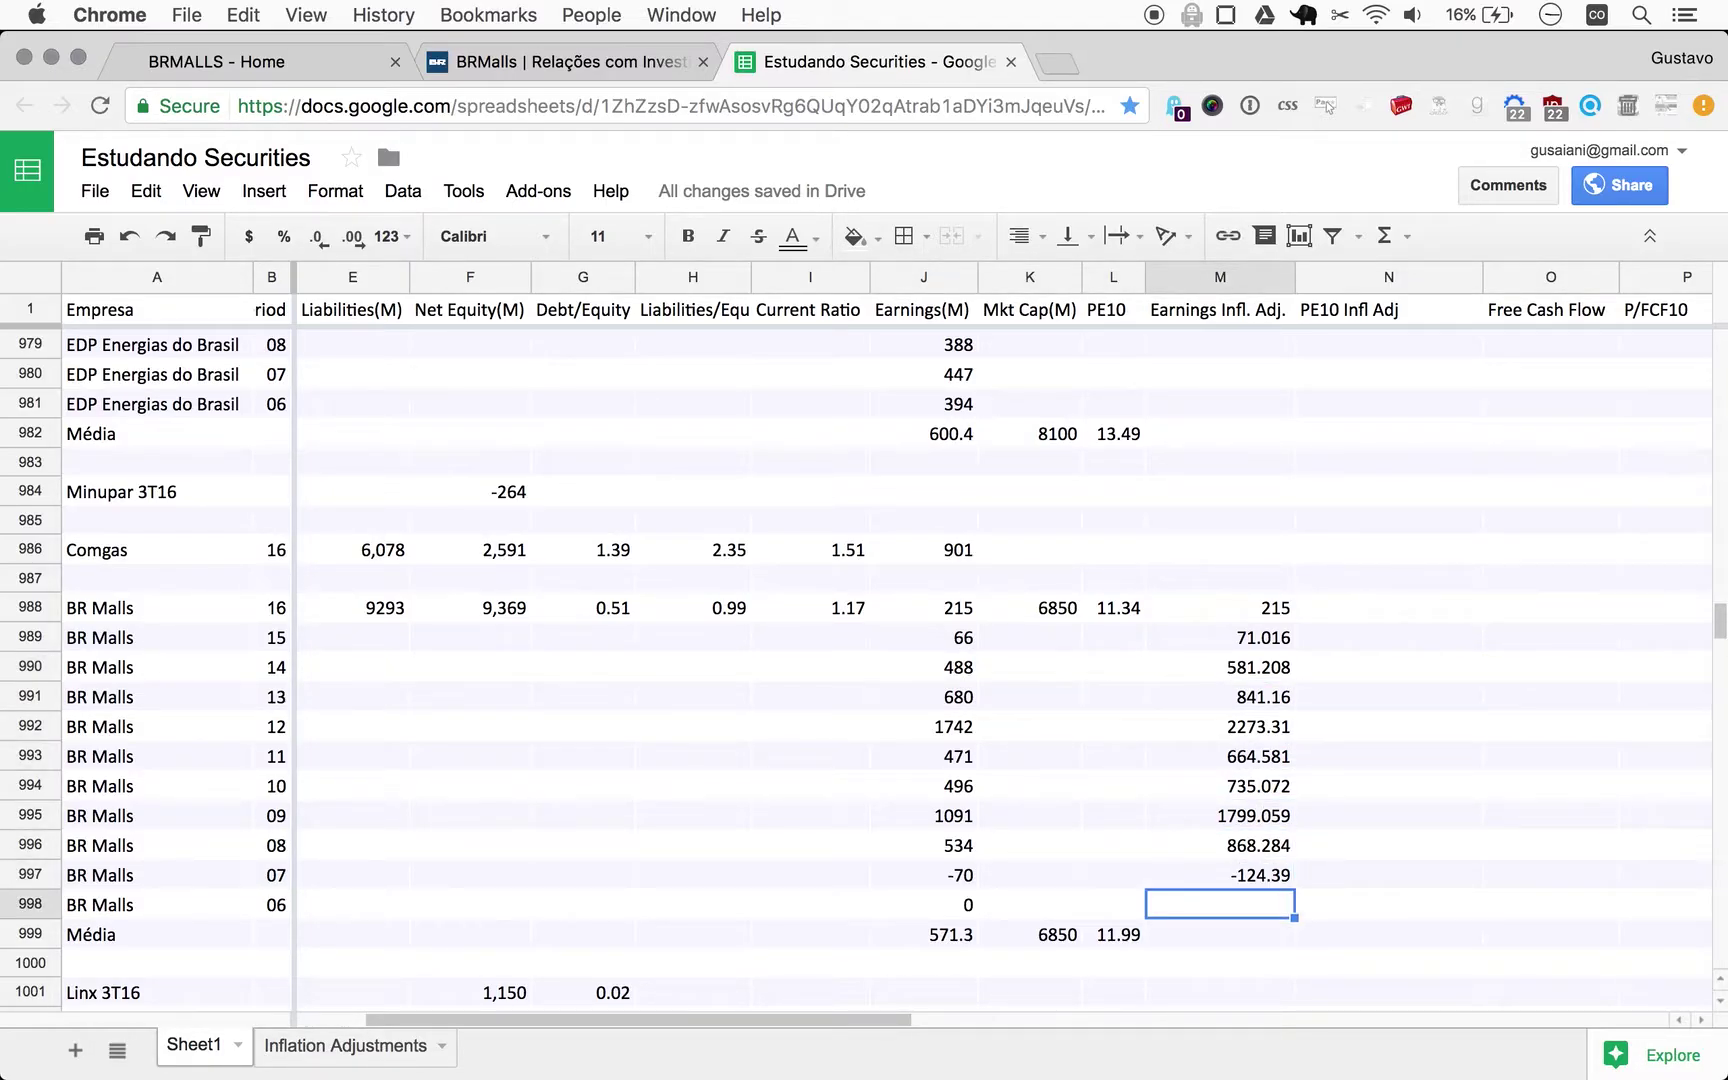
key("Left")
key("Left")
key("Left")
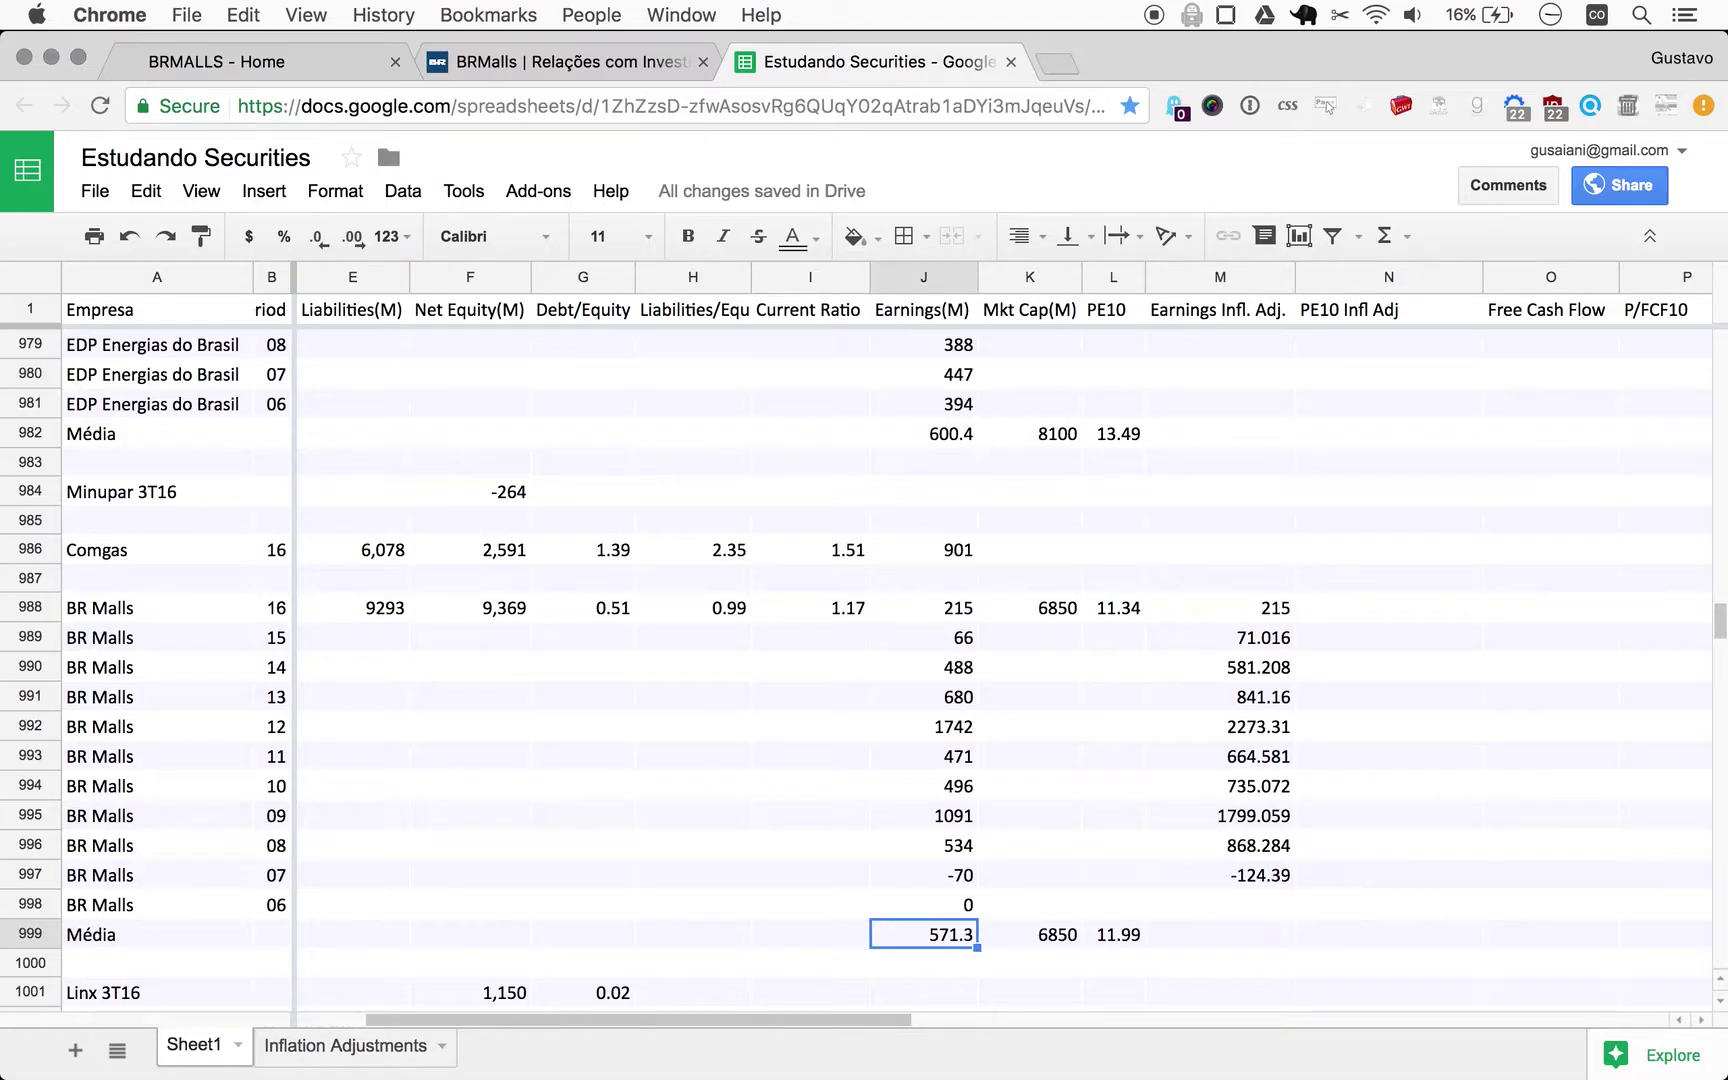
key("super+c")
key("Right")
key("Right")
key("Right")
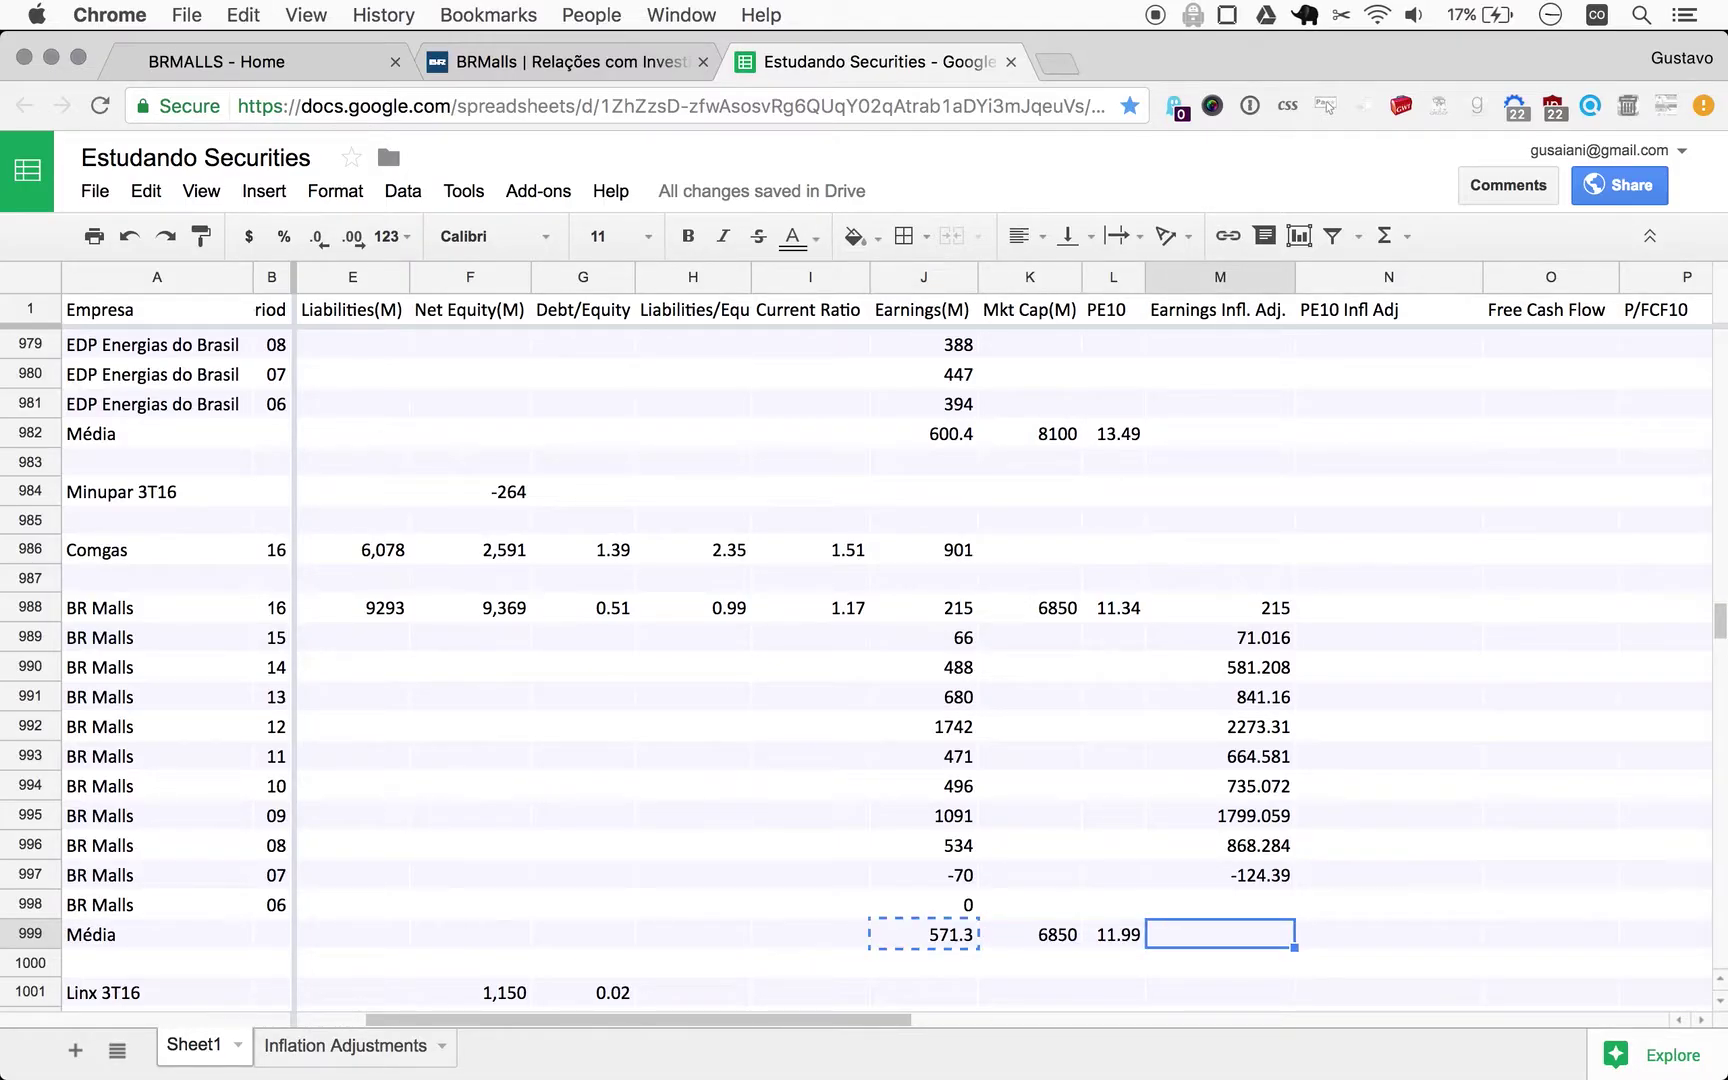
key("super+v")
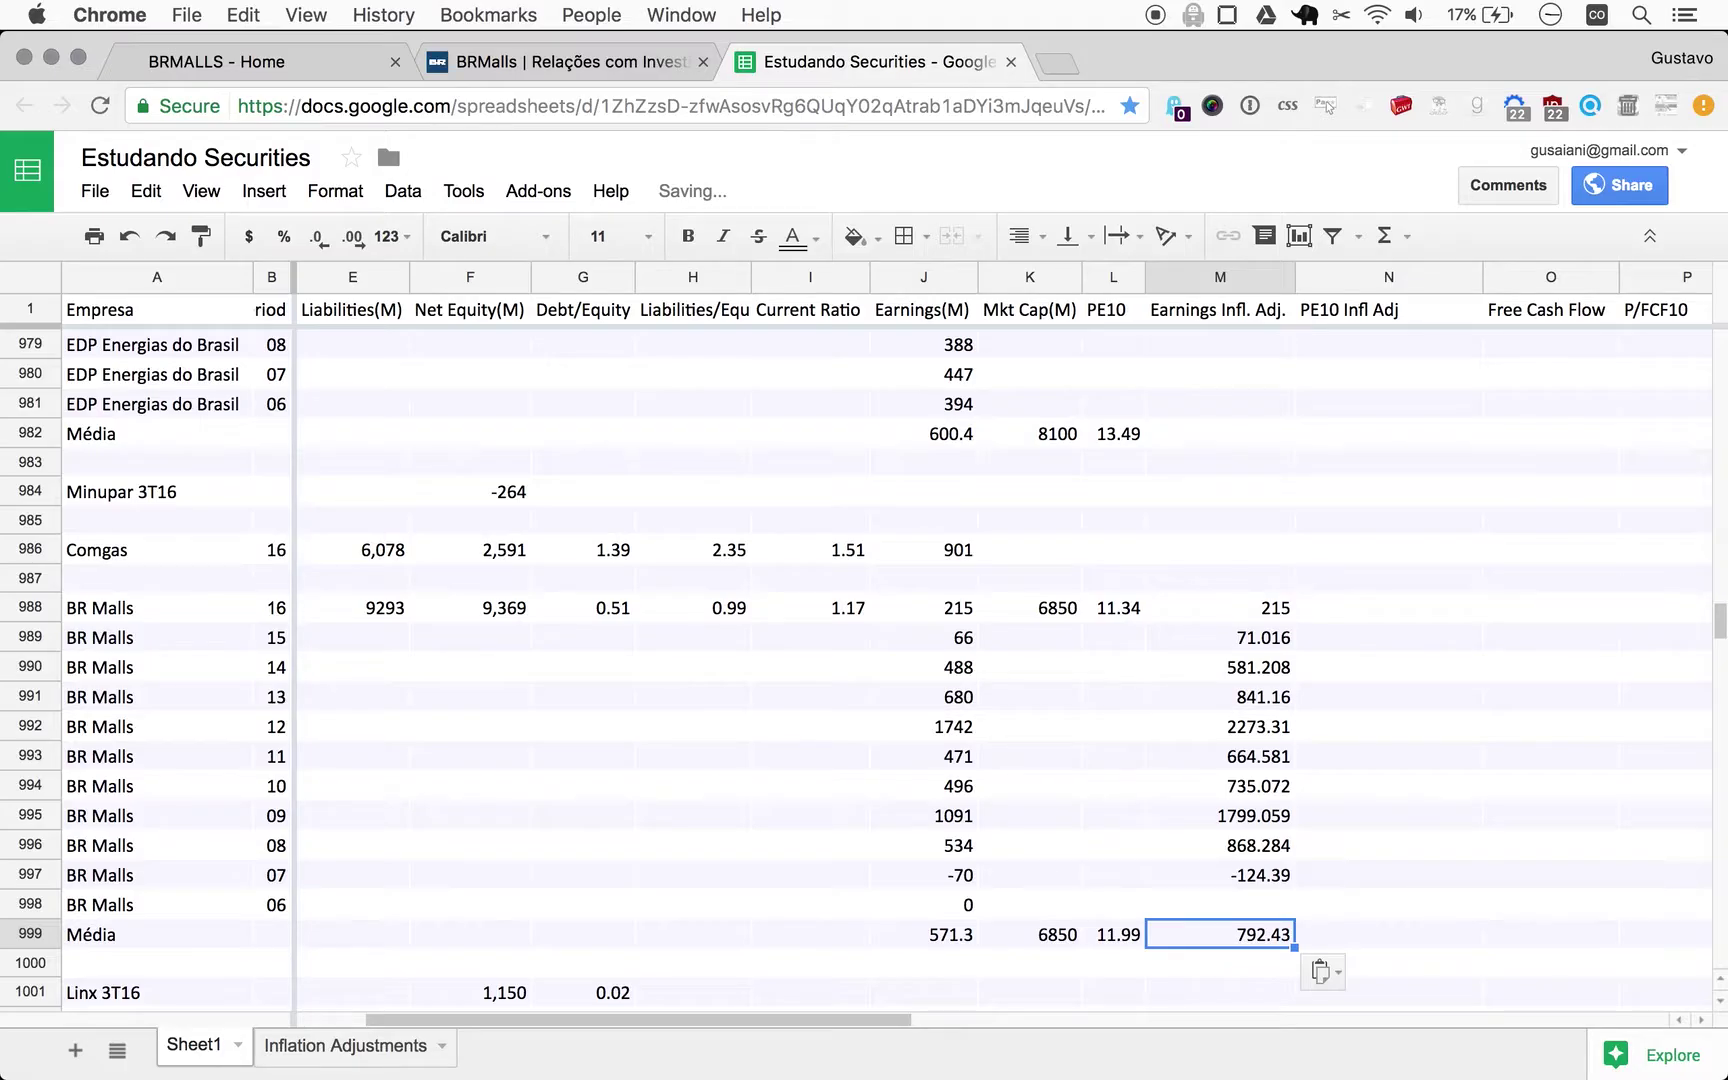
key("Up")
key("Up")
key("Up")
key("Up")
key("Up")
key("Up")
key("Up")
key("Up")
key("Up")
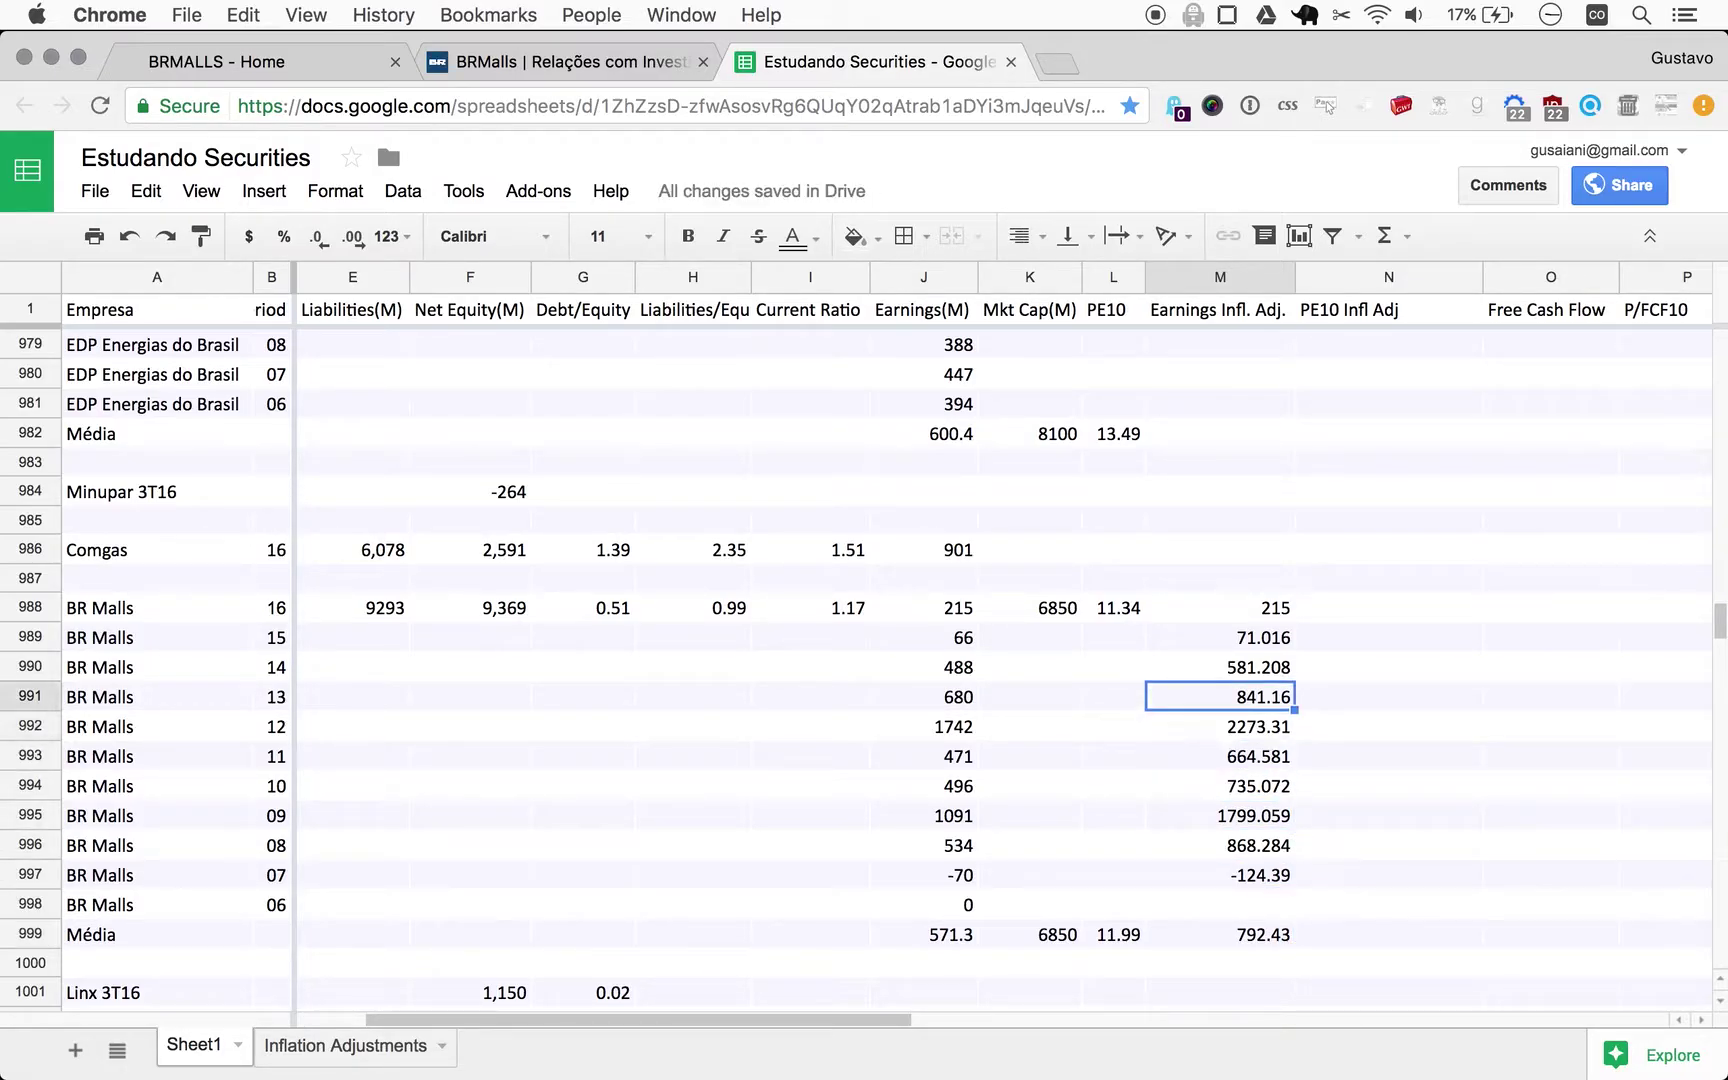
key("Down")
key("Down")
key("Down")
key("Down")
key("Down")
key("Down")
key("Down")
key("Down")
key("Down")
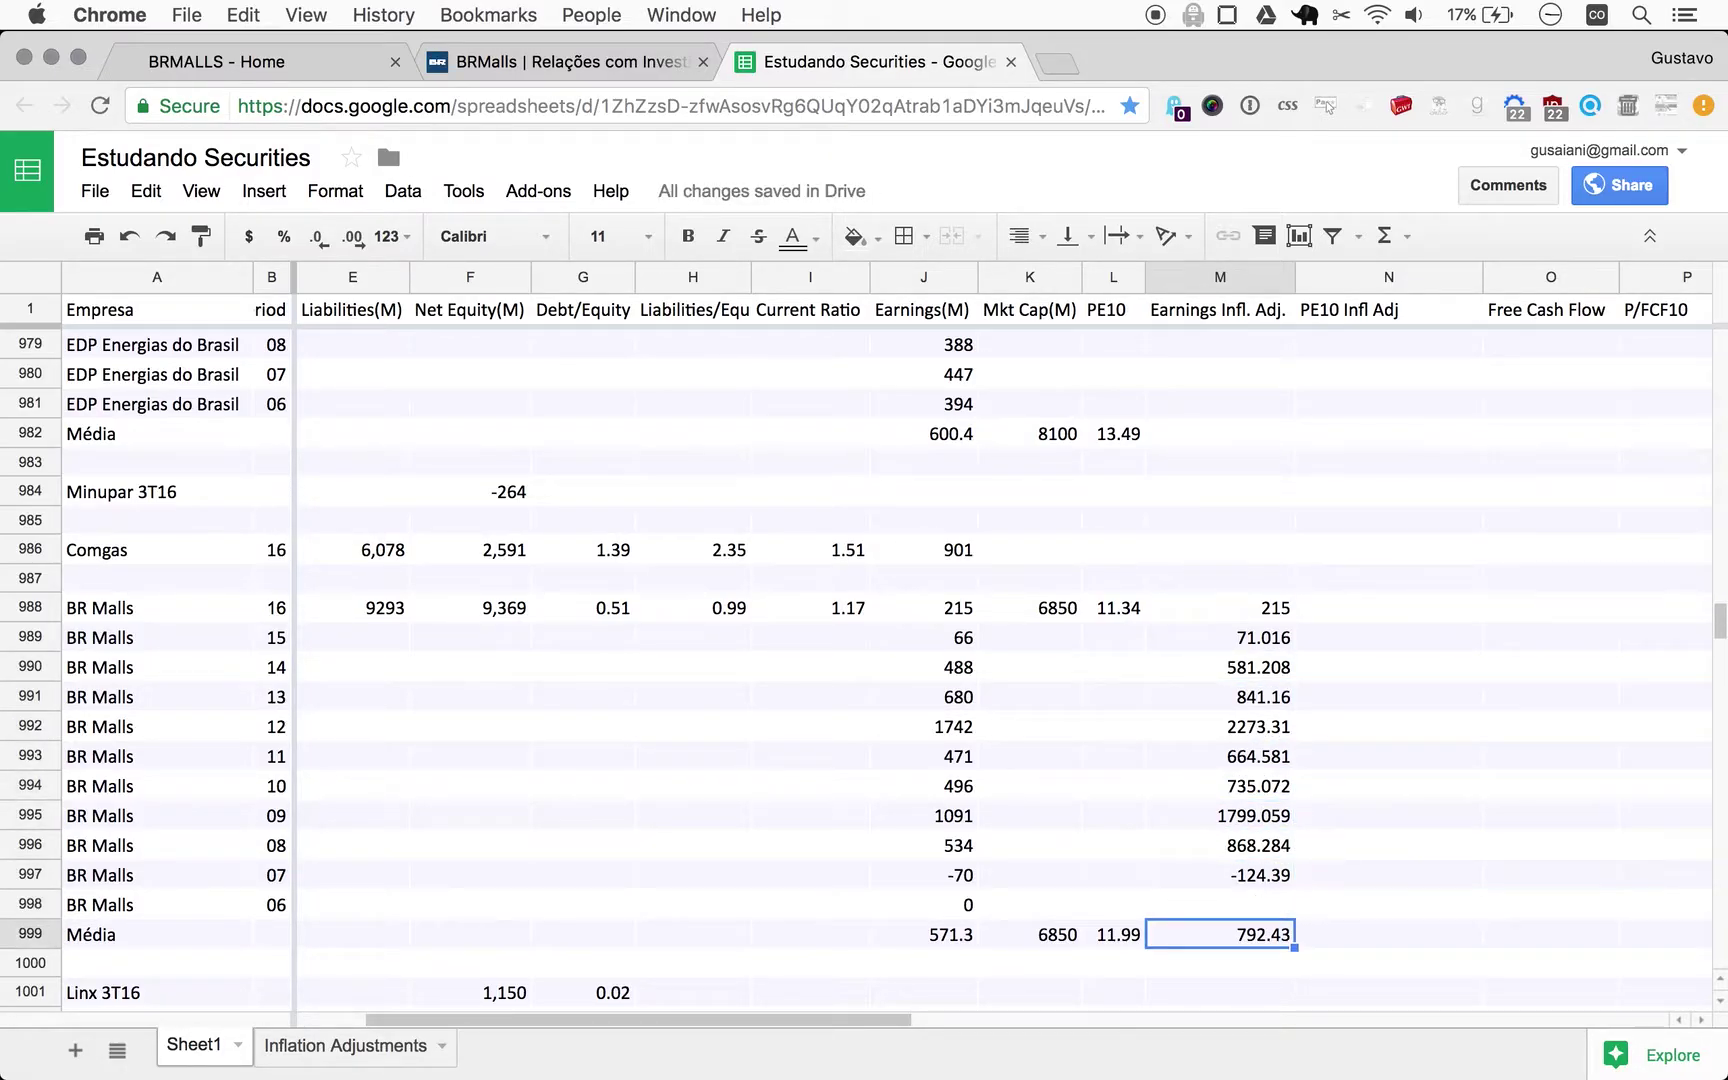
key("Right")
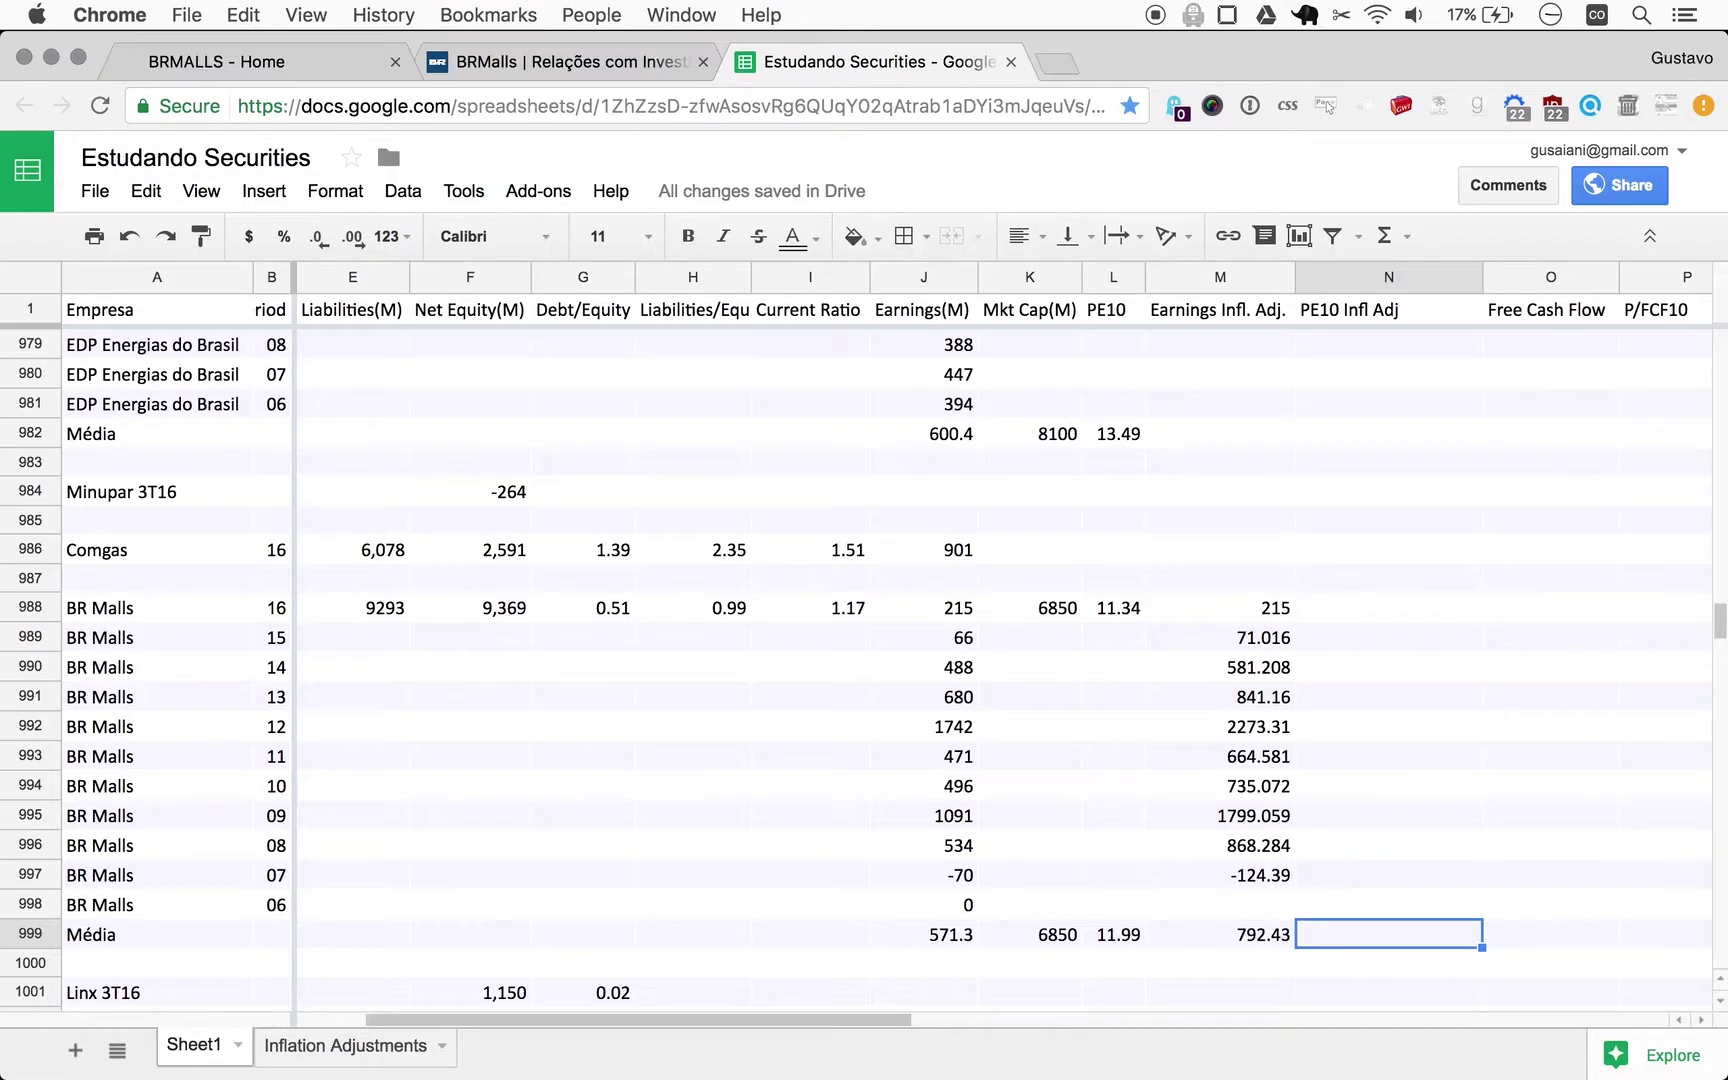
Enter =sum(K999/M999) in N999, giving an inflation-adjusted PE10 of 8.64.
type("=sum(")
key("Left")
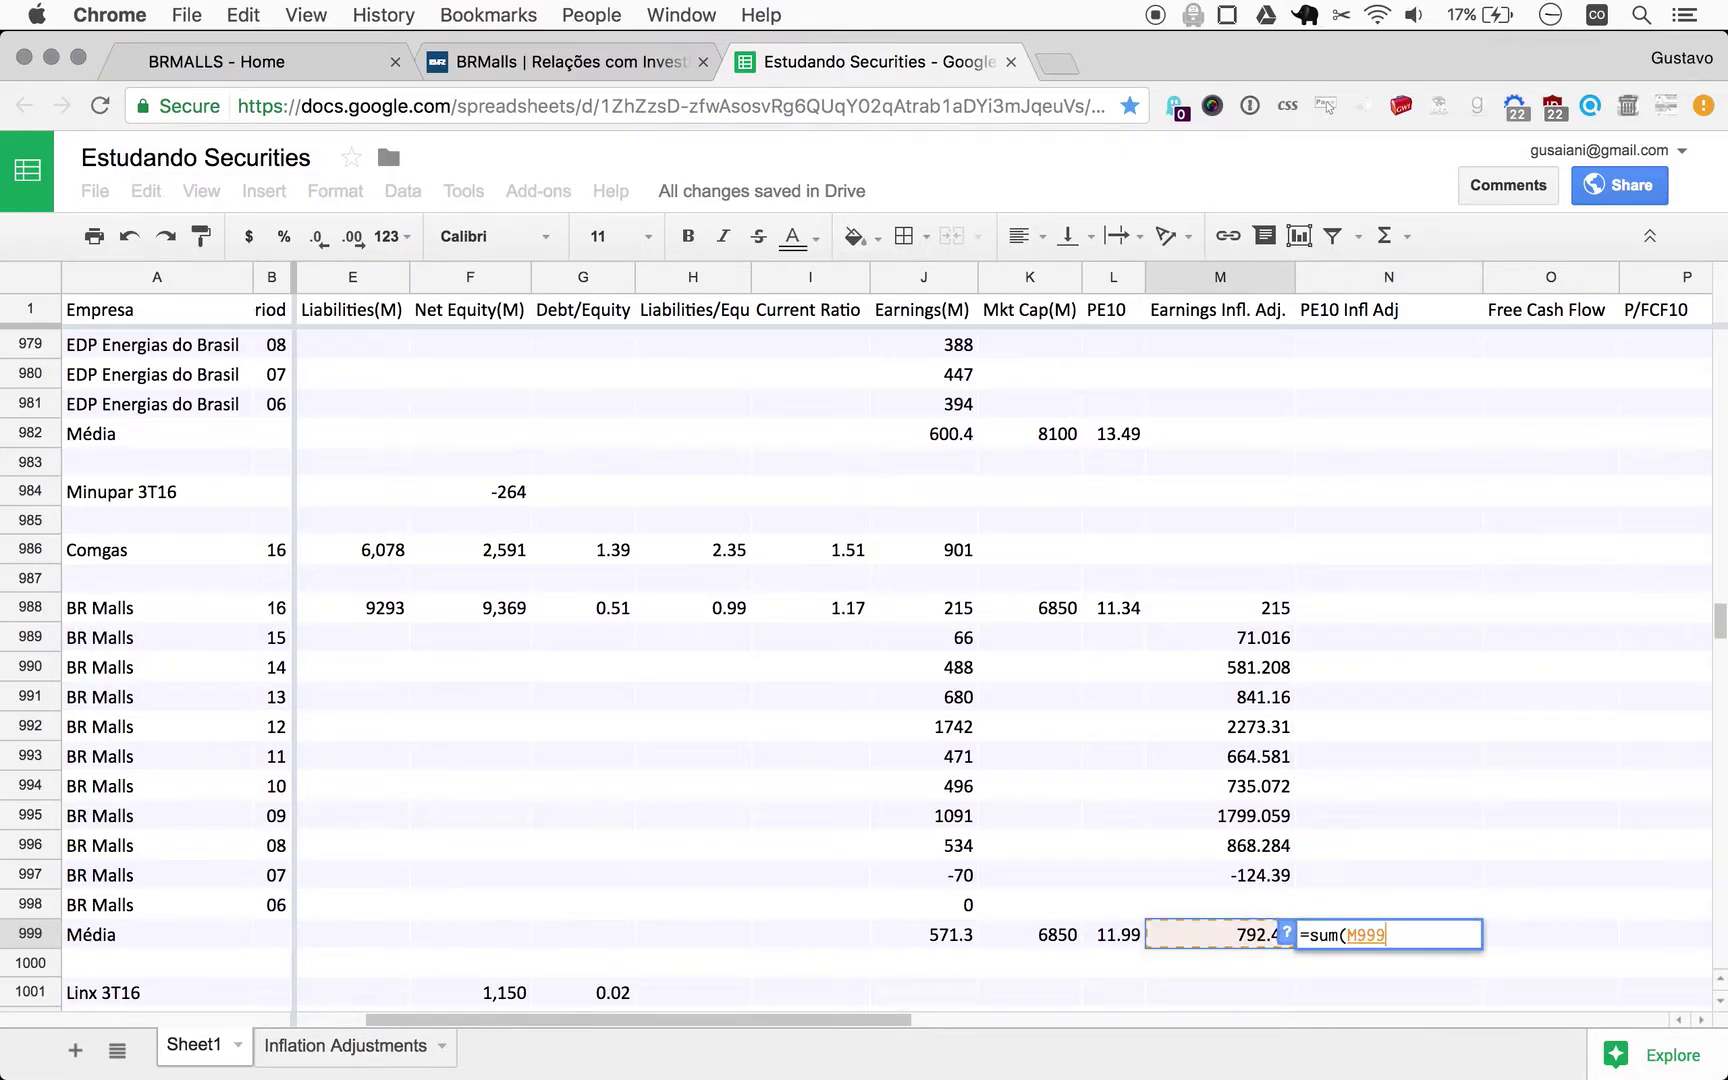
key("Left")
key("Left")
type("/")
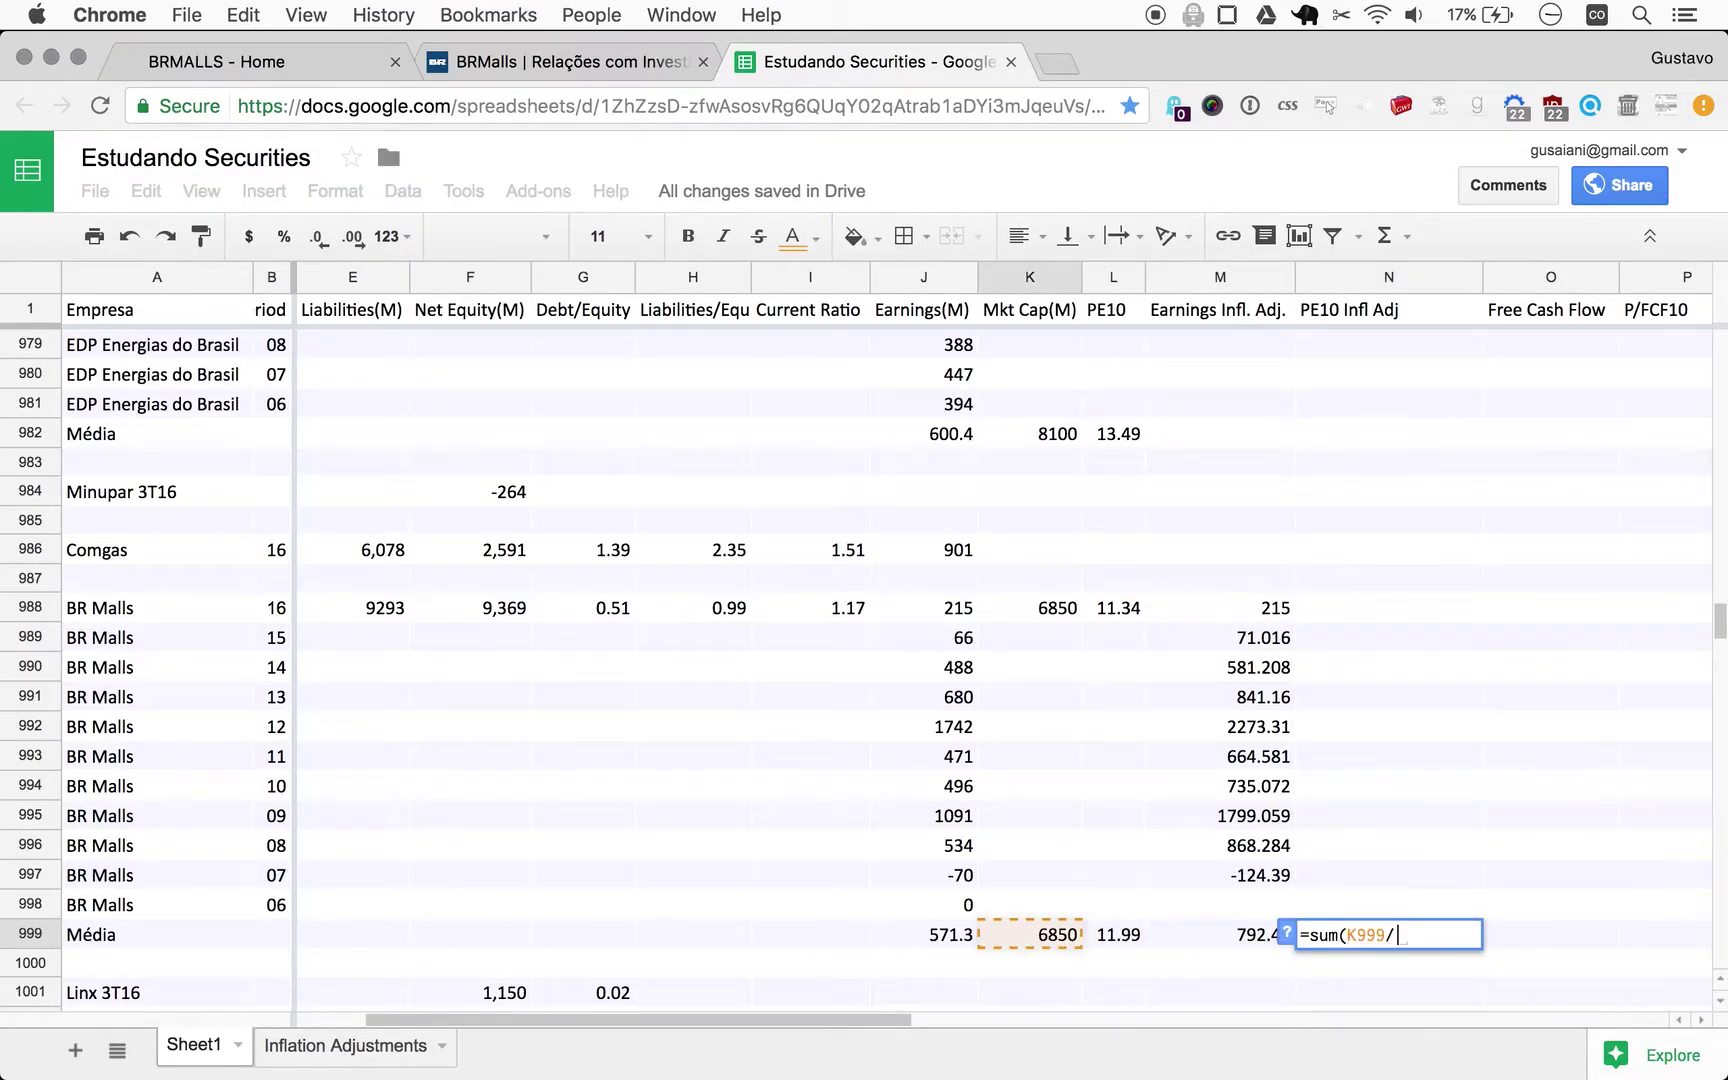
key("Left")
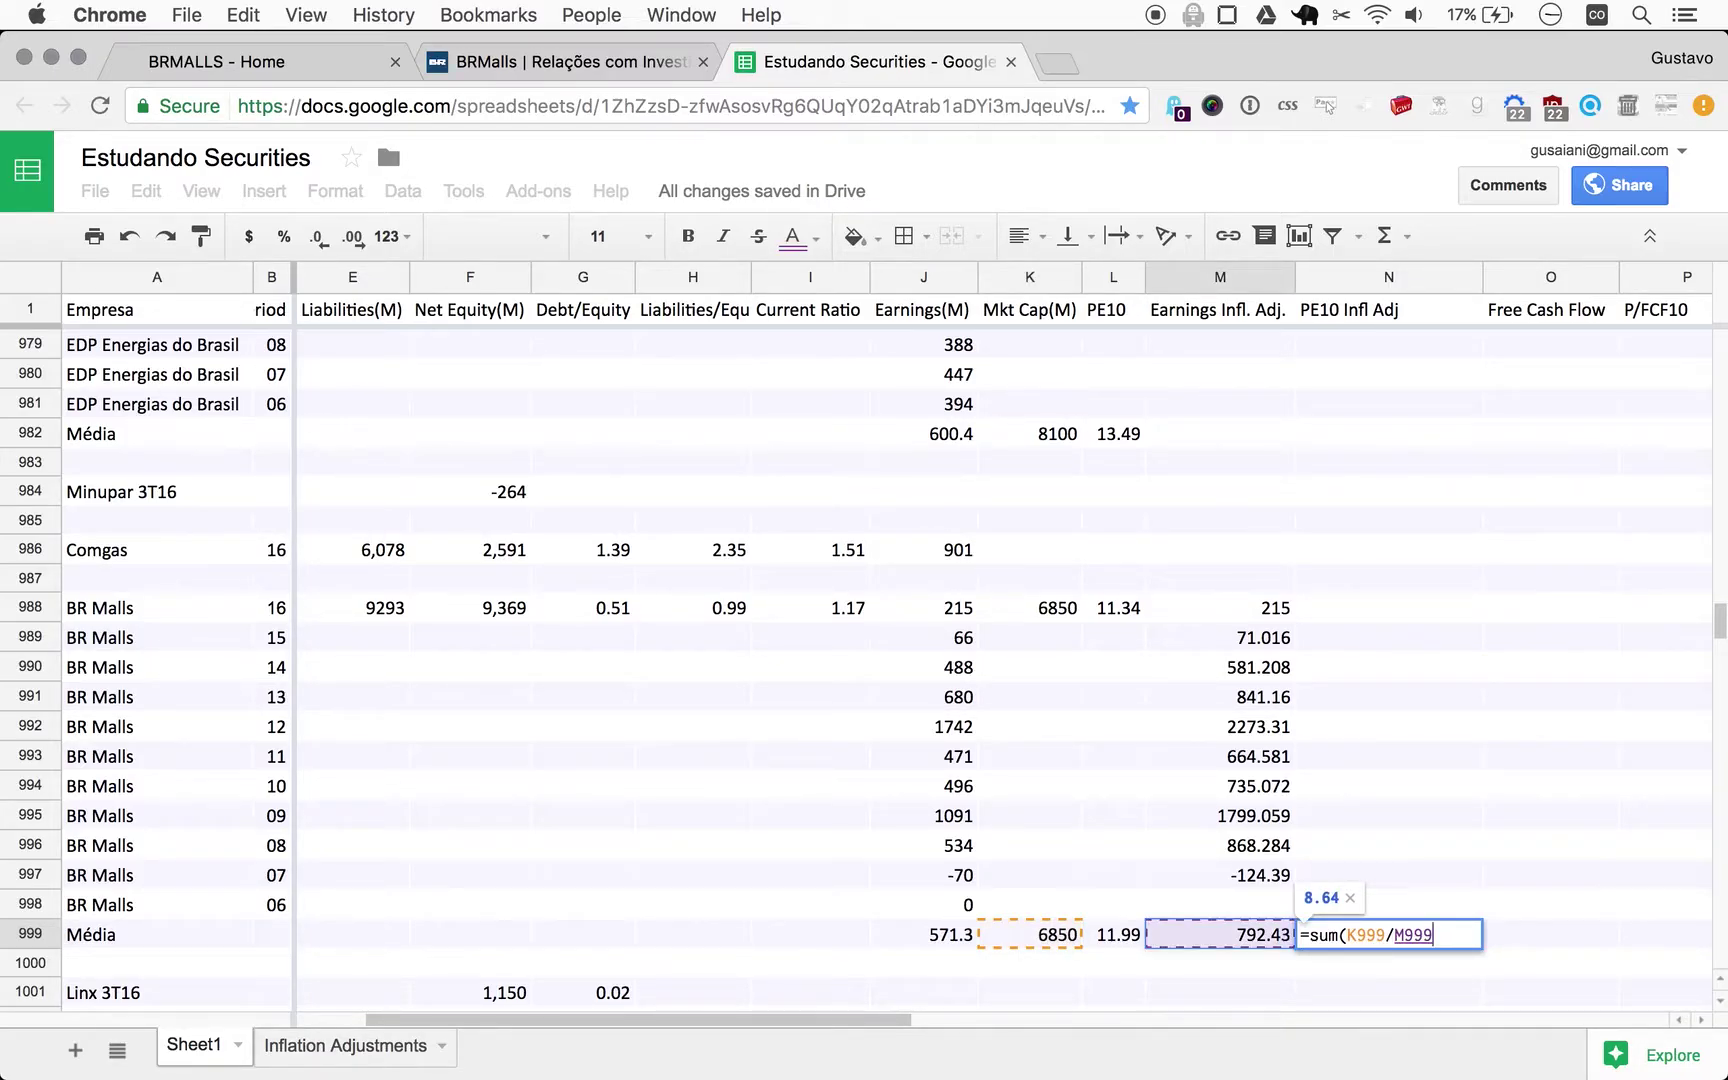
key("Return")
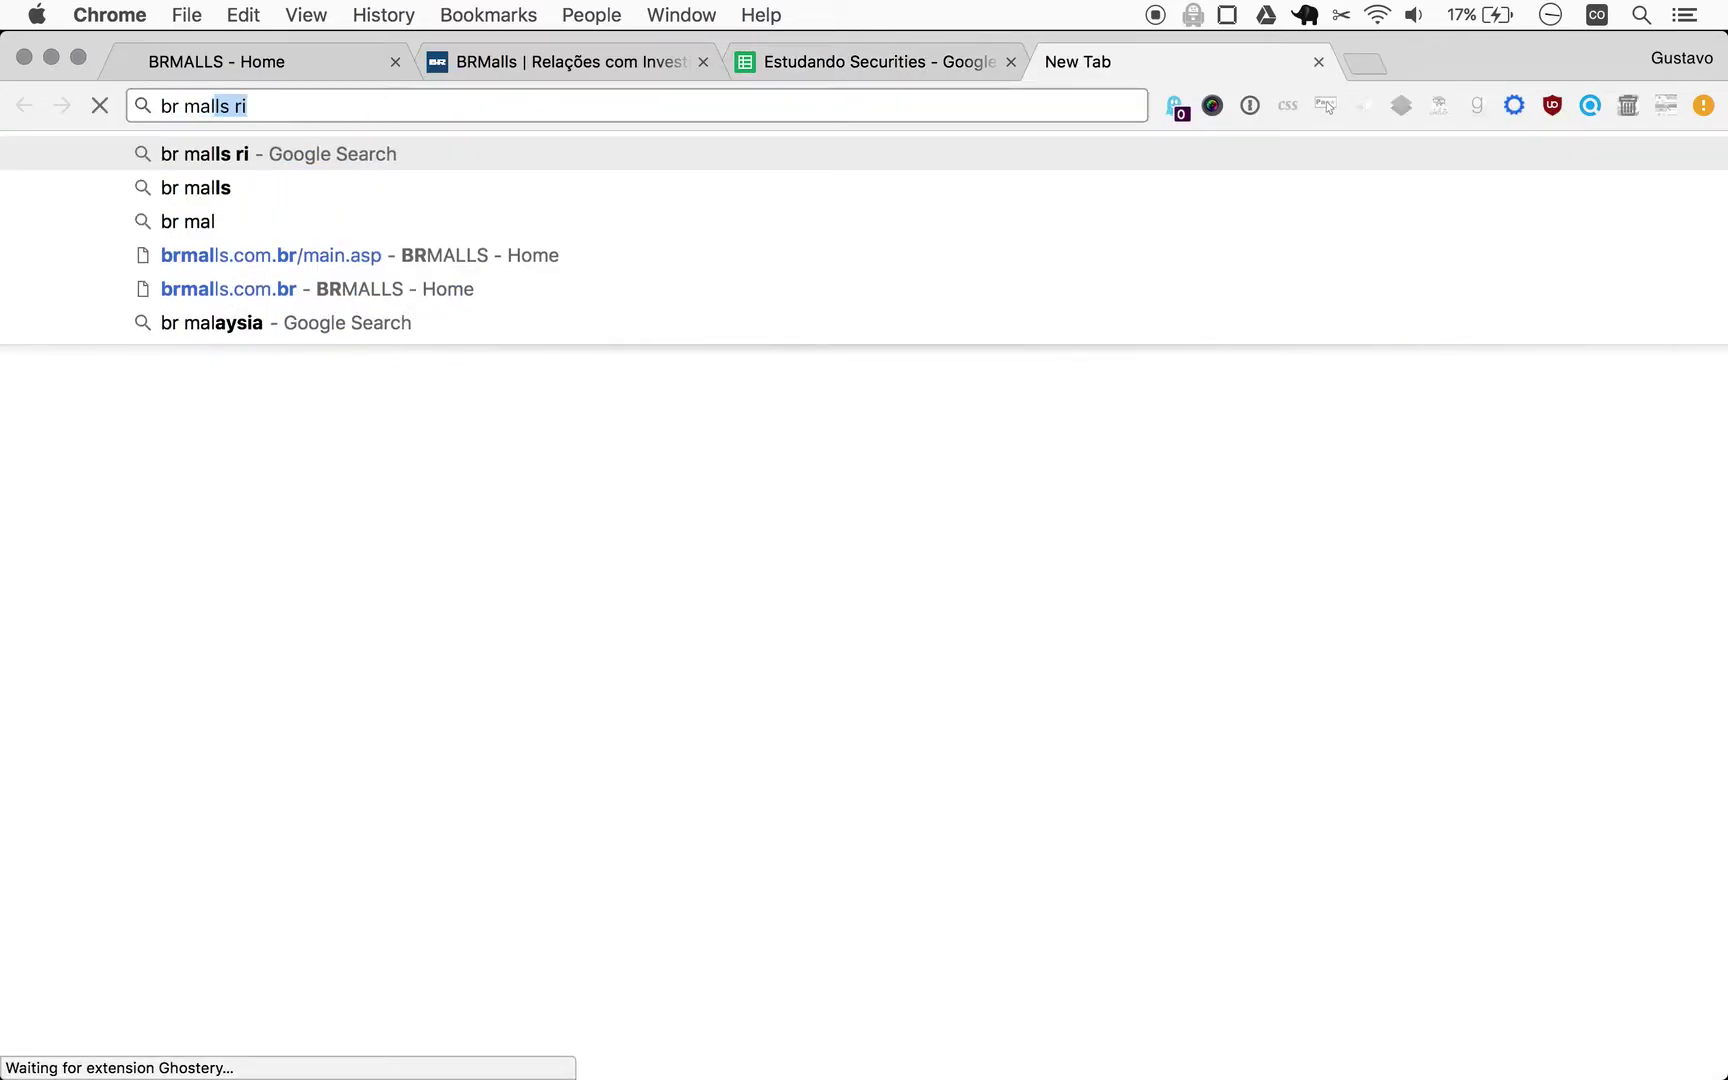
Search Google for 'br malls market cap' to read the 9.36B value, then return to the spreadsheet.
type("et cap")
key("Return")
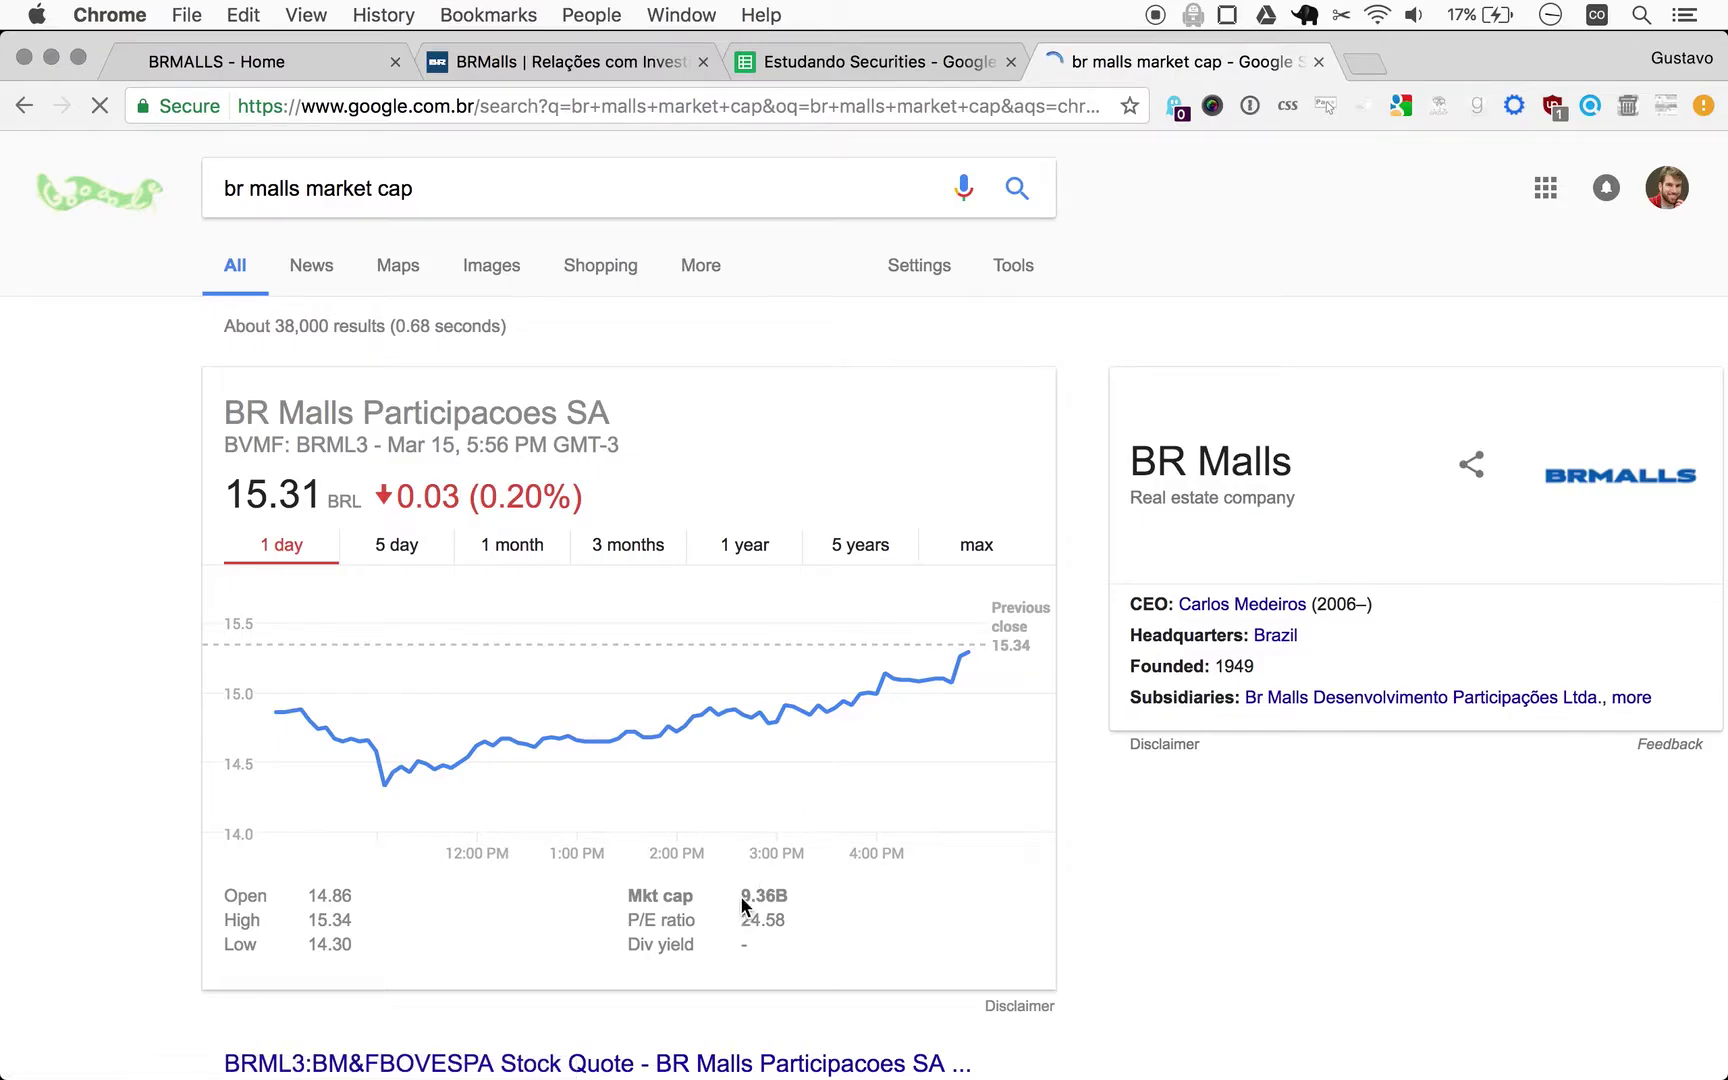
left_click(846, 57)
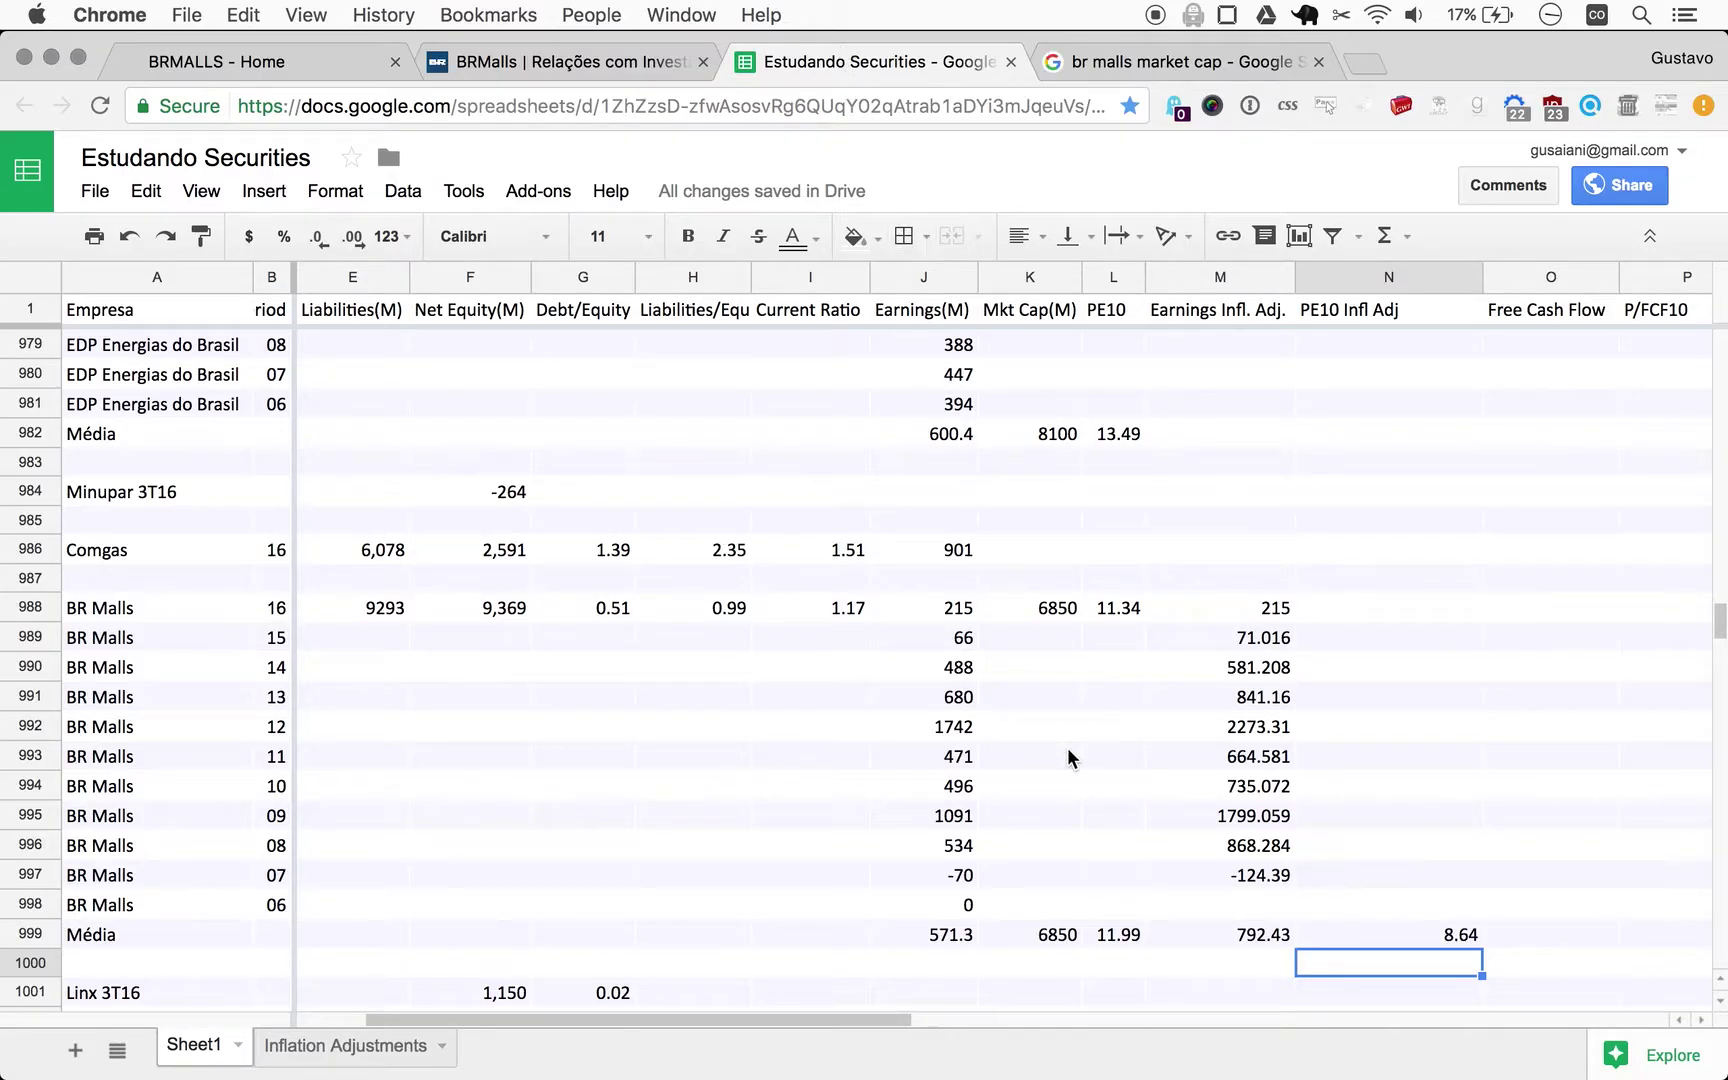
Enter 9360 as BR Malls' average market cap in K999.
left_click(1058, 940)
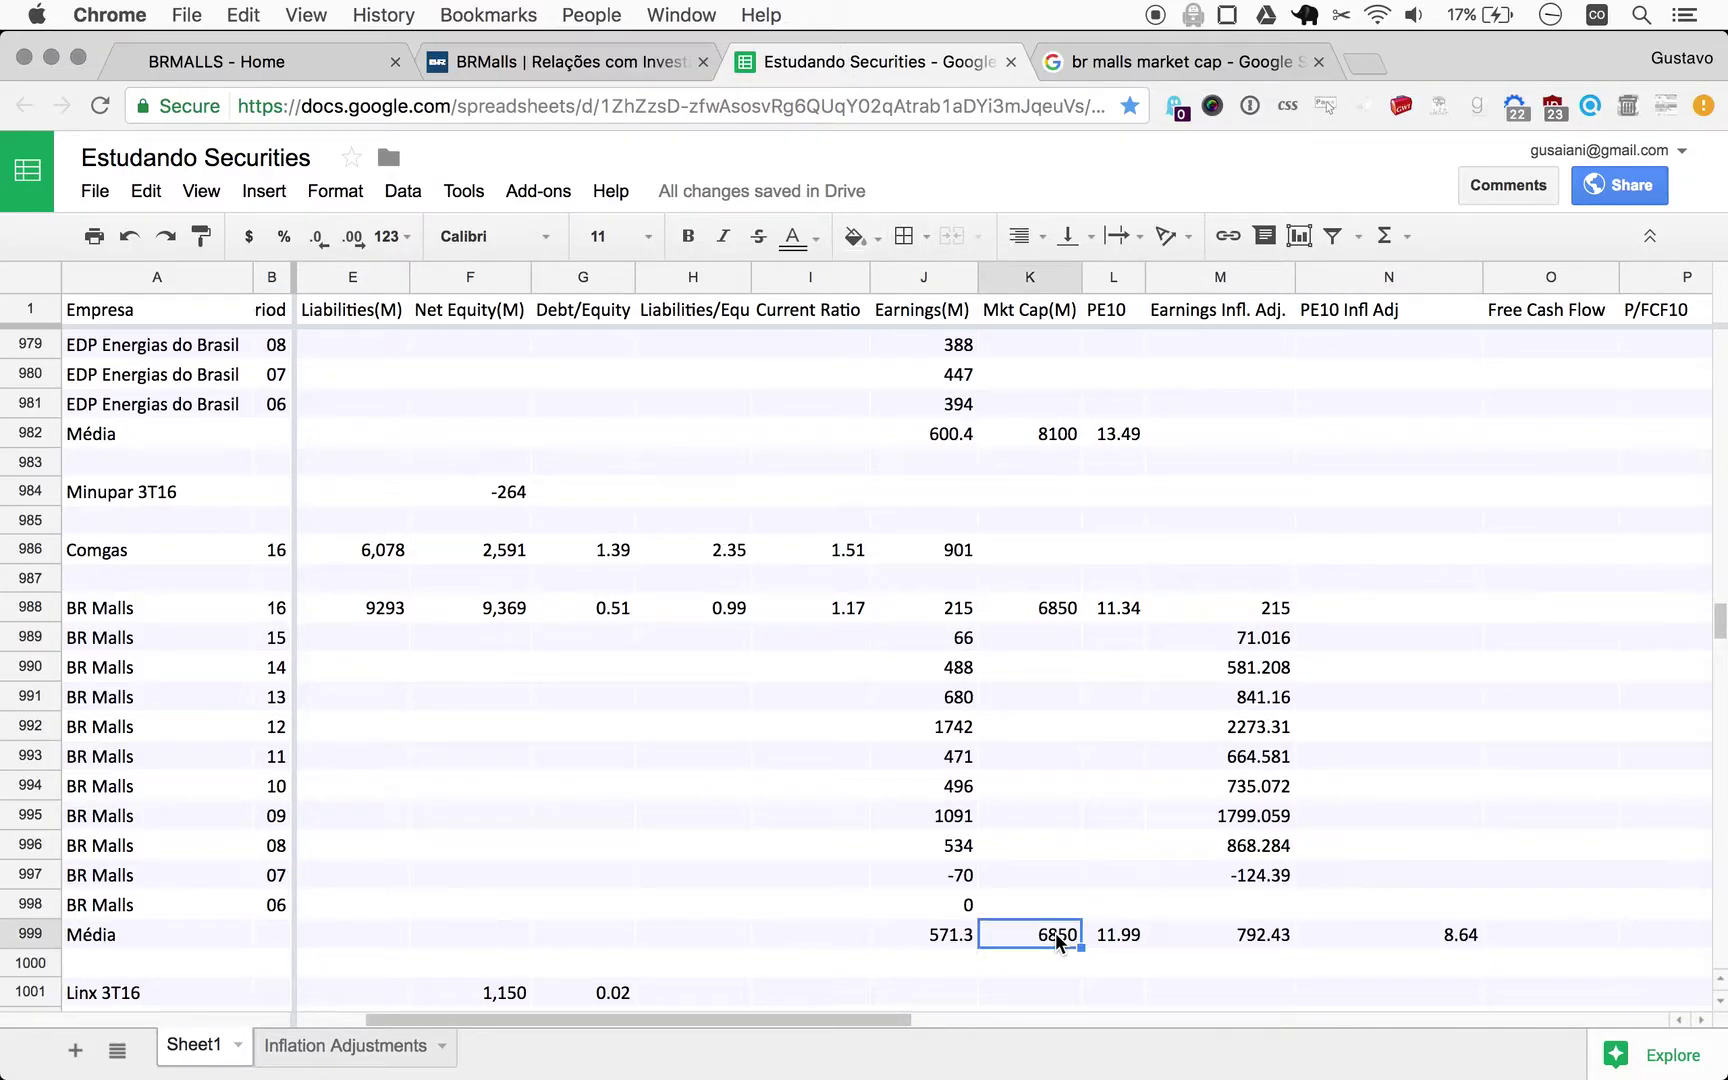
type("9360")
key("Return")
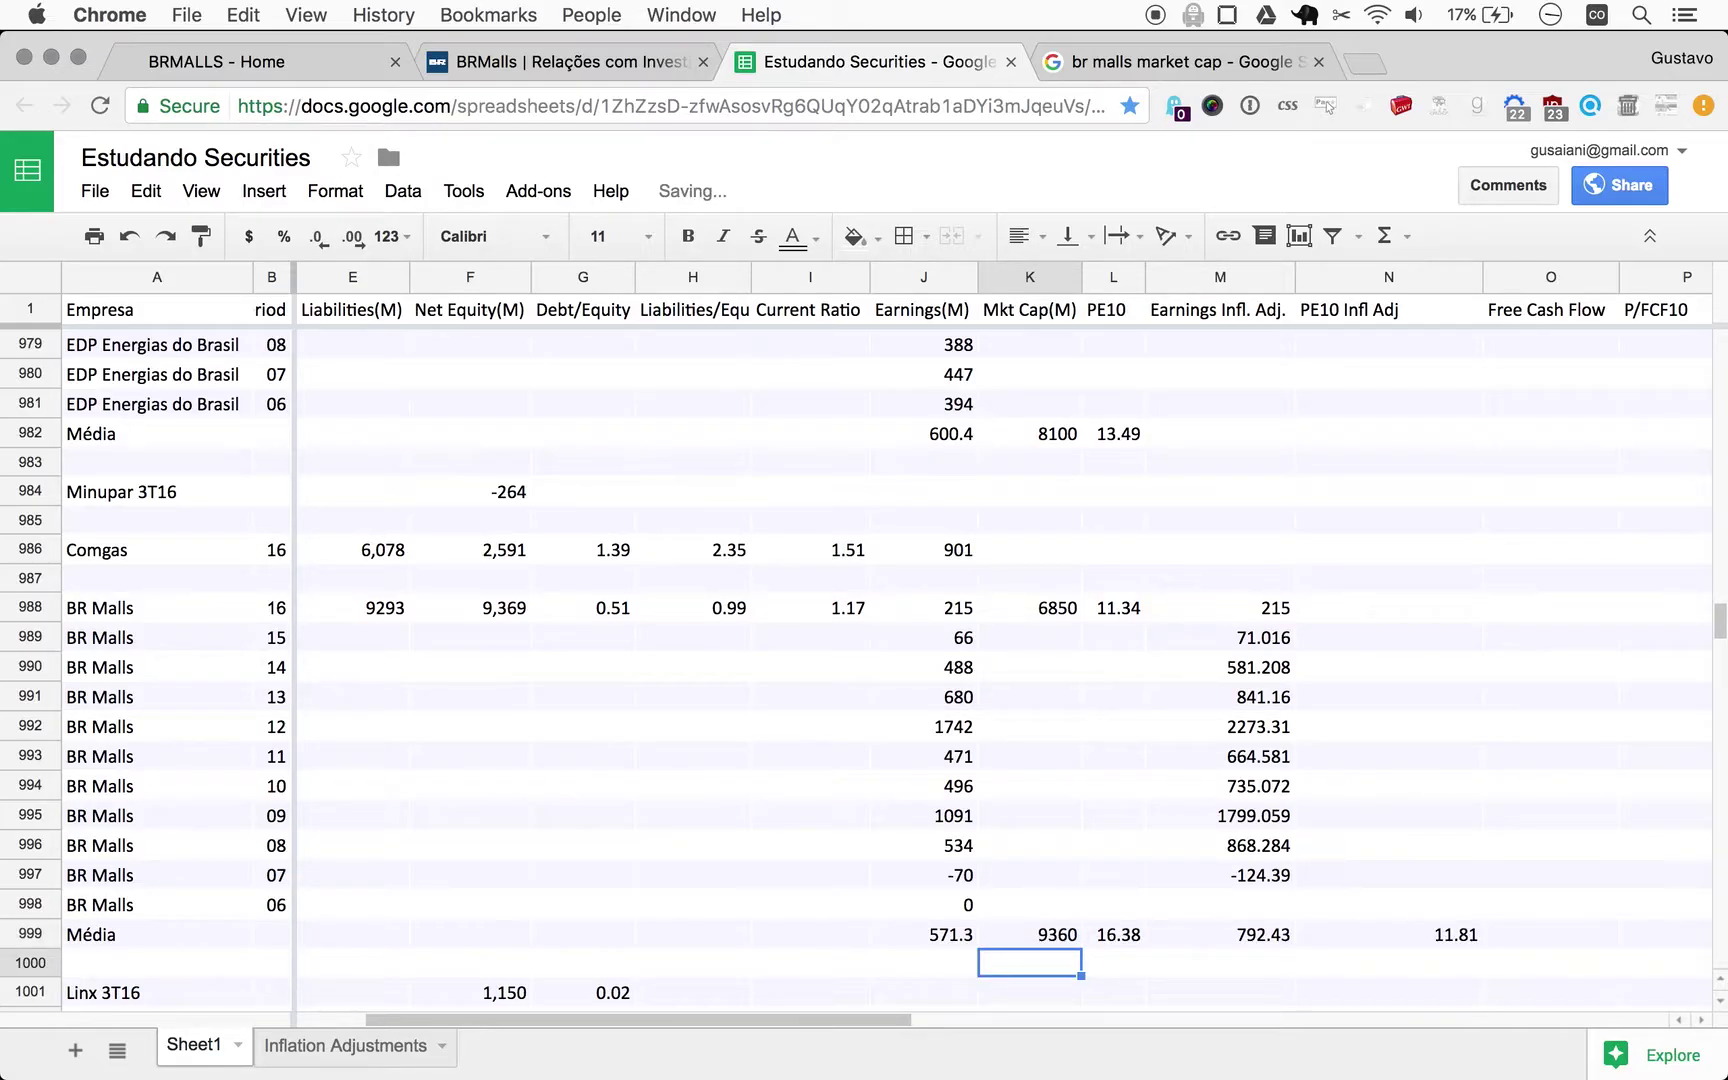
left_click(1030, 934)
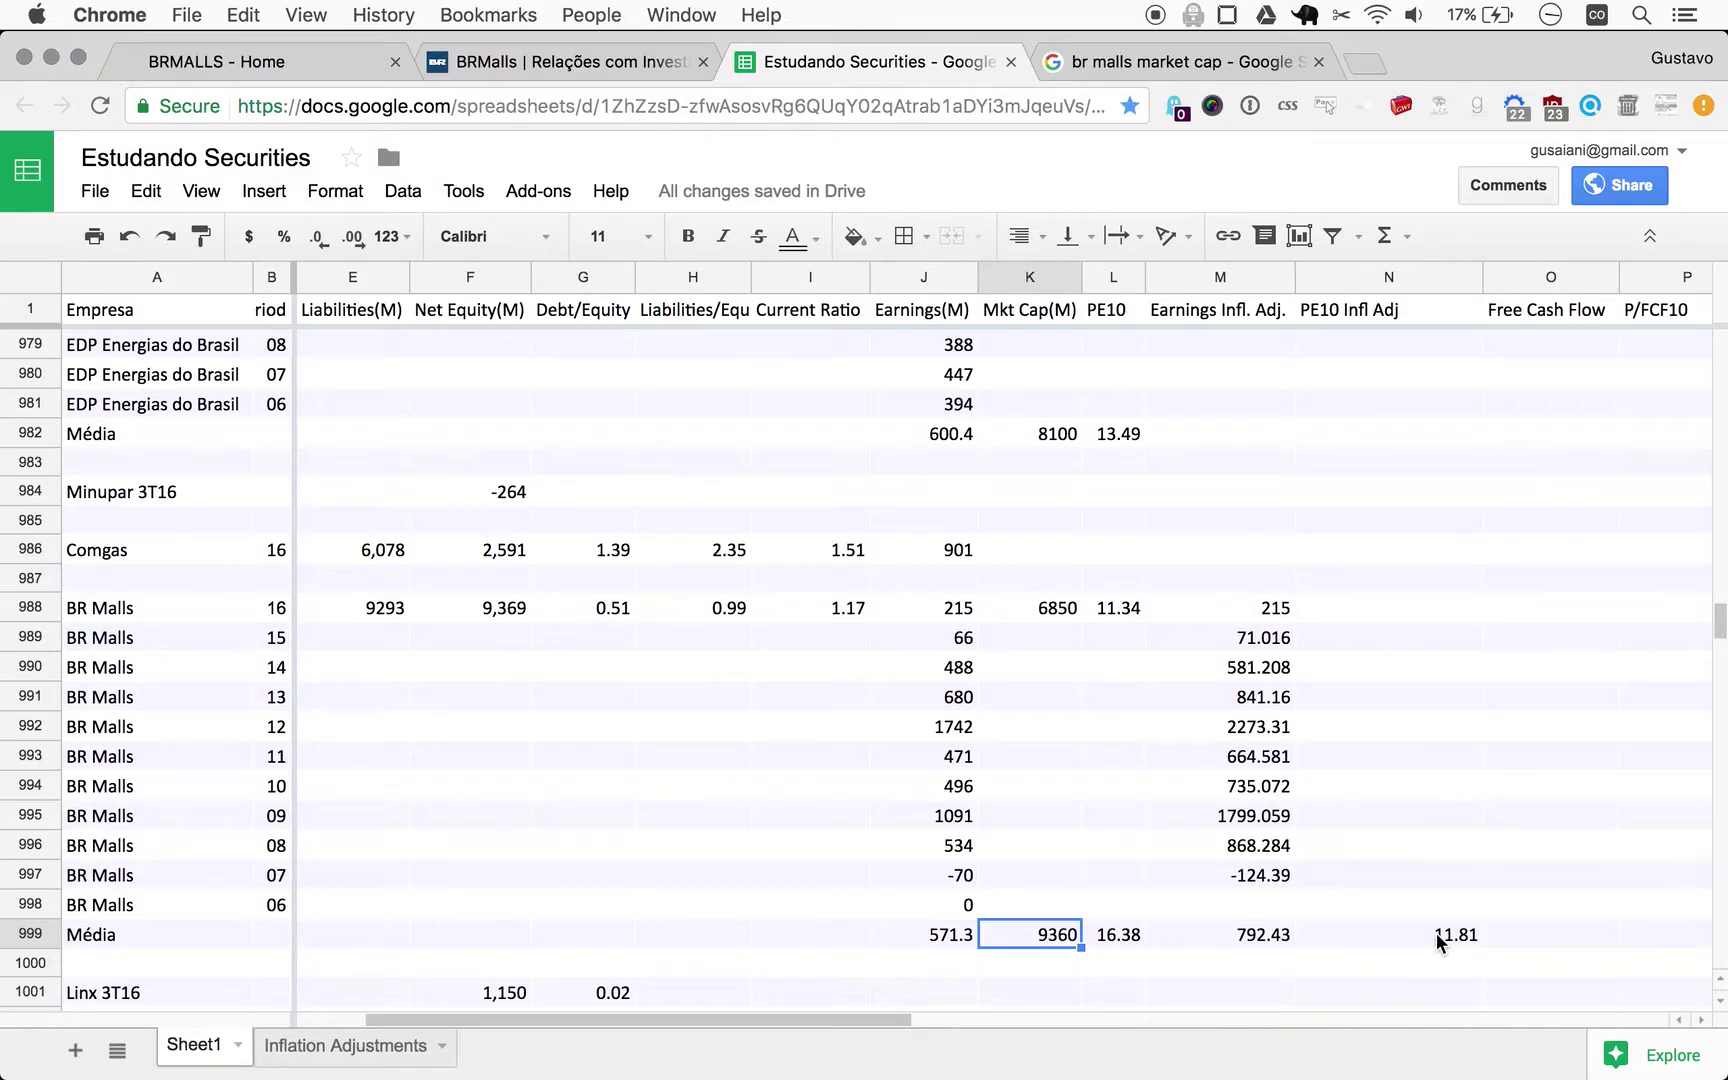
scroll(1452, 940, "right", 2)
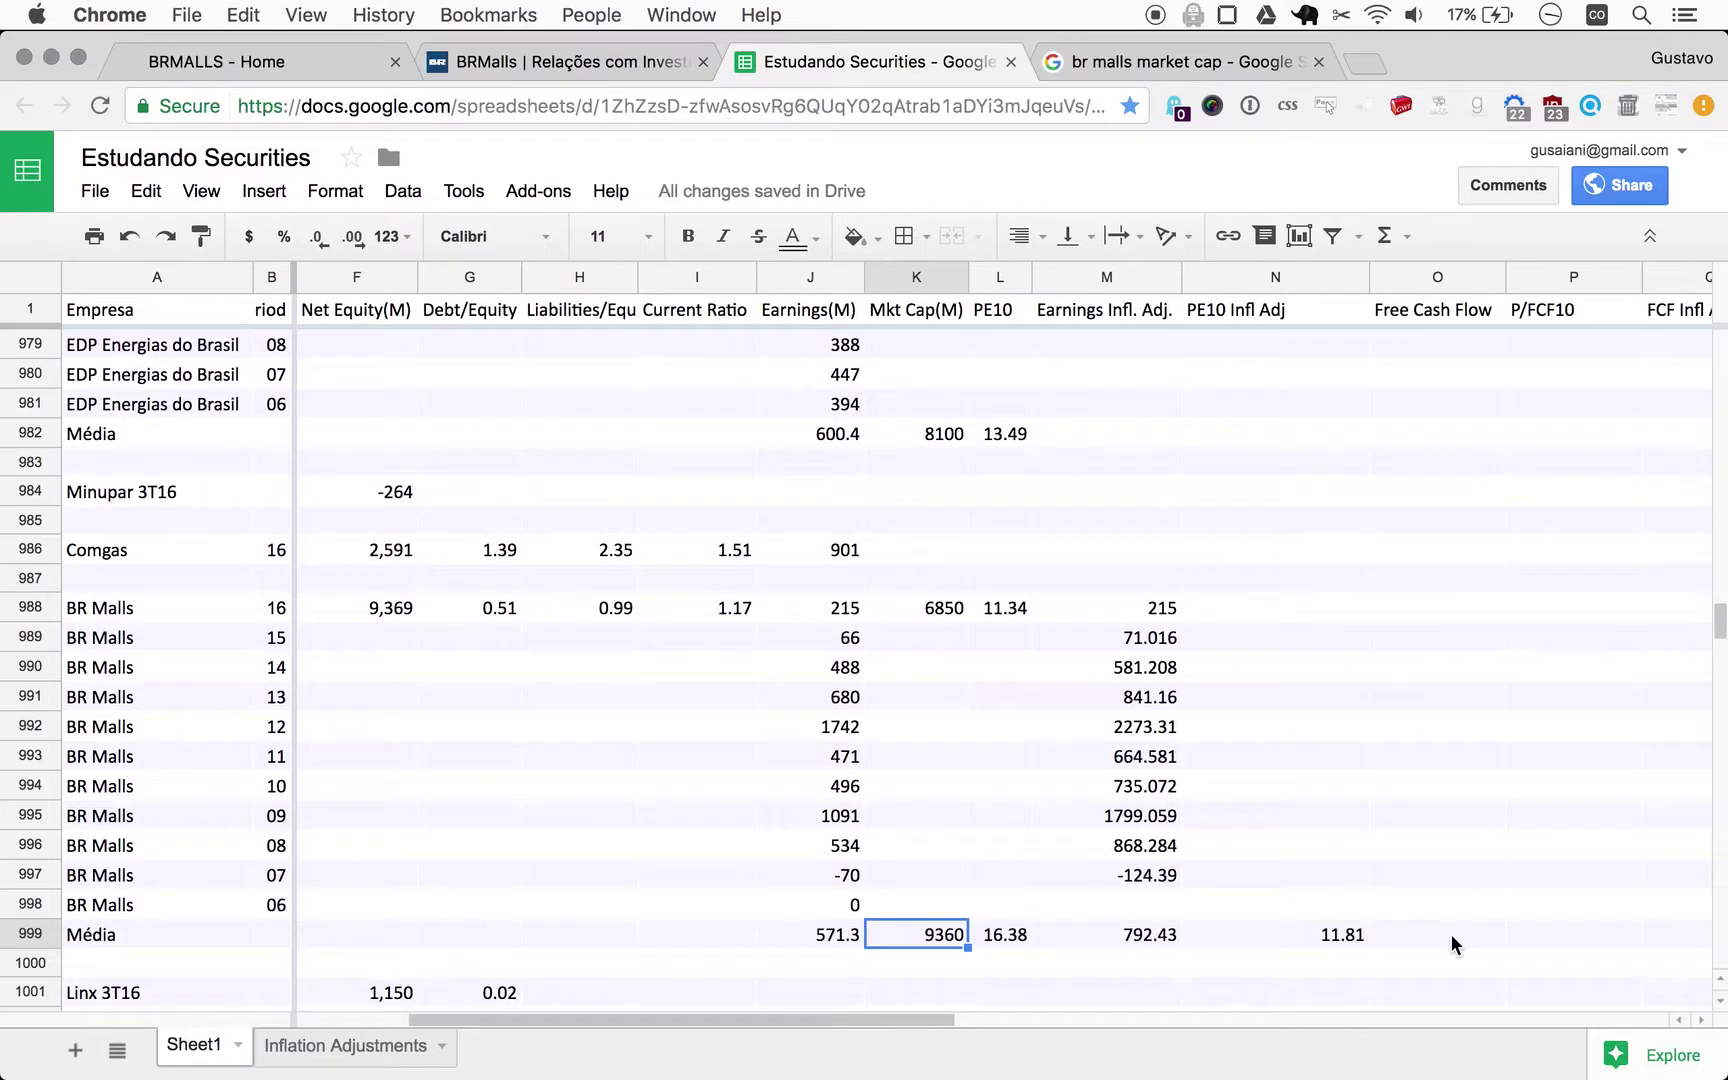
scroll(1452, 940, "right", 3)
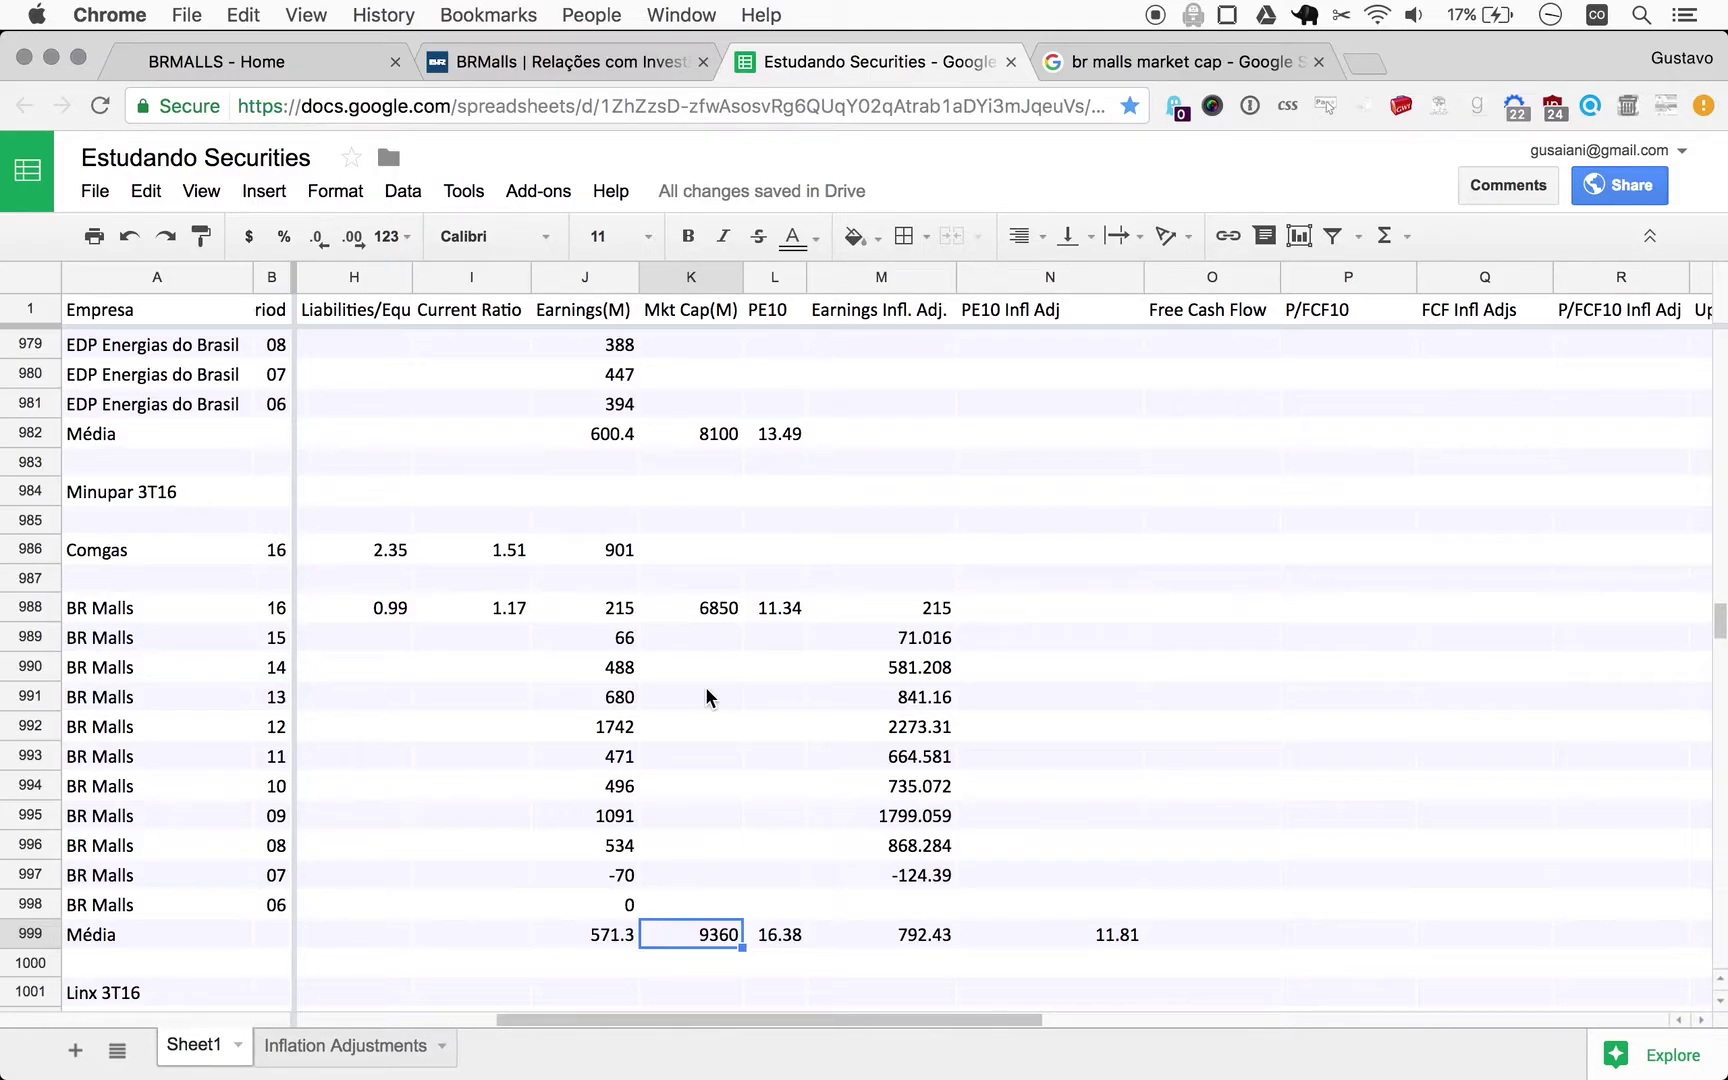
scroll(624, 679, "left", 5)
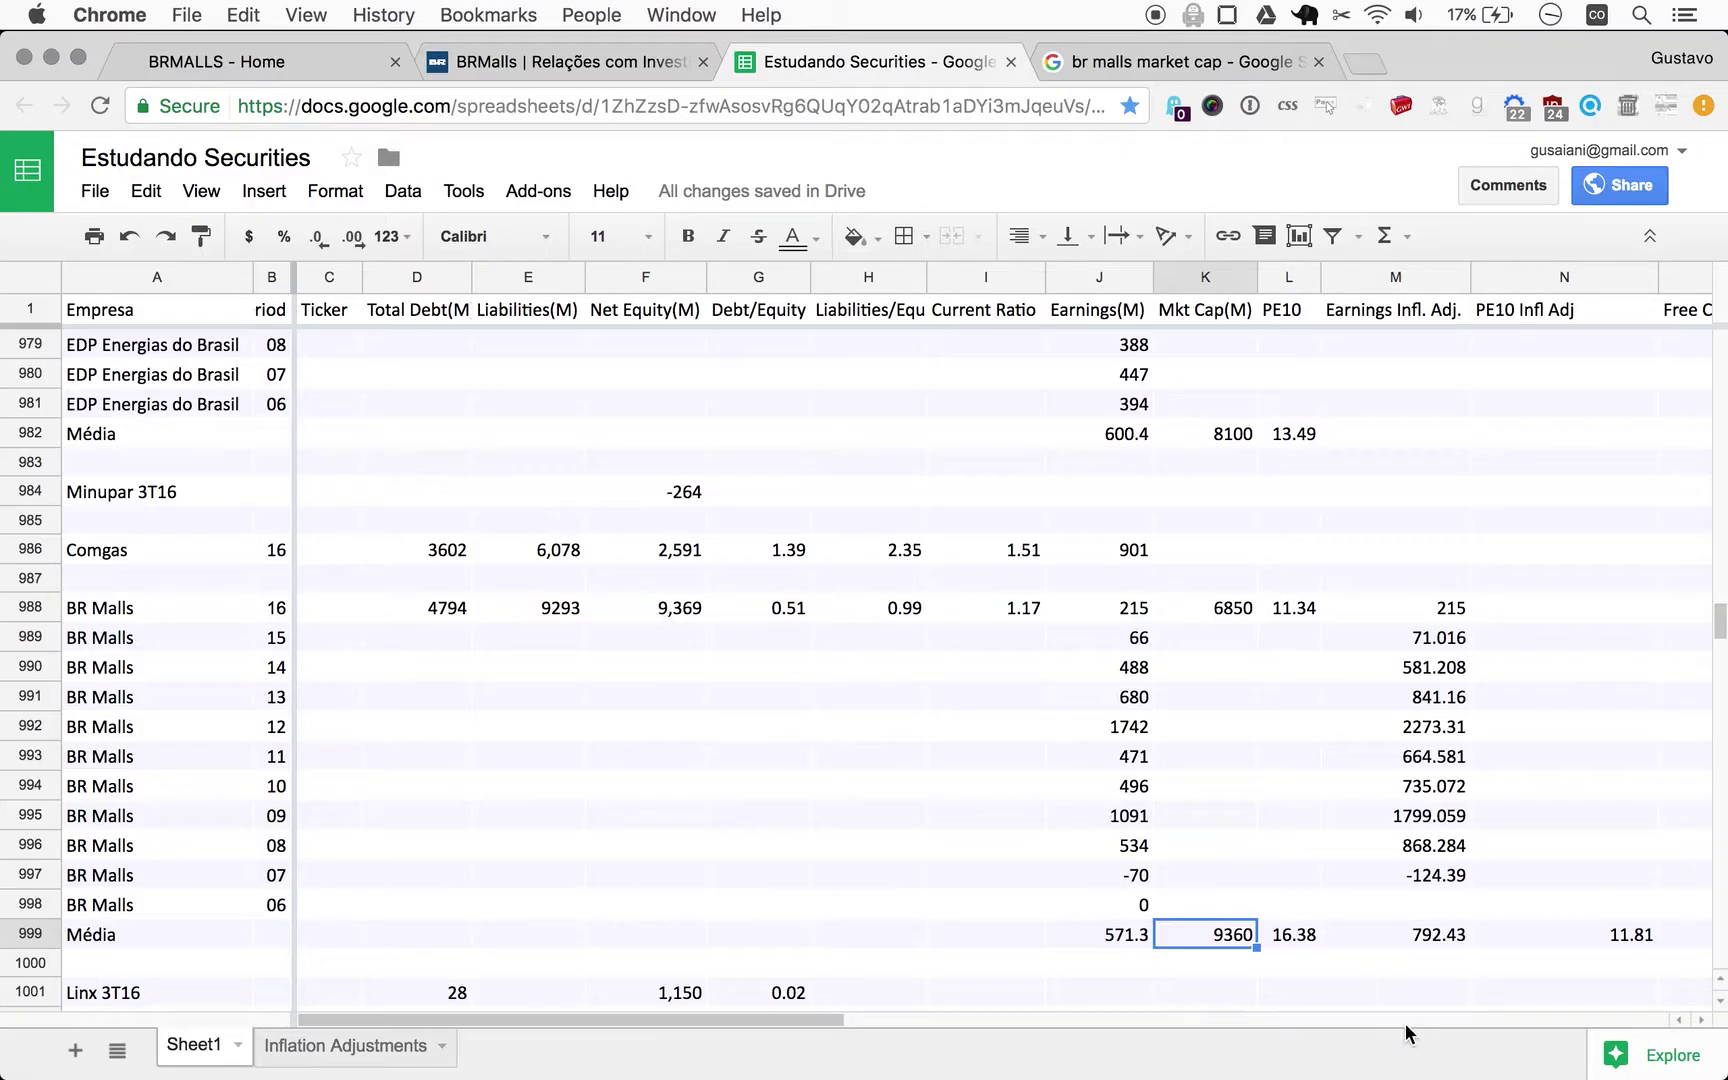
scroll(1400, 853, "right", 4)
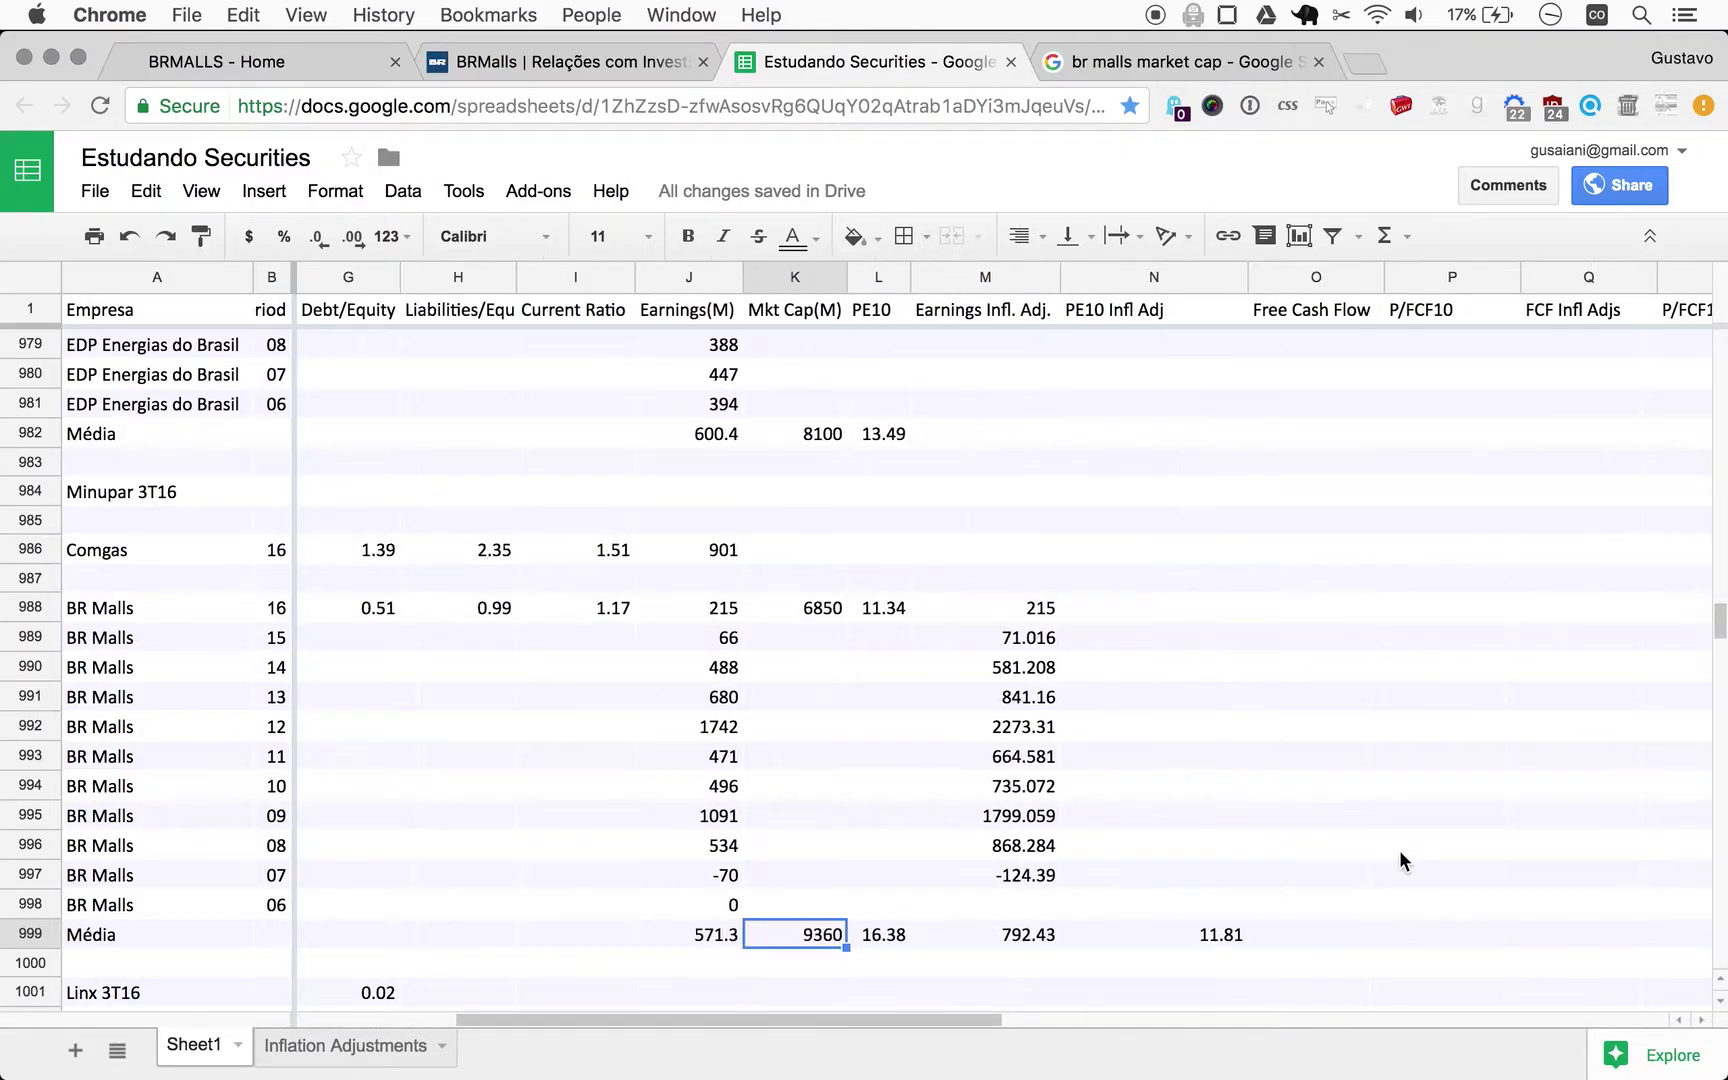
scroll(1400, 853, "right", 3)
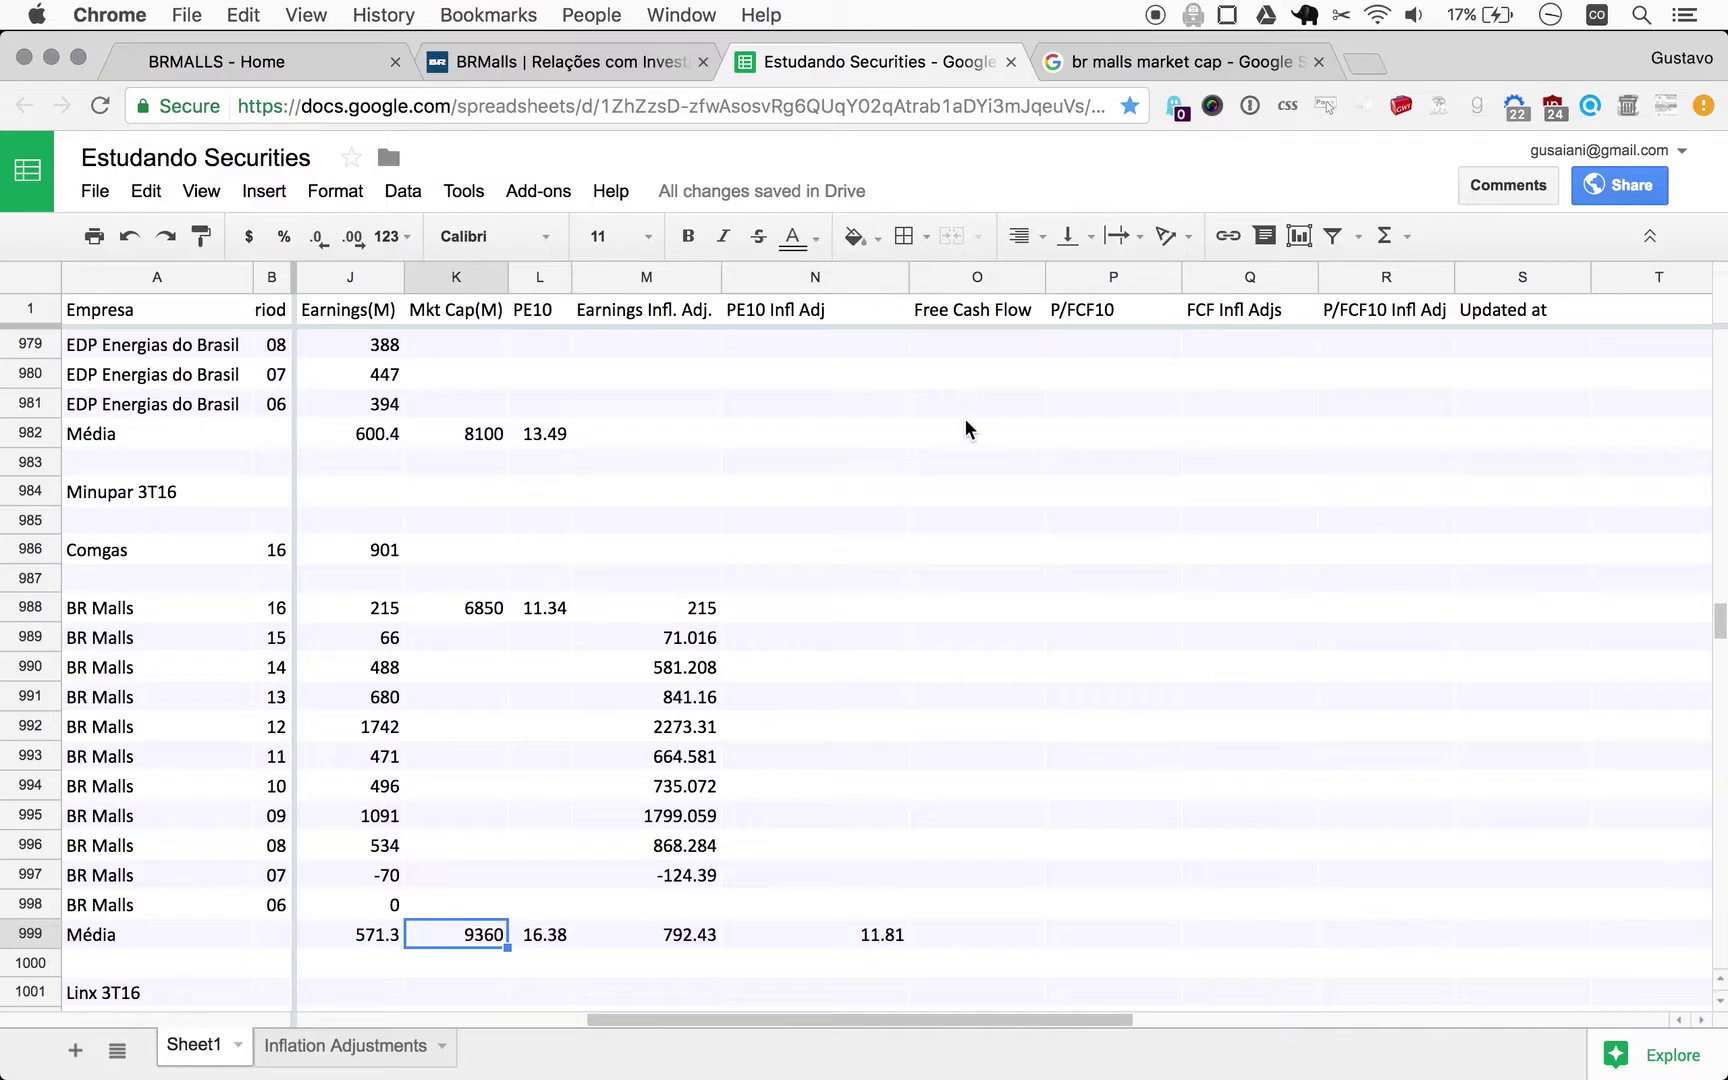
key("super+Tab")
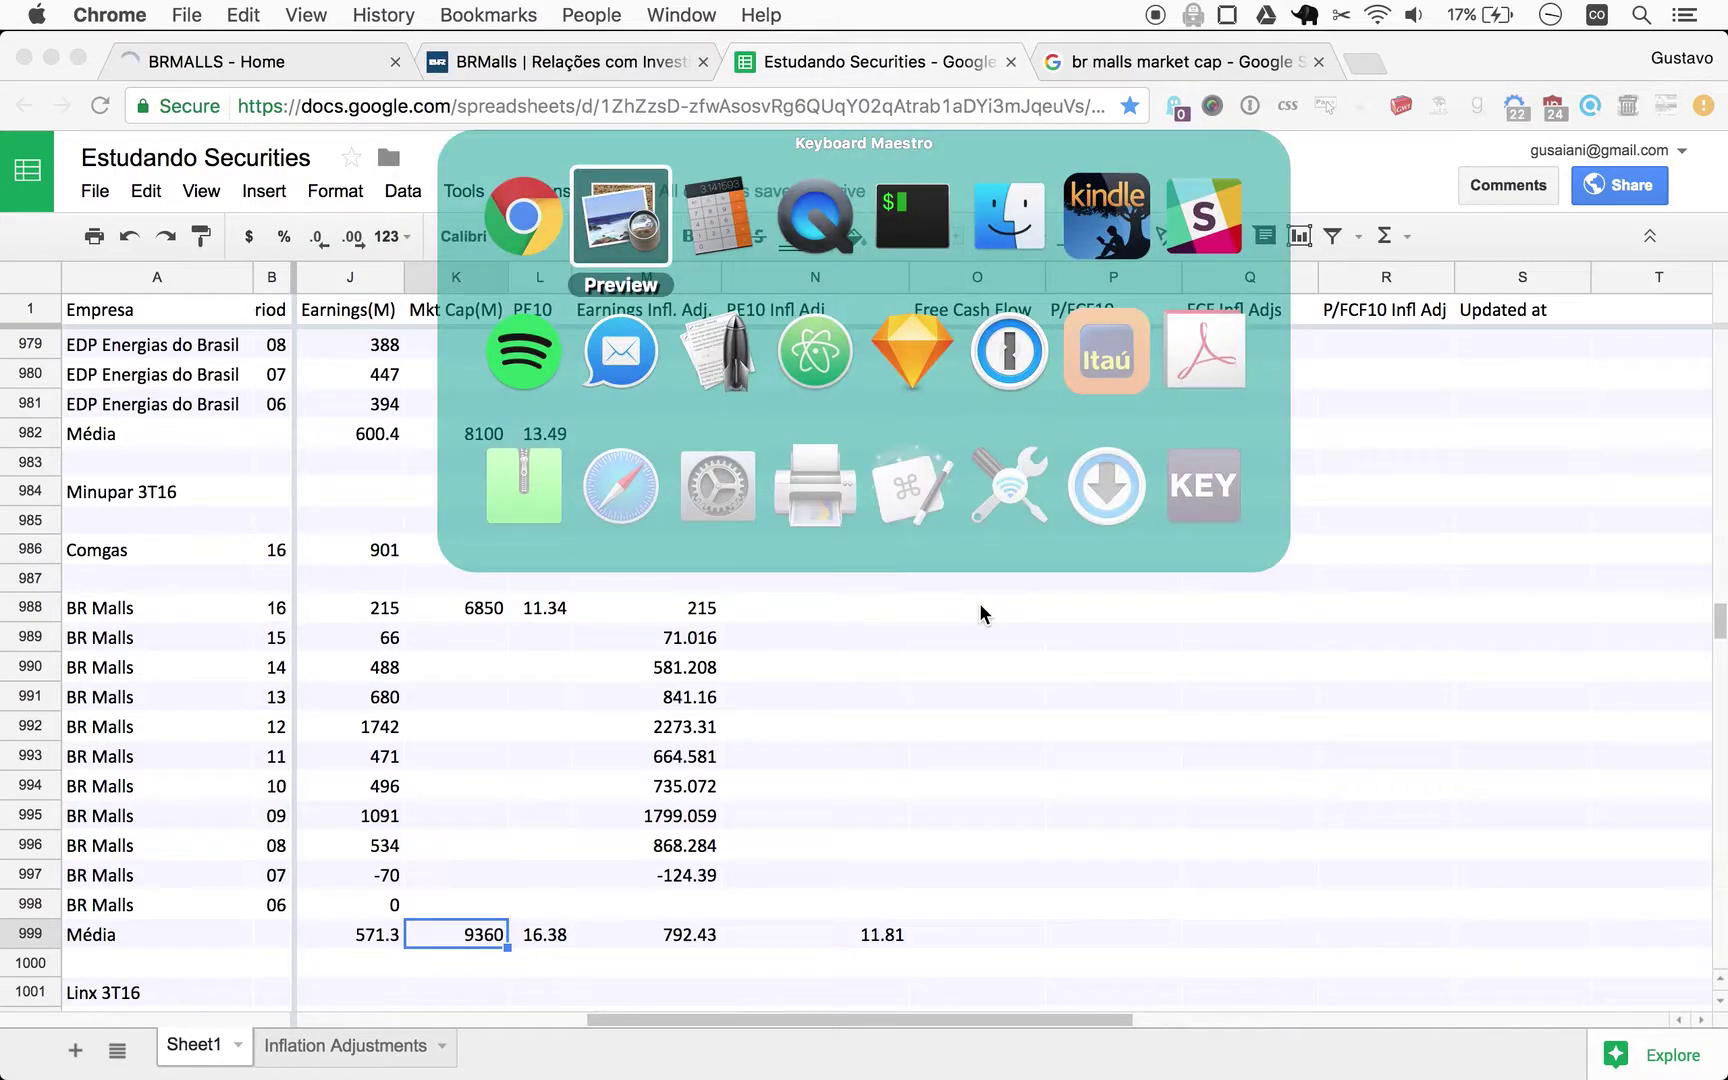
Scroll DFP Completa.pdf to page 22's cash flow statement and highlight the operating cash flow line.
scroll(893, 790, "down", 15)
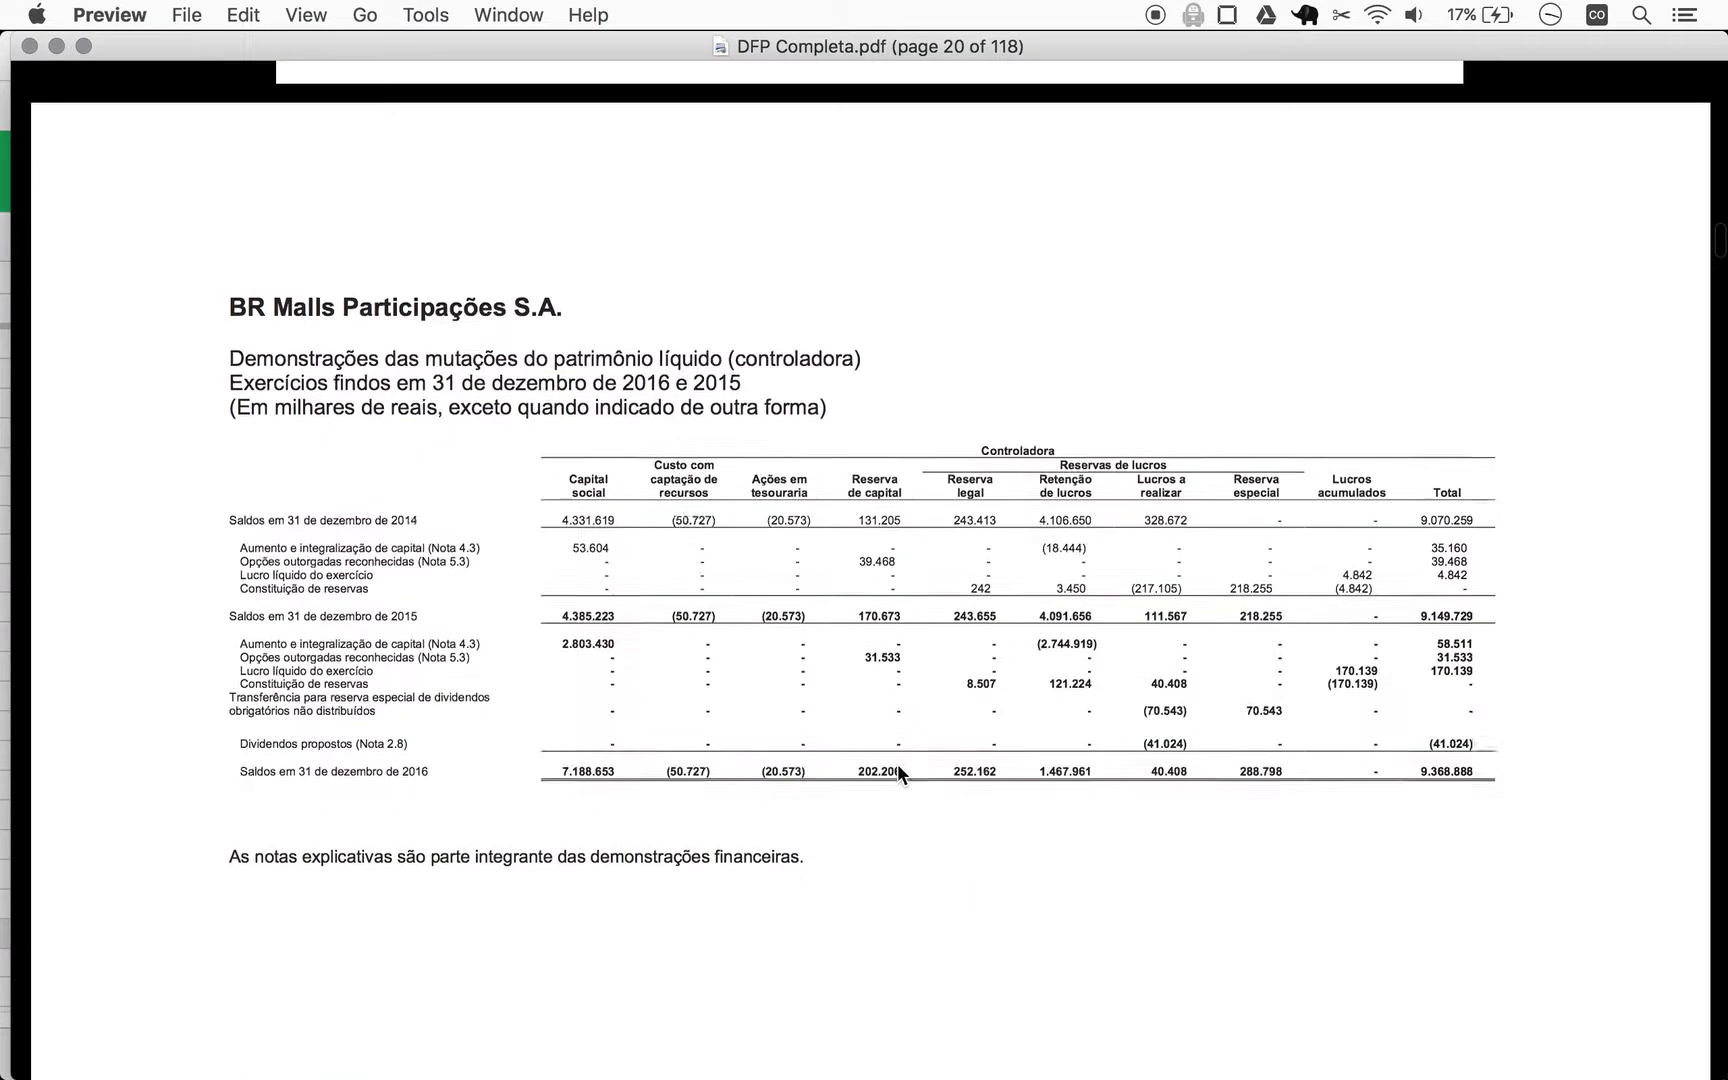
scroll(897, 760, "down", 20)
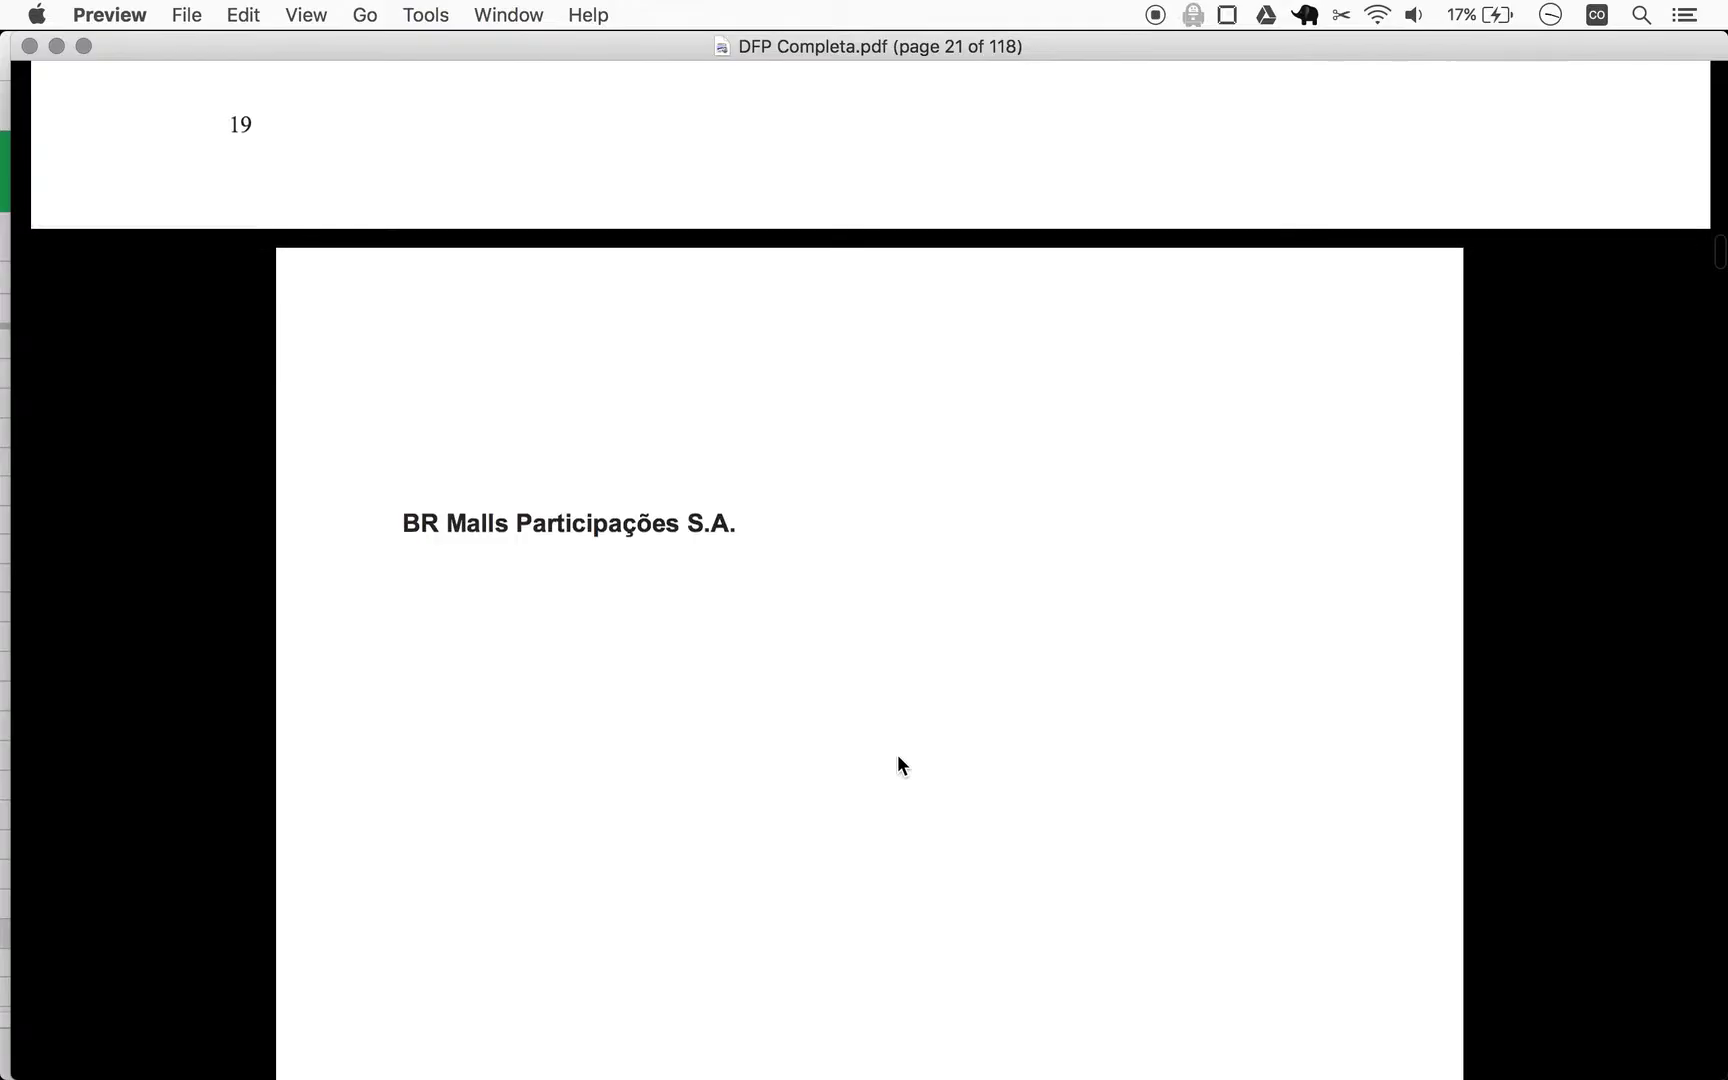
scroll(896, 755, "up", 10)
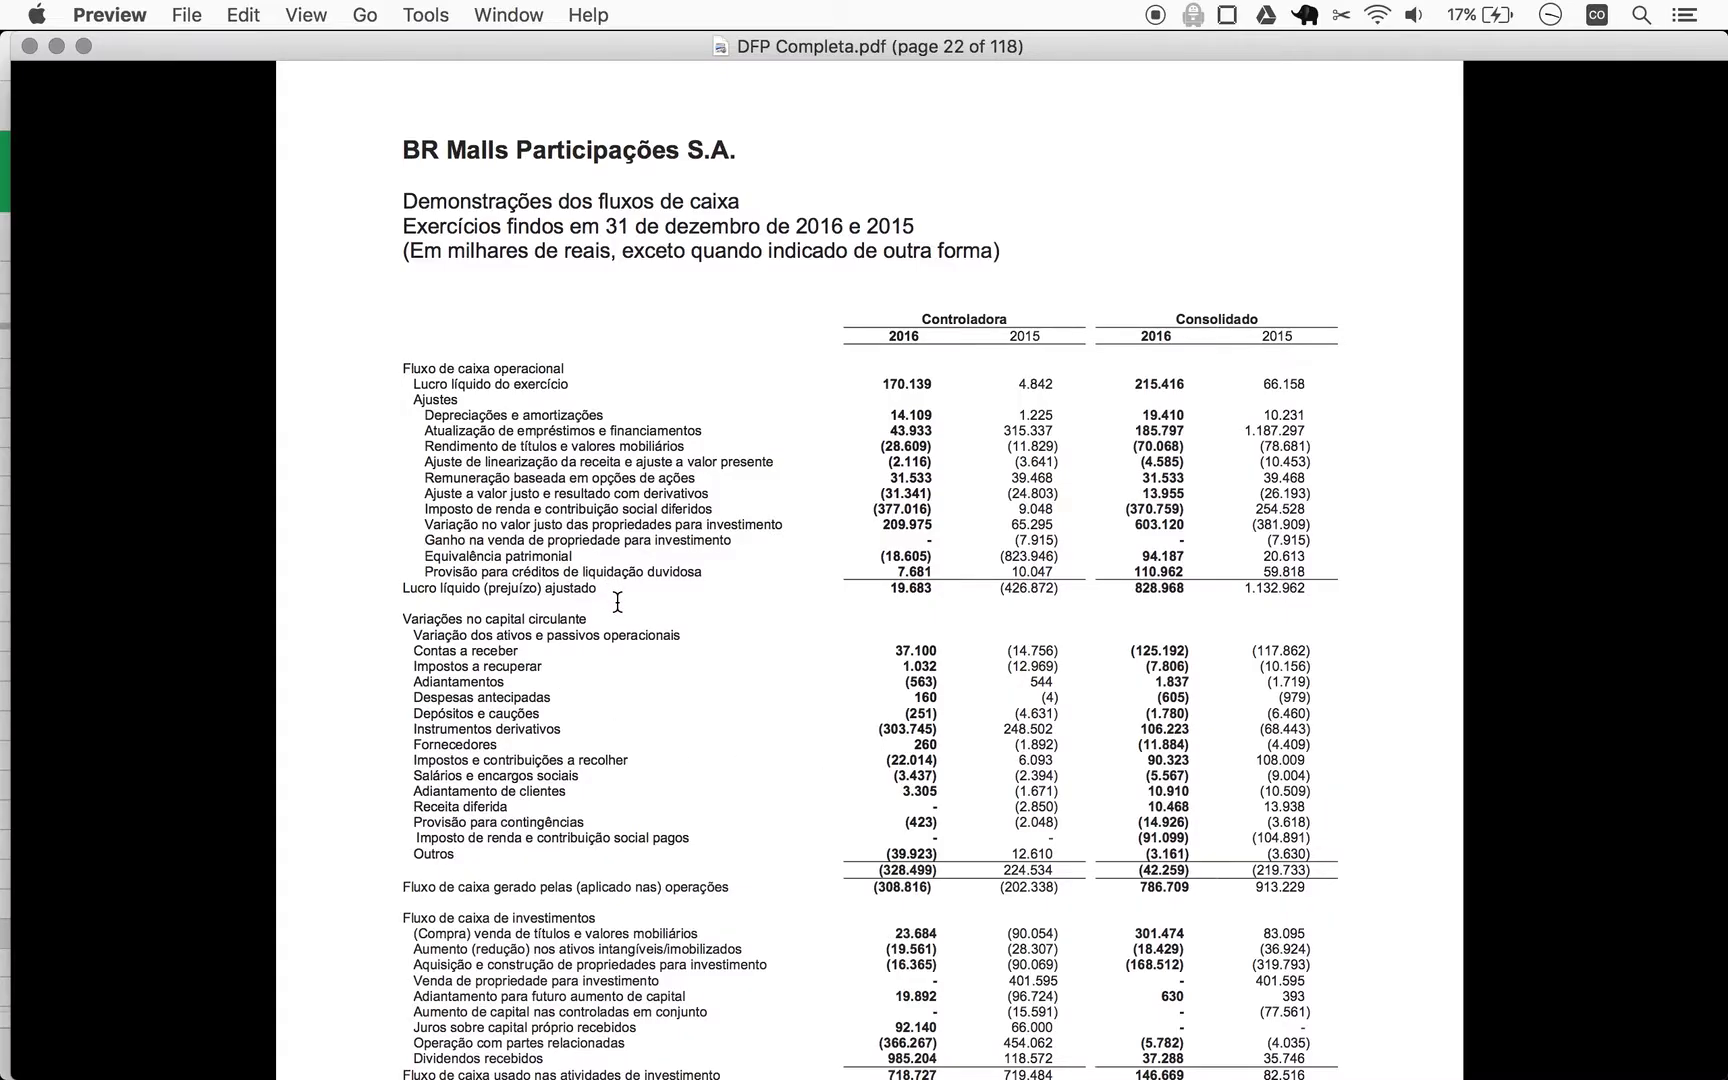
scroll(617, 601, "down", 3)
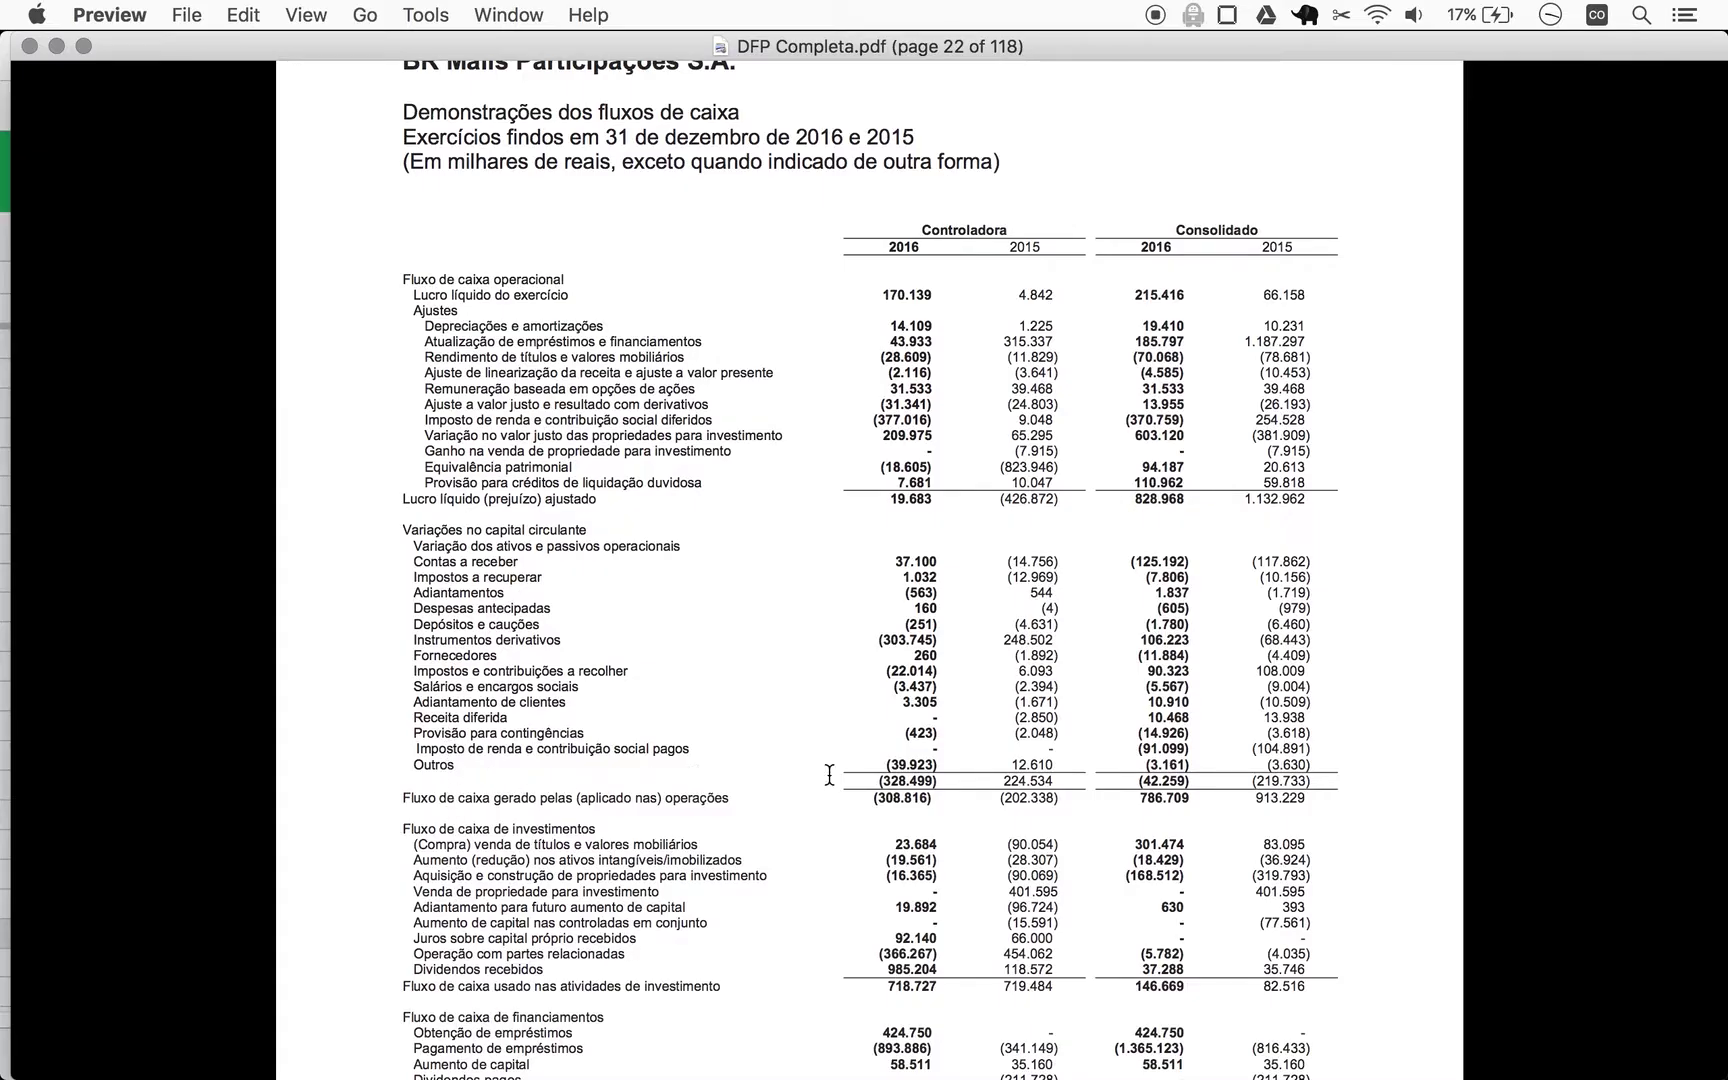
left_click(406, 800)
left_click_drag(406, 800, 670, 794)
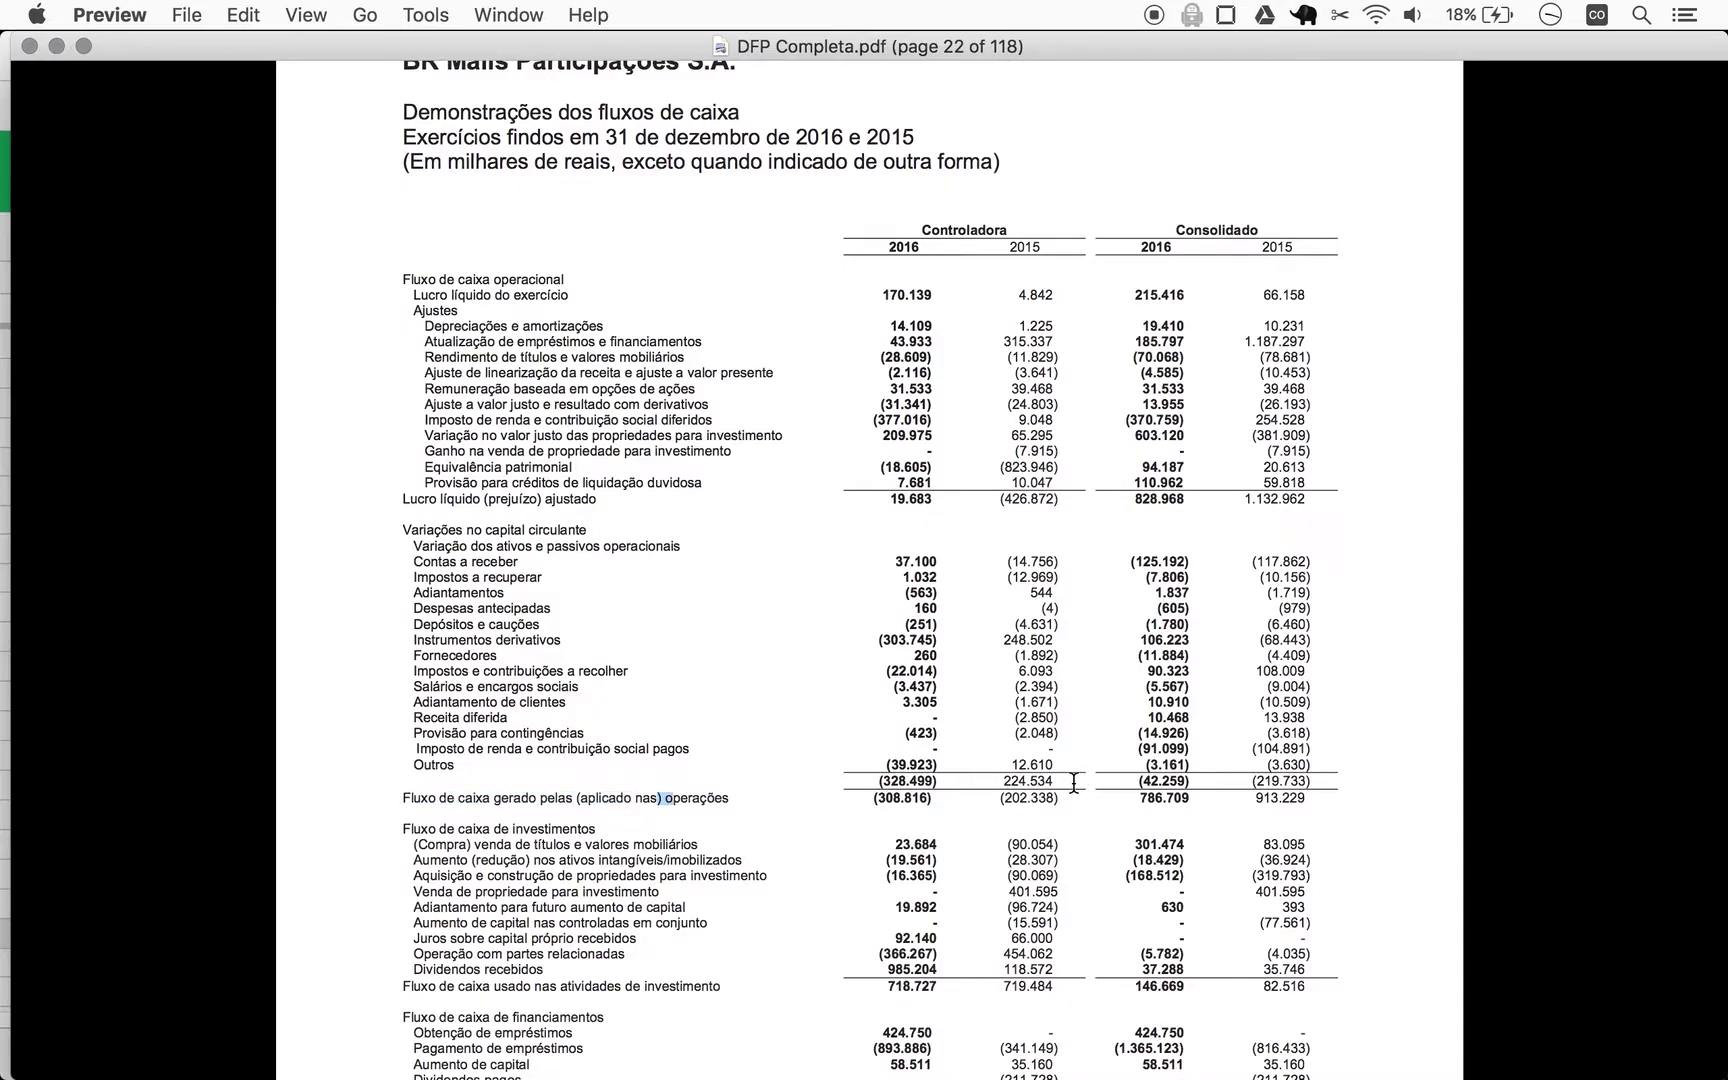
key("super+space")
In Calculator, subtract 147 from 787 to get the 640 free cash flow, then return to Chrome.
type("calc")
key("Return")
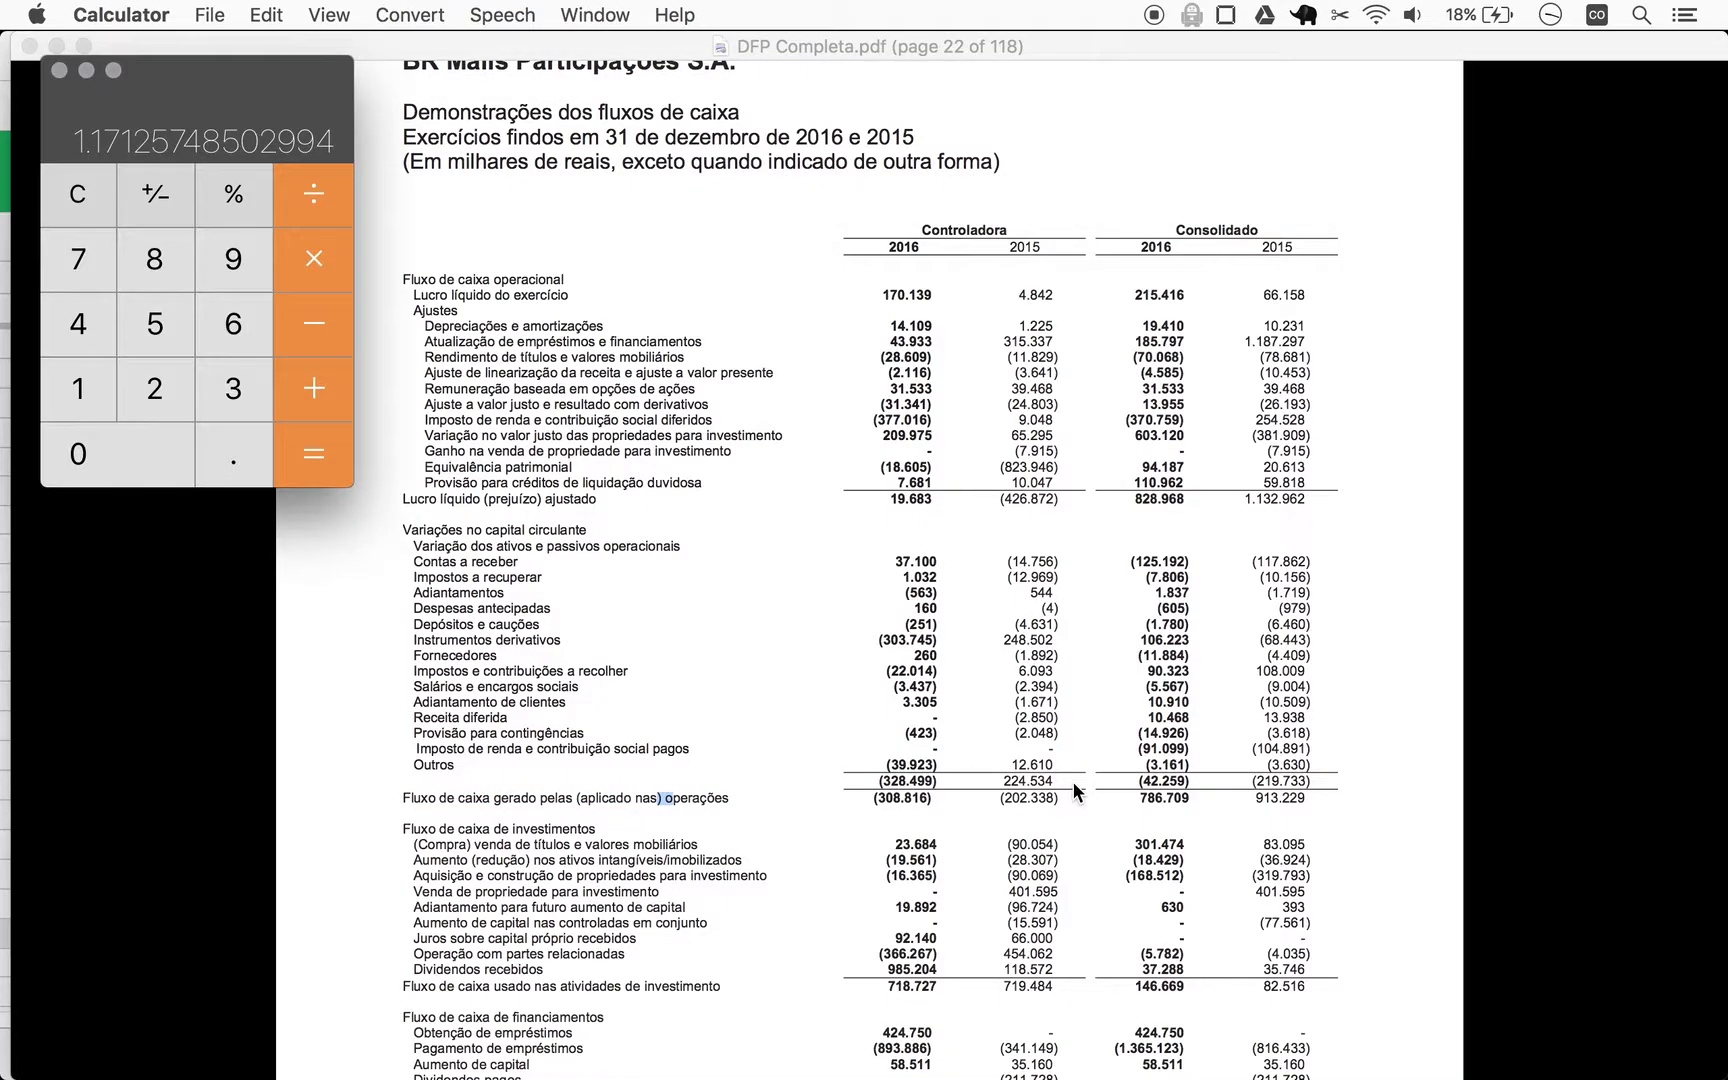
type("787")
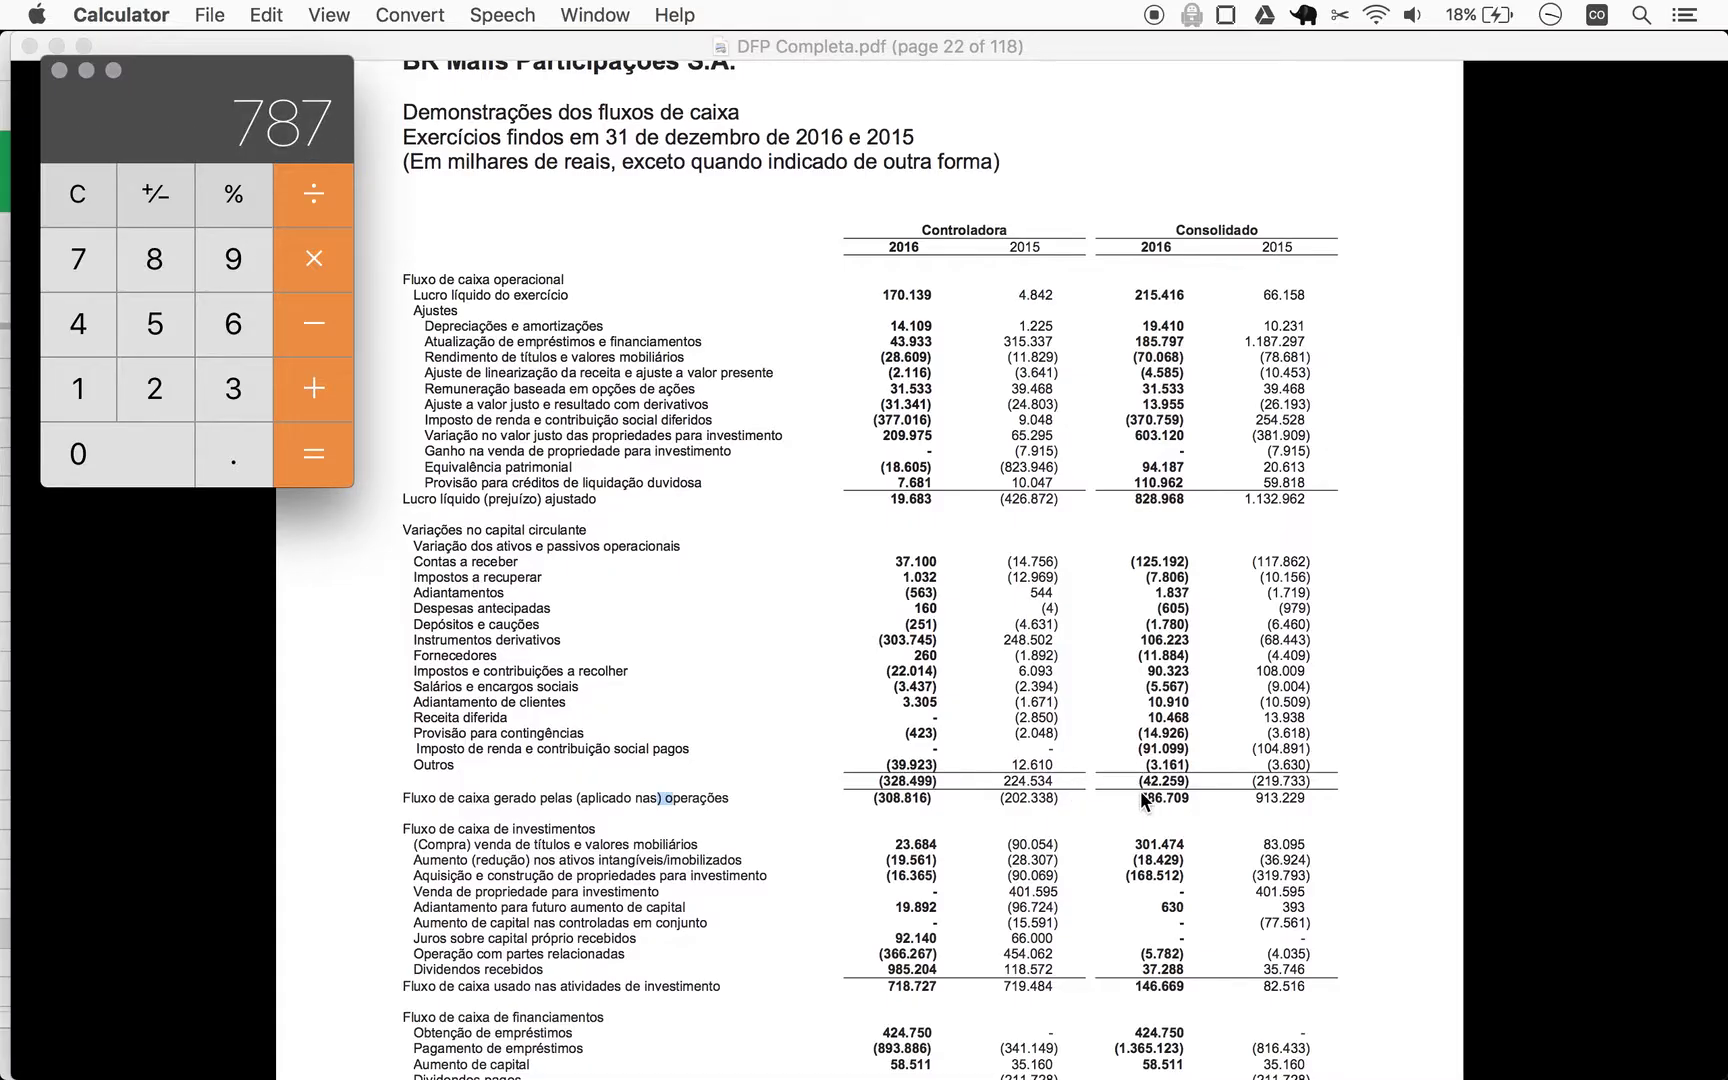
scroll(1203, 975, "down", 5)
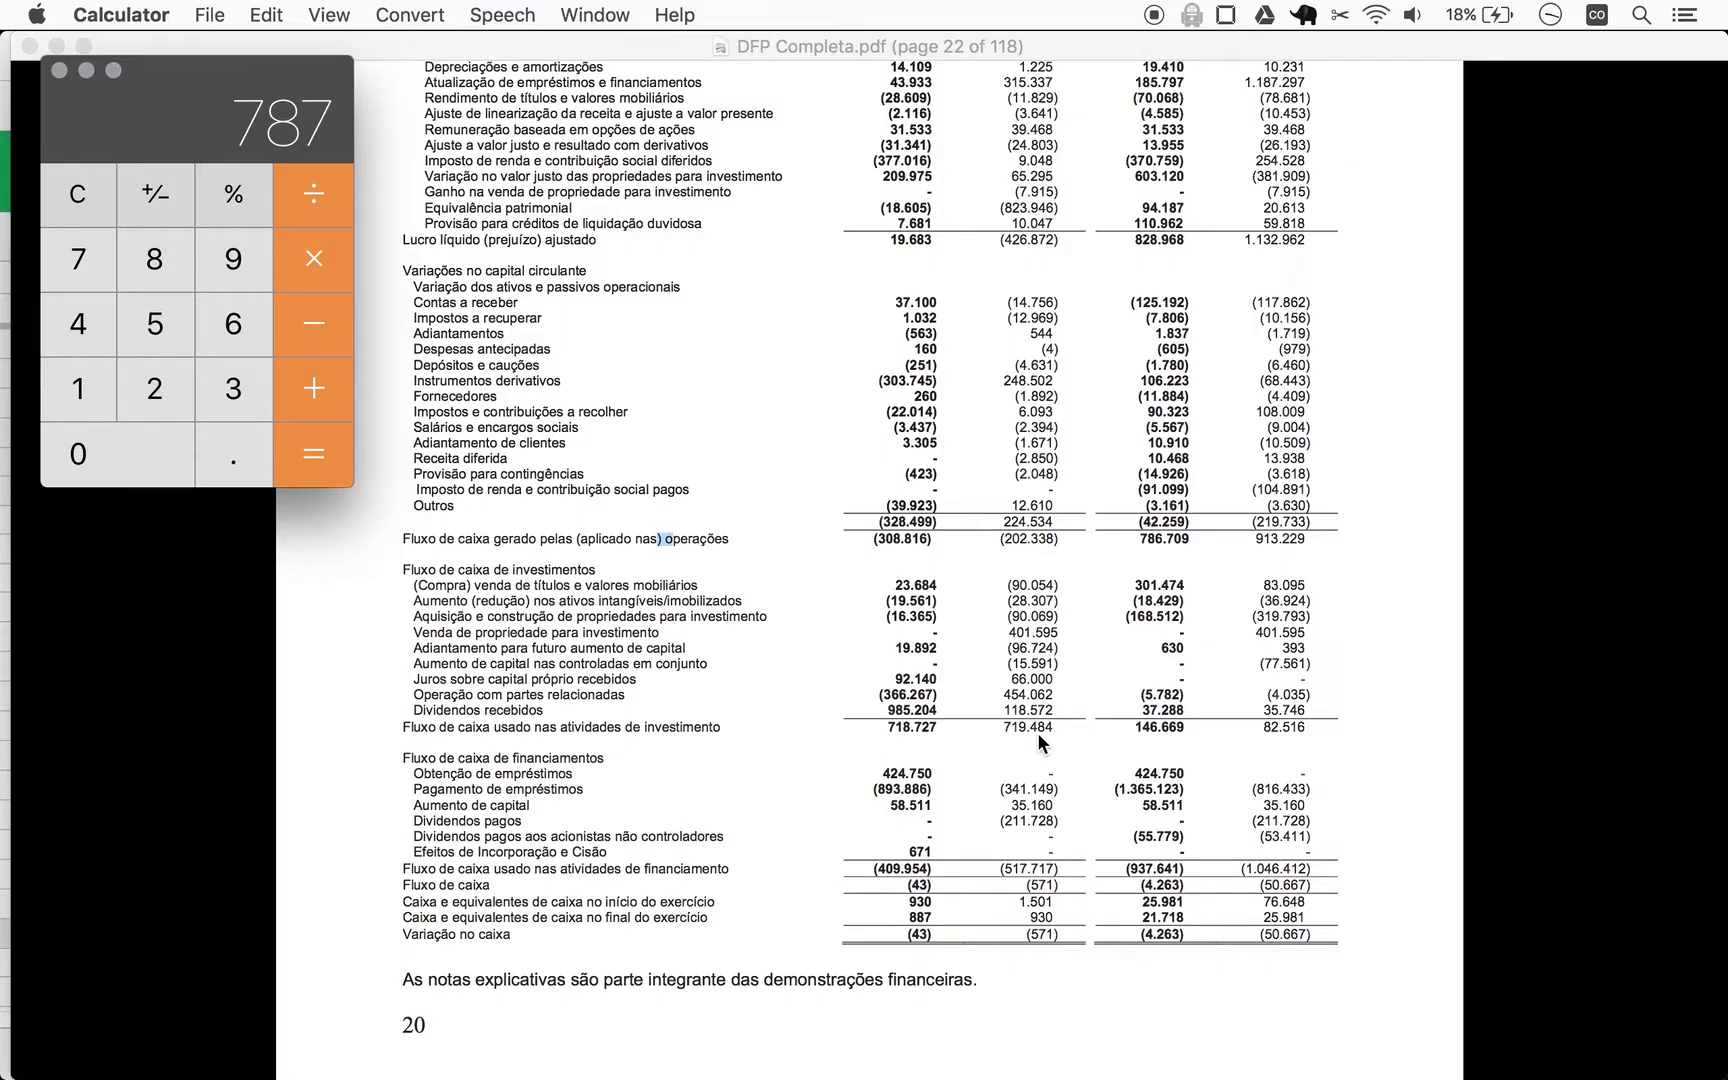
type("147")
key("Return")
key("super+Tab")
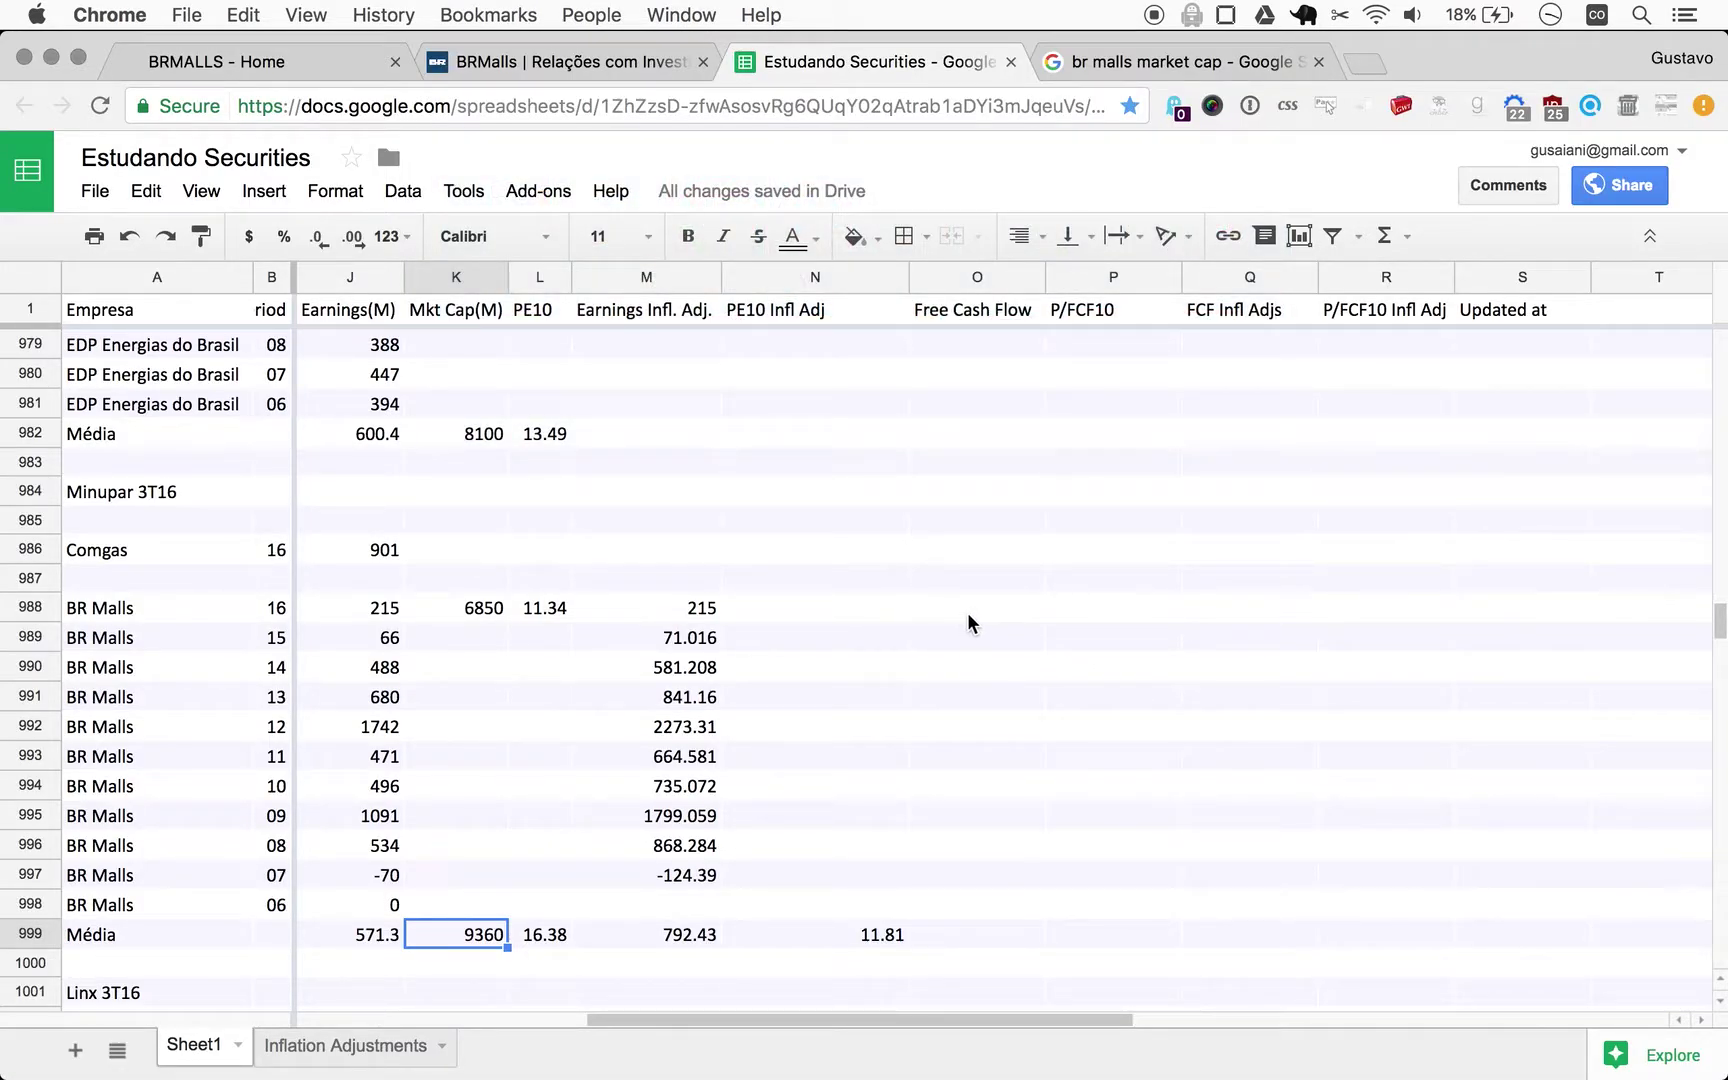
Enter 640 as the 2016 BR Malls Free Cash Flow in O988.
left_click(968, 612)
type("640")
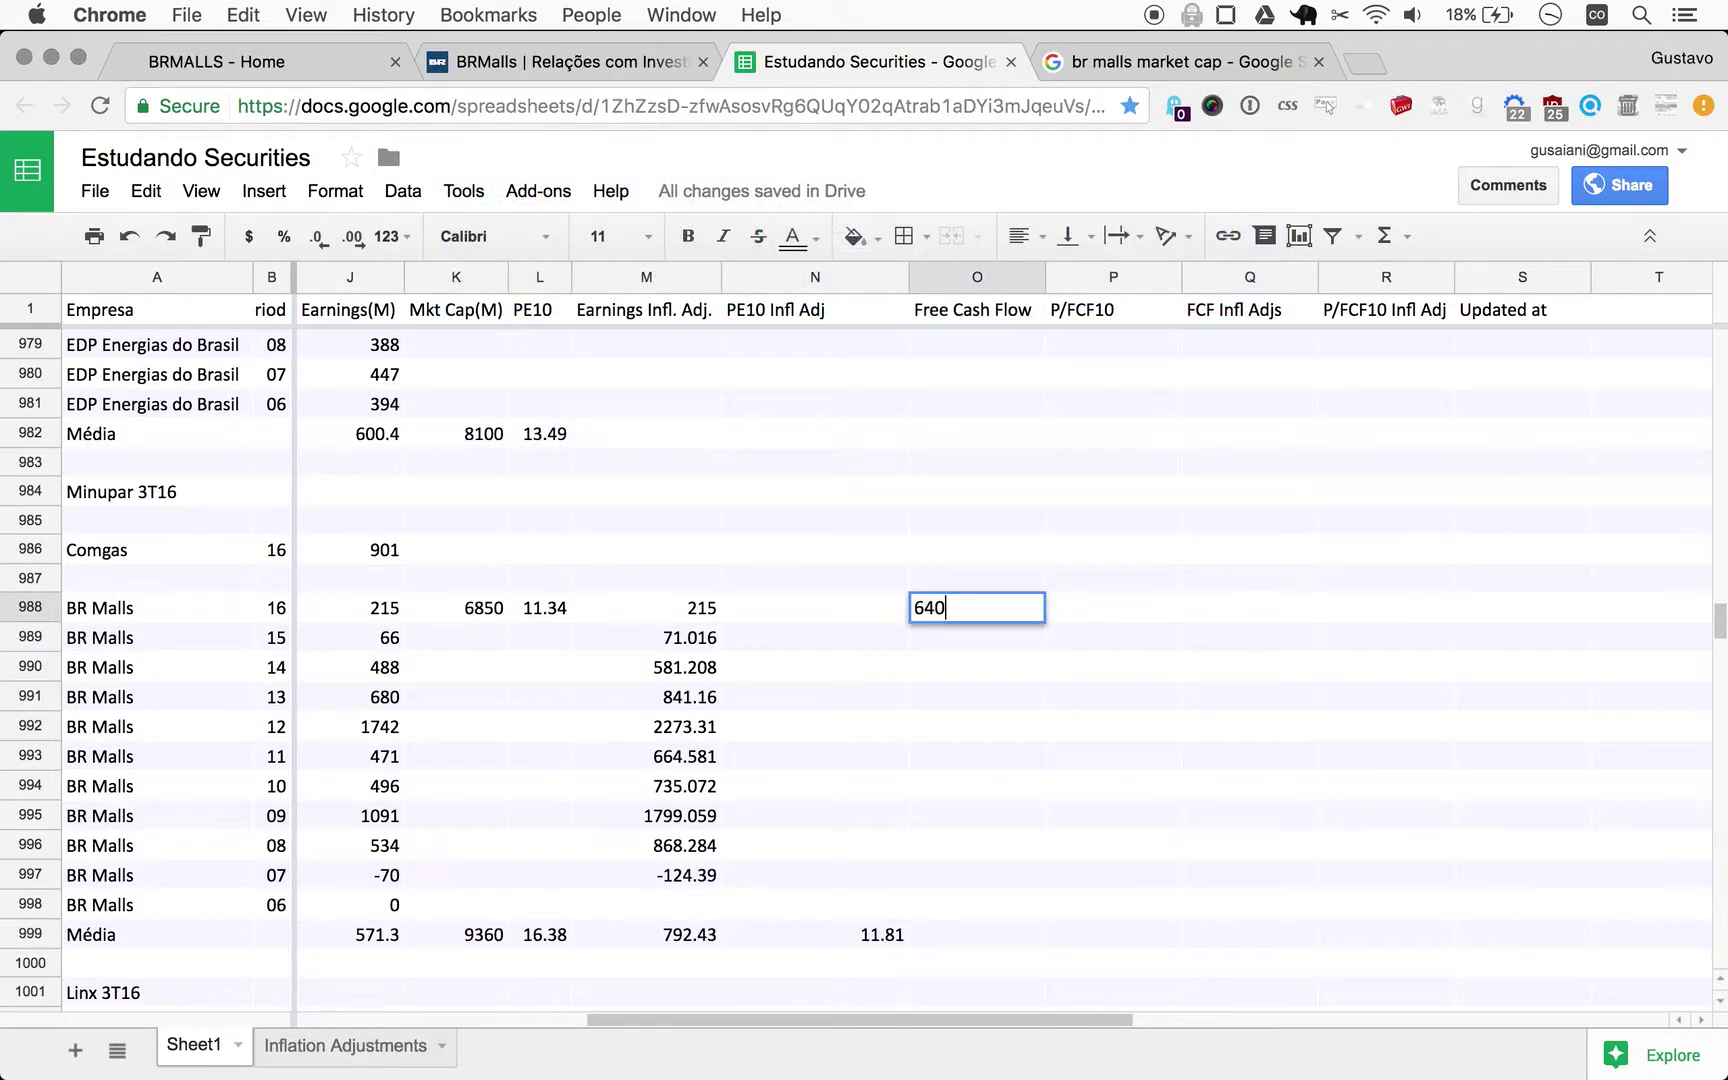
key("Return")
Review the 2016 row's inflation-adjusted earnings and free cash flow values.
left_click(646, 607)
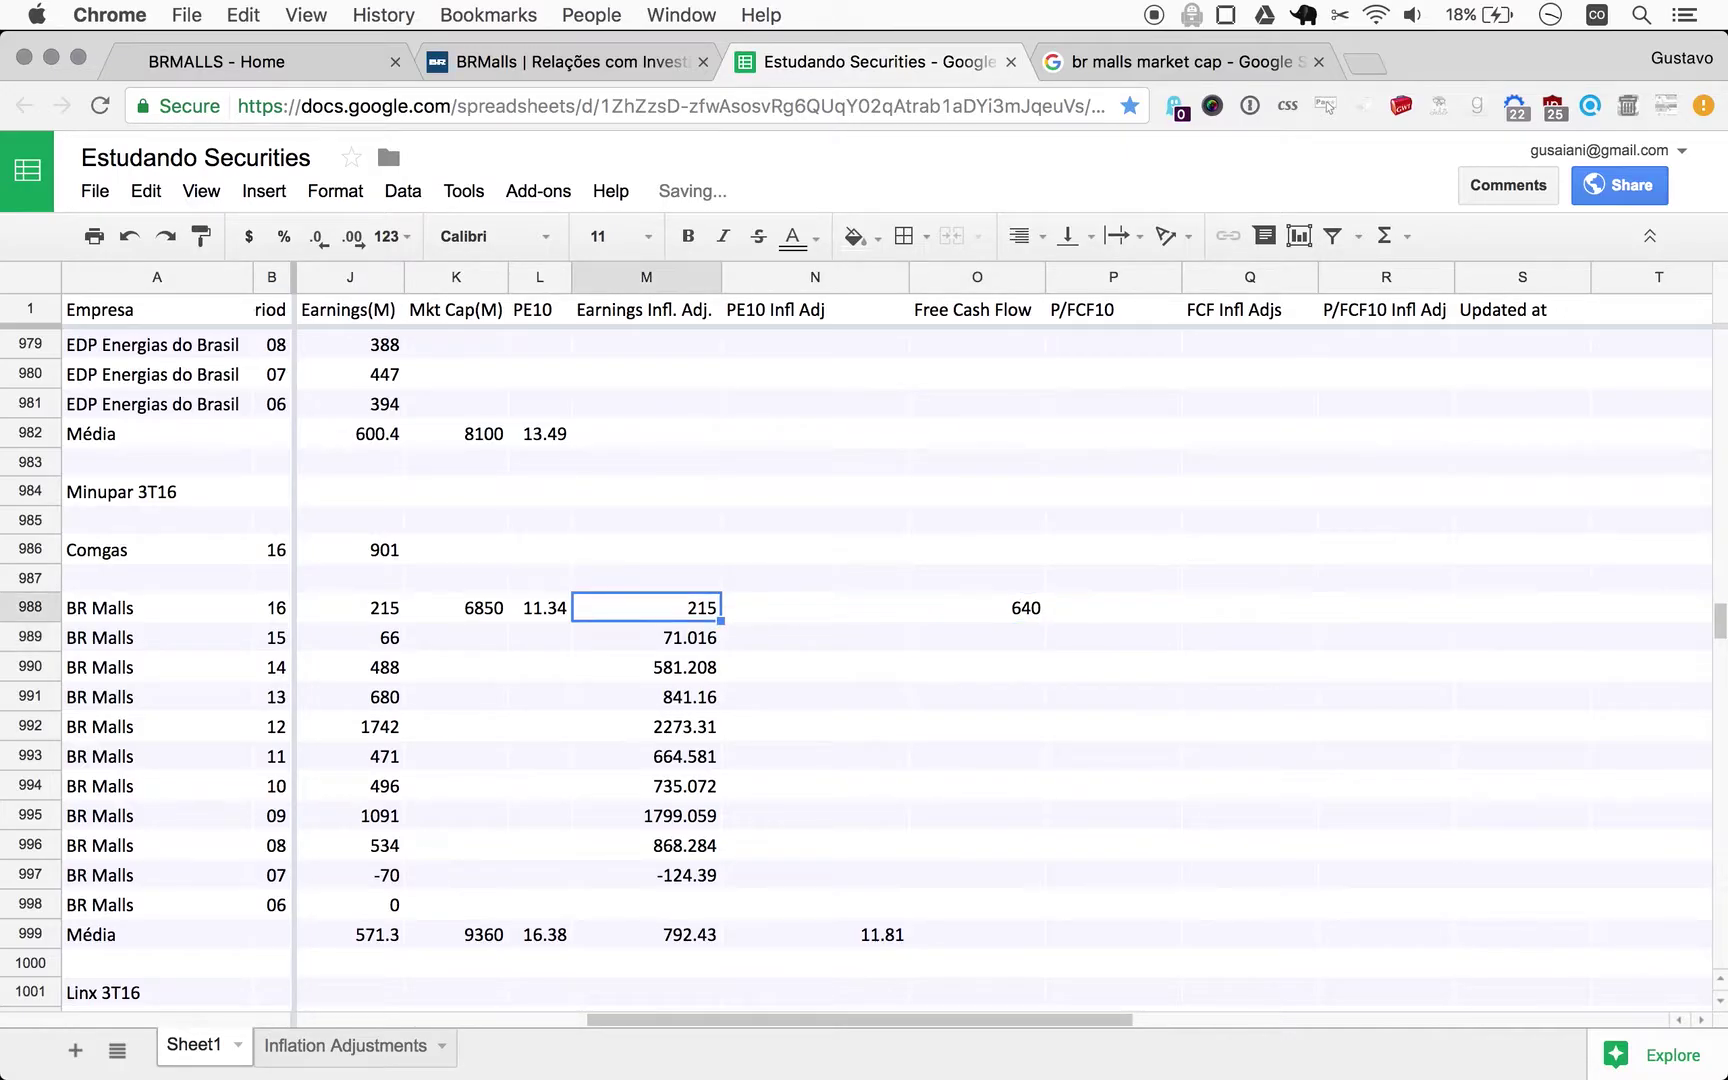
key("Left")
key("Left")
key("Left")
key("Right")
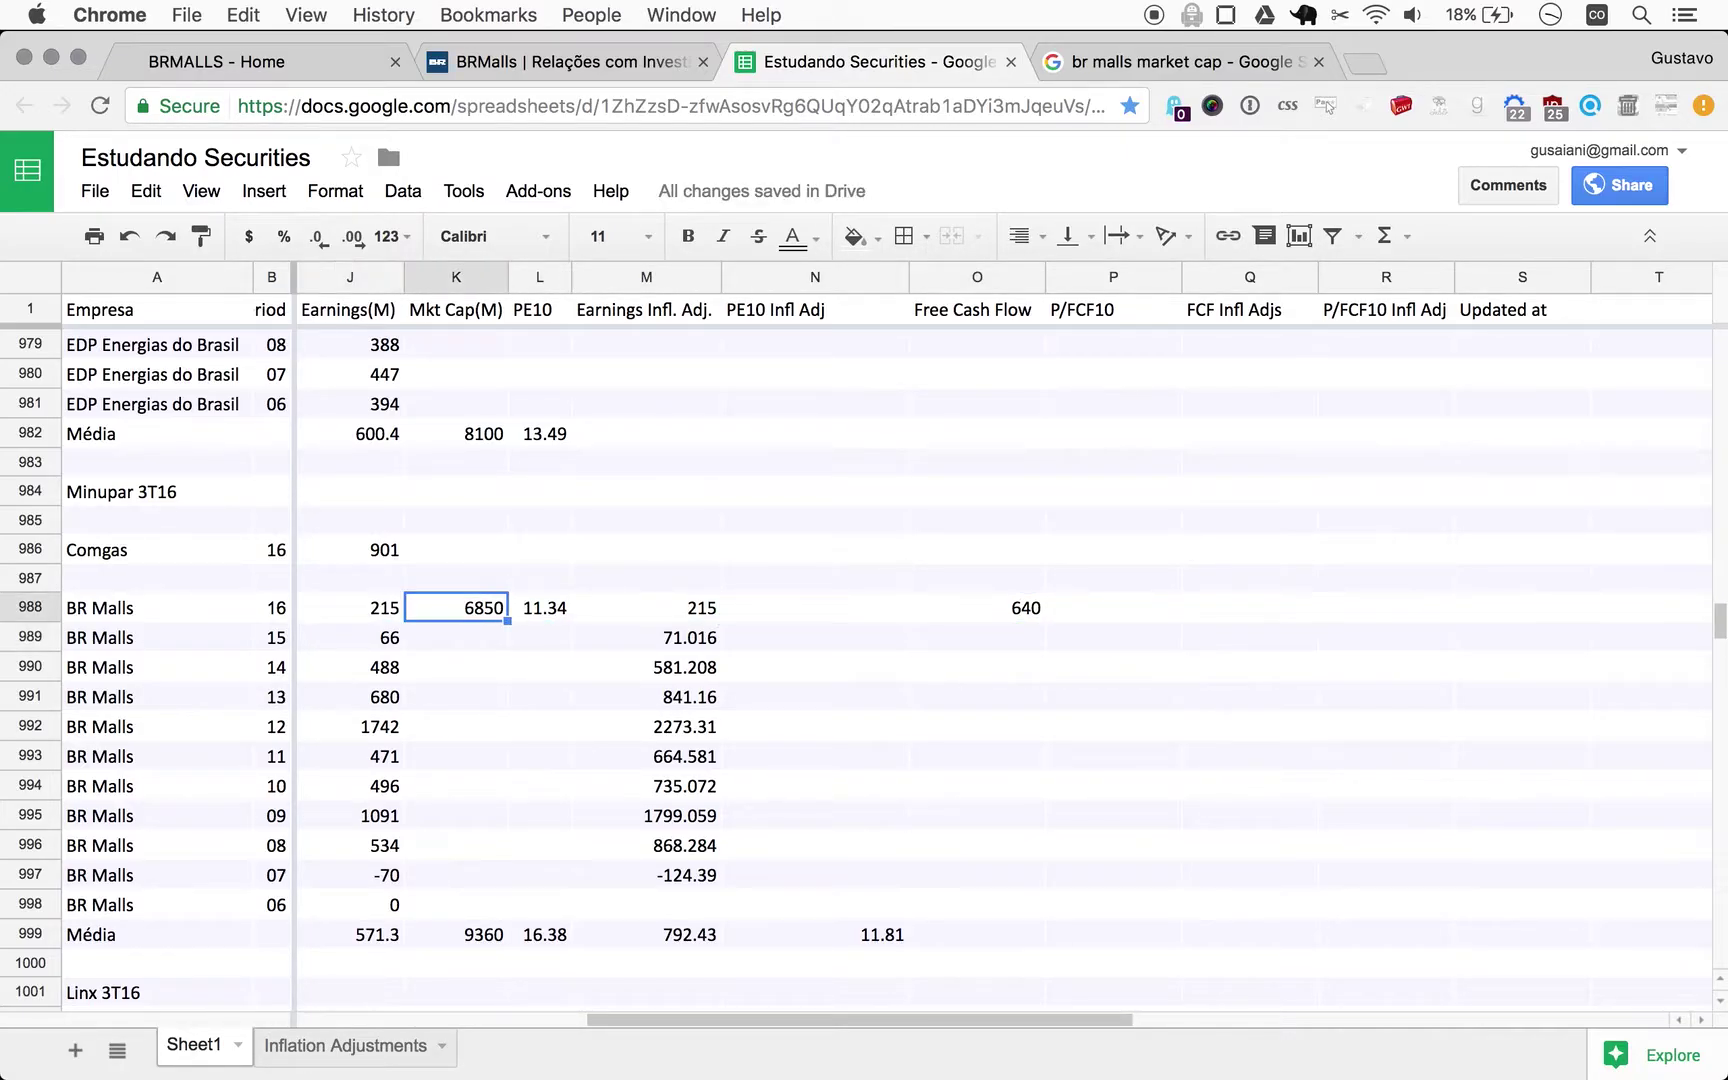
key("Right")
key("Right")
left_click(977, 607)
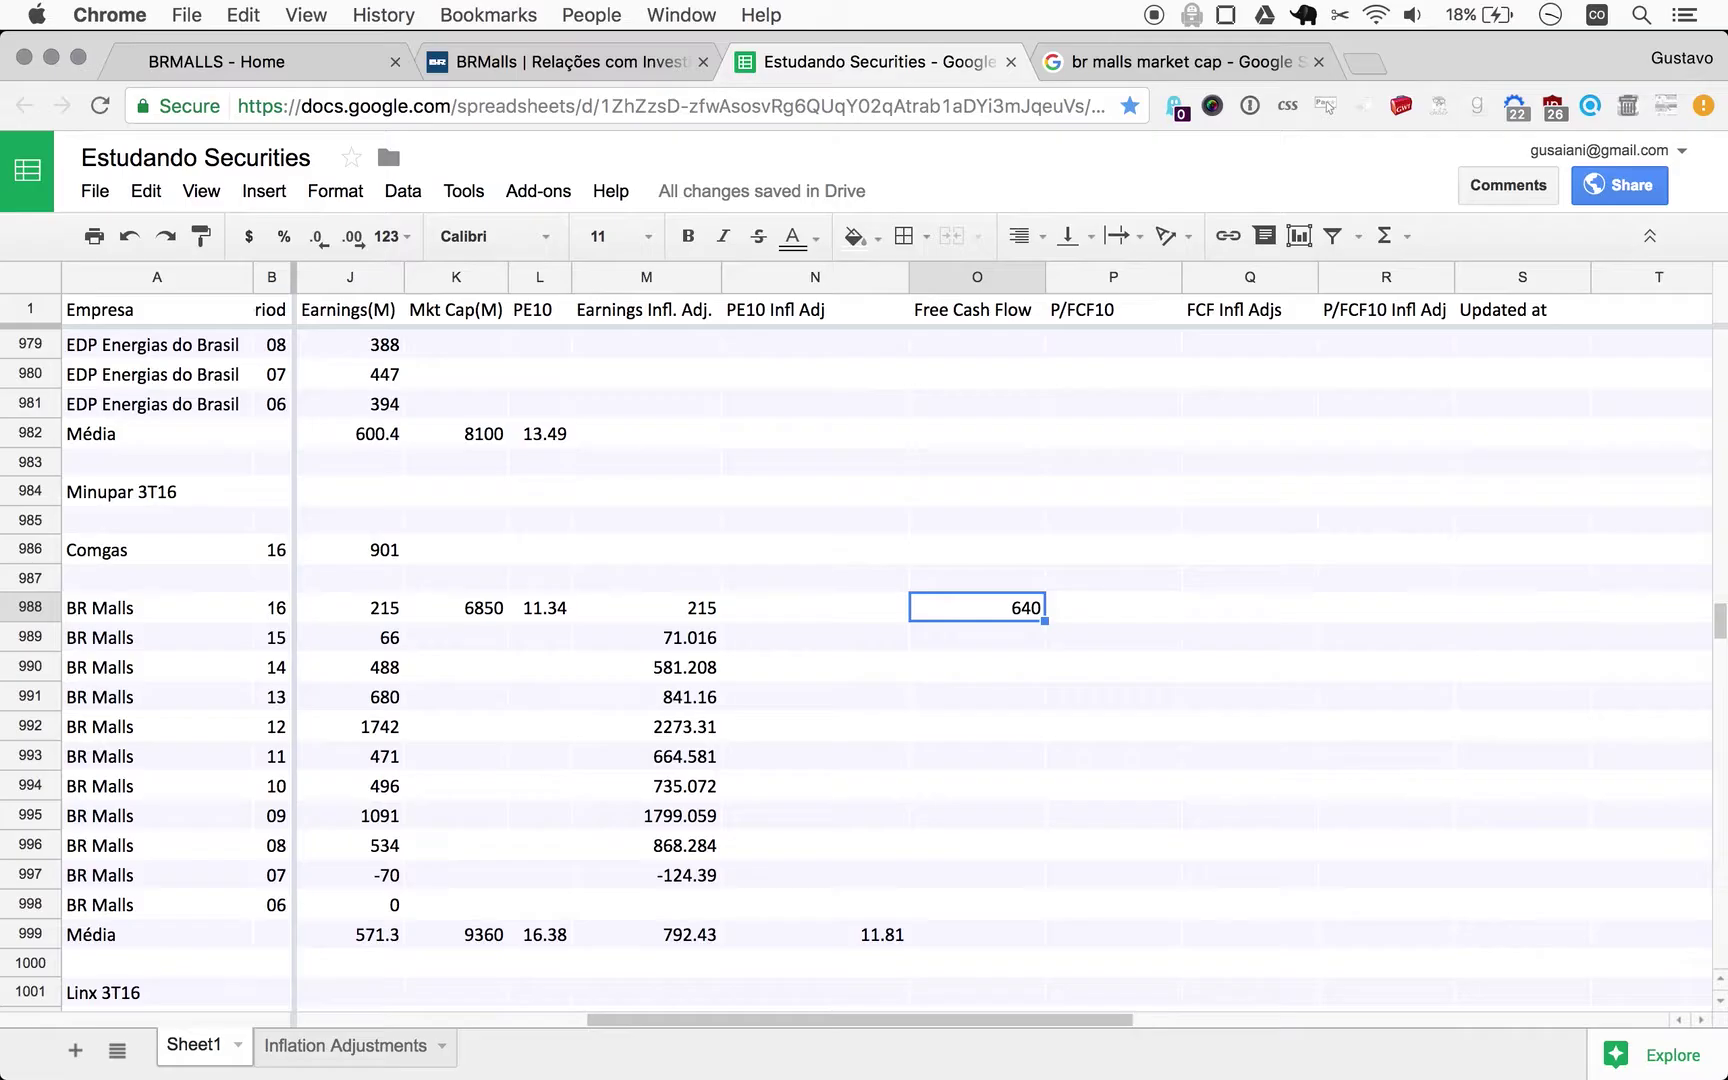
scroll(831, 815, "left", 3)
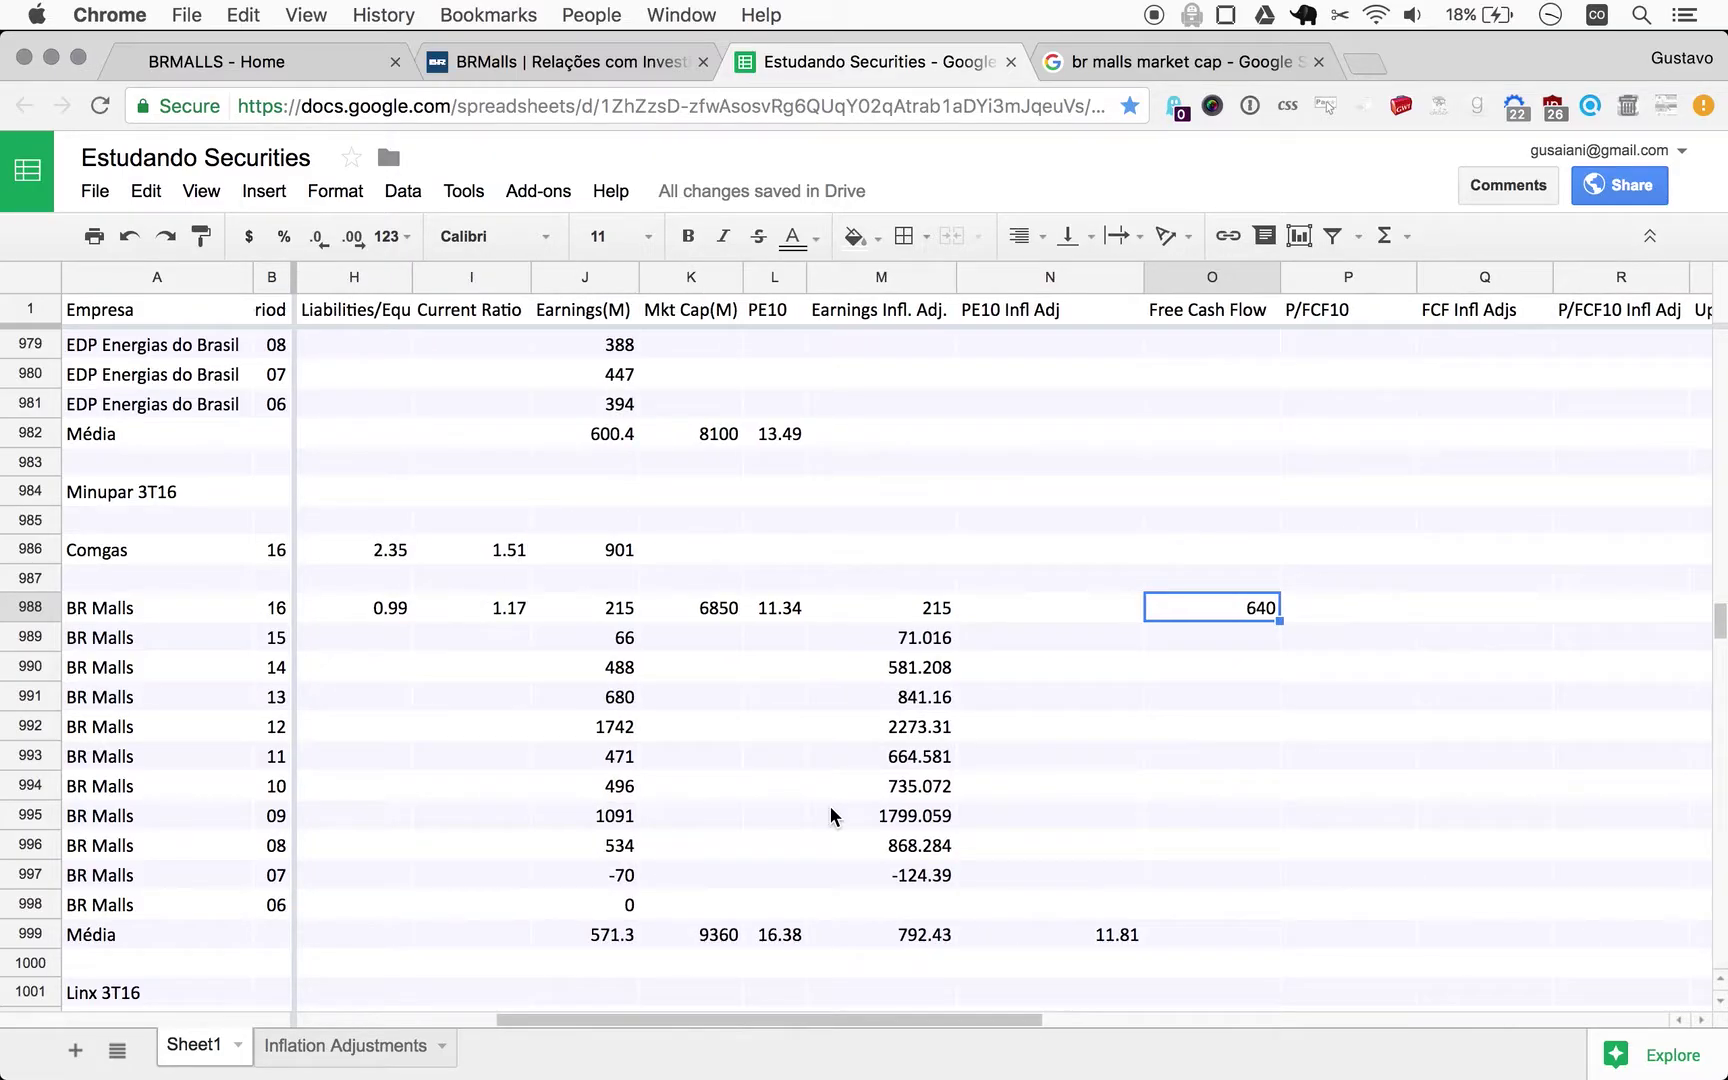
scroll(829, 805, "left", 5)
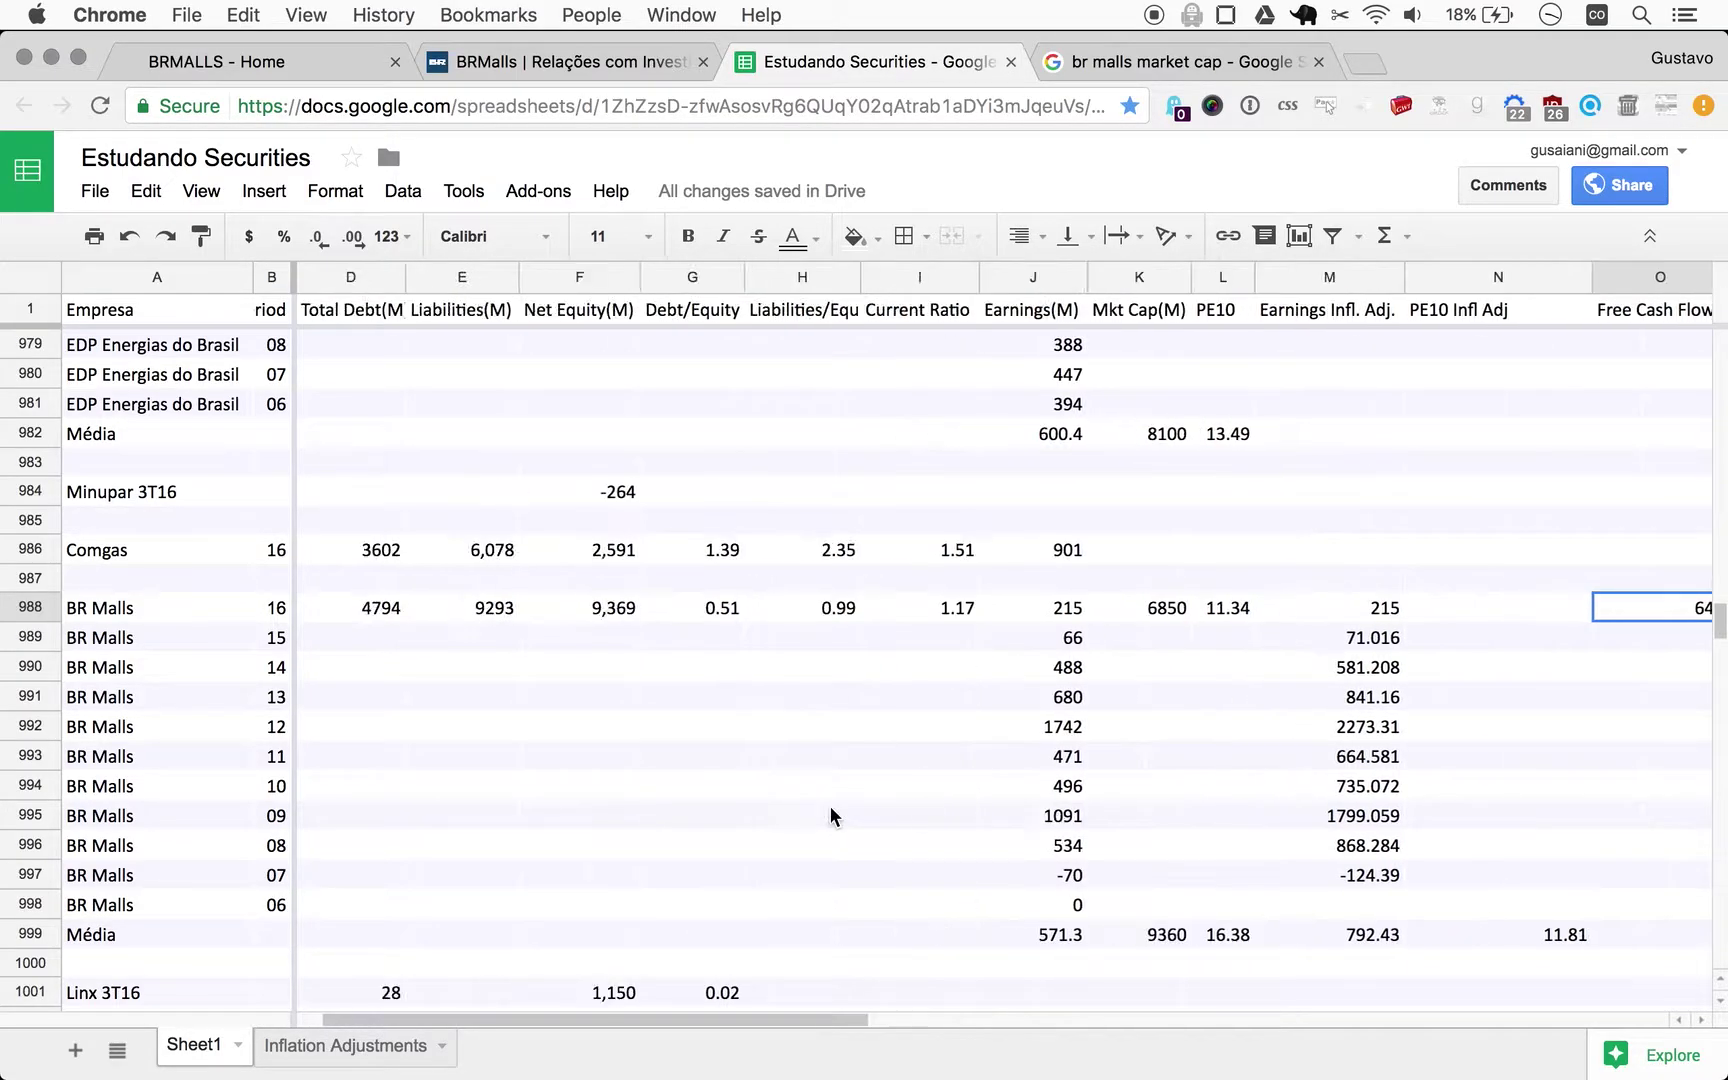
scroll(829, 805, "down", 1)
scroll(829, 805, "down", 3)
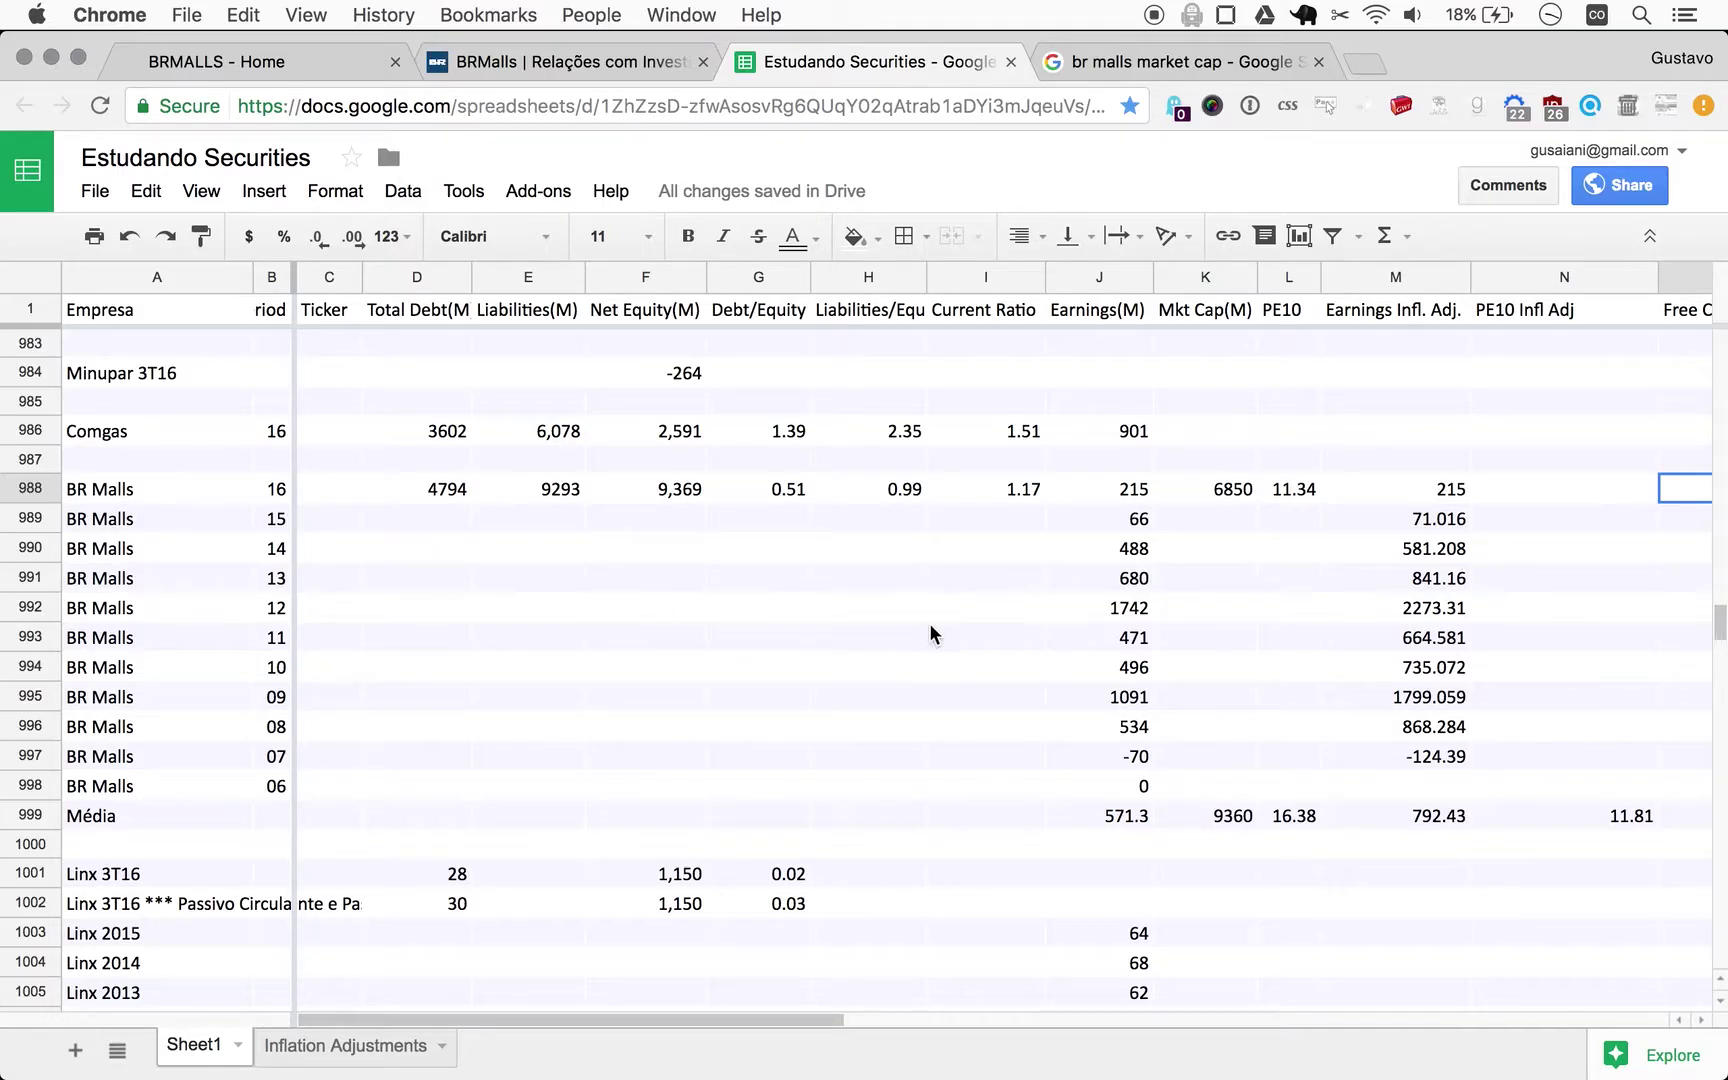
type("640")
scroll(931, 632, "left", 3)
scroll(1025, 645, "right", 4)
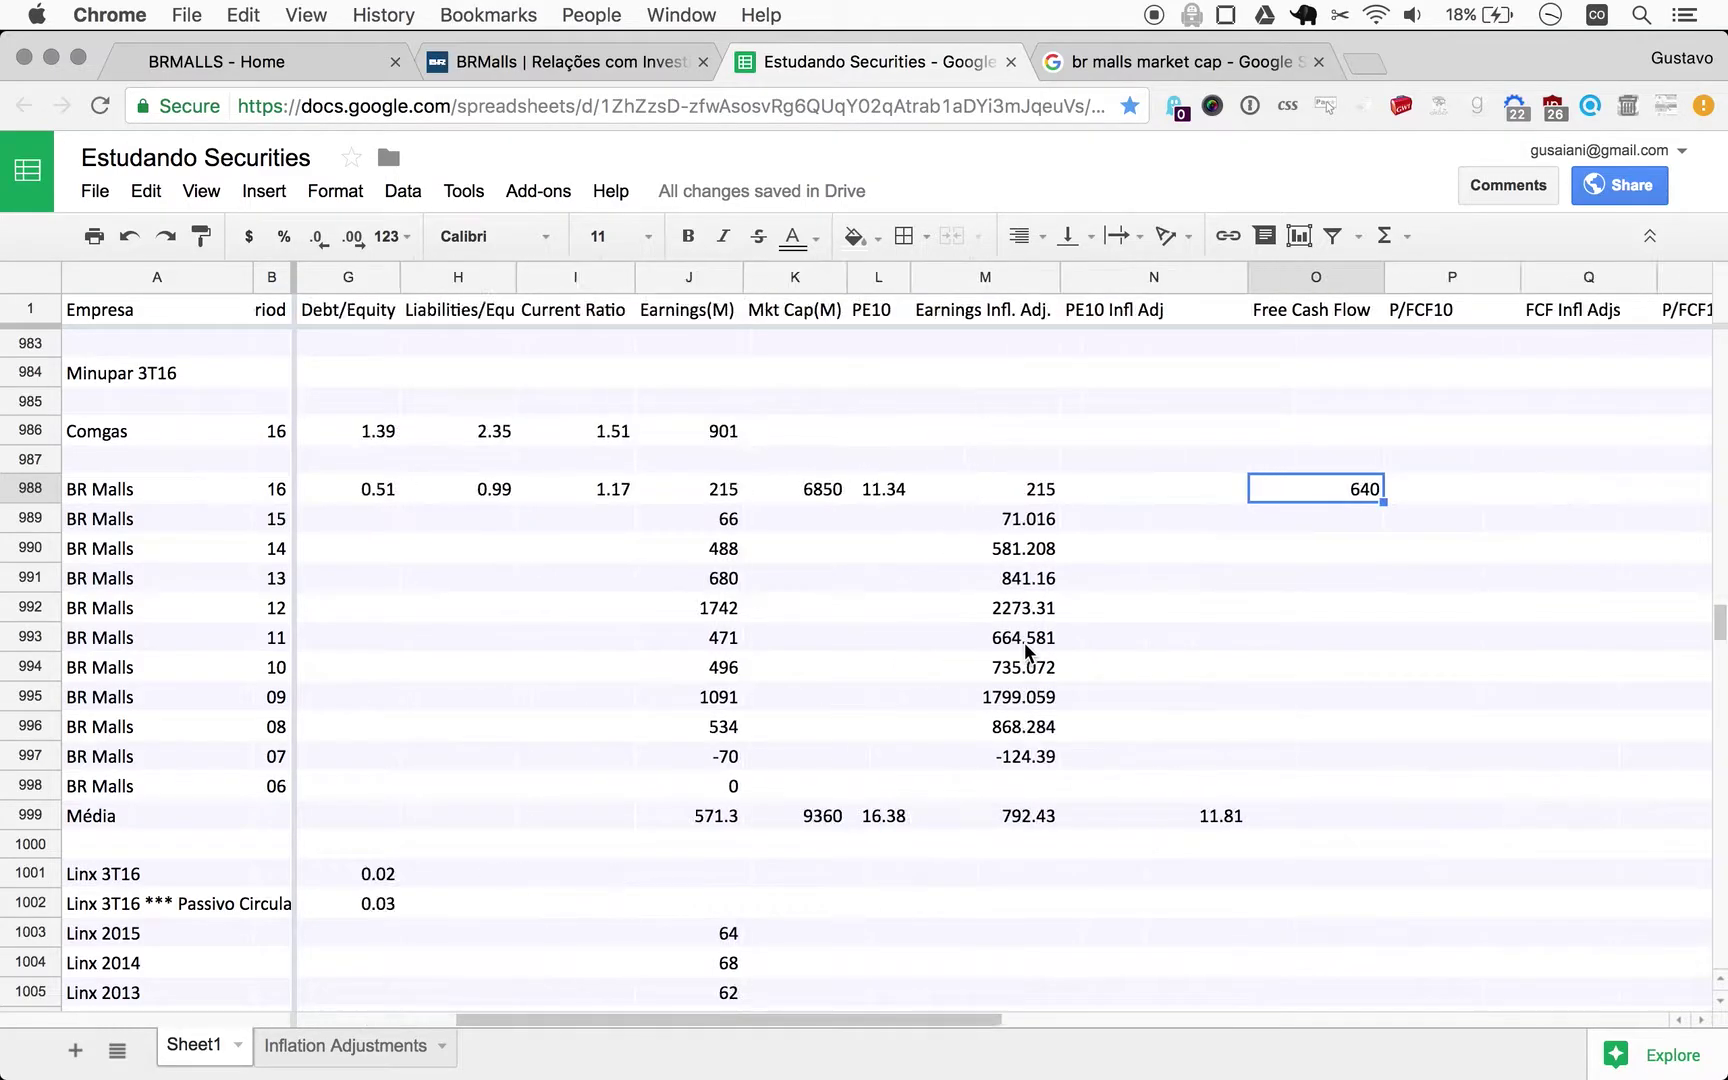
scroll(1045, 637, "left", 4)
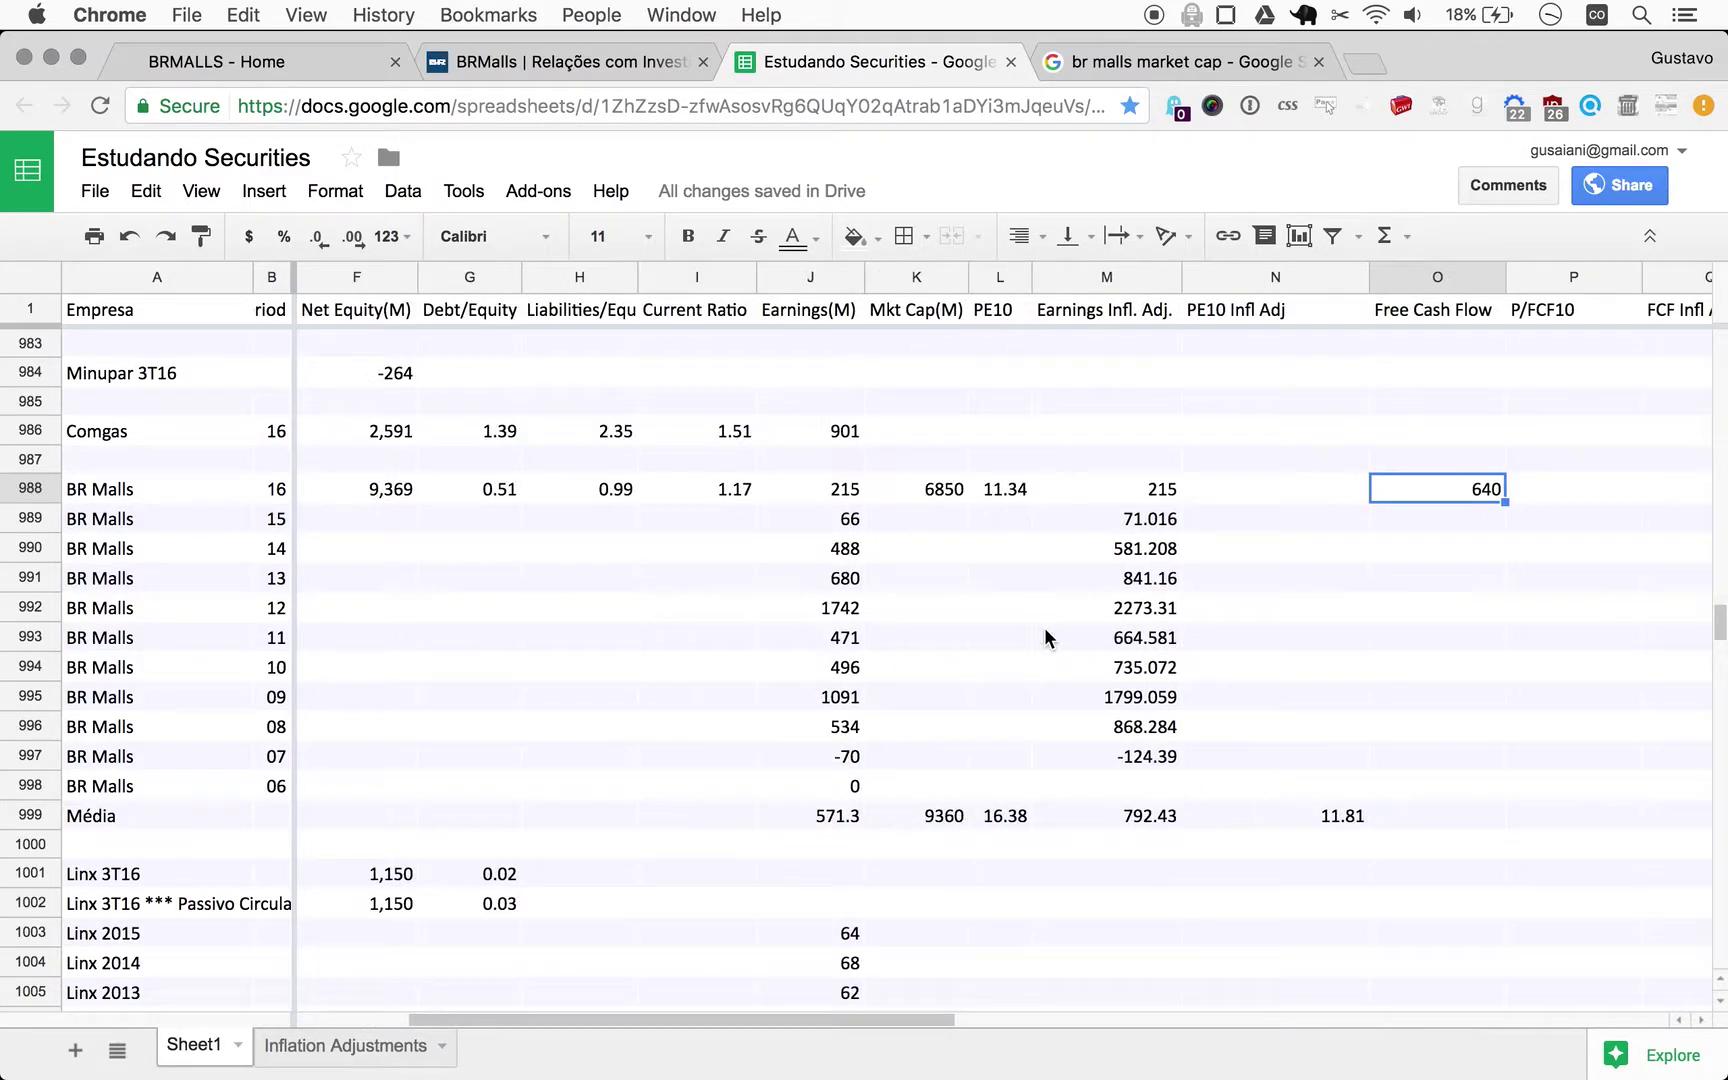
scroll(1044, 637, "right", 3)
scroll(541, 634, "left", 3)
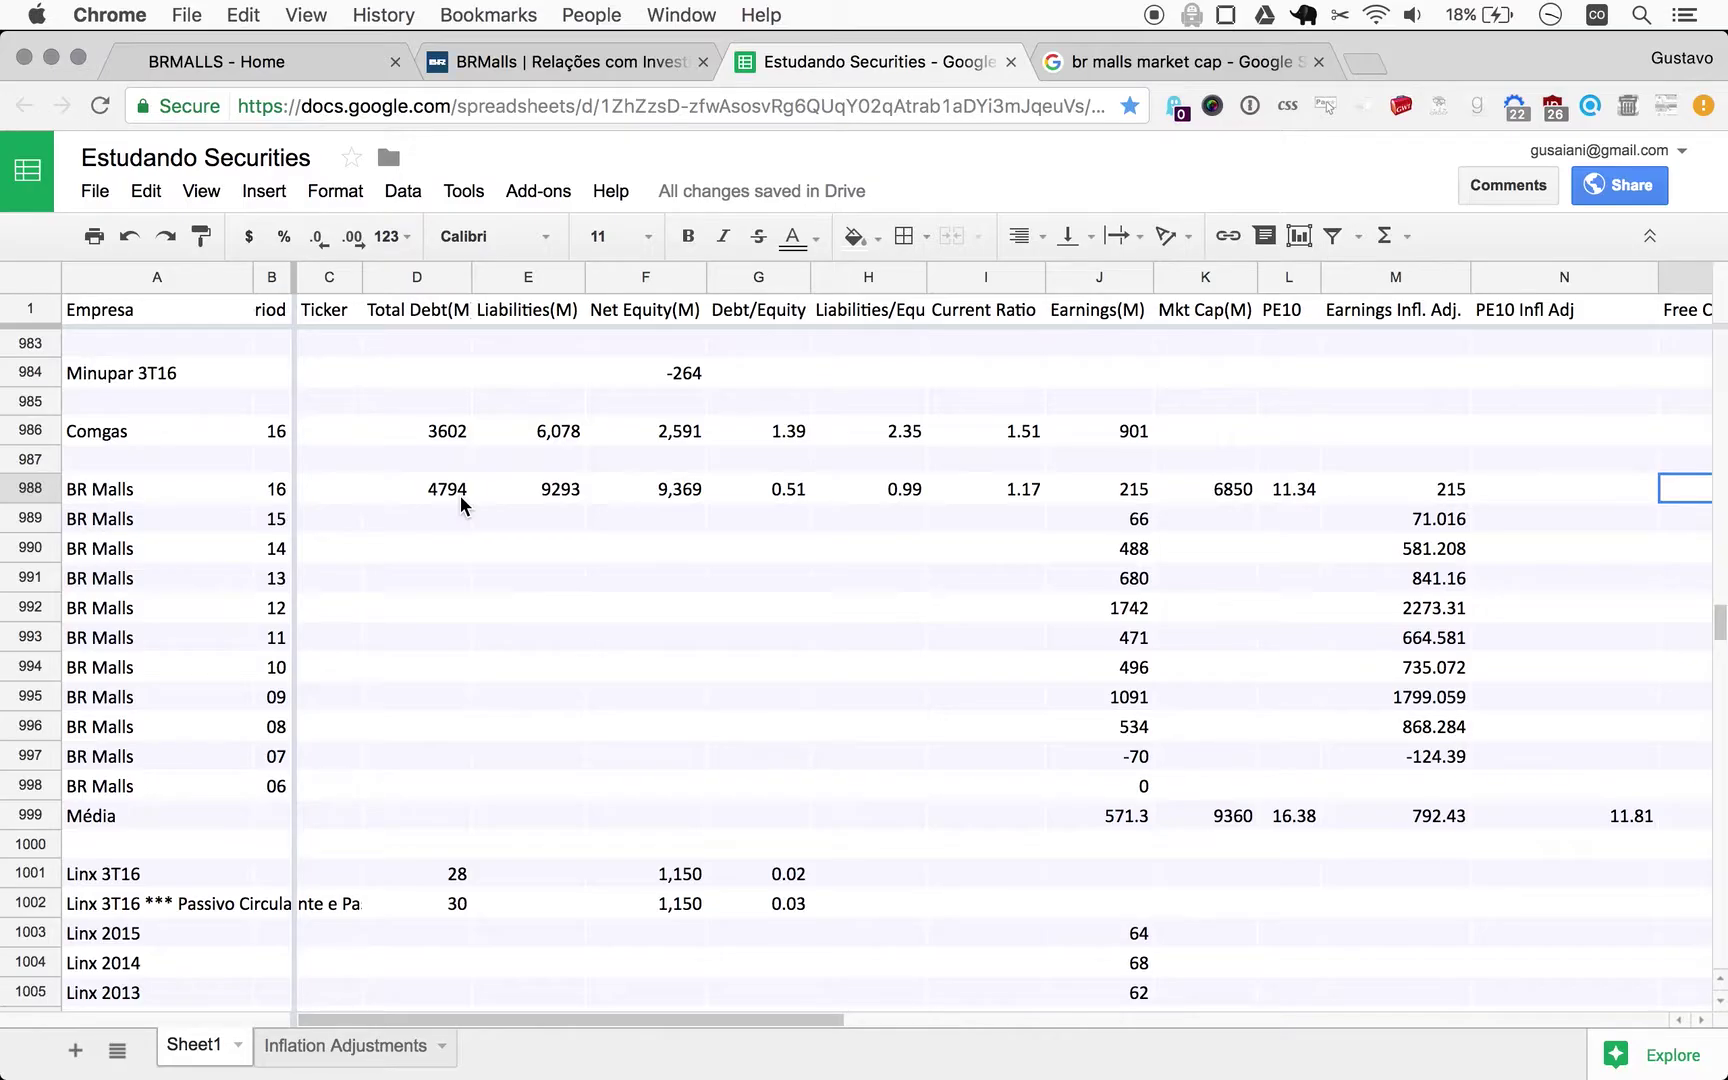
scroll(460, 495, "right", 3)
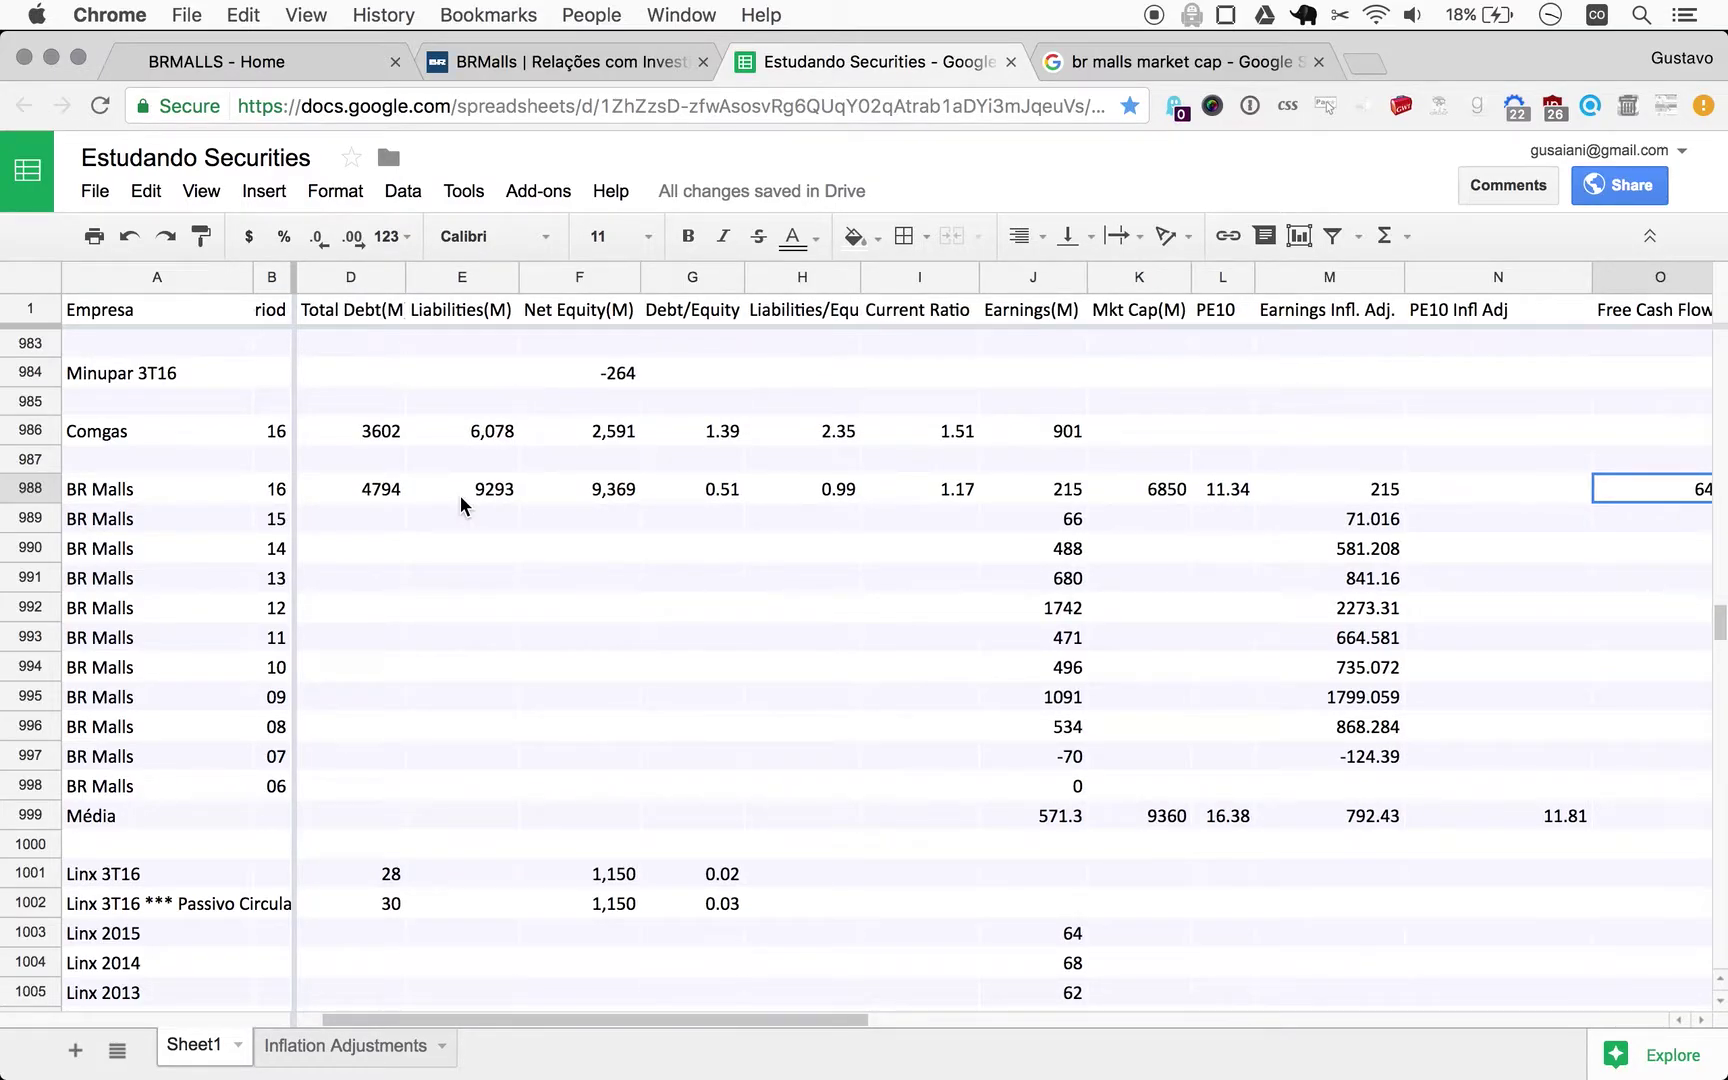
scroll(460, 495, "left", 2)
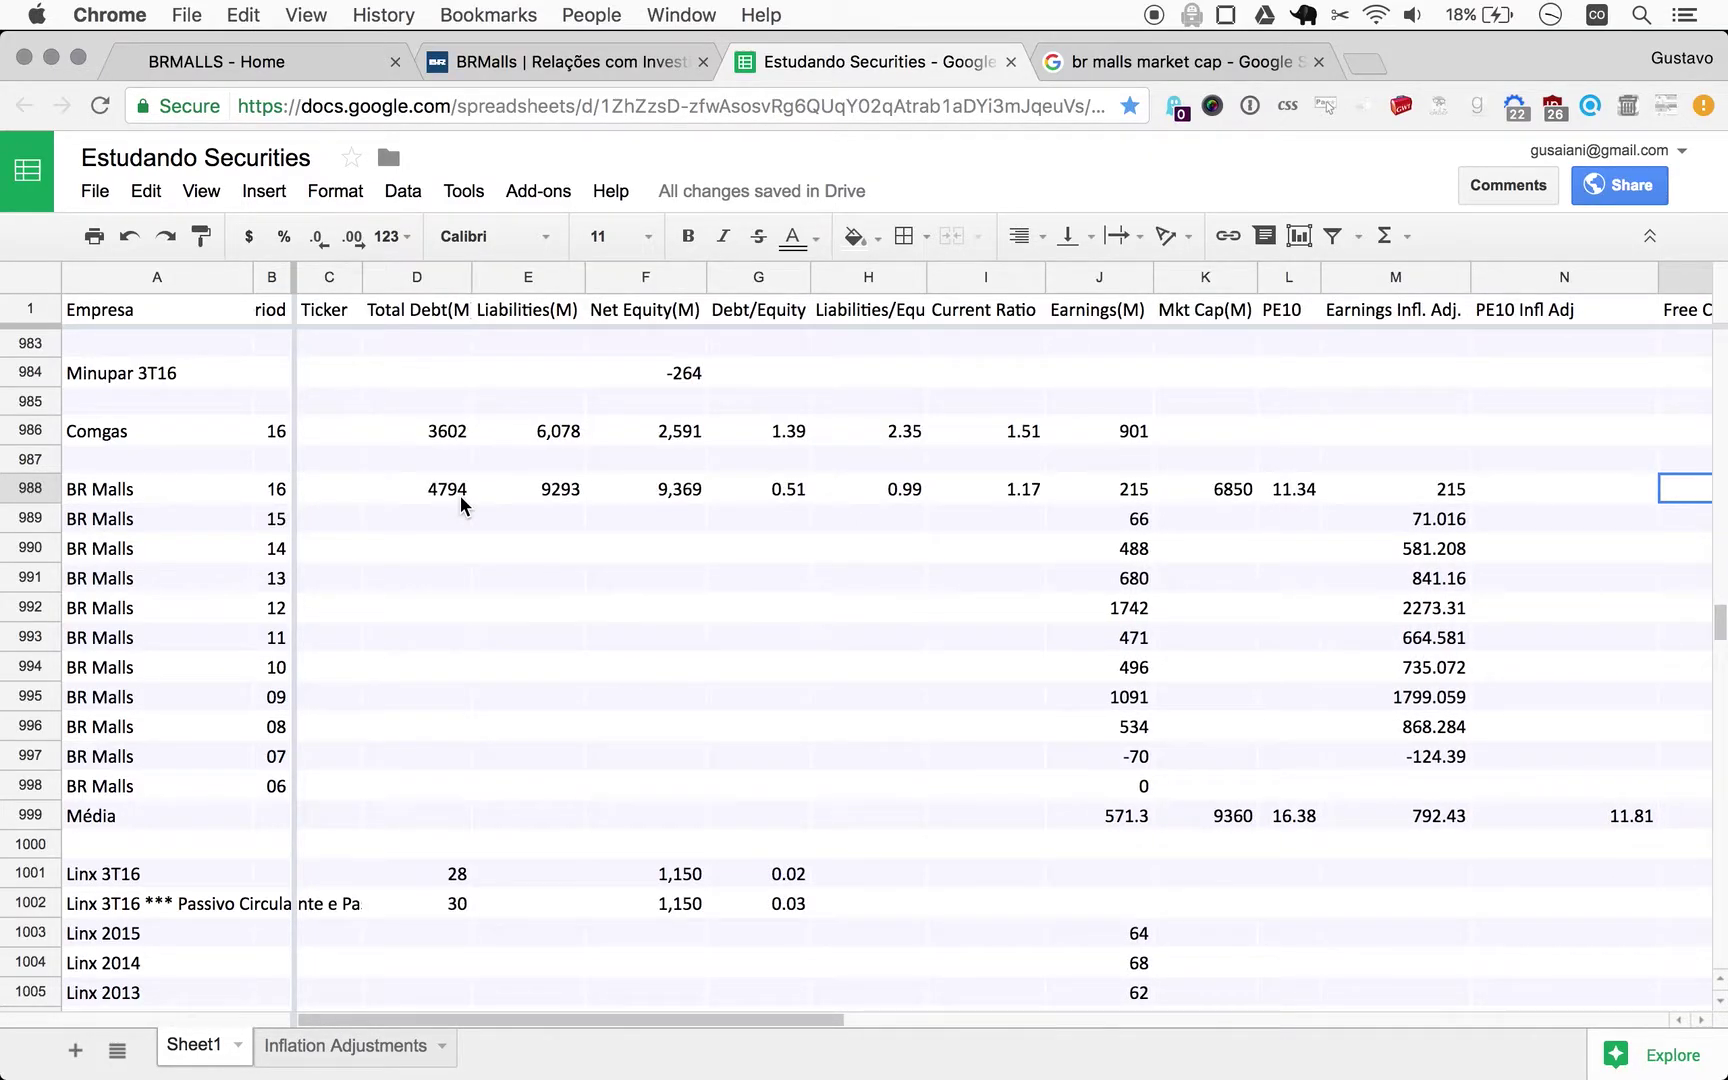
left_click_drag(431, 484, 462, 300)
left_click(436, 546)
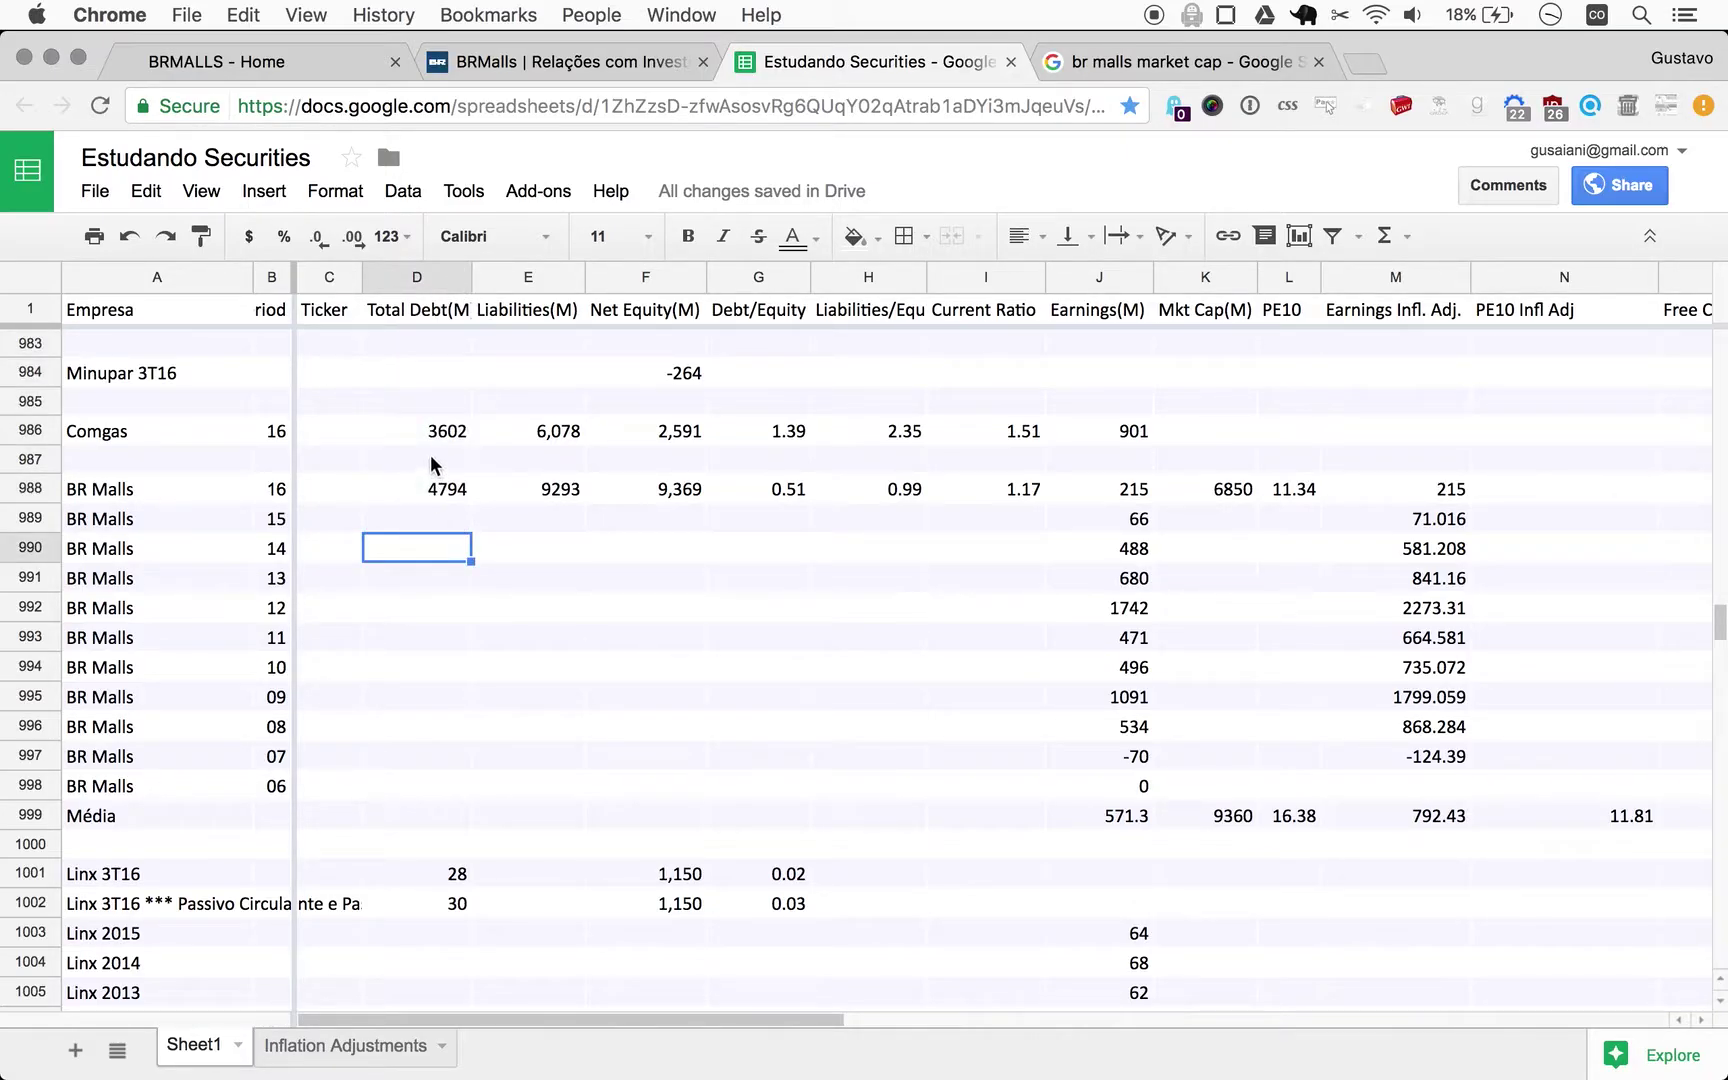
left_click(431, 491)
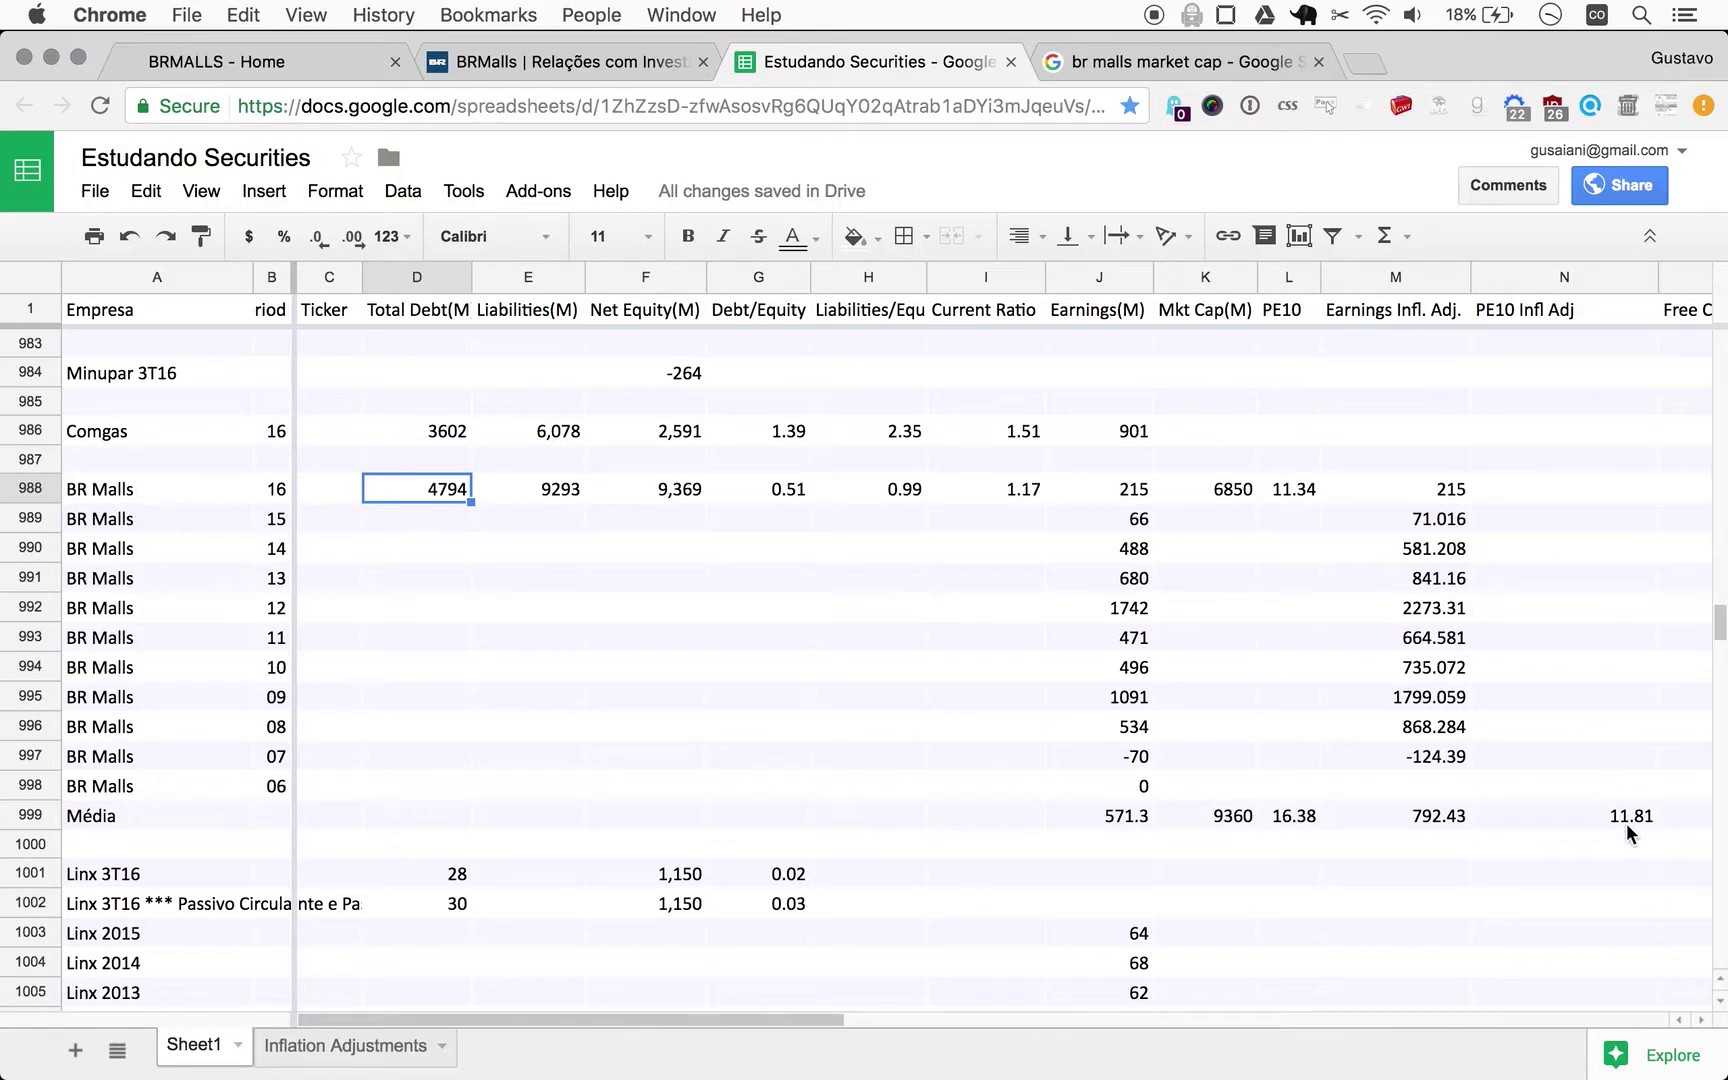
scroll(1625, 824, "right", 3)
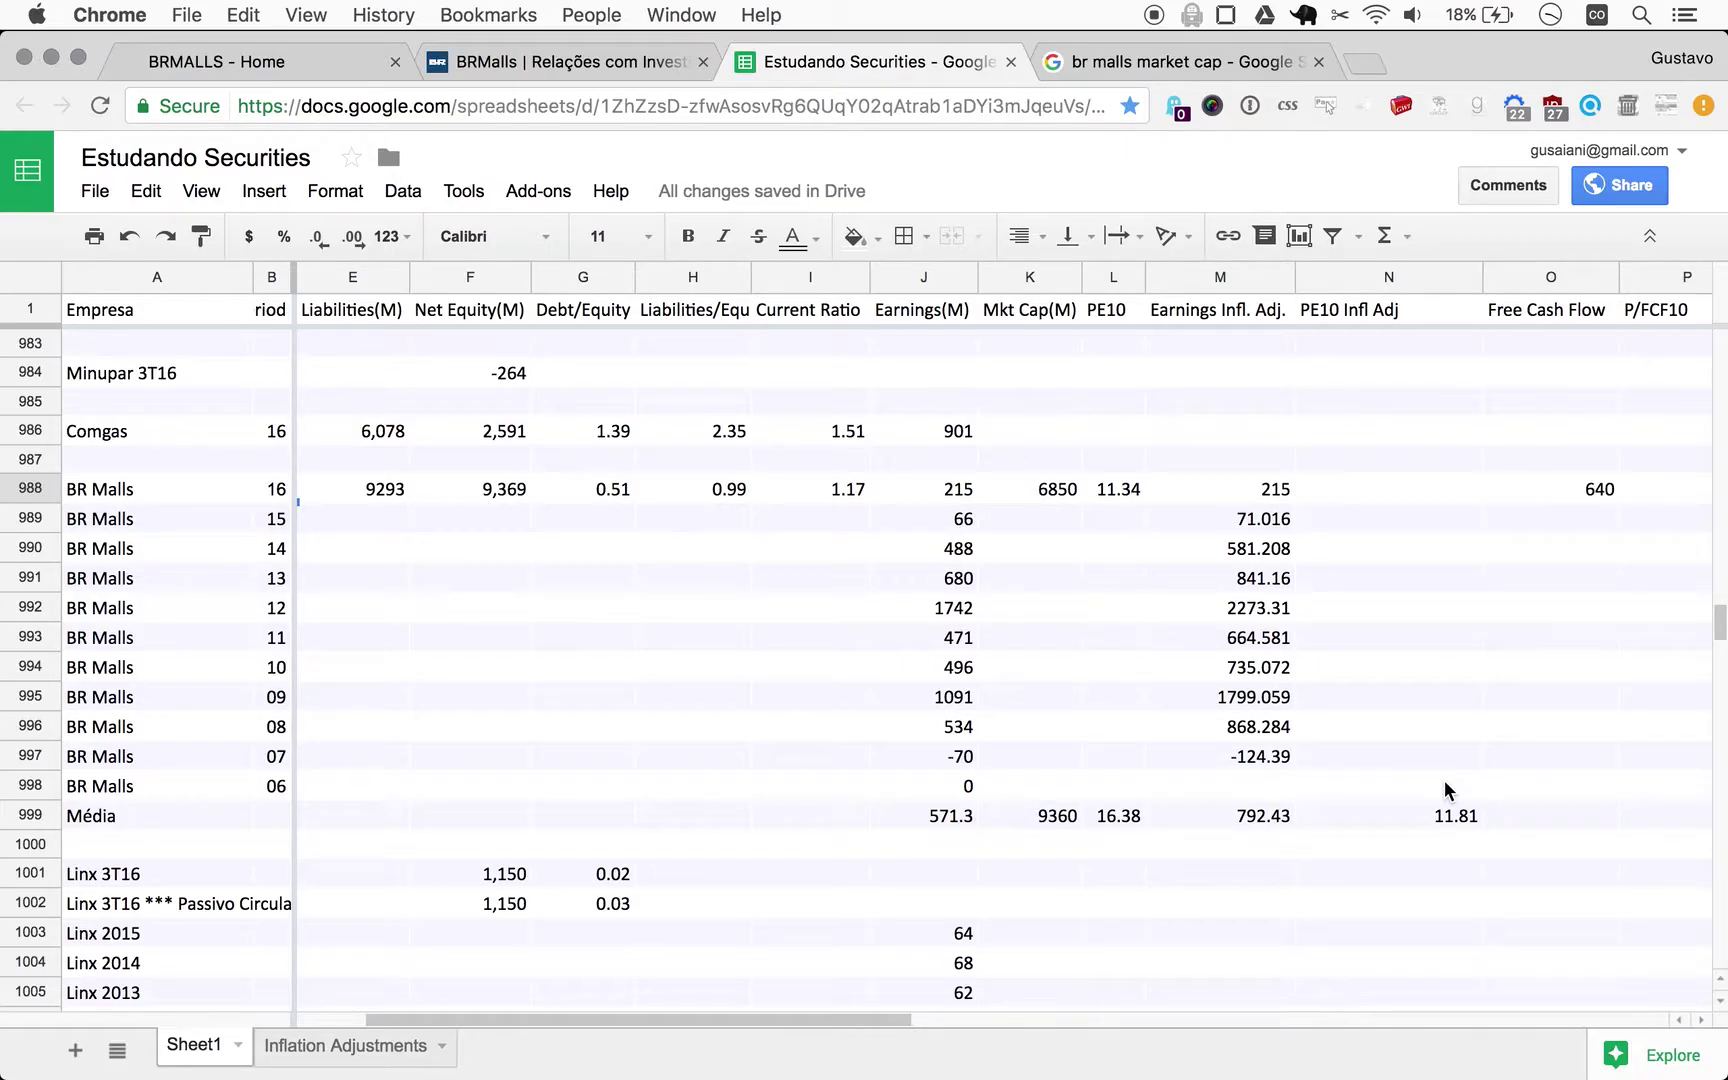
scroll(1446, 788, "right", 4)
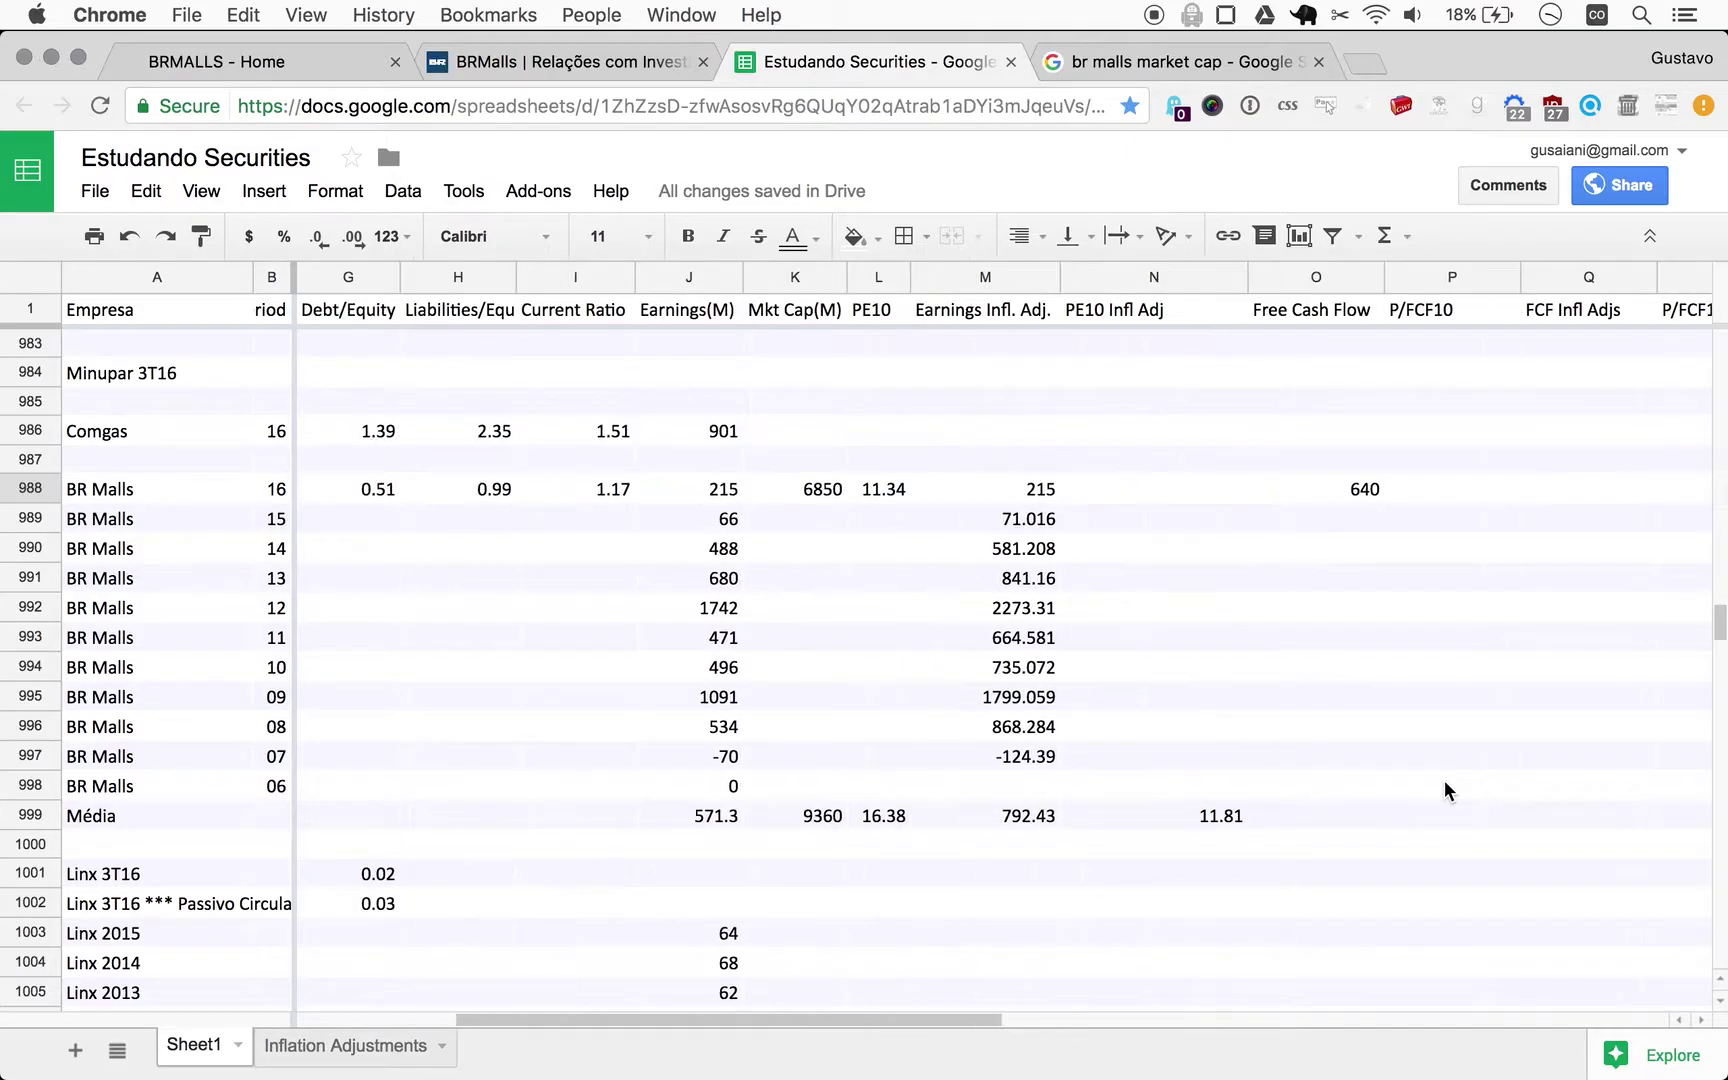
left_click(588, 784)
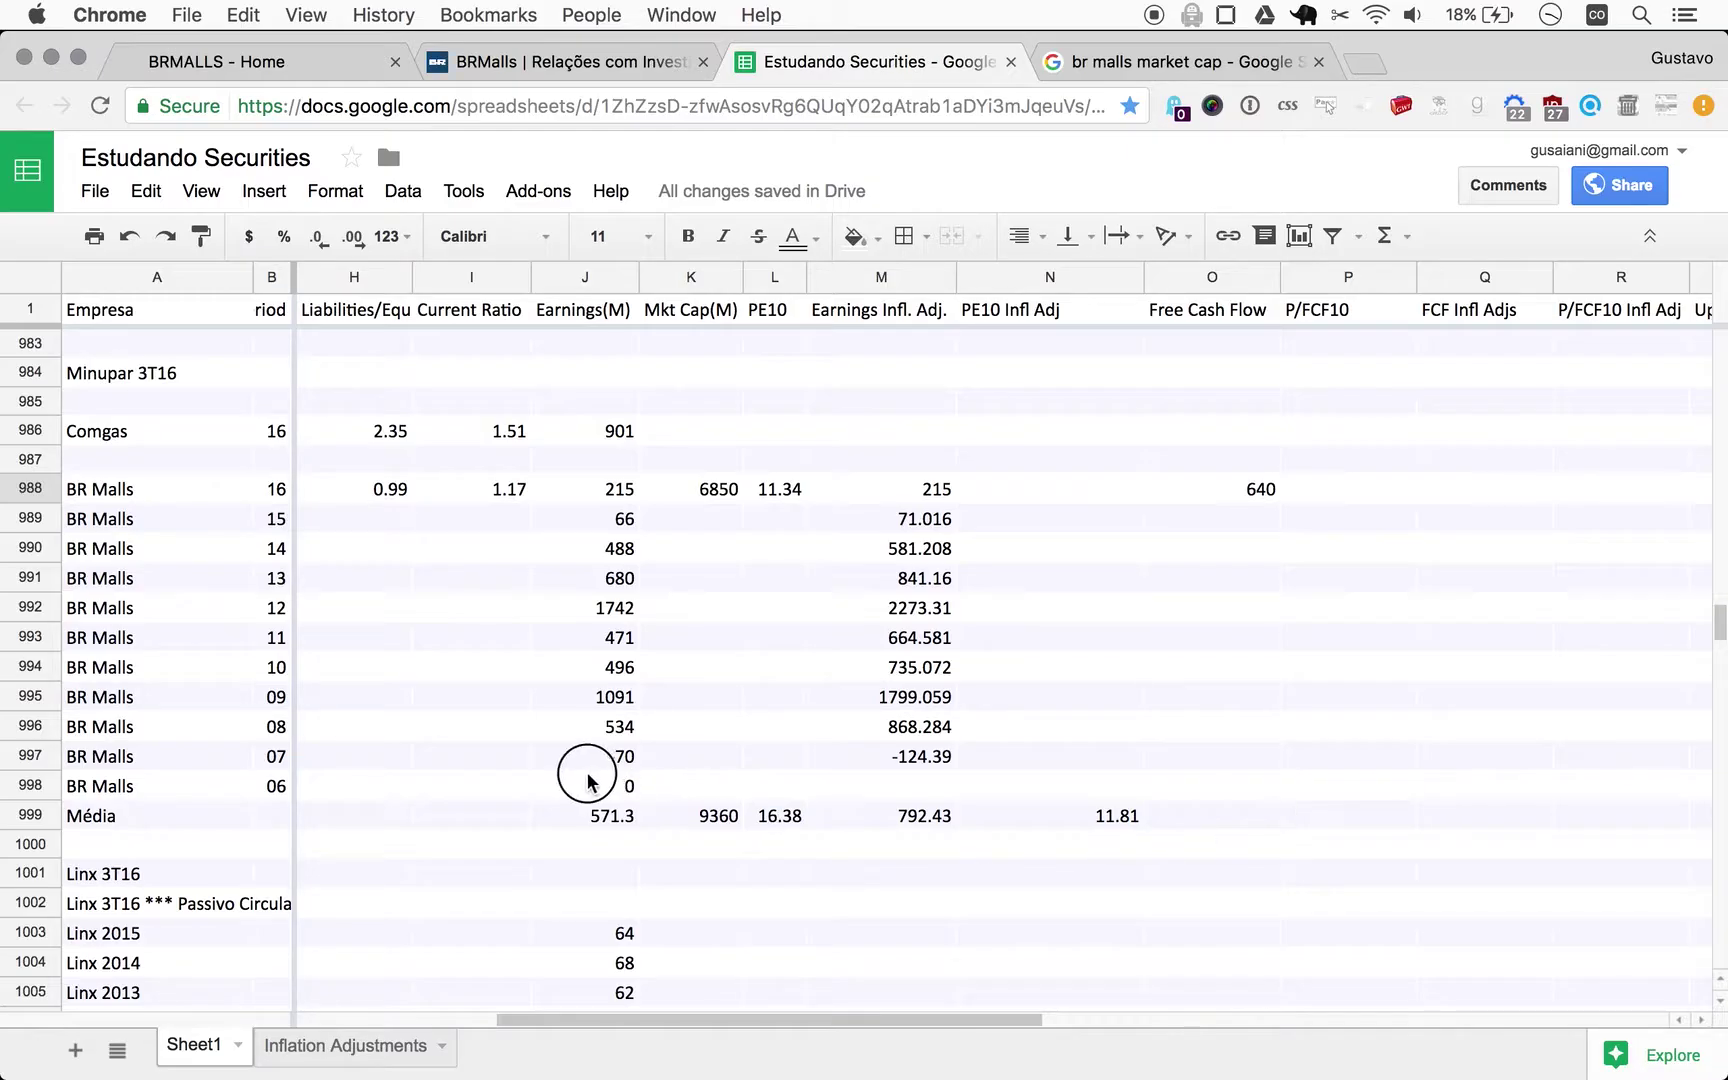
scroll(358, 702, "left", 5)
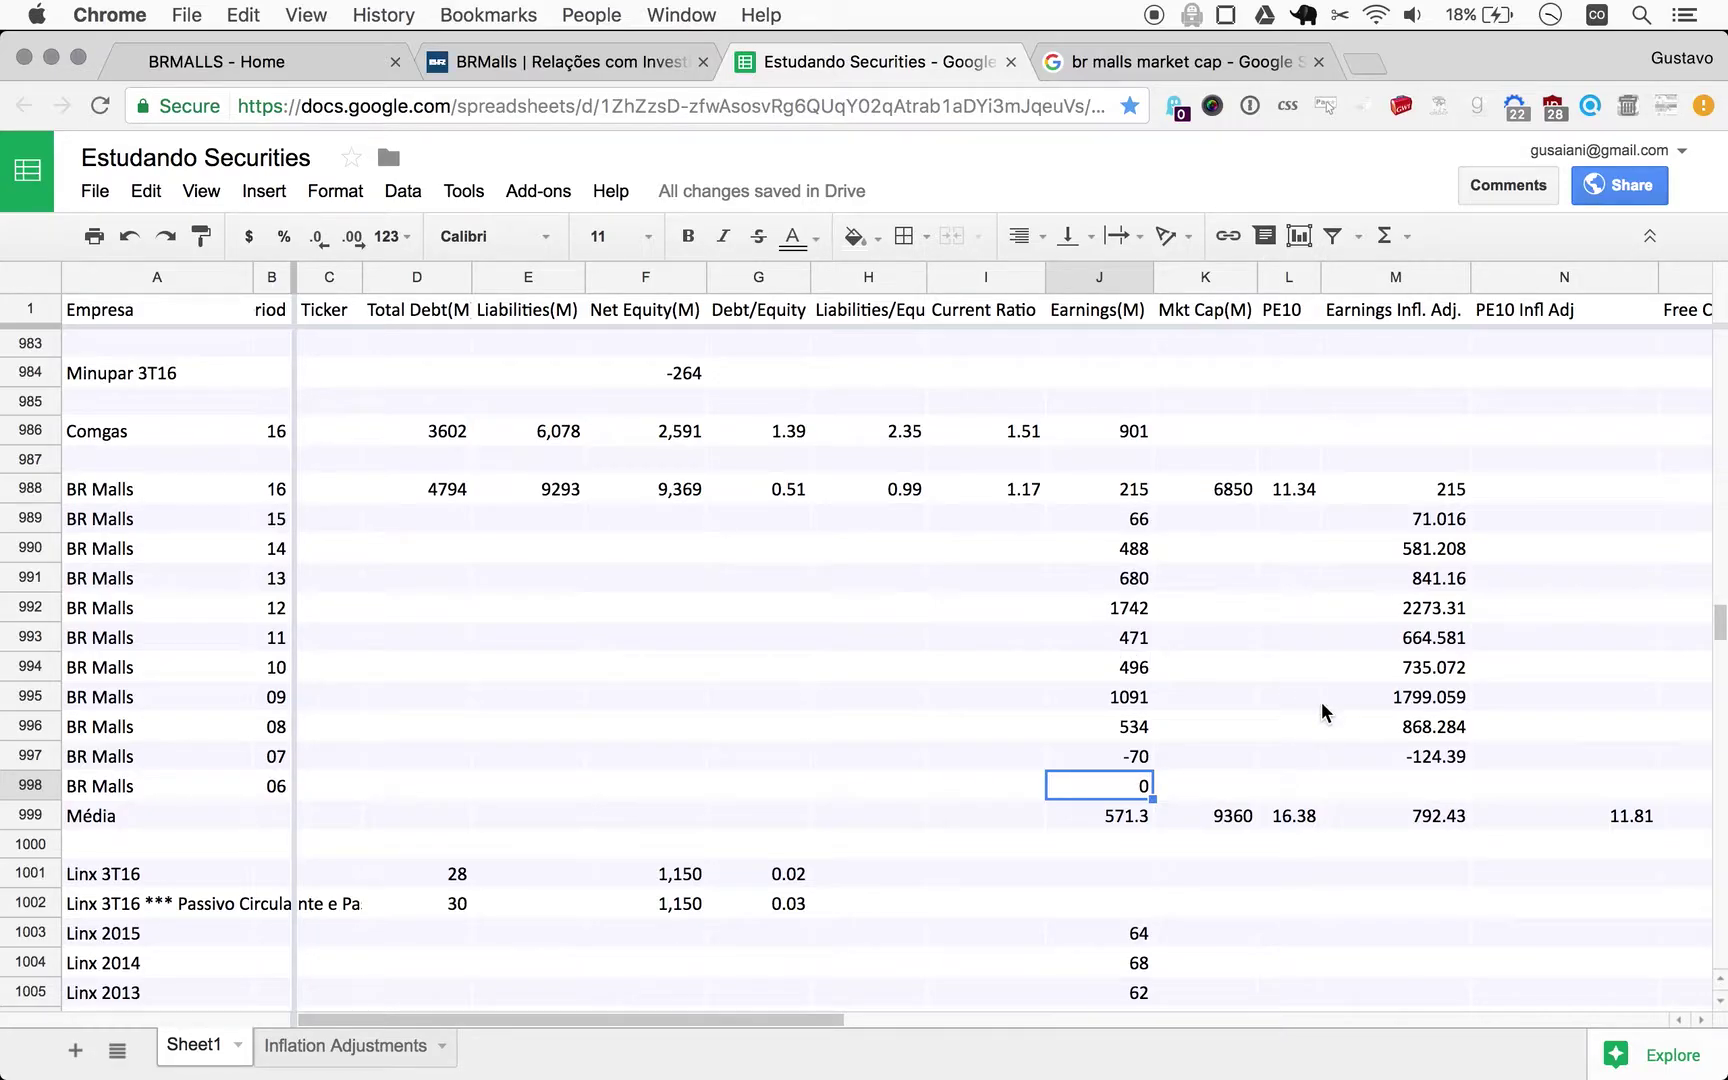
scroll(1322, 705, "right", 5)
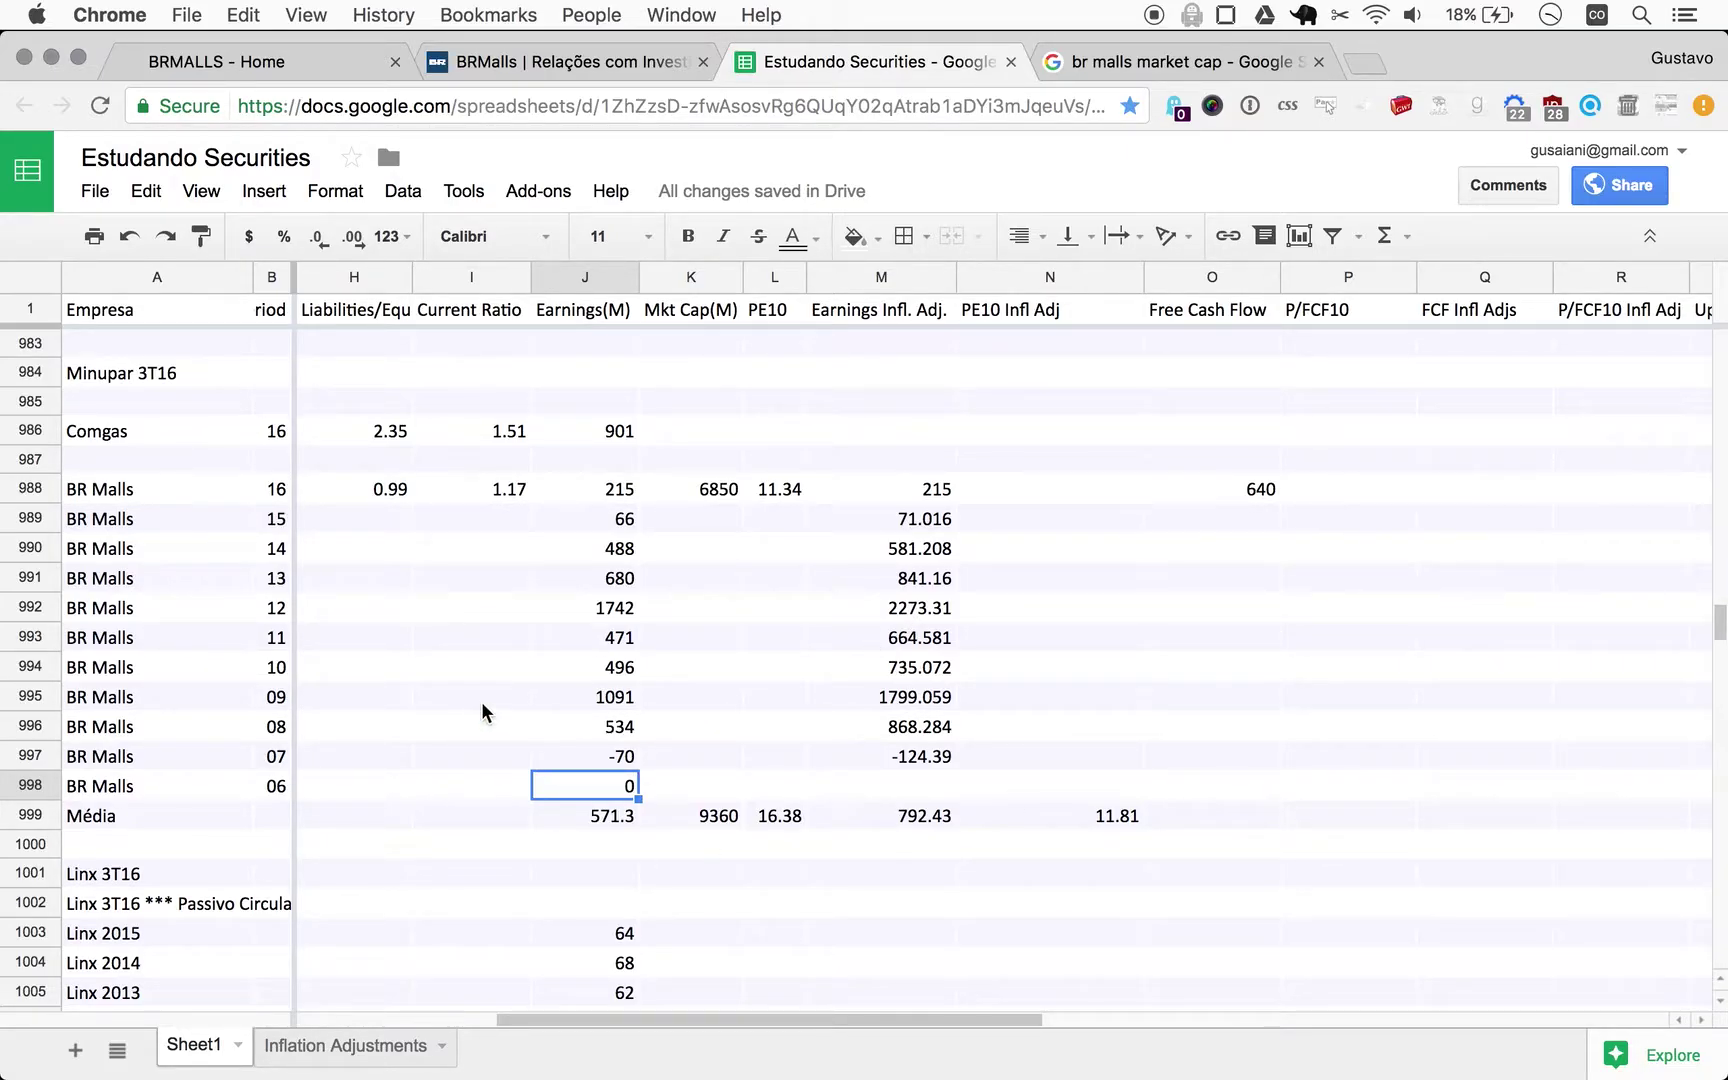
scroll(481, 703, "left", 5)
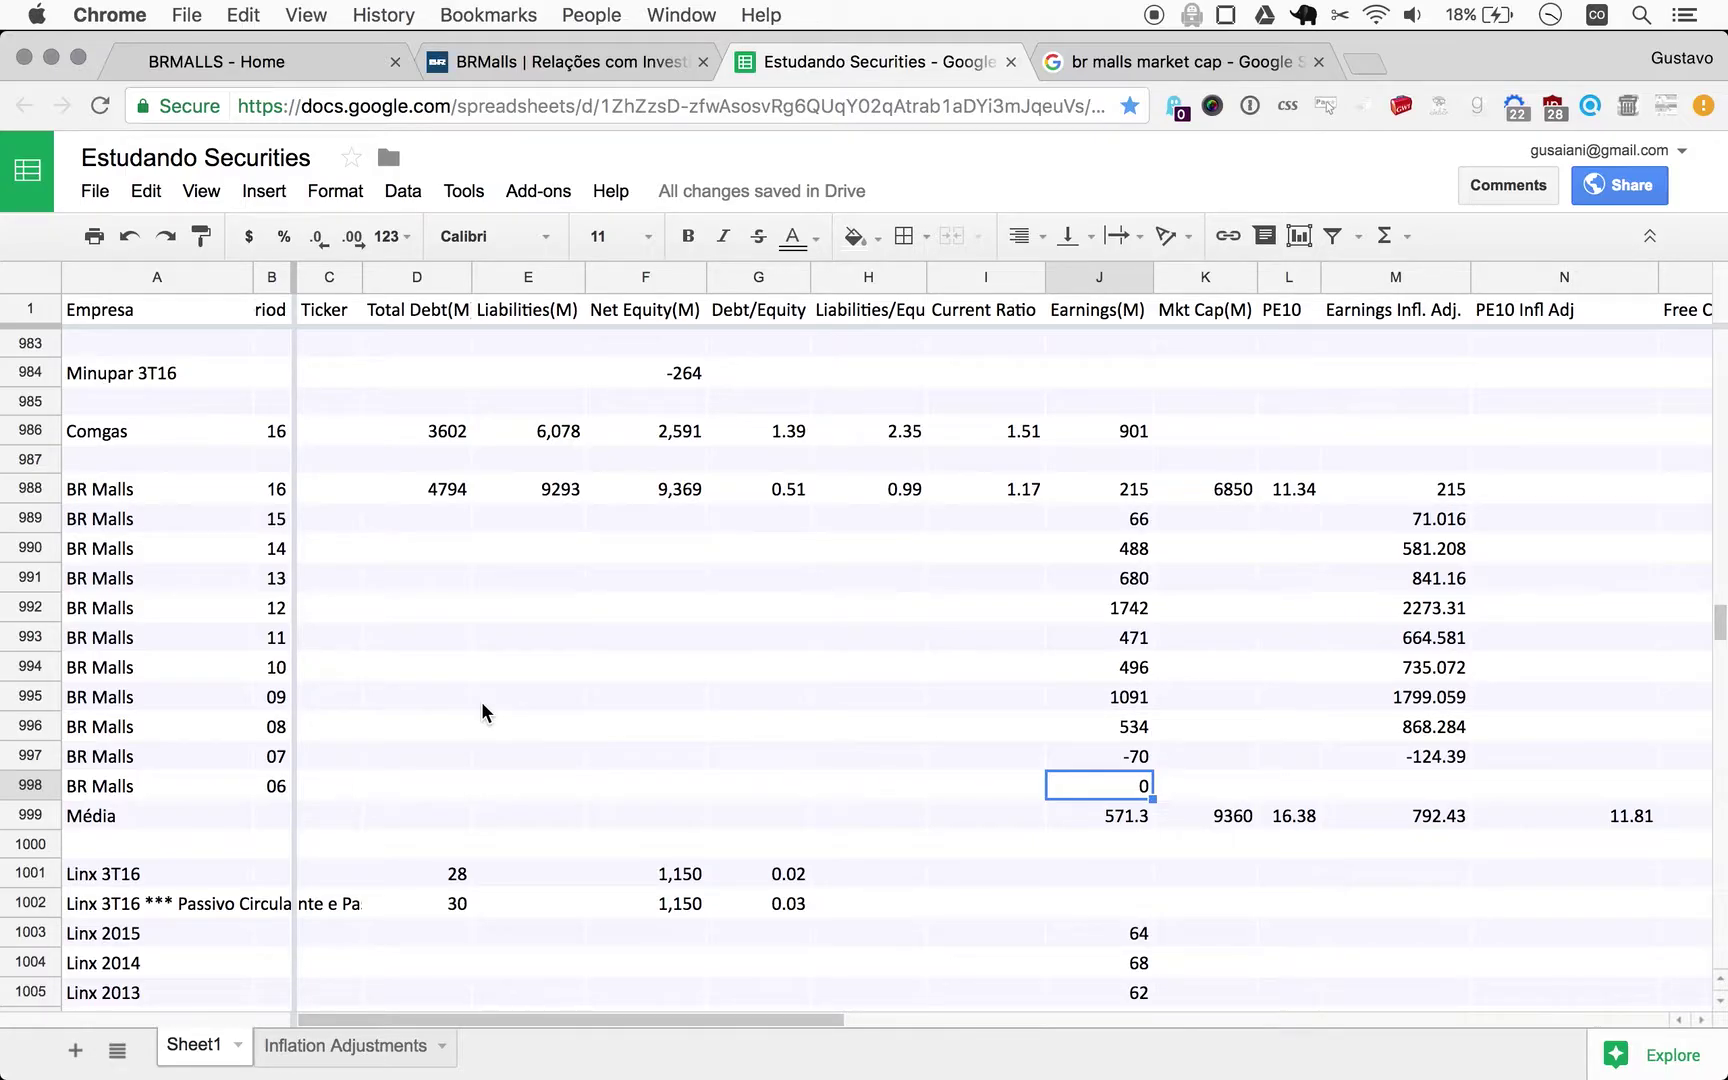